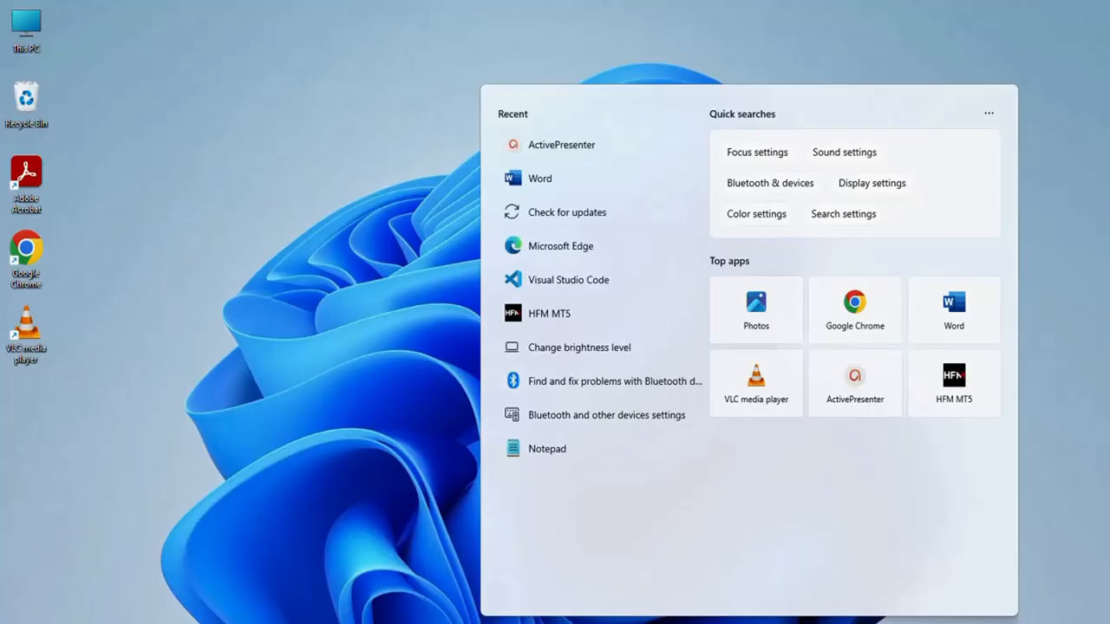
# Step: Launch Word and create a new blank document
pyautogui.press('super')
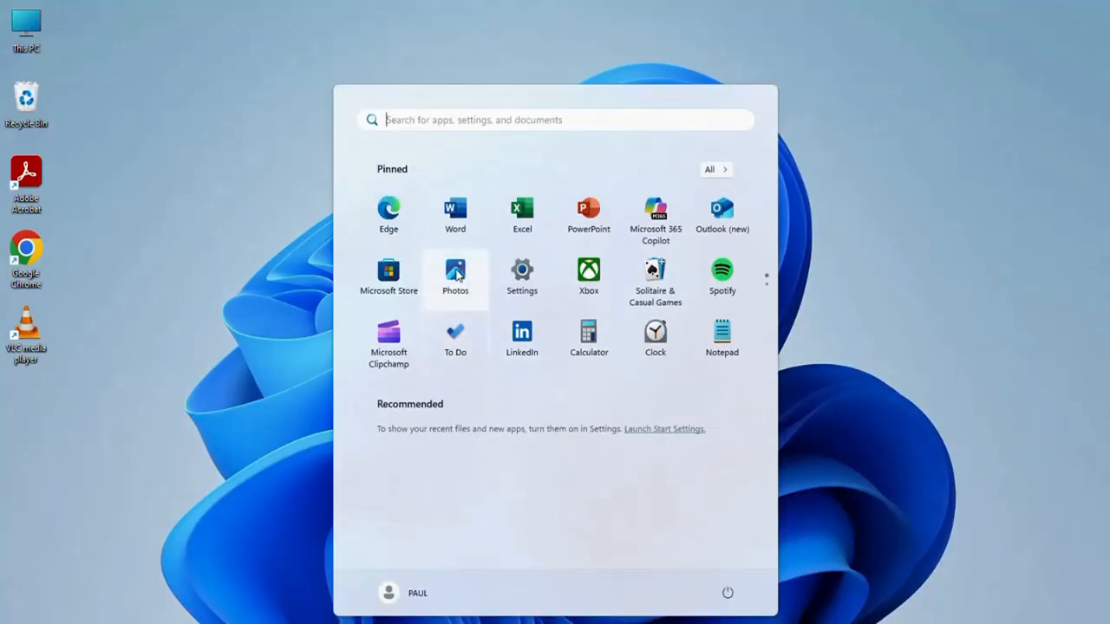
pyautogui.click(454, 213)
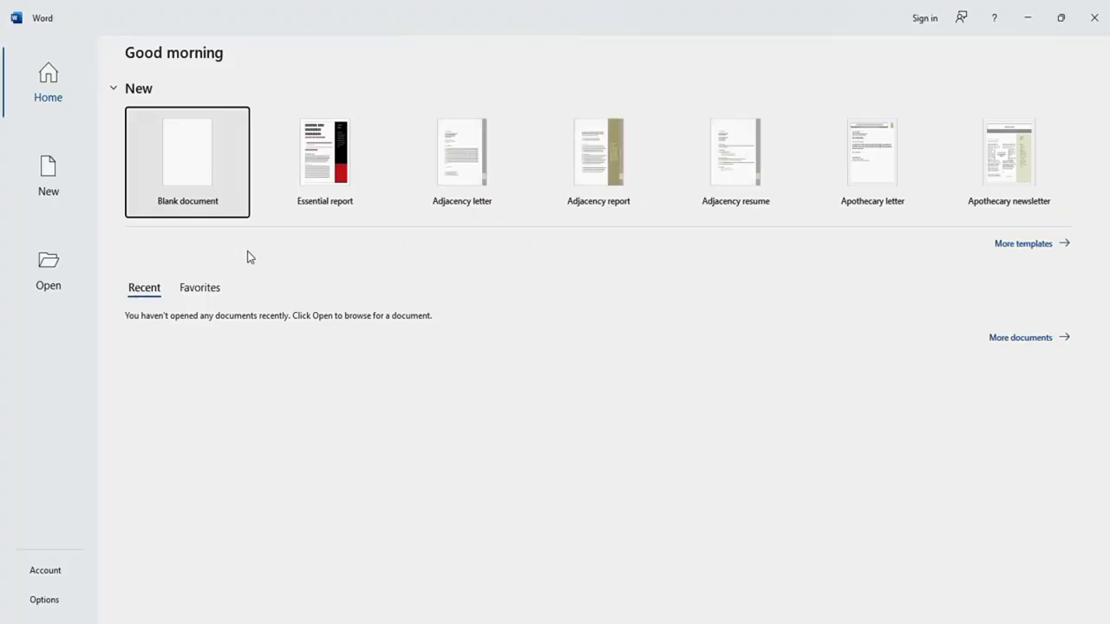
pyautogui.click(190, 179)
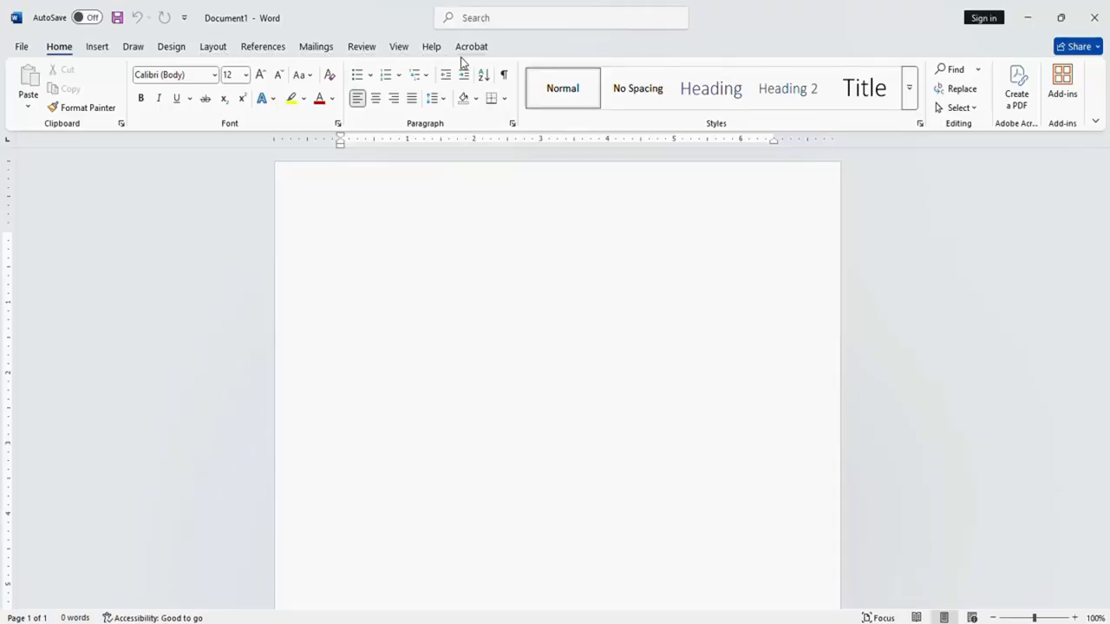
pyautogui.click(96, 49)
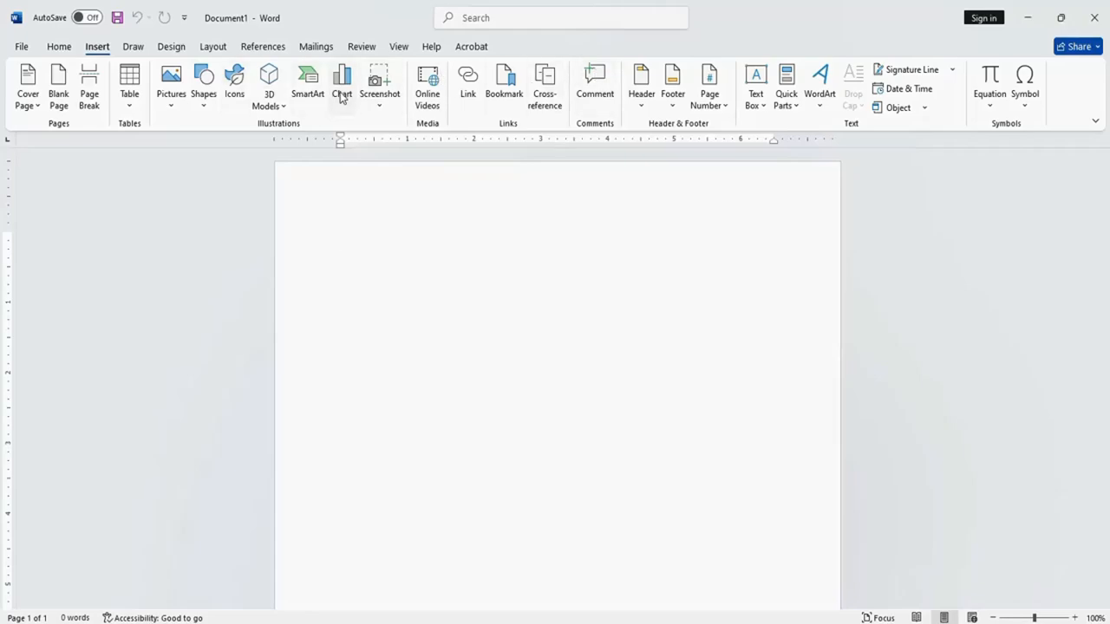
pyautogui.click(59, 49)
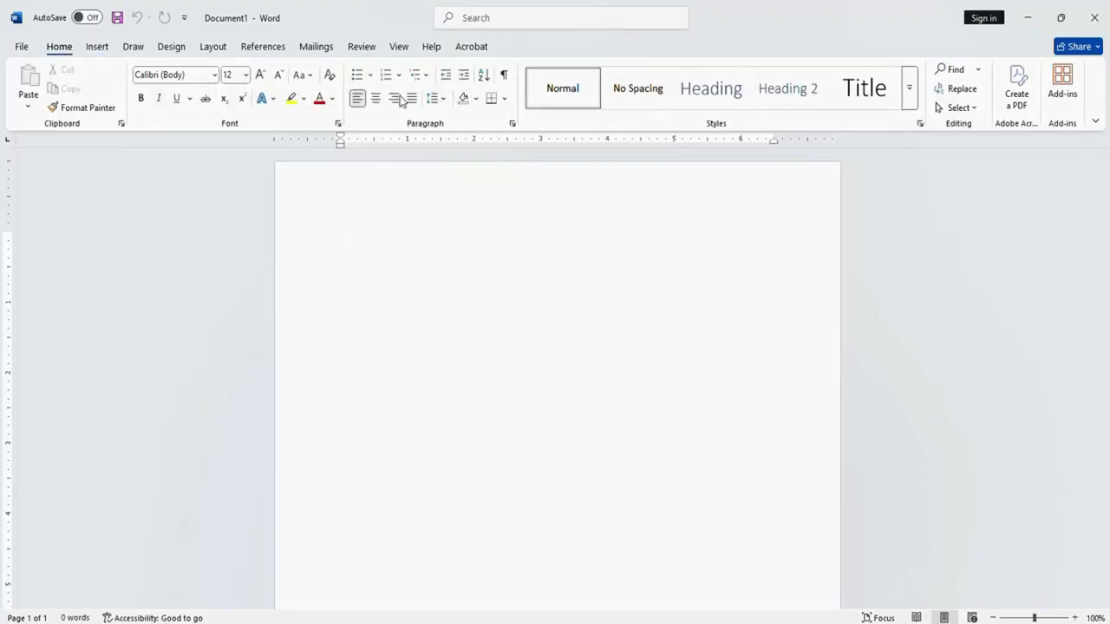
pyautogui.click(102, 48)
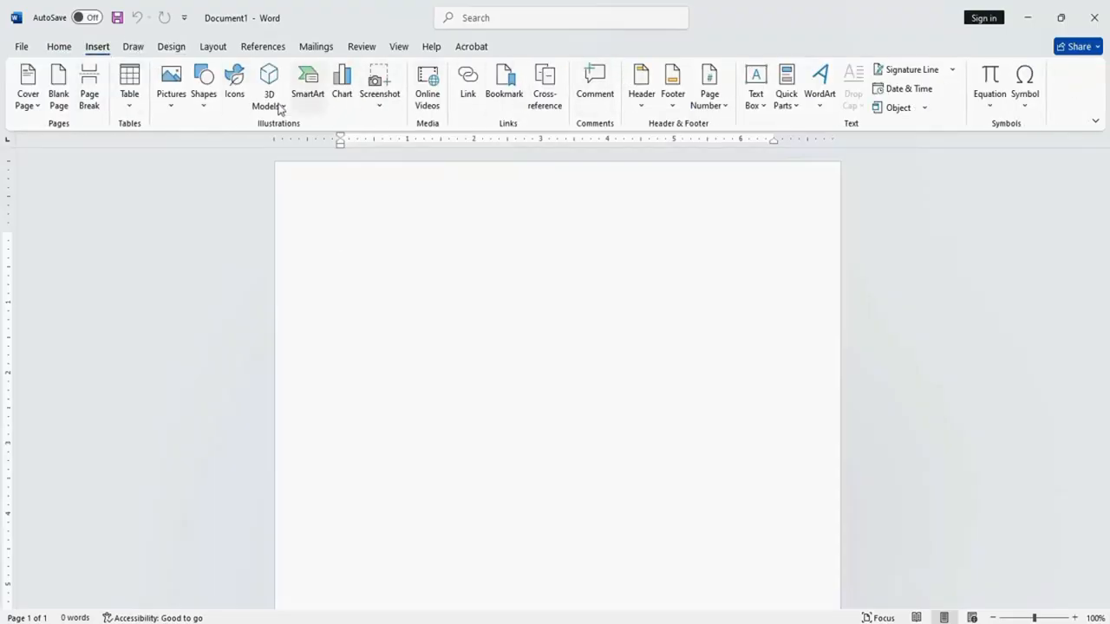
pyautogui.click(65, 49)
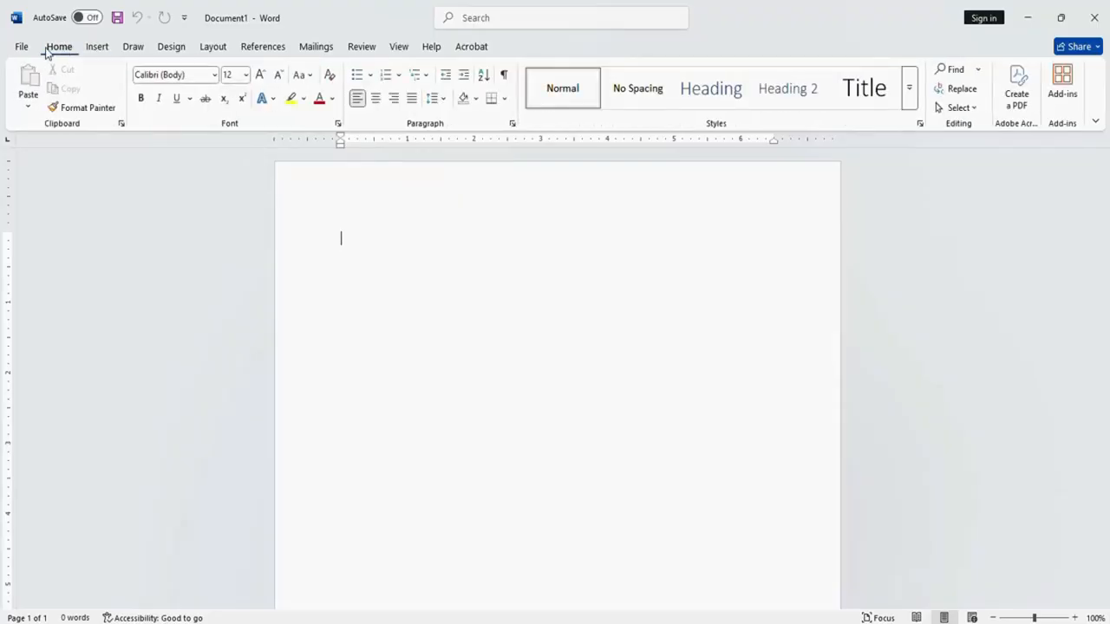
# Step: Save the blank document to the Desktop as a Word Document named First Document
pyautogui.click(21, 47)
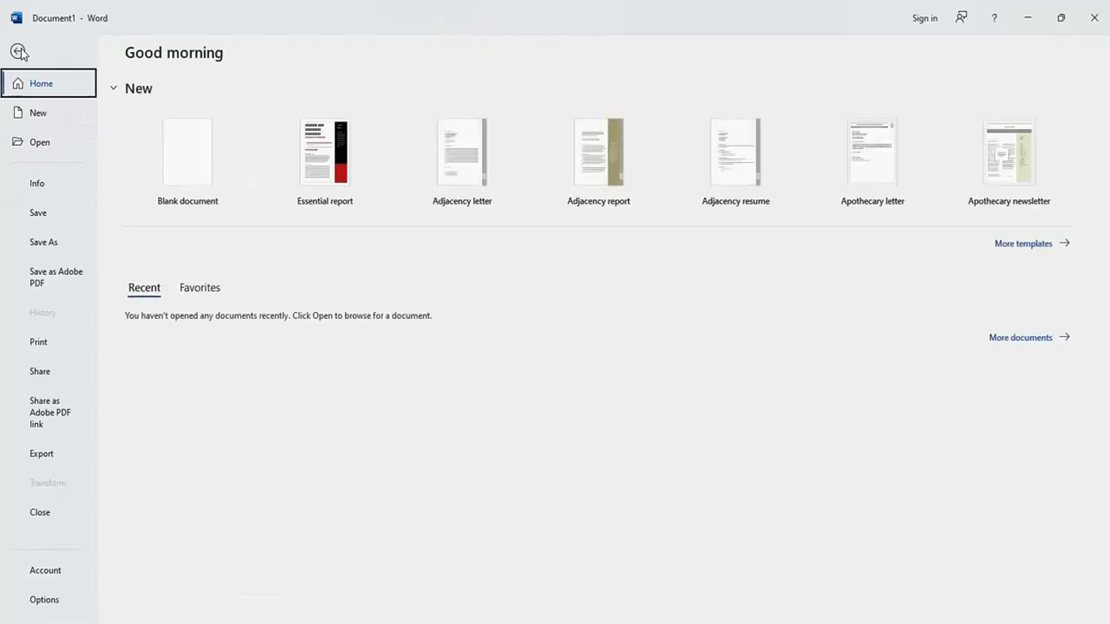
pyautogui.click(57, 243)
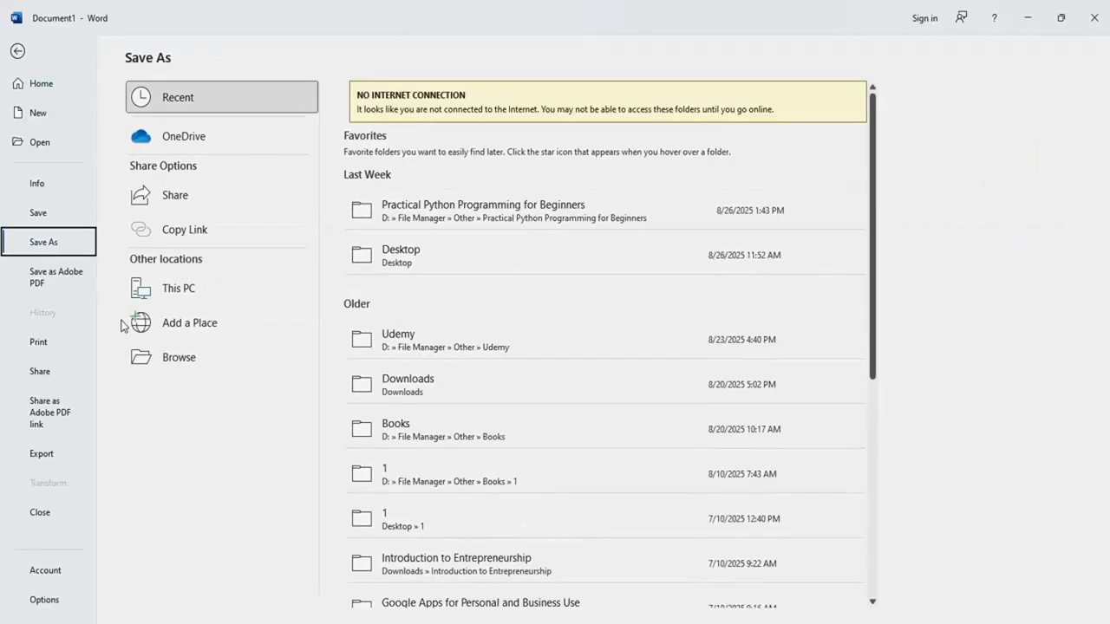
pyautogui.click(191, 361)
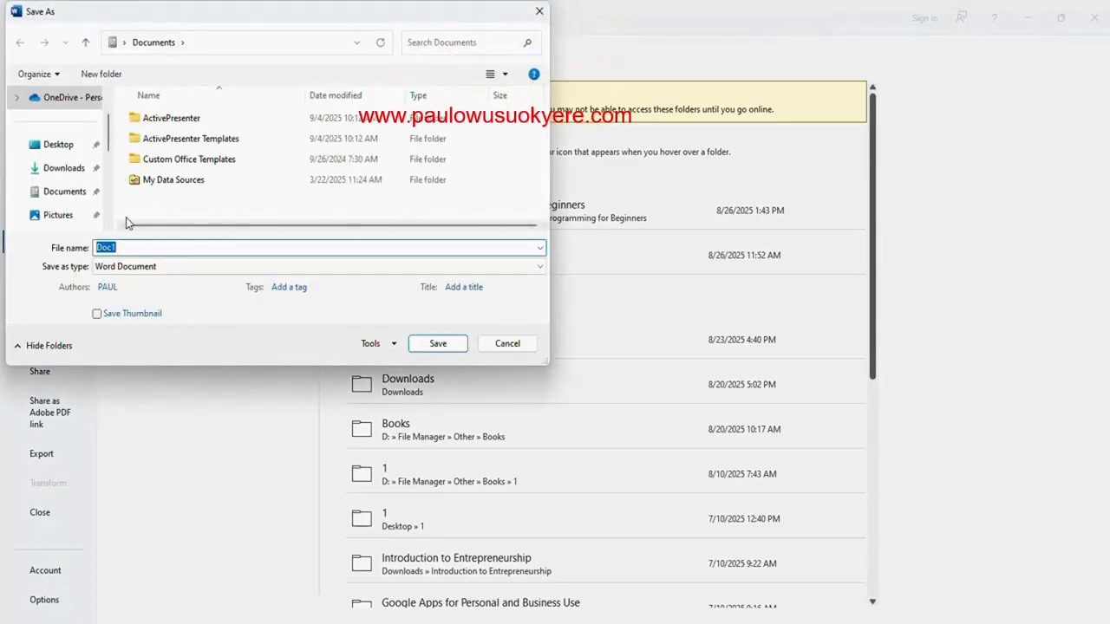
pyautogui.click(57, 151)
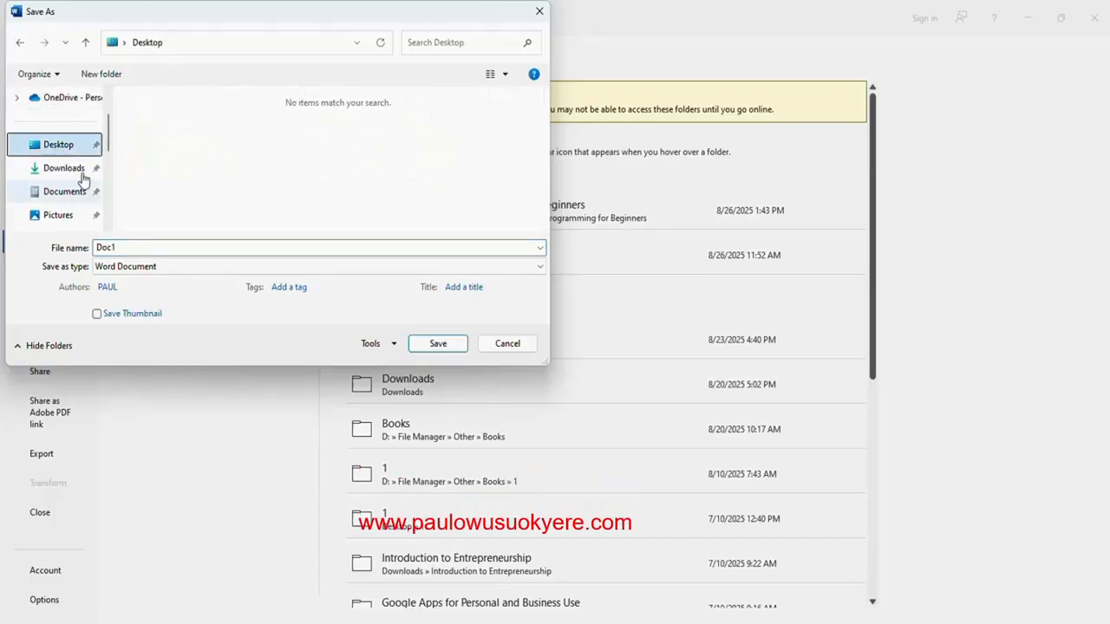
pyautogui.click(124, 248)
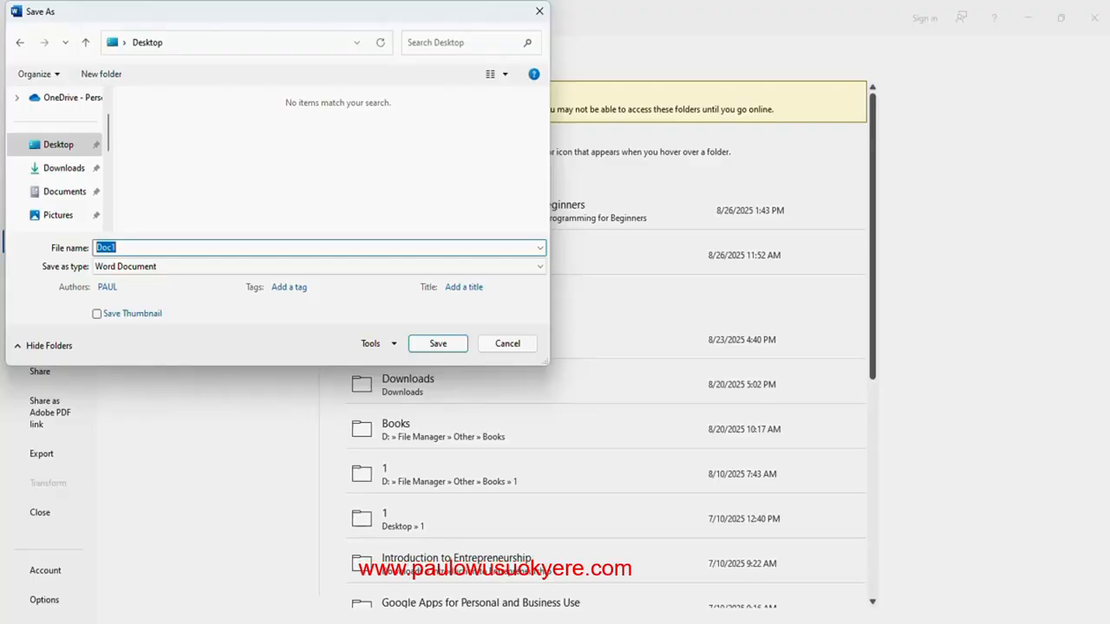
pyautogui.write('F')
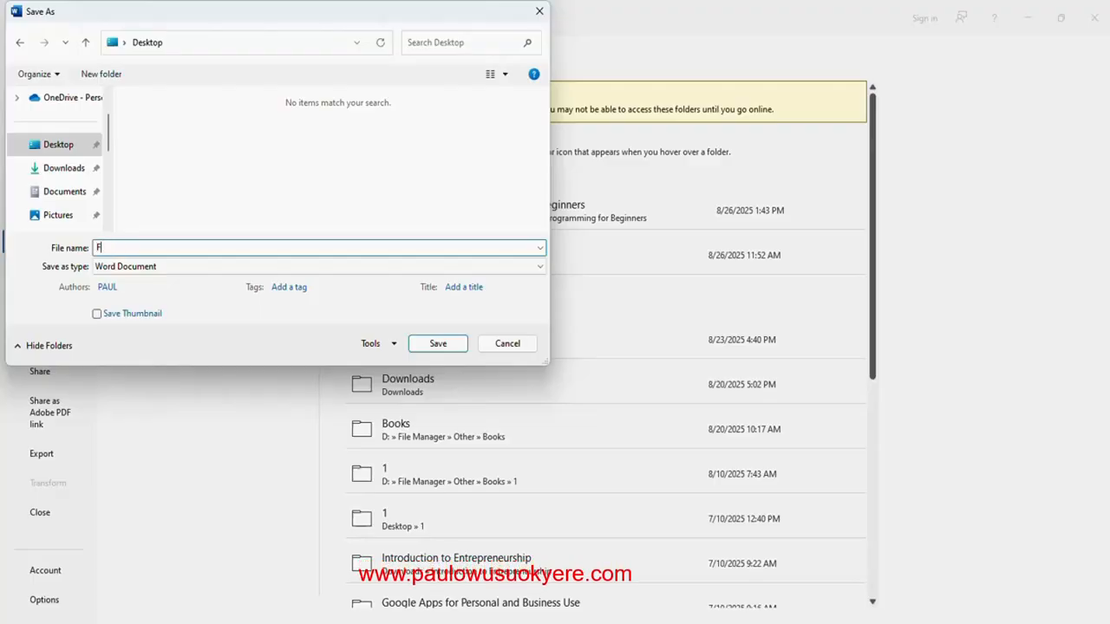
pyautogui.write('irst')
pyautogui.write('Document')
pyautogui.click(438, 344)
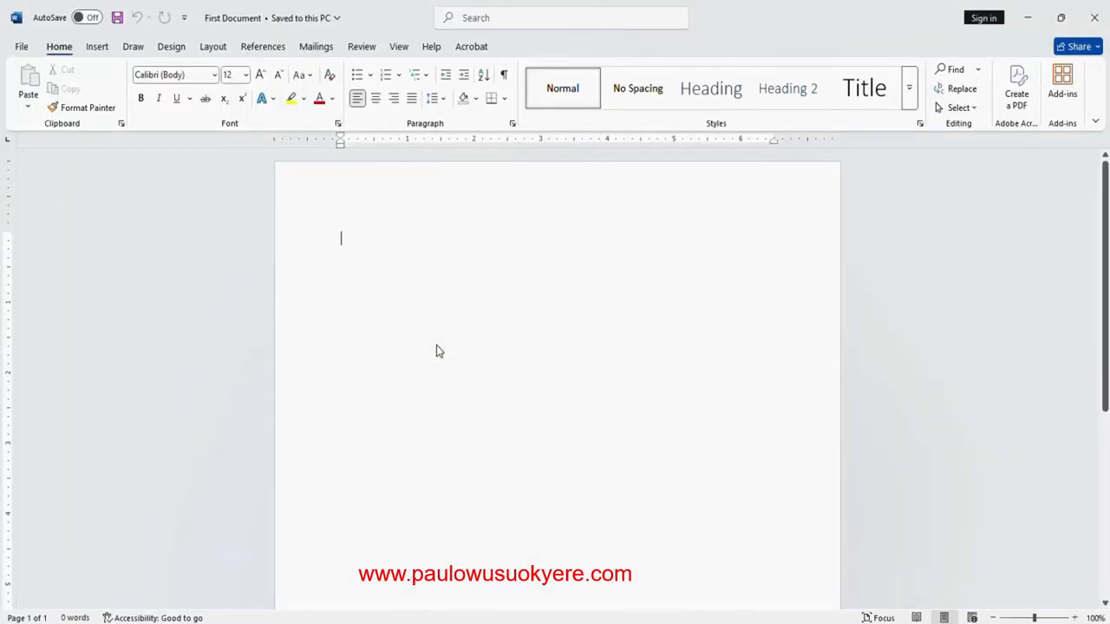
# Step: Close the document window and reopen First Document from its file on the desktop
pyautogui.click(1097, 21)
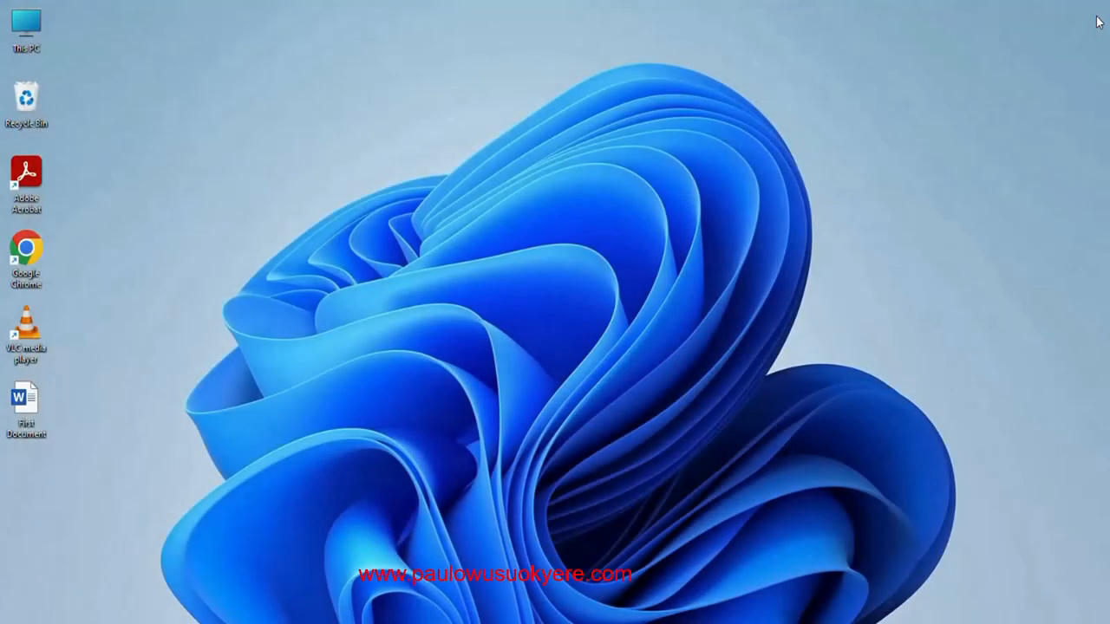
pyautogui.rightClick(24, 409)
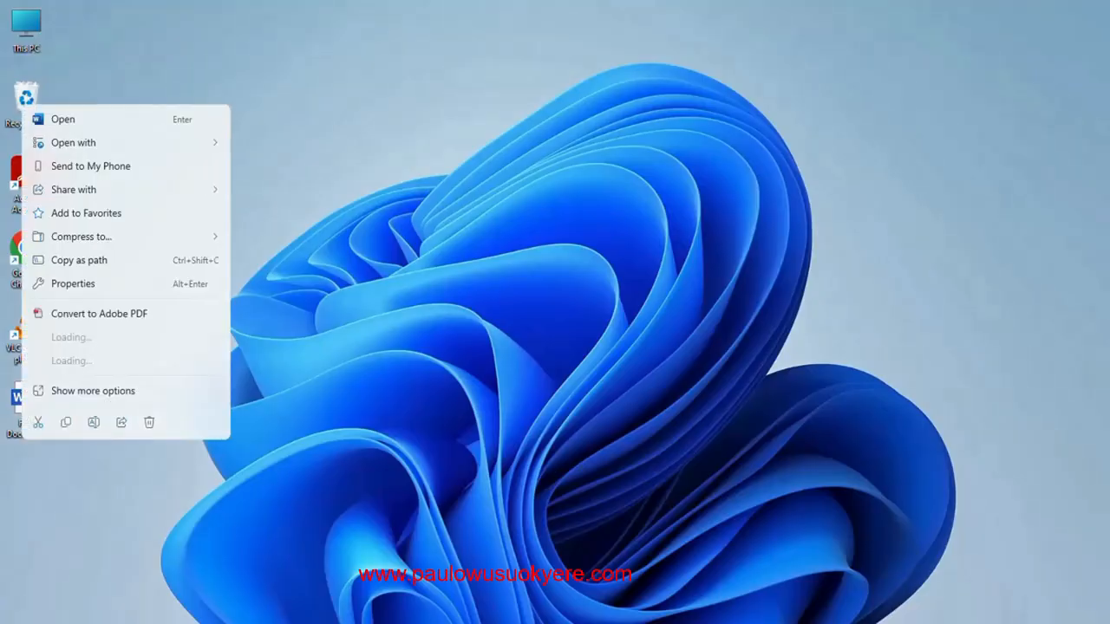
pyautogui.click(71, 124)
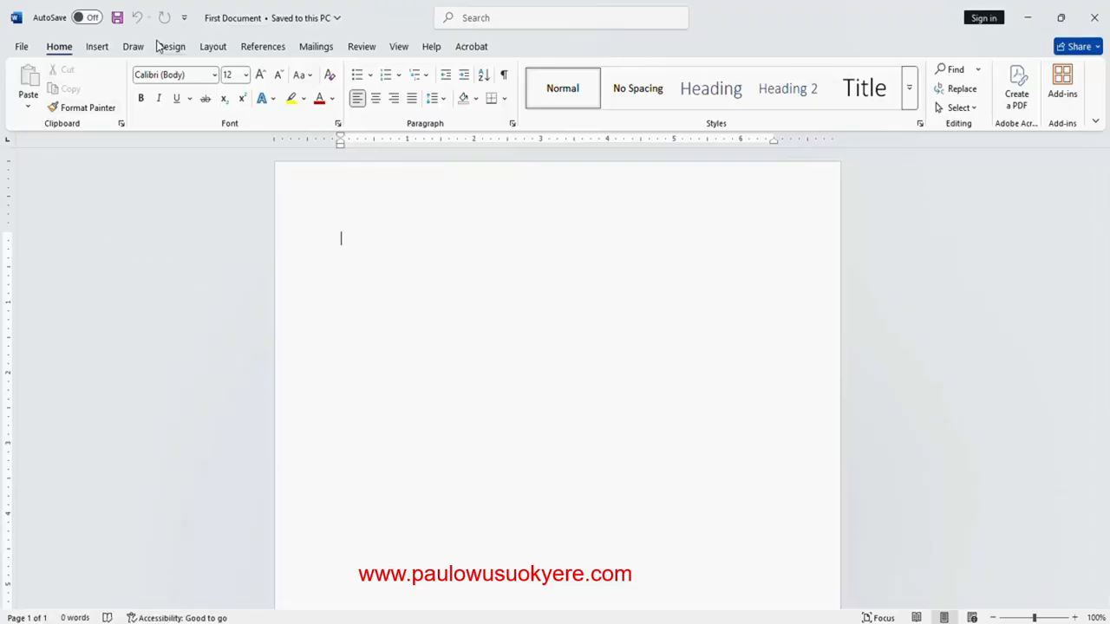
# Step: Set the document's paper size to A4 and its page orientation to Portrait
pyautogui.click(221, 51)
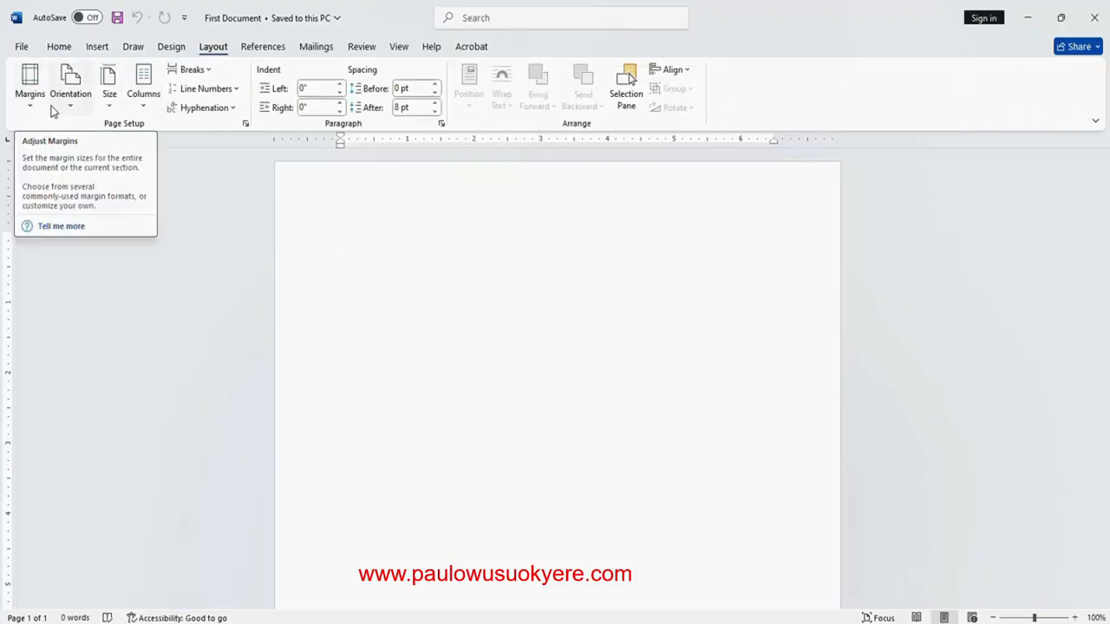
pyautogui.click(110, 95)
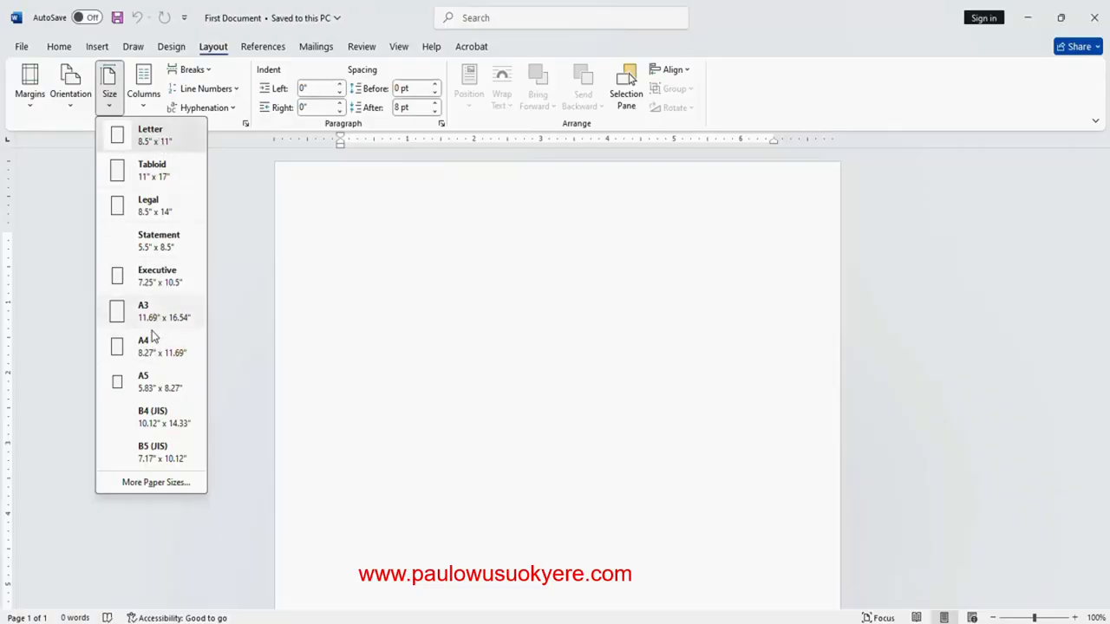
pyautogui.click(147, 351)
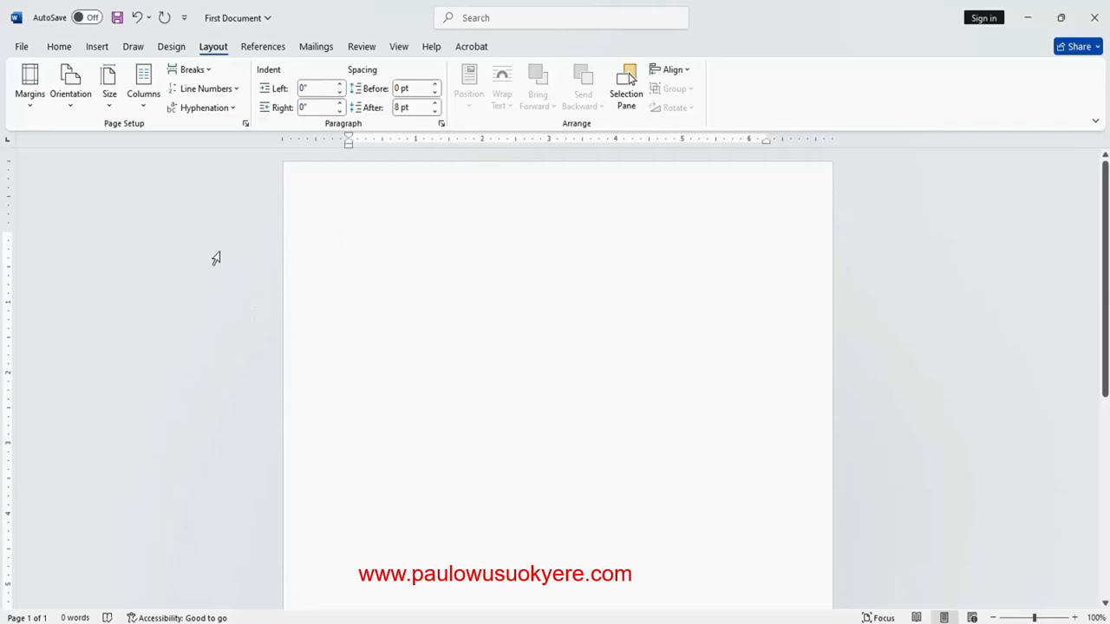
pyautogui.click(70, 103)
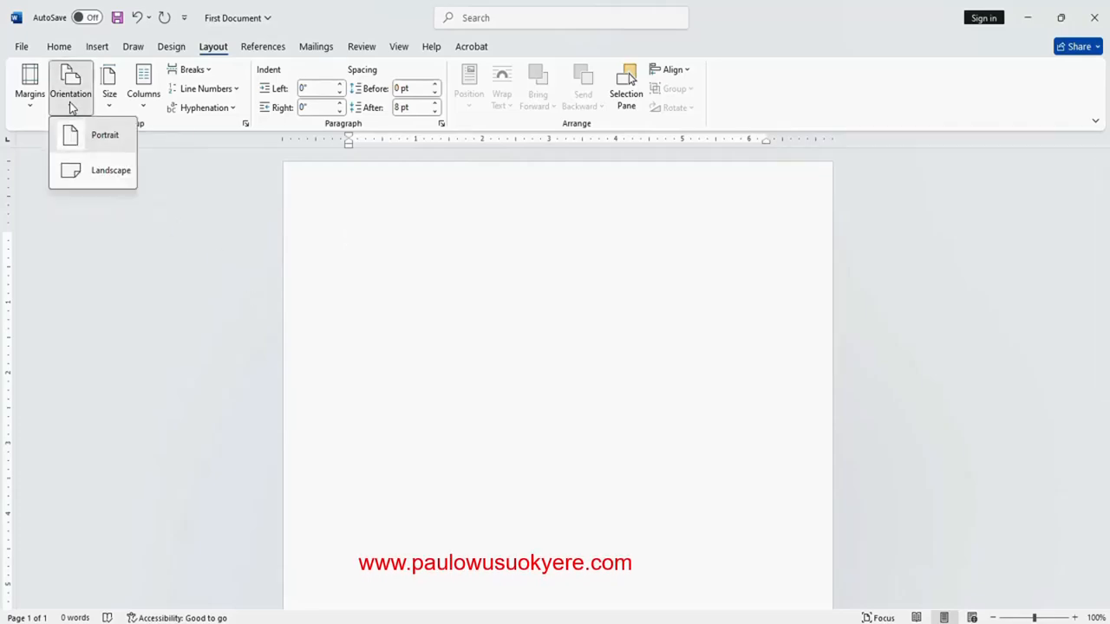
pyautogui.click(109, 145)
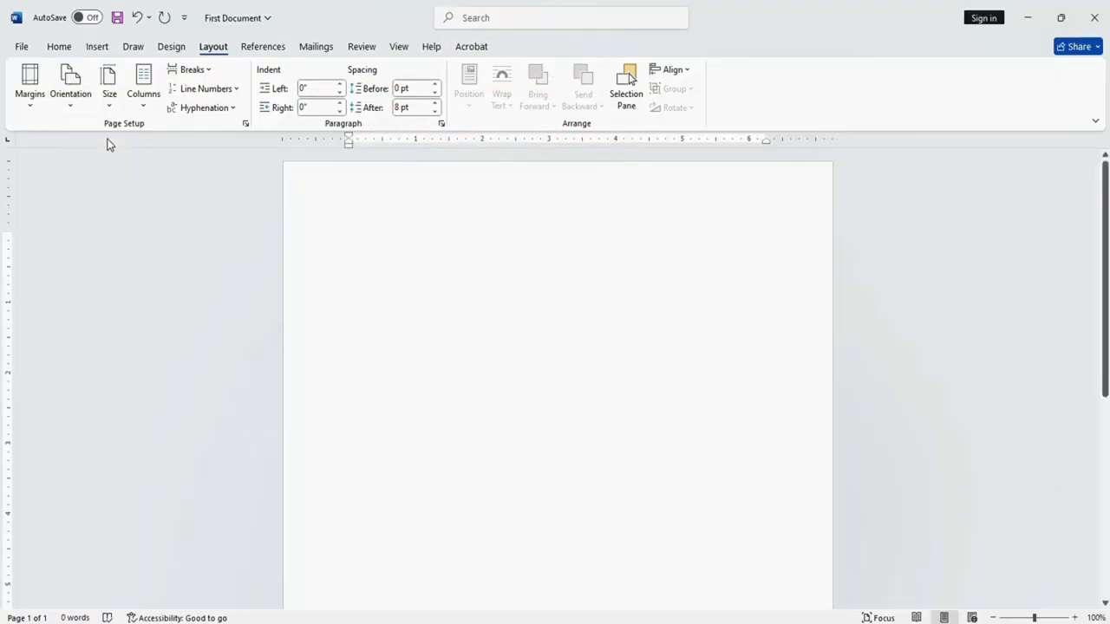
# Step: Apply custom margins of 1 inch on all four sides to the whole document
pyautogui.click(31, 108)
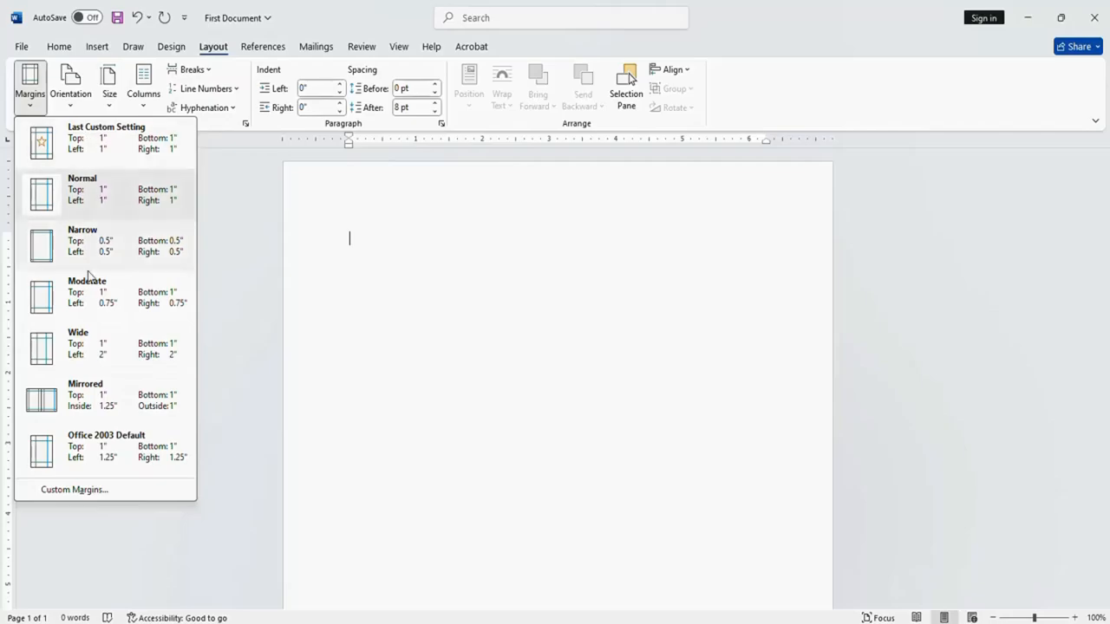
pyautogui.click(66, 494)
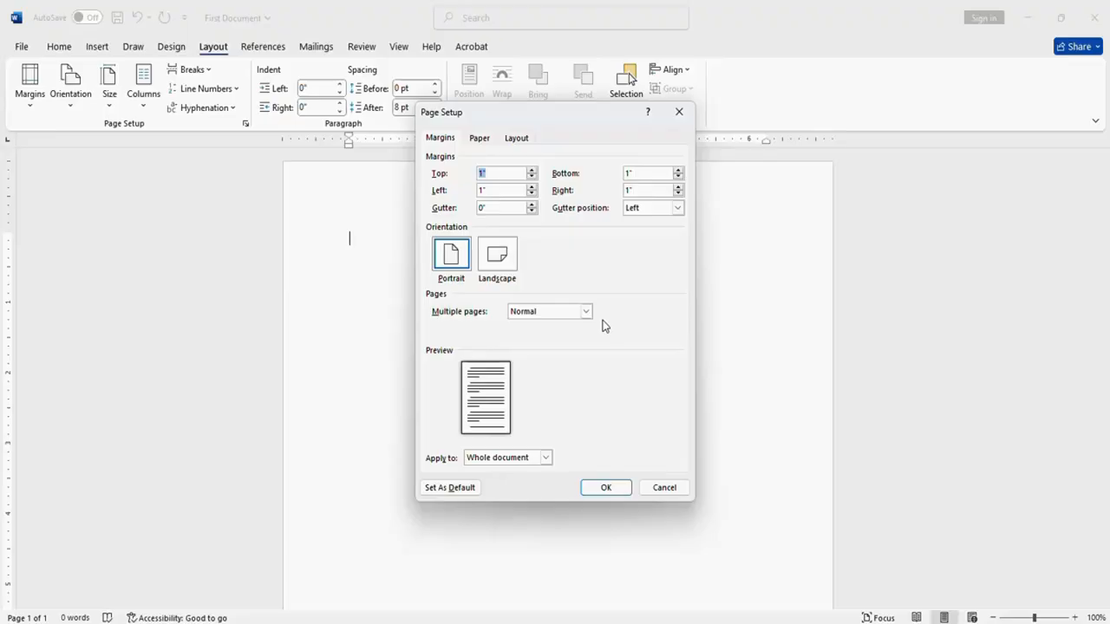
pyautogui.click(604, 488)
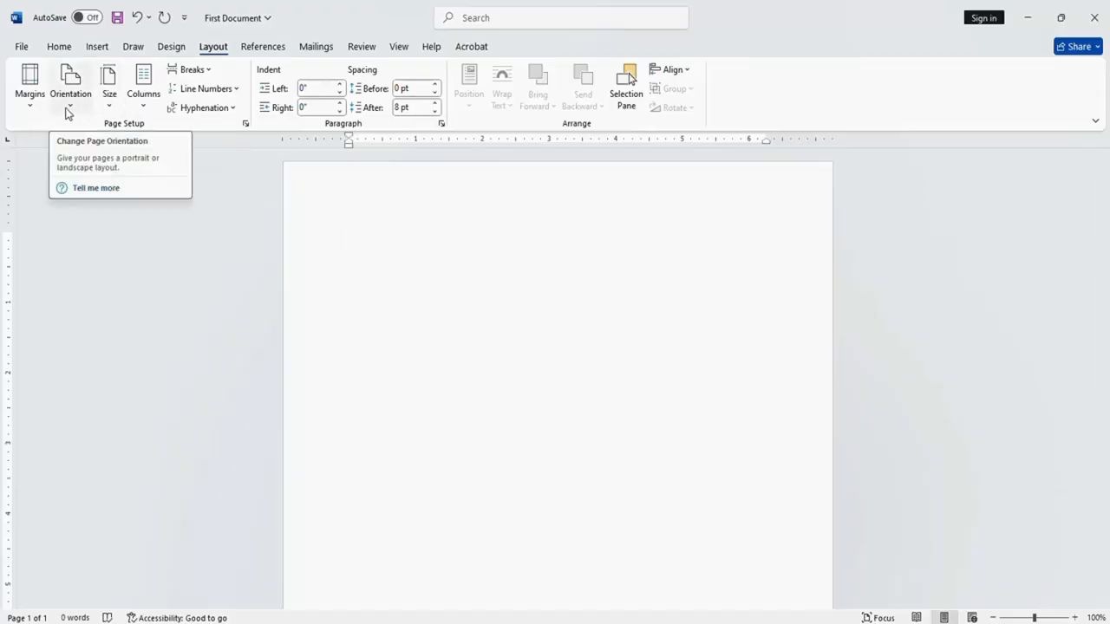
# Step: Set the page layout to one column and save the document
pyautogui.click(145, 113)
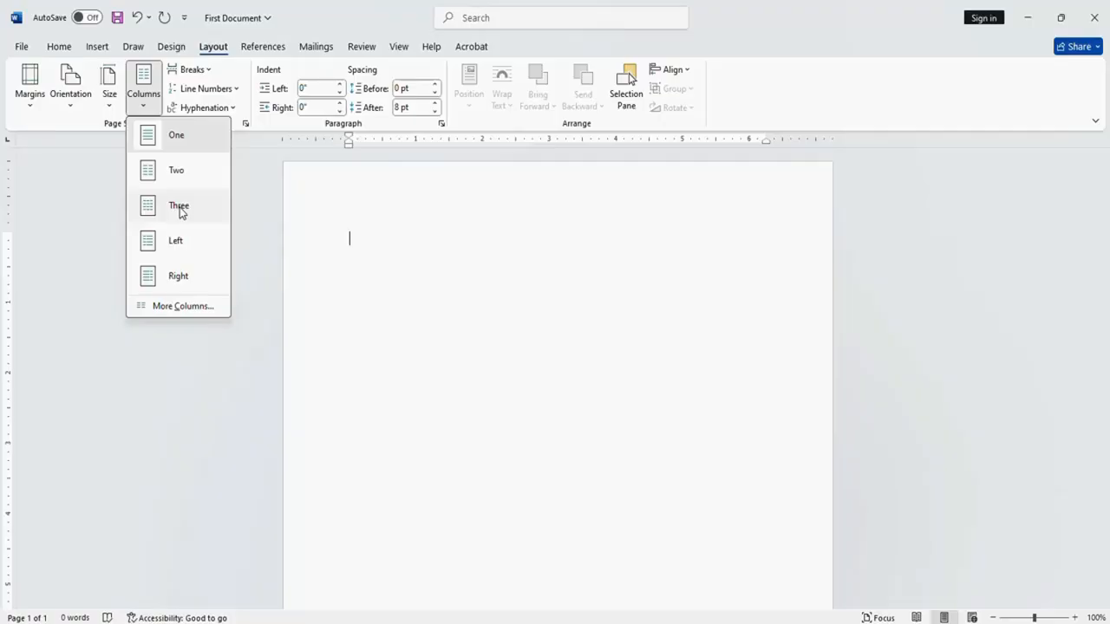
pyautogui.click(180, 139)
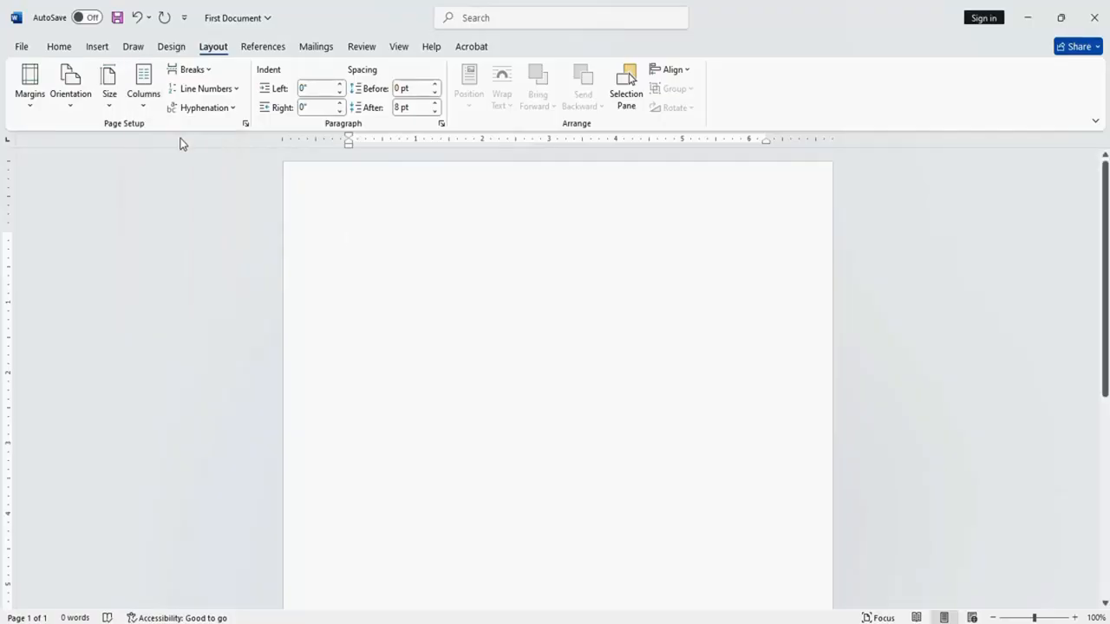
pyautogui.click(19, 48)
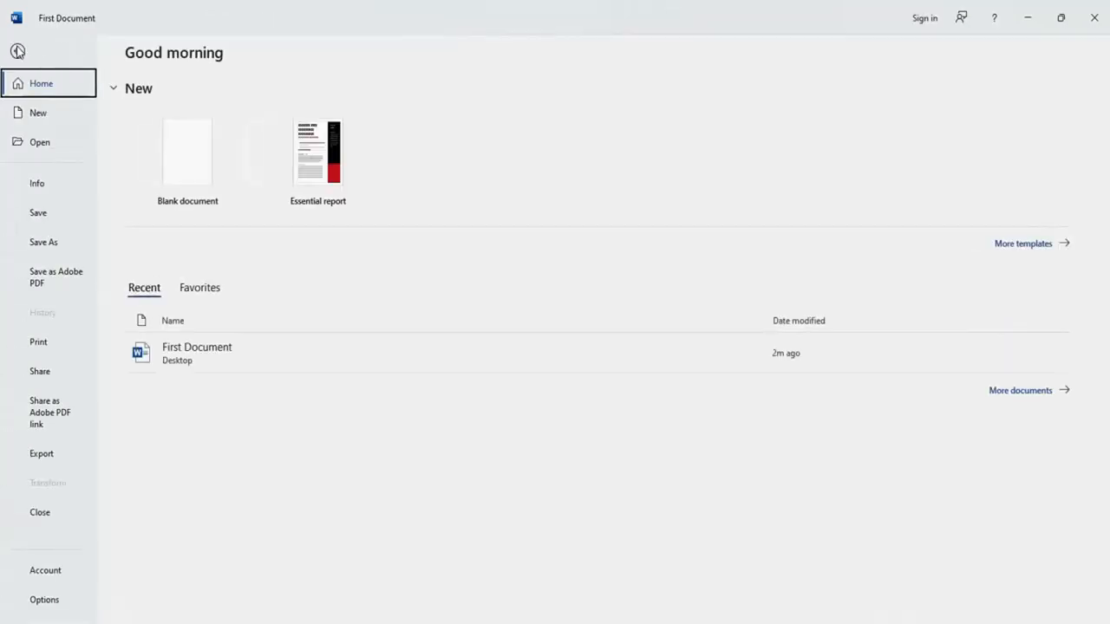
pyautogui.click(40, 212)
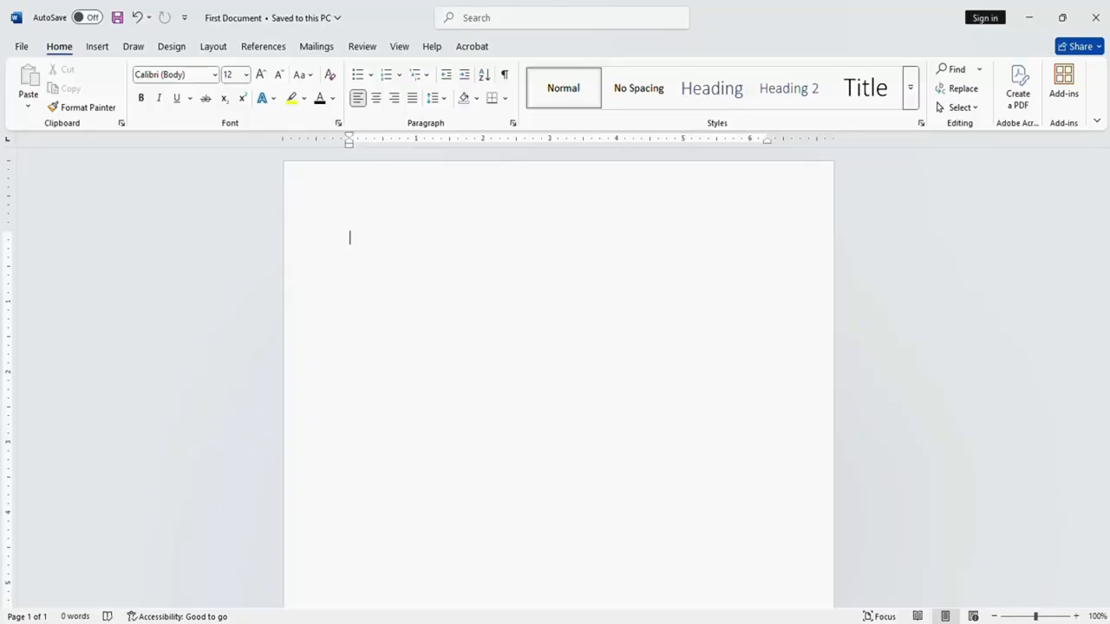
# Step: Write the sentence "This is my computer." on the first line of the page
pyautogui.write('This ')
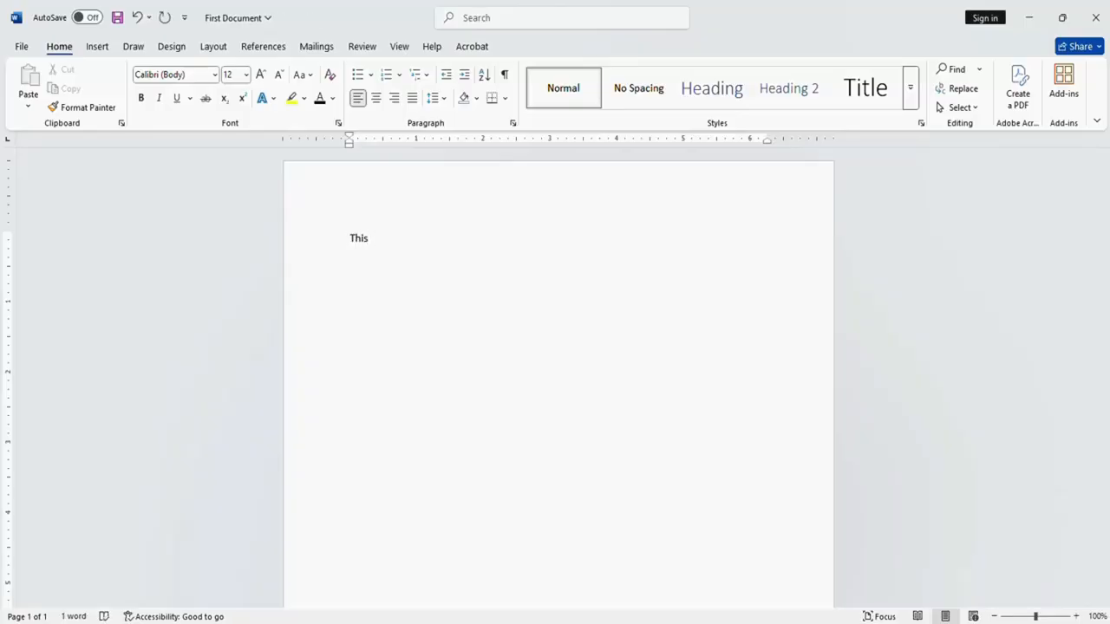
pyautogui.write('is my compu')
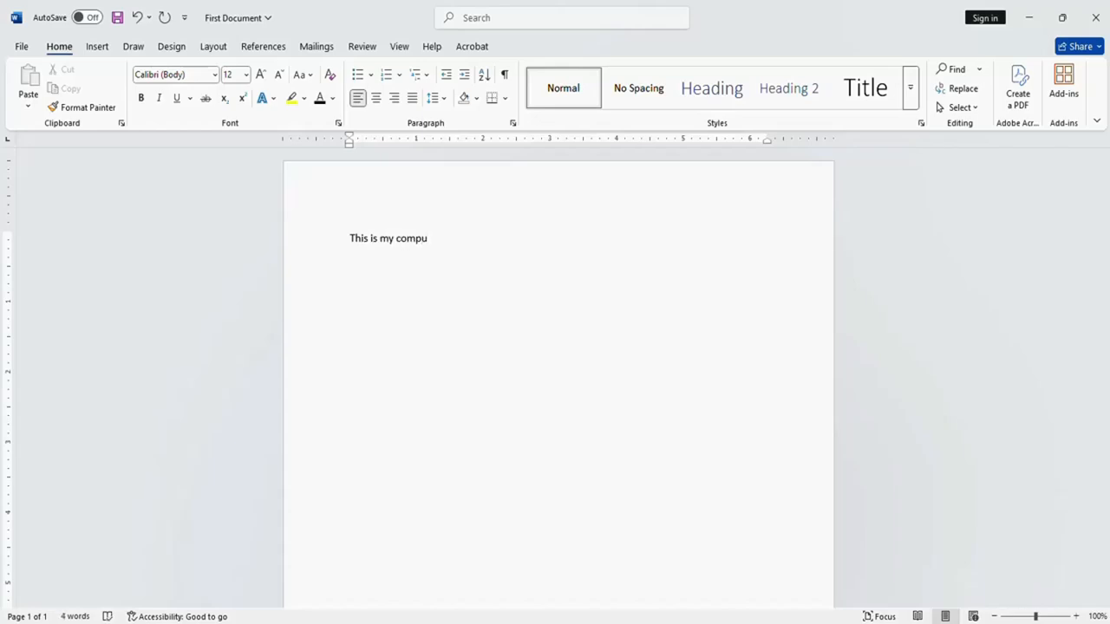
pyautogui.write('ter.')
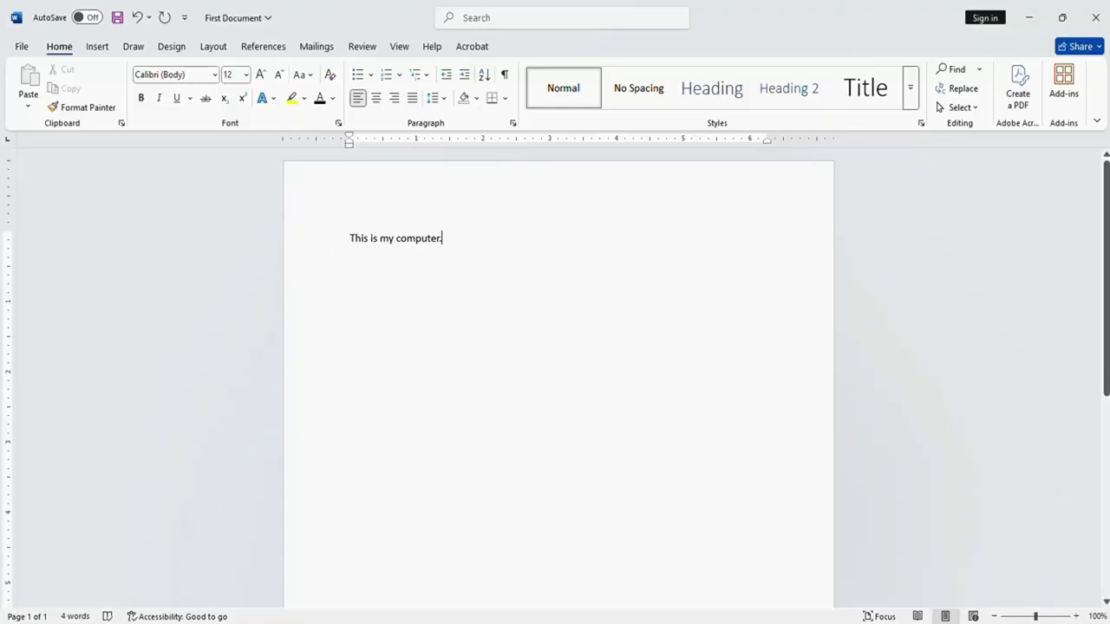
# Step: Format the sentence "This is my computer." with the Arial Black font at size 20
pyautogui.moveTo(417, 239); pyautogui.dragTo(350, 239)
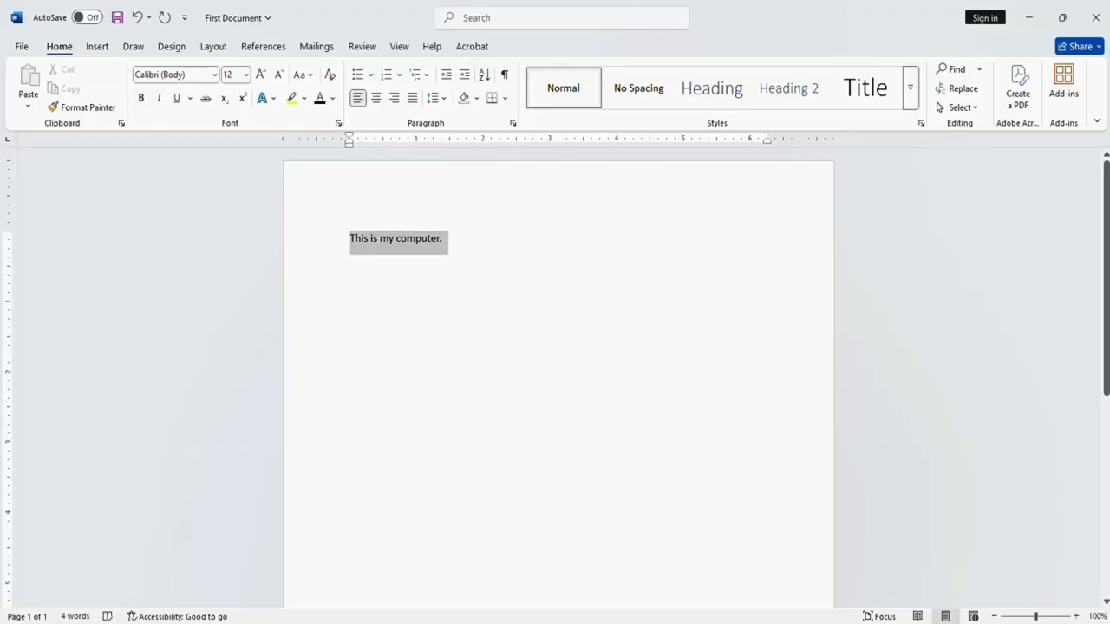
pyautogui.moveTo(350, 239); pyautogui.dragTo(350, 238)
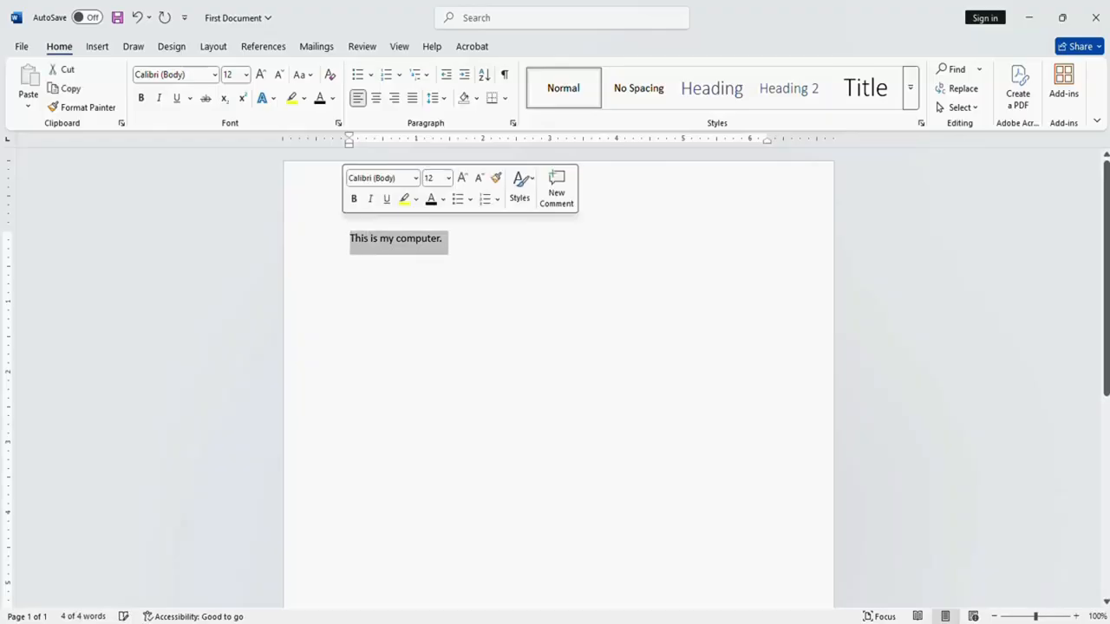
pyautogui.click(215, 78)
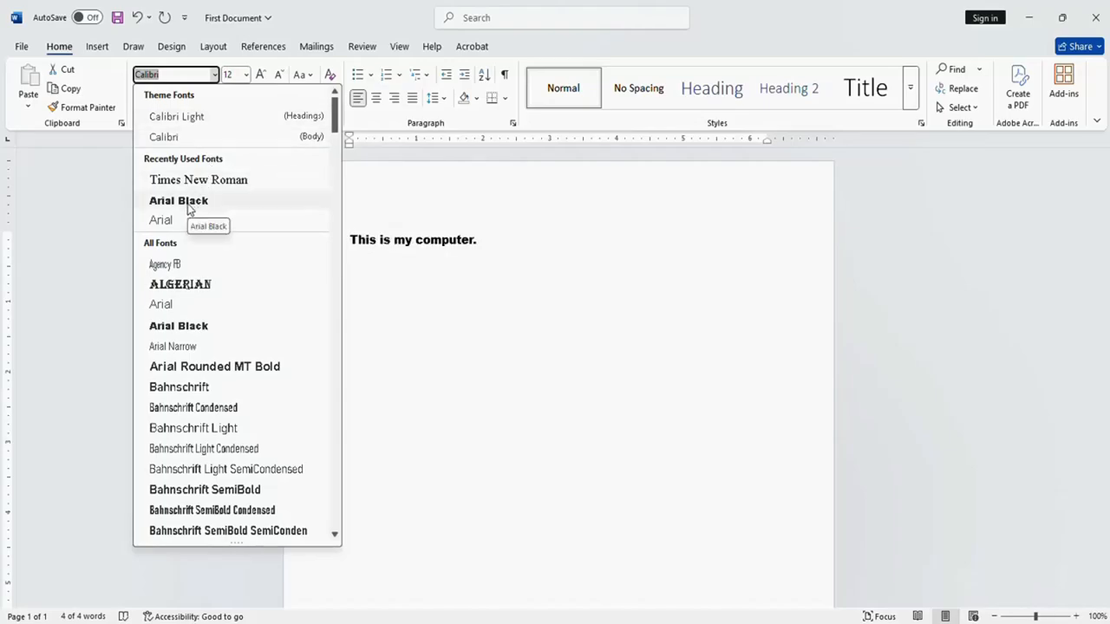
pyautogui.press('Escape')
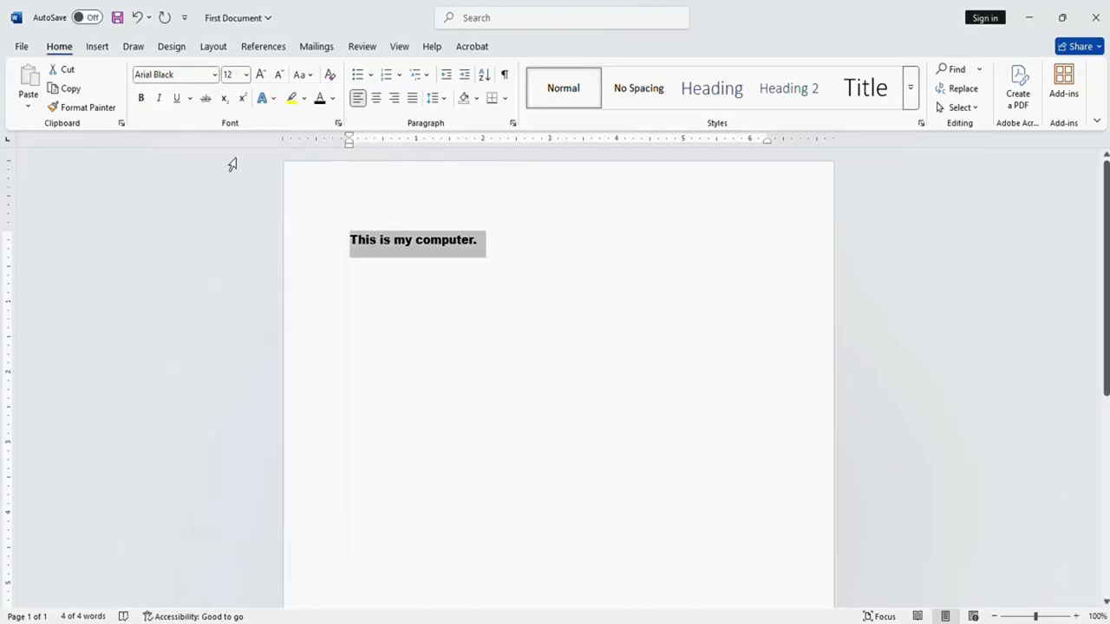
pyautogui.click(247, 80)
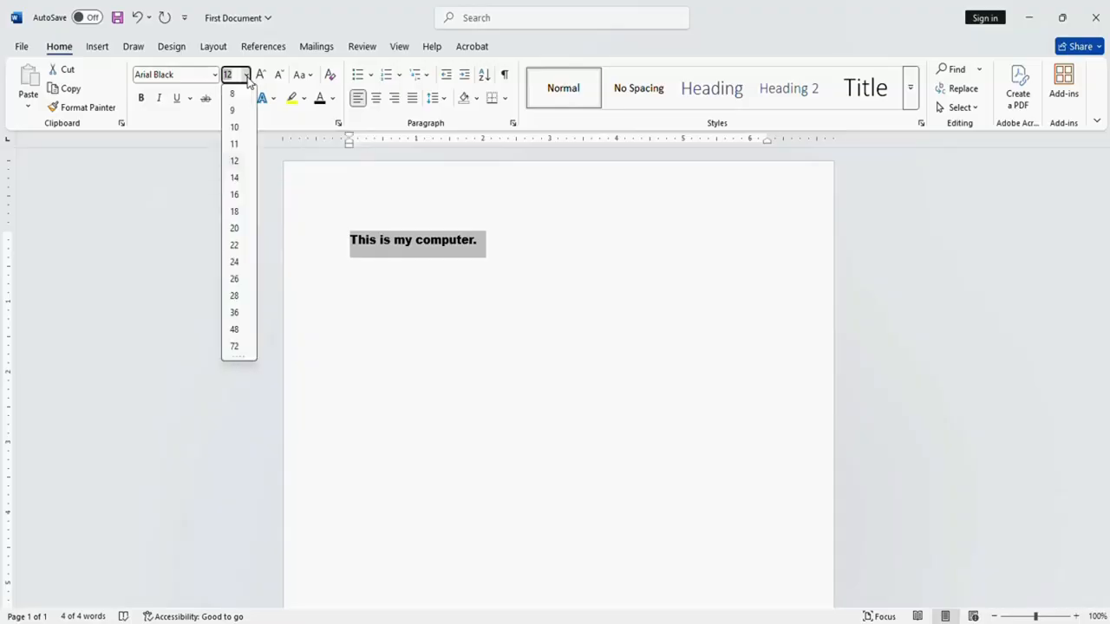
pyautogui.click(234, 228)
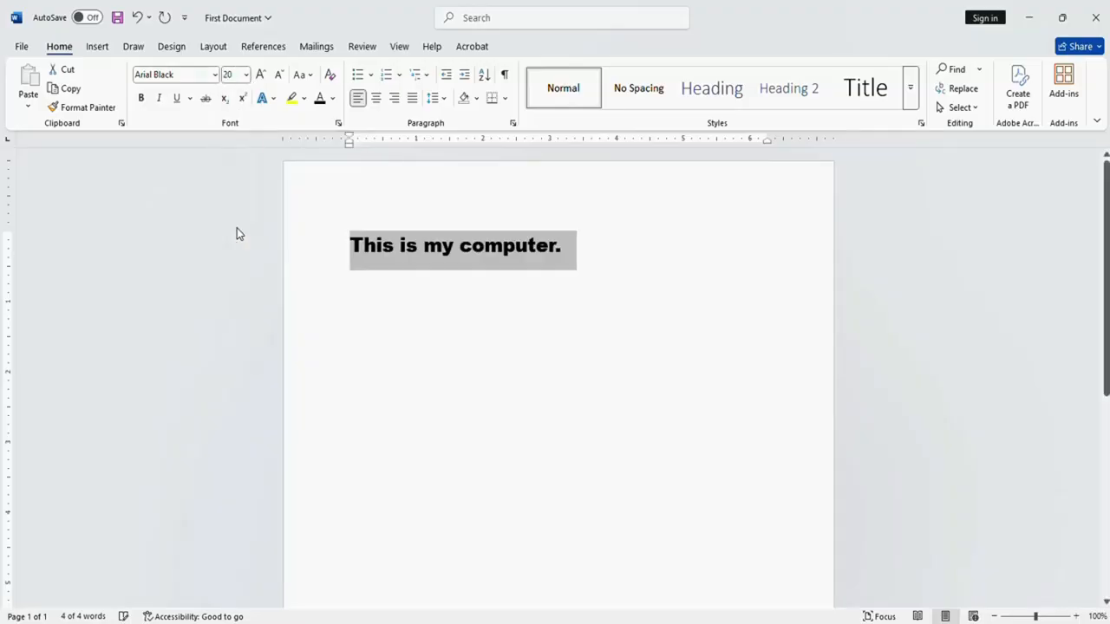
# Step: Change the sentence's font color to the standard red
pyautogui.click(334, 101)
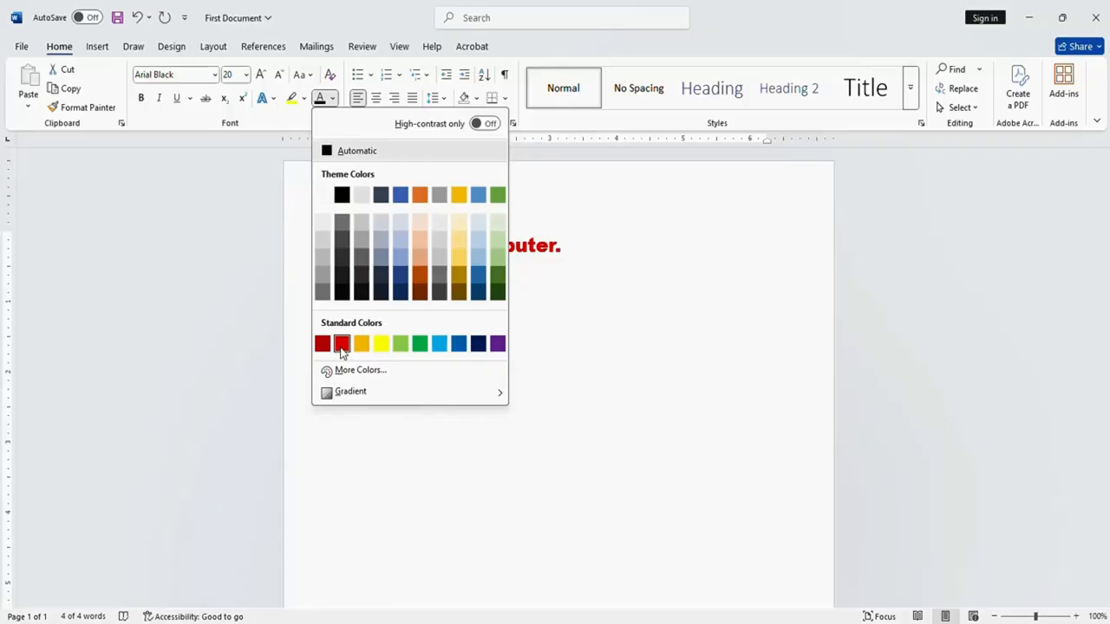
pyautogui.click(342, 345)
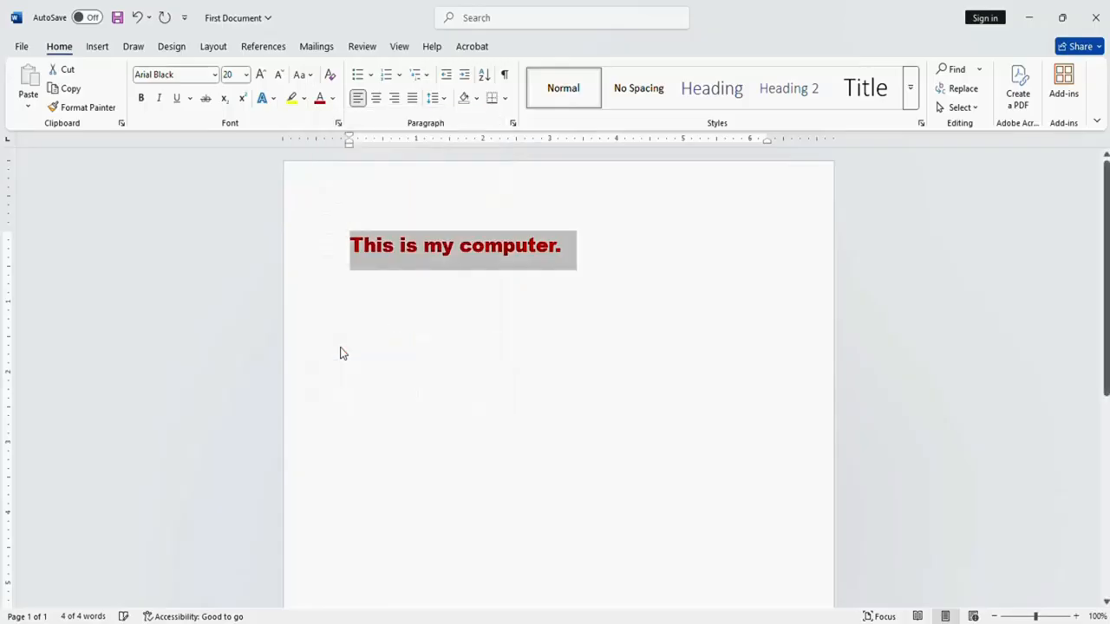
pyautogui.click(574, 254)
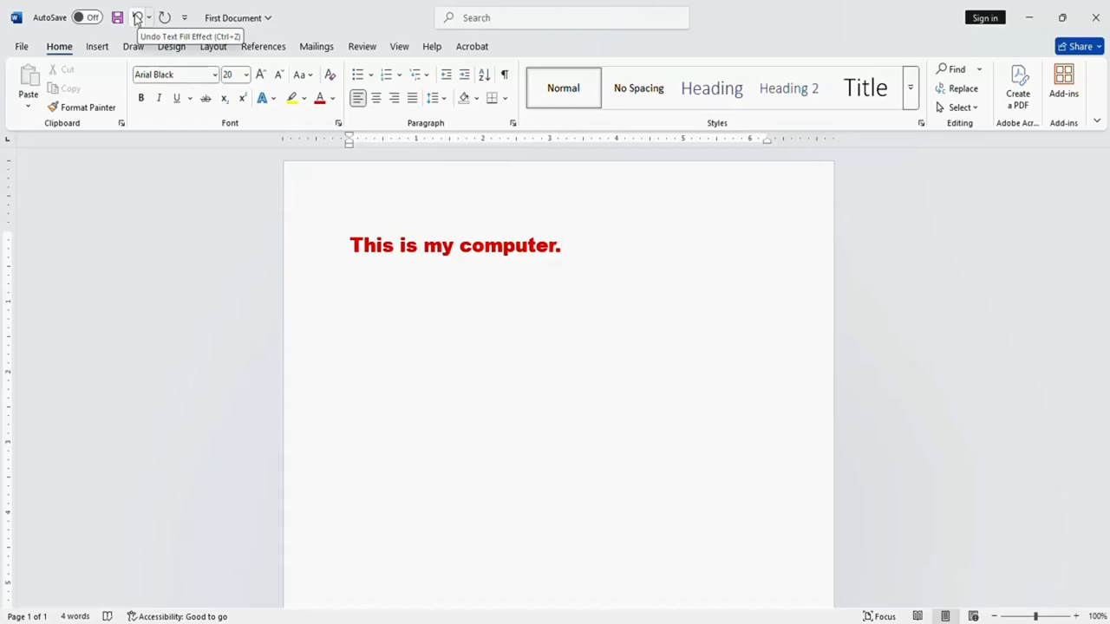
# Step: Undo the last three formatting changes to the sentence: the font color, size and font
pyautogui.click(136, 17)
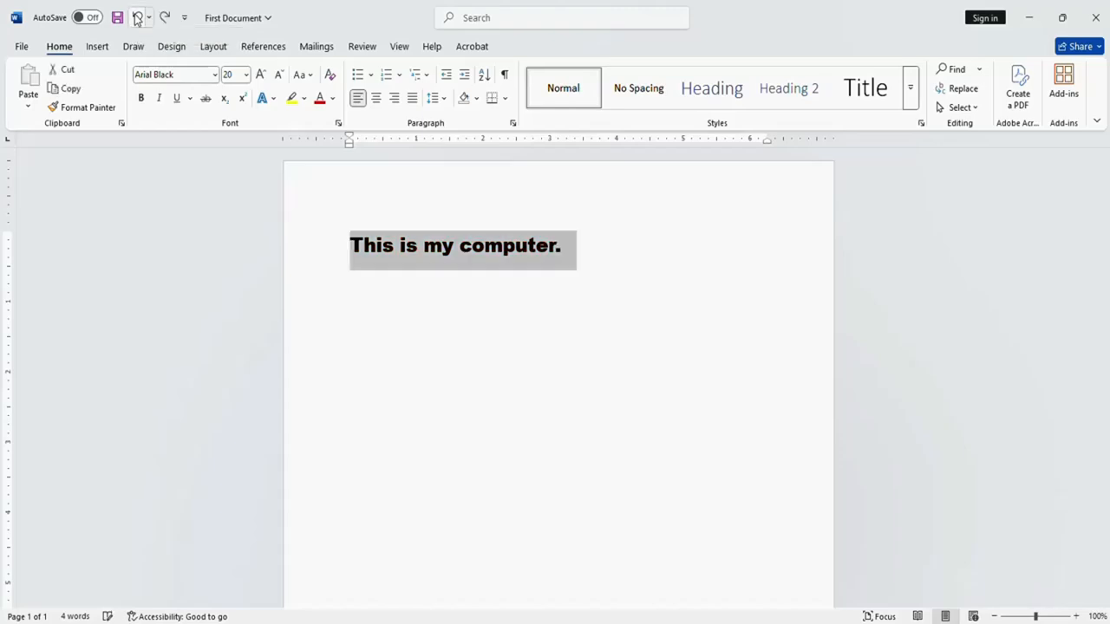
pyautogui.click(136, 17)
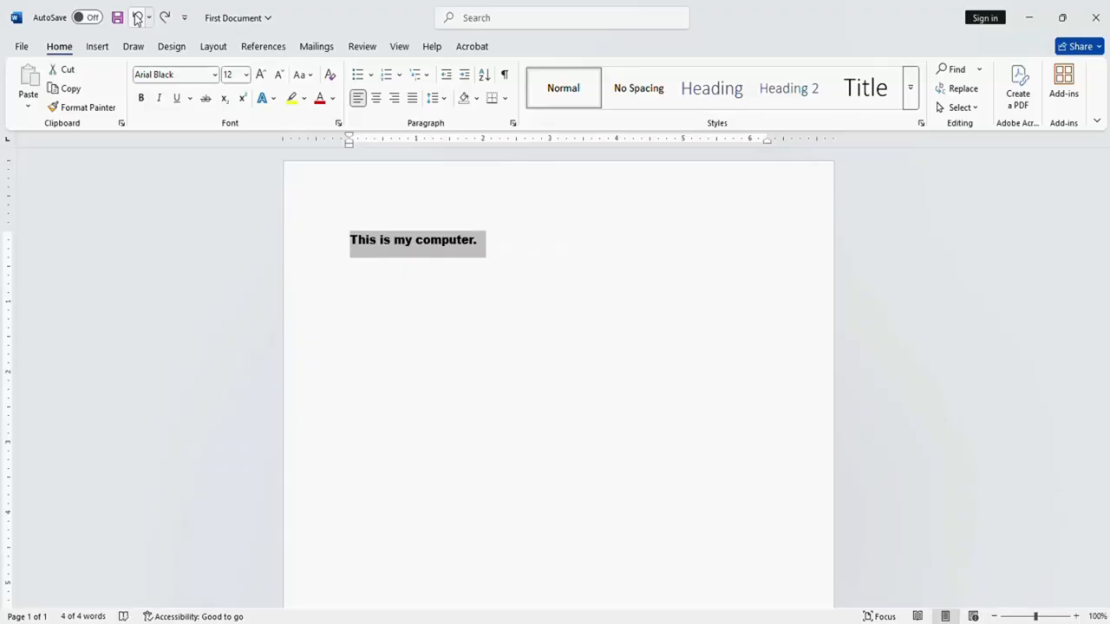
pyautogui.click(137, 17)
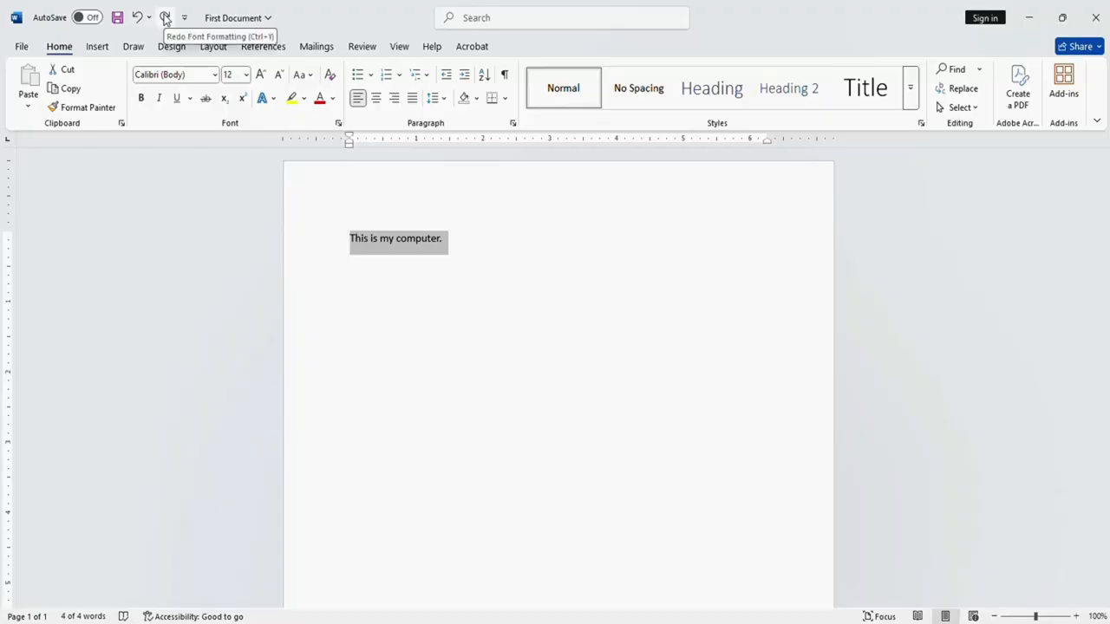
# Step: Redo the sentence's Arial Black font, size 20 and red color
pyautogui.click(165, 18)
pyautogui.click(165, 17)
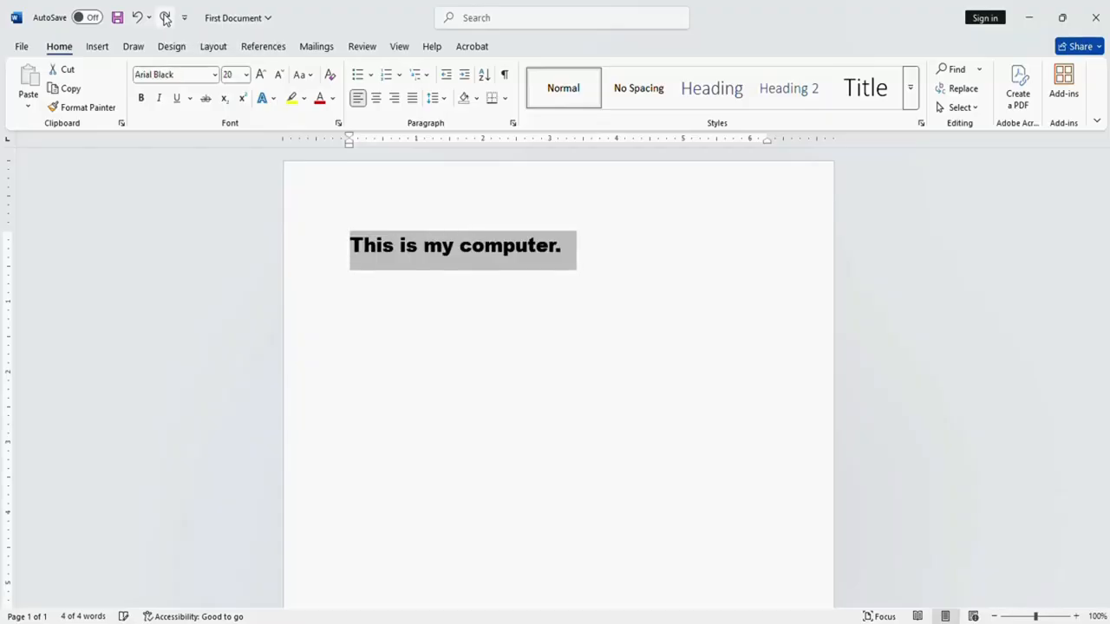
pyautogui.click(165, 17)
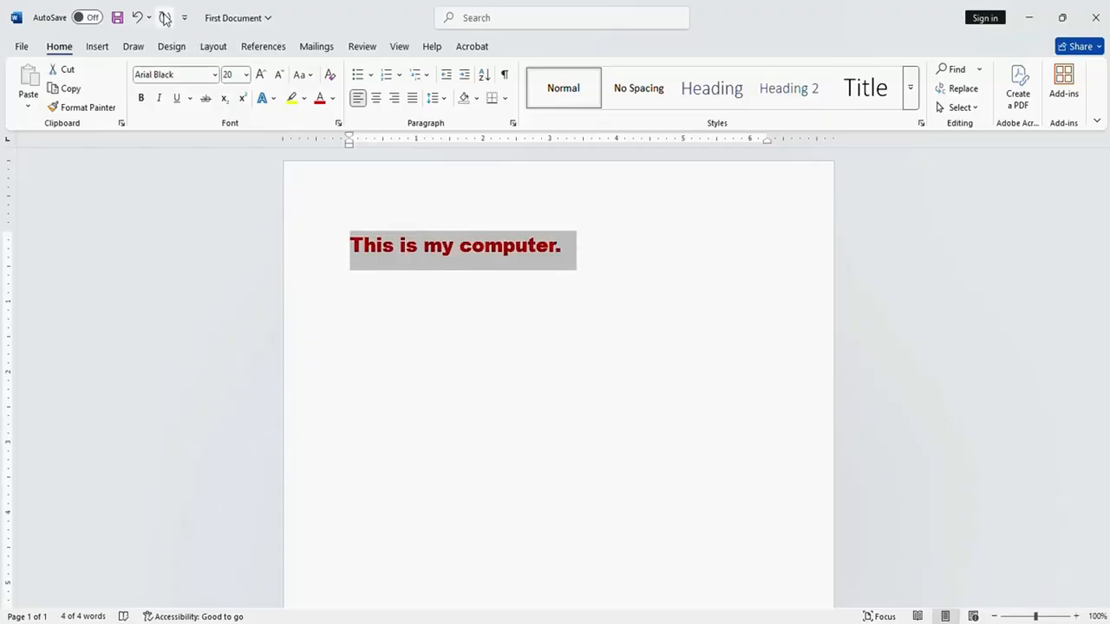
# Step: Start a new line below the red sentence with Times New Roman, size 12 and Automatic font color
pyautogui.click(572, 247)
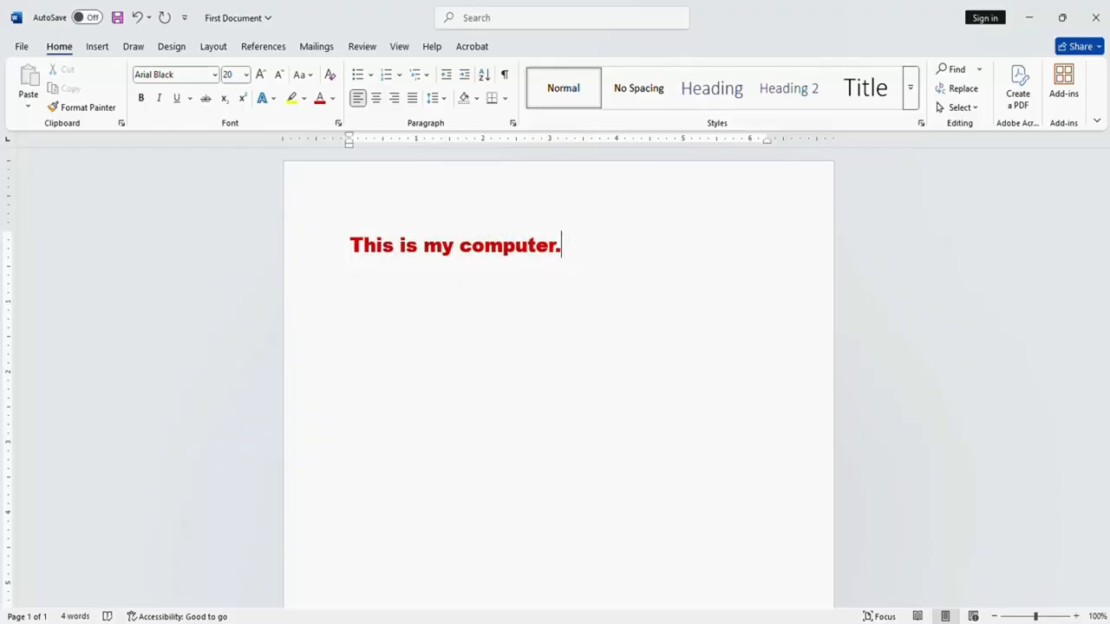
pyautogui.press('Return')
pyautogui.click(214, 74)
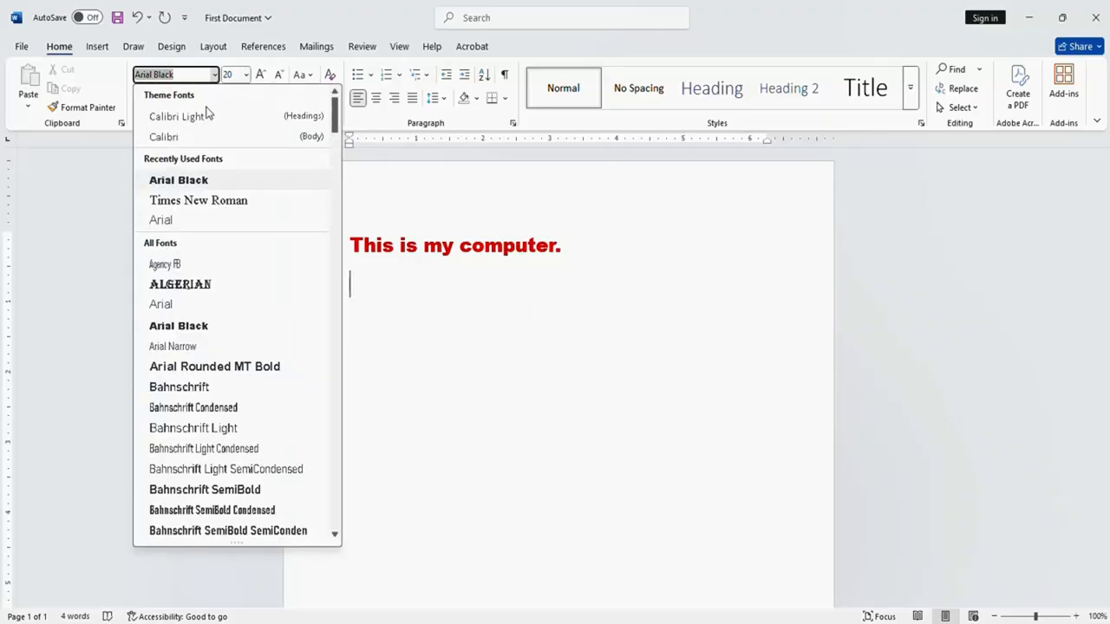
pyautogui.click(204, 201)
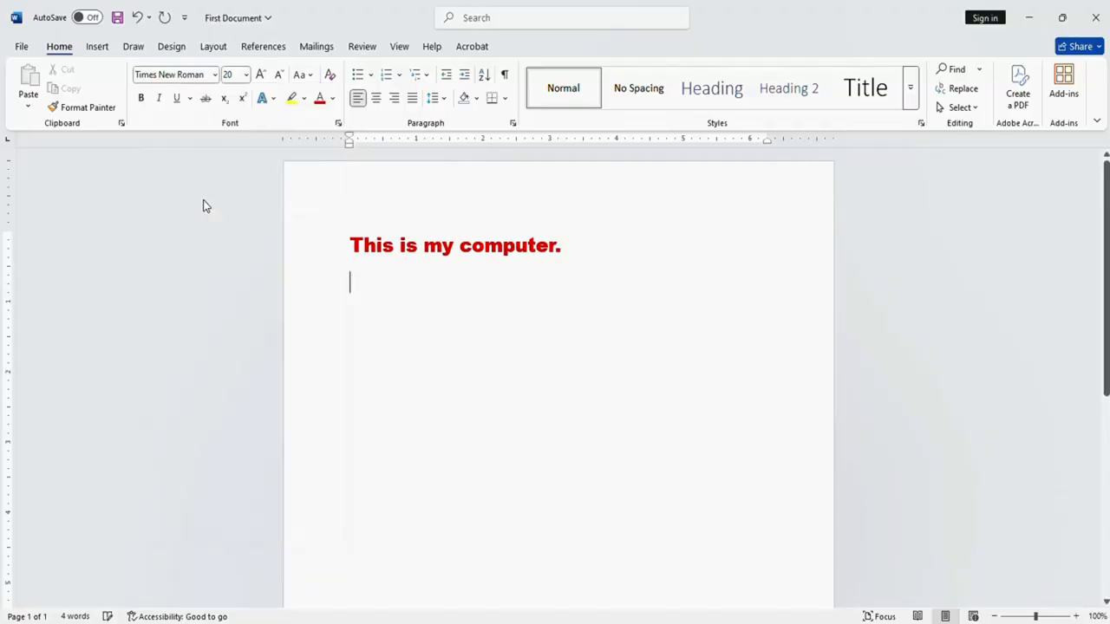
pyautogui.click(247, 74)
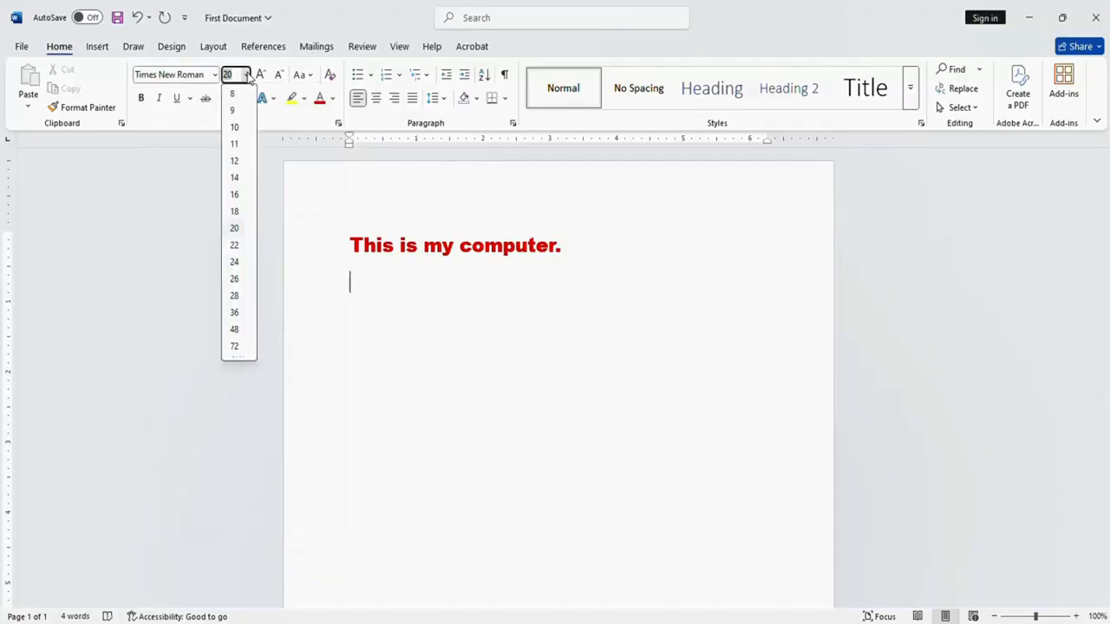
pyautogui.click(233, 162)
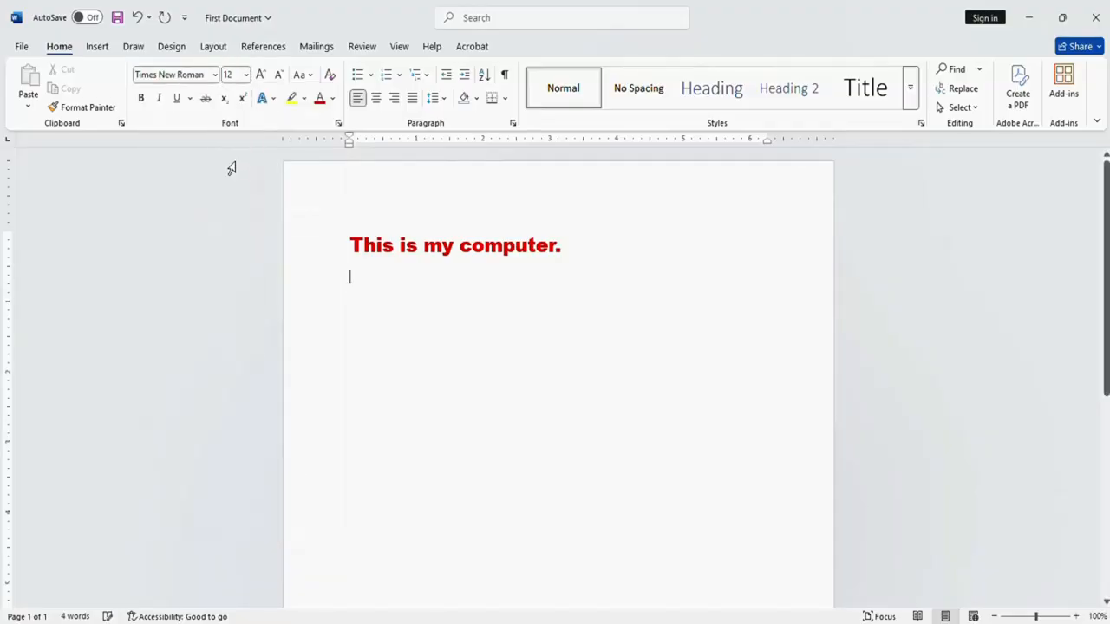
pyautogui.click(334, 98)
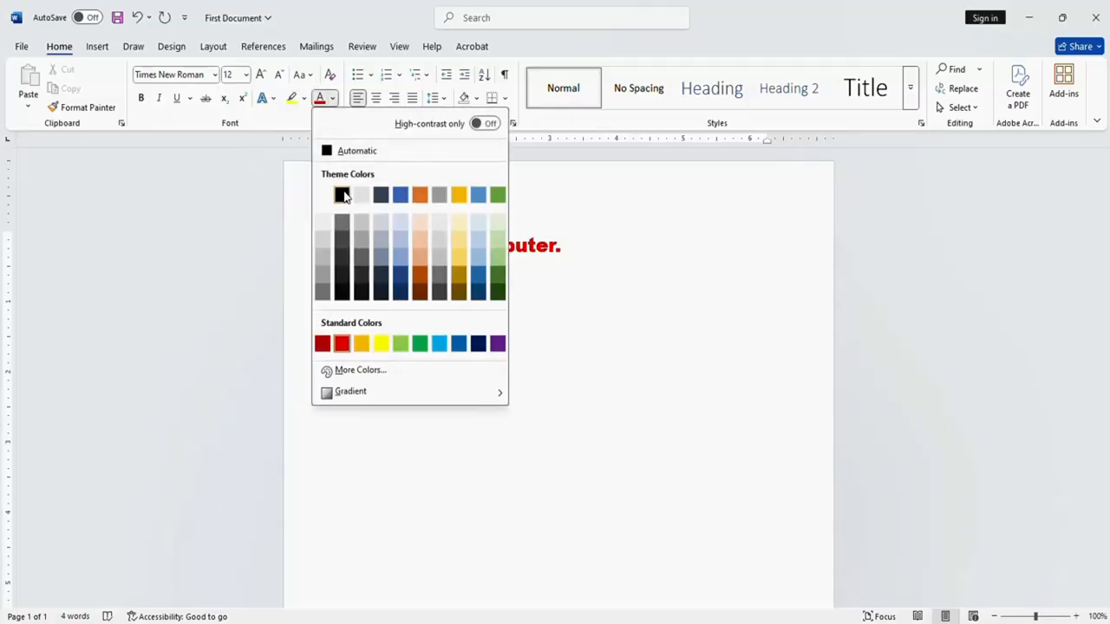
pyautogui.click(340, 149)
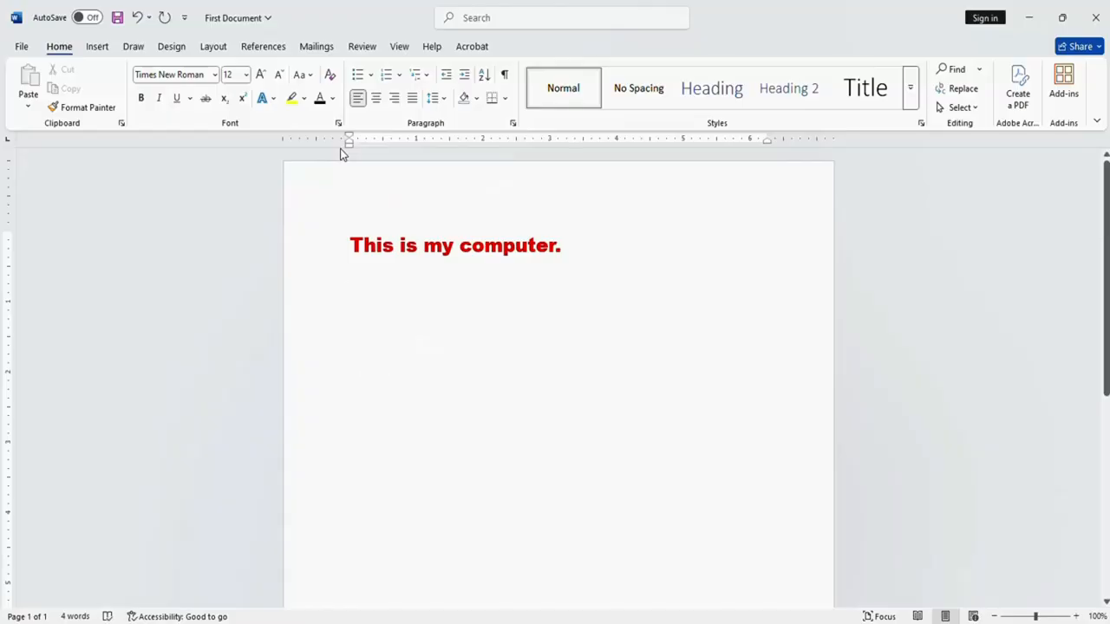
# Step: Write "This is my computer" on the second line
pyautogui.write('Thisvis')
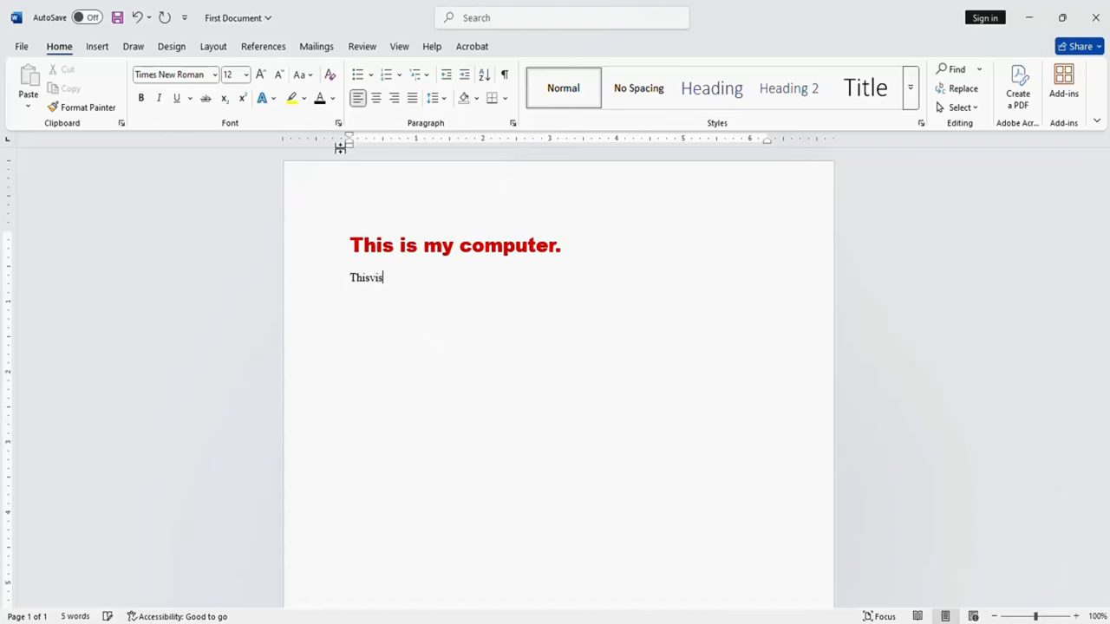
pyautogui.press('BackSpace')
pyautogui.press('BackSpace')
pyautogui.write('is my computer')
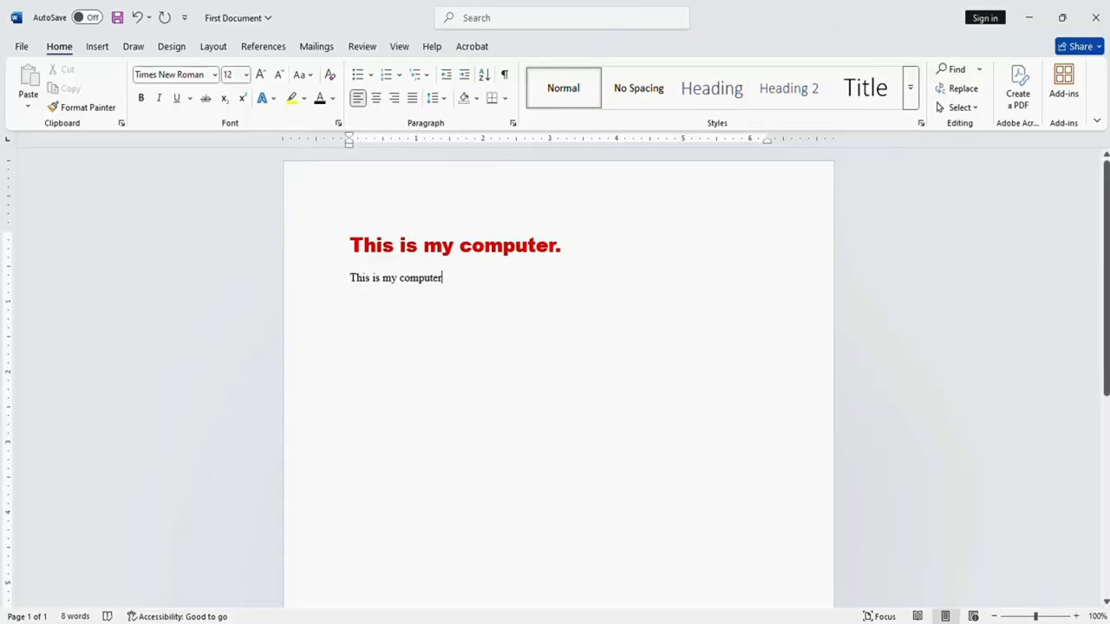
# Step: Color only the word "computer" in the second line with the standard green
pyautogui.moveTo(442, 278); pyautogui.dragTo(349, 279)
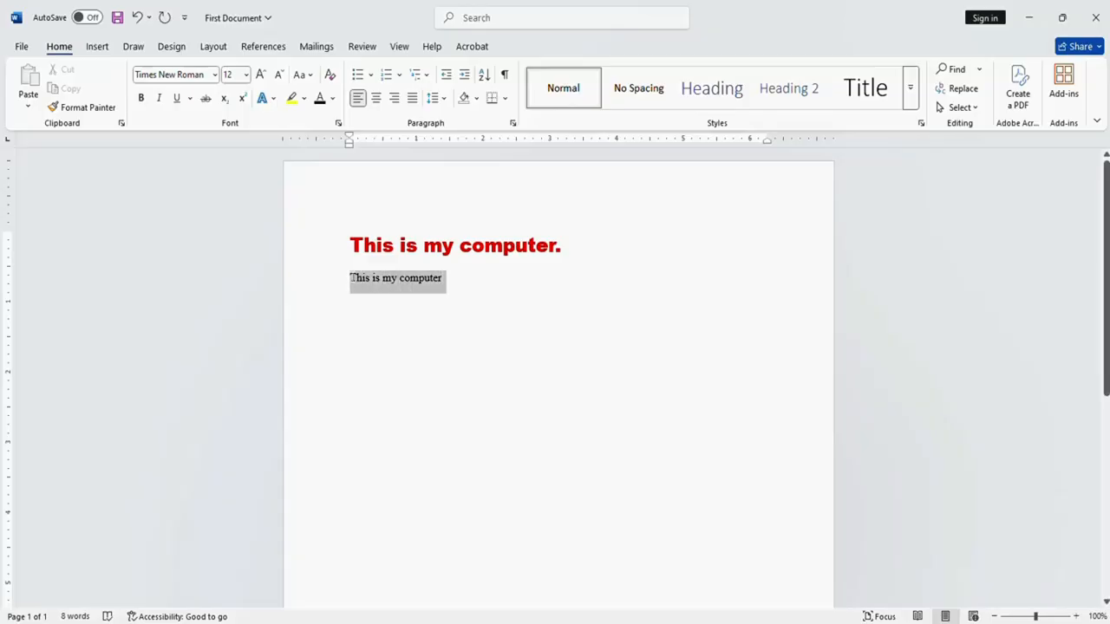
pyautogui.click(442, 278)
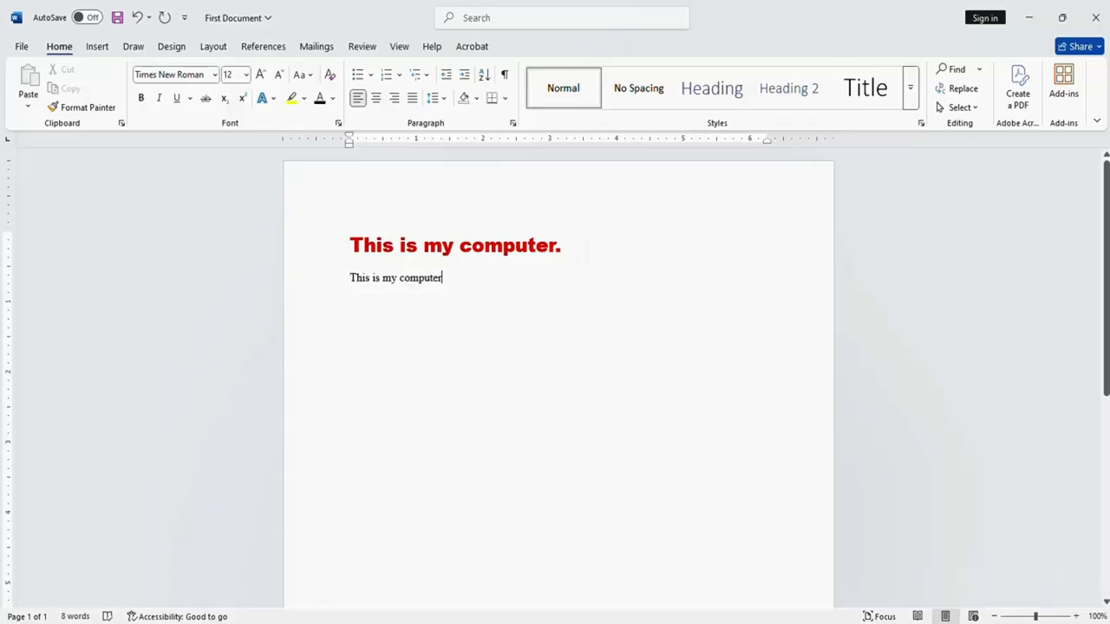
pyautogui.moveTo(442, 278); pyautogui.dragTo(399, 278)
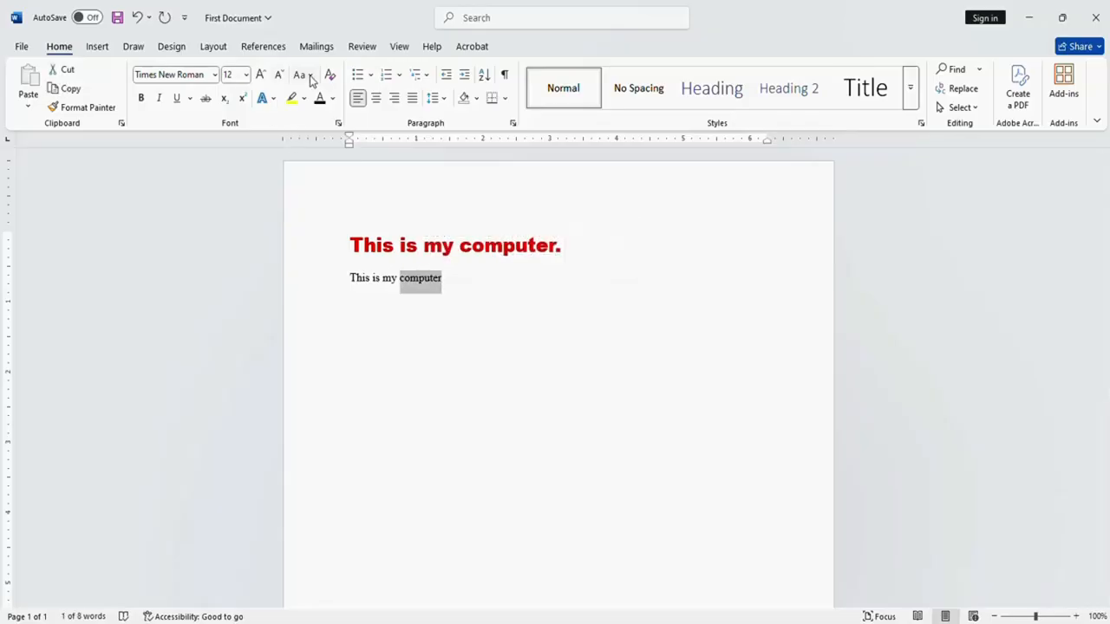
pyautogui.click(333, 99)
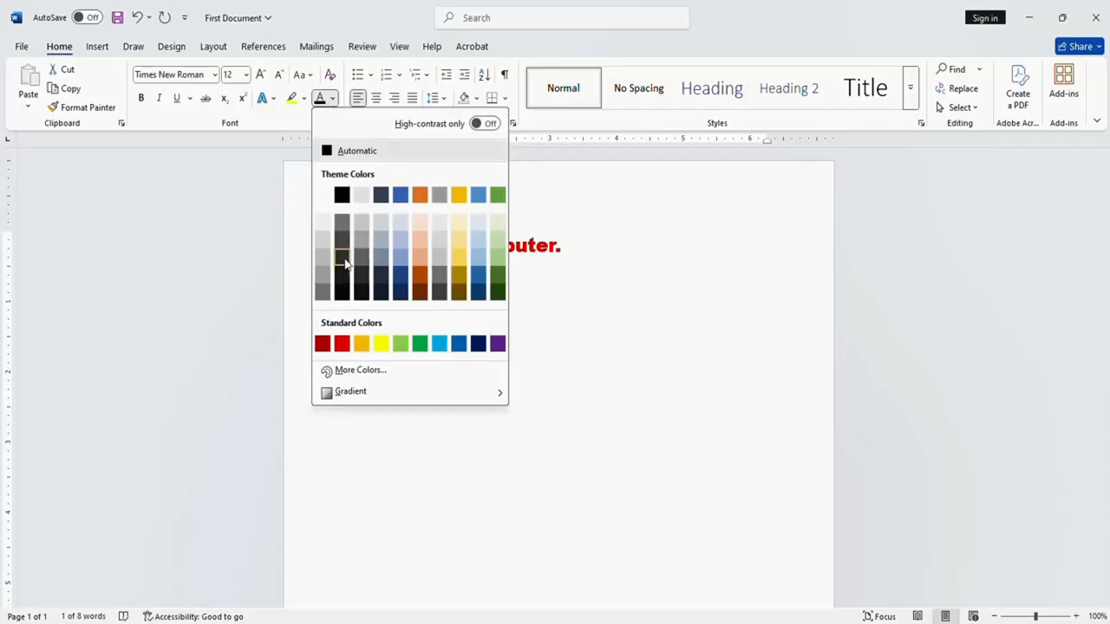
pyautogui.click(420, 344)
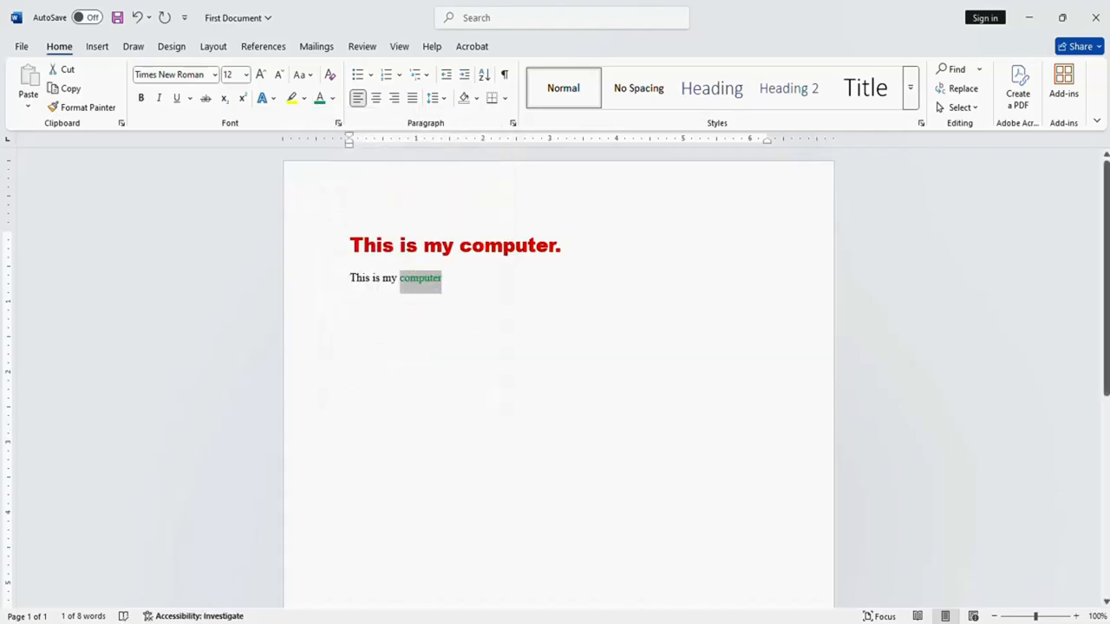
pyautogui.click(442, 278)
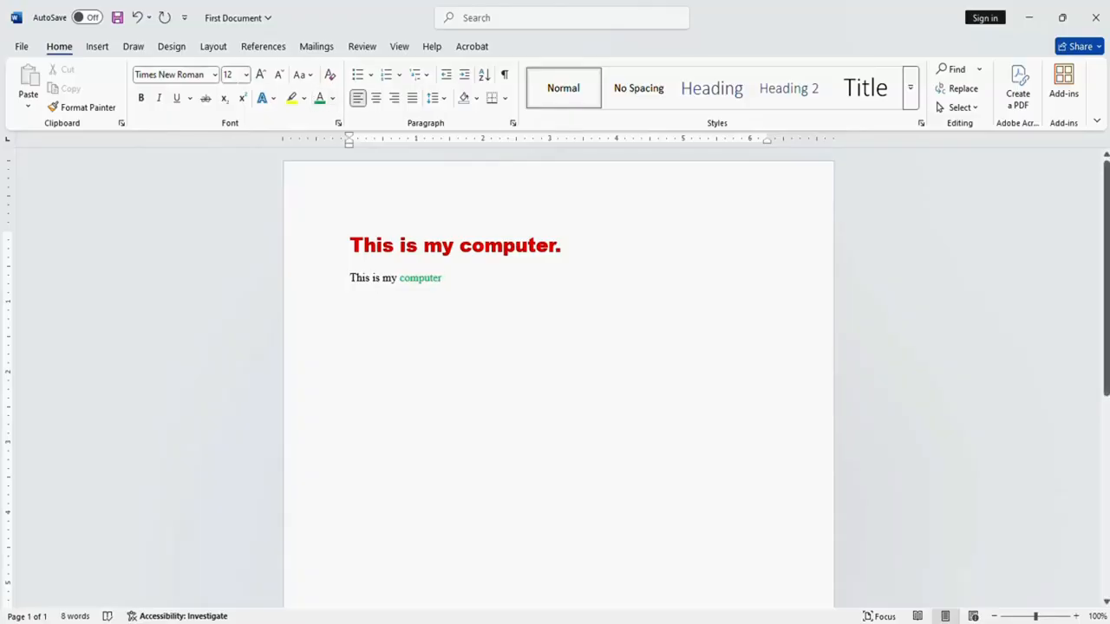
# Step: Set the font color of the entire second line to Automatic
pyautogui.moveTo(442, 278); pyautogui.dragTo(349, 279)
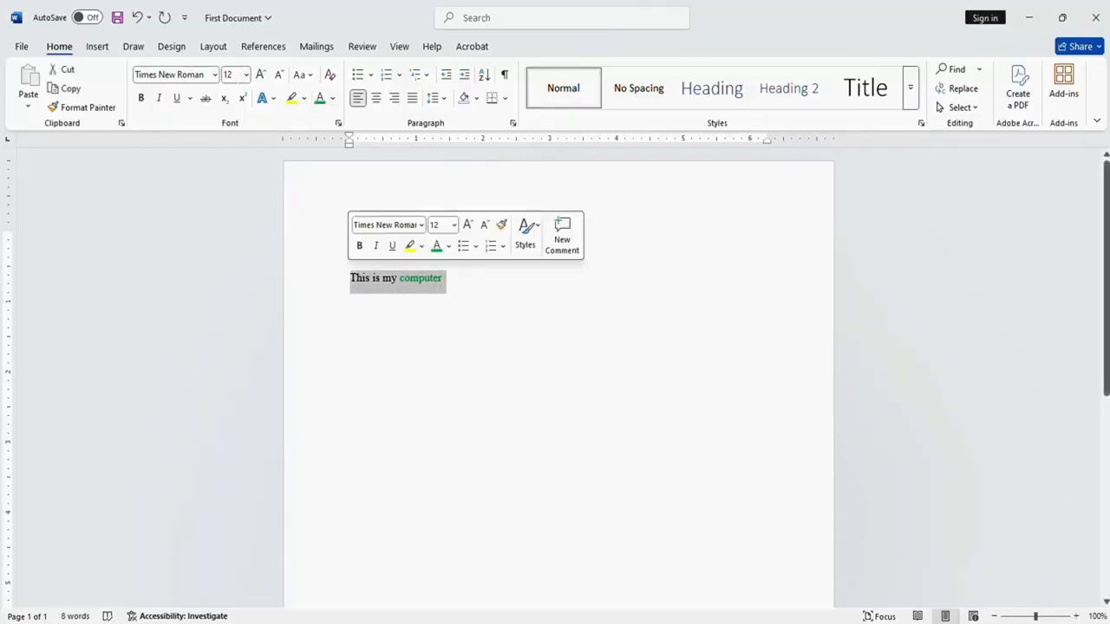
pyautogui.click(332, 99)
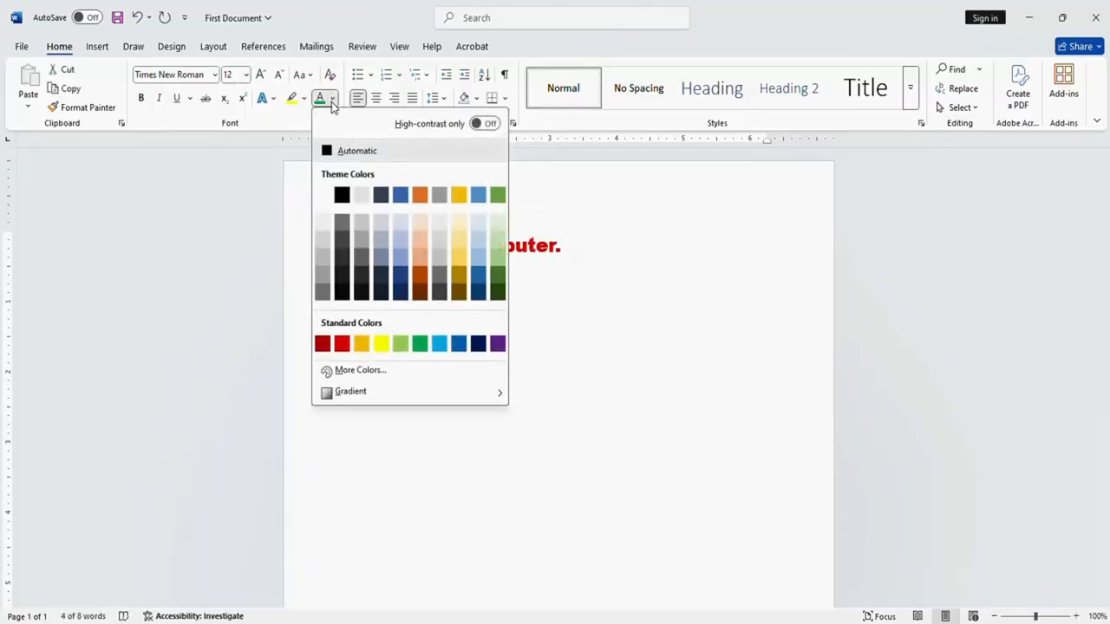
pyautogui.click(341, 155)
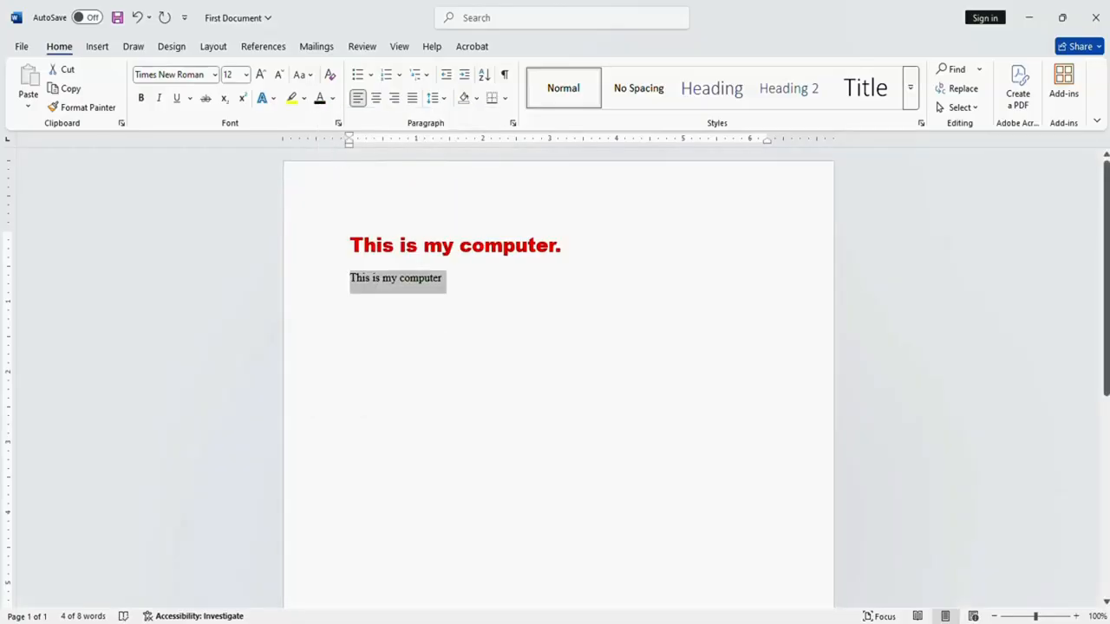
# Step: Add a third line reading "This is my computerre" below the second one
pyautogui.click(444, 278)
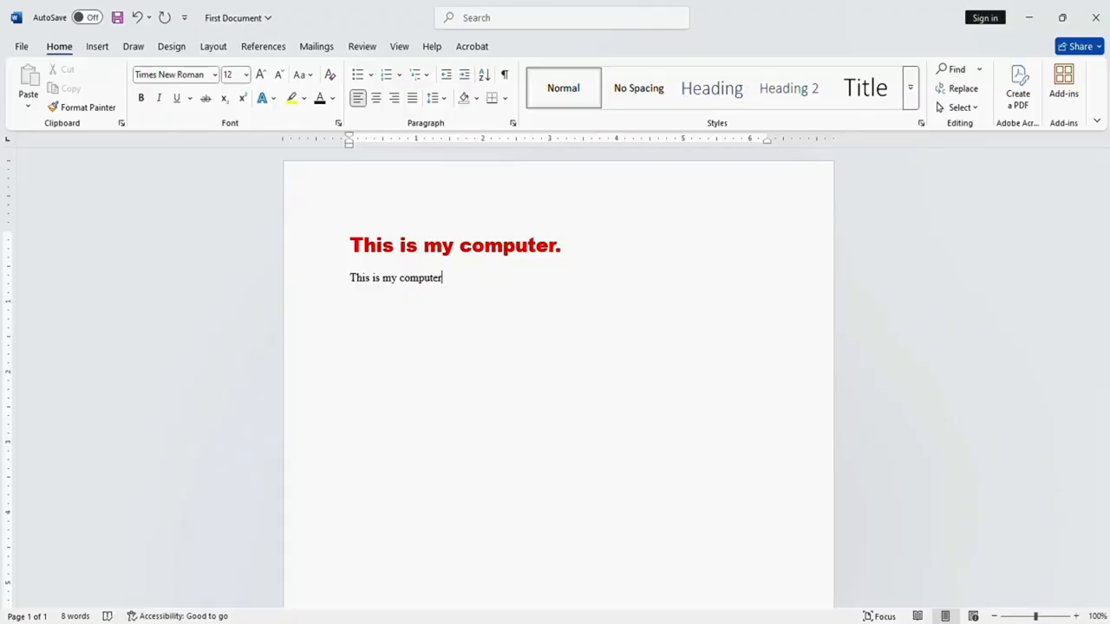
pyautogui.press('Return')
pyautogui.write('This is my com')
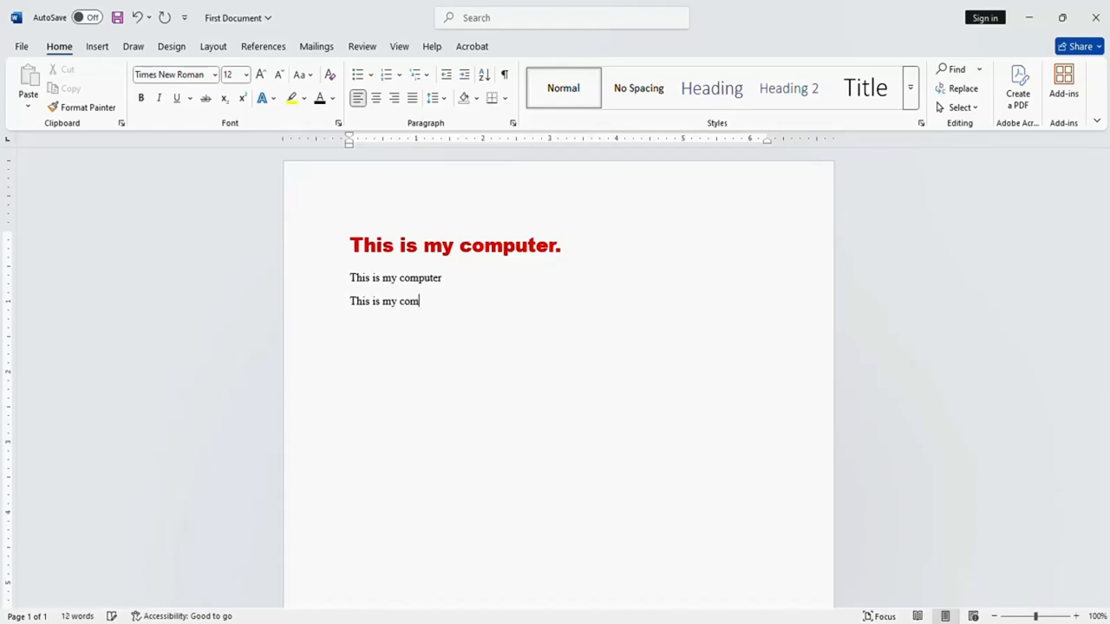
pyautogui.write('puter')
pyautogui.write('re')
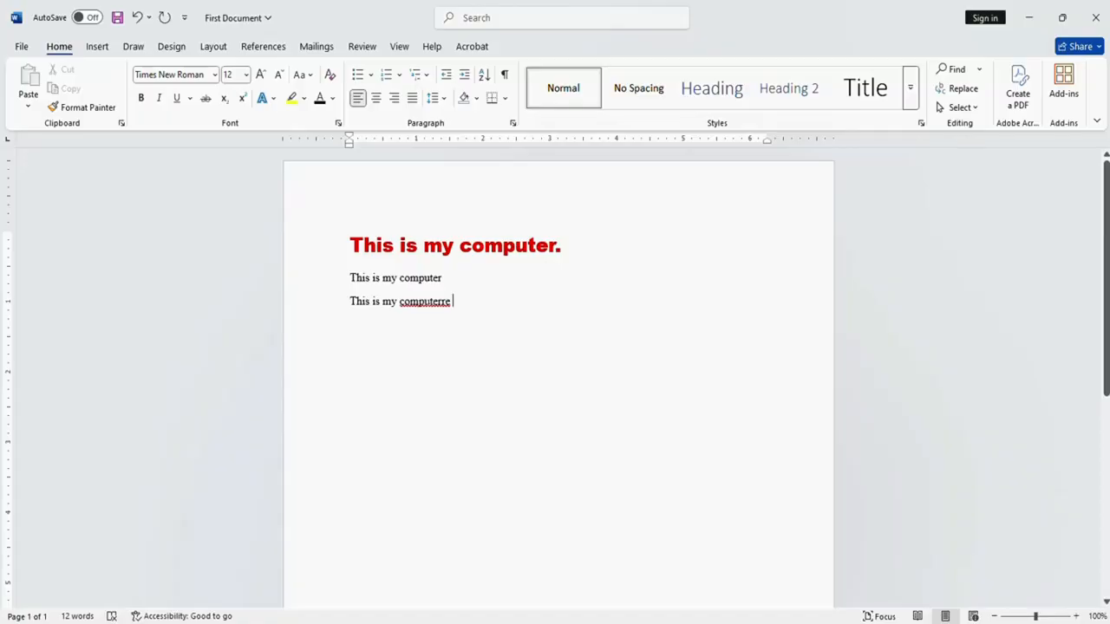
# Step: Correct the misspelled "computerre" in the third line to the suggested "computer" and start a new line below it
pyautogui.rightClick(425, 301)
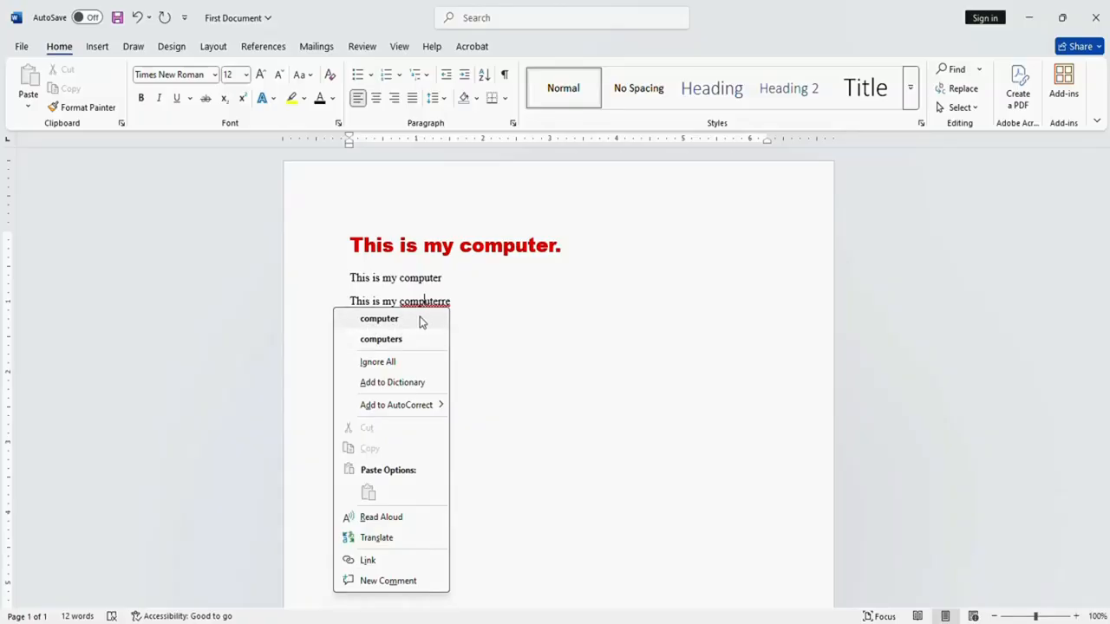
pyautogui.click(391, 319)
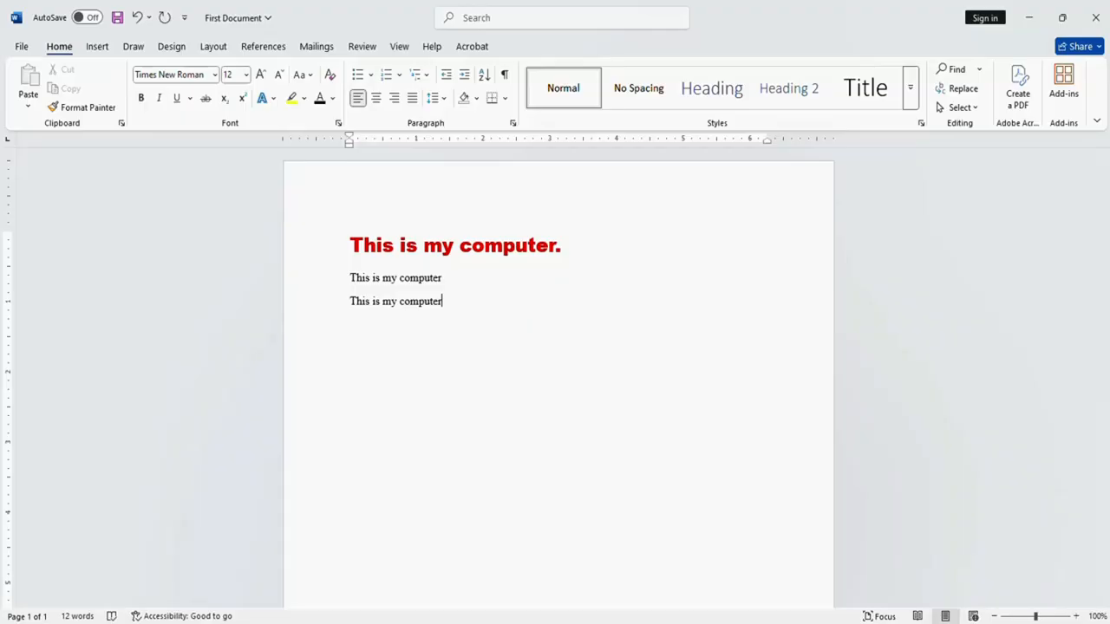
pyautogui.press('Return')
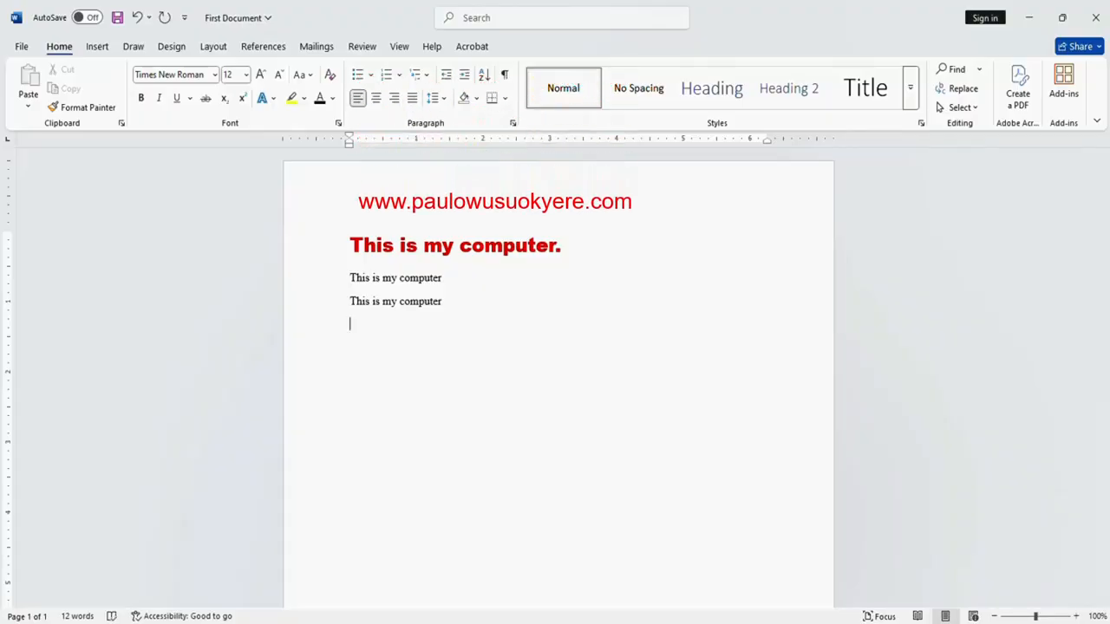
# Step: Delete all three "This is my computer" lines so the page is empty
pyautogui.press('BackSpace')
pyautogui.press('BackSpace')
pyautogui.press('BackSpace')
pyautogui.press('BackSpace')
pyautogui.press('BackSpace')
pyautogui.press('BackSpace')
pyautogui.press('BackSpace')
pyautogui.press('BackSpace')
pyautogui.press('BackSpace')
pyautogui.press('BackSpace')
pyautogui.press('BackSpace')
pyautogui.press('BackSpace')
pyautogui.press('BackSpace')
pyautogui.press('BackSpace')
pyautogui.press('BackSpace')
pyautogui.press('BackSpace')
pyautogui.press('BackSpace')
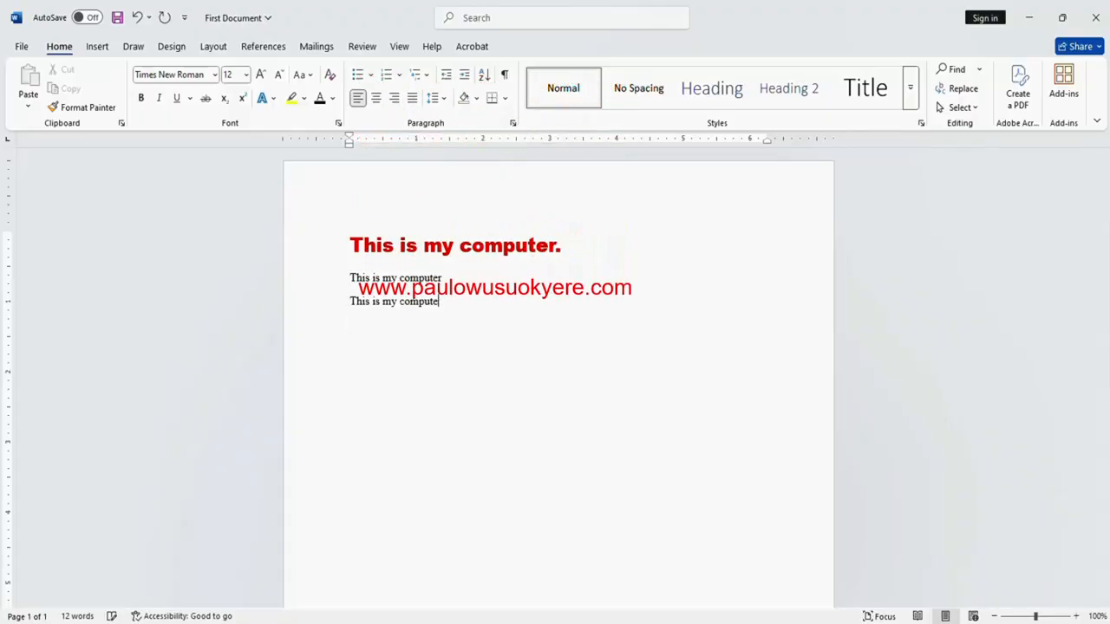
pyautogui.press('BackSpace')
pyautogui.press('BackSpace')
pyautogui.press('BackSpace')
pyautogui.press('BackSpace')
pyautogui.press('BackSpace')
pyautogui.press('BackSpace')
pyautogui.press('BackSpace')
pyautogui.press('BackSpace')
pyautogui.press('BackSpace')
pyautogui.press('BackSpace')
pyautogui.press('BackSpace')
pyautogui.press('BackSpace')
pyautogui.press('BackSpace')
pyautogui.press('BackSpace')
pyautogui.press('BackSpace')
pyautogui.press('BackSpace')
pyautogui.press('BackSpace')
pyautogui.press('BackSpace')
pyautogui.press('BackSpace')
pyautogui.press('BackSpace')
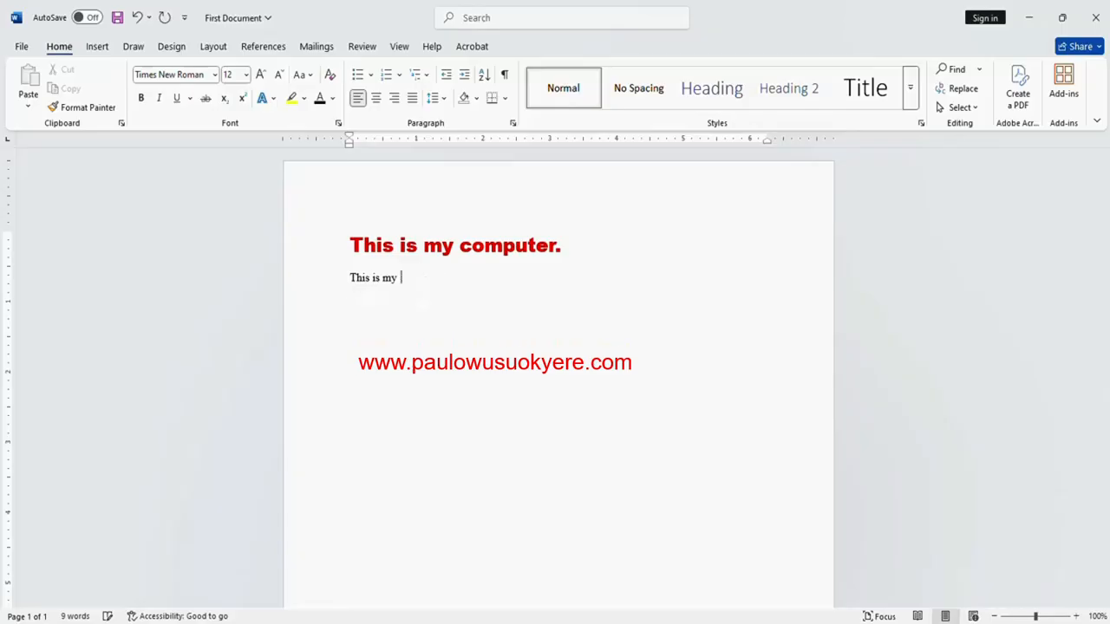
pyautogui.press('BackSpace')
pyautogui.press('BackSpace')
pyautogui.press('BackSpace')
pyautogui.press('BackSpace')
pyautogui.press('BackSpace')
pyautogui.press('BackSpace')
pyautogui.press('BackSpace')
pyautogui.press('BackSpace')
pyautogui.press('BackSpace')
pyautogui.press('BackSpace')
pyautogui.press('BackSpace')
pyautogui.press('BackSpace')
pyautogui.press('BackSpace')
pyautogui.press('BackSpace')
pyautogui.press('BackSpace')
pyautogui.press('BackSpace')
pyautogui.press('BackSpace')
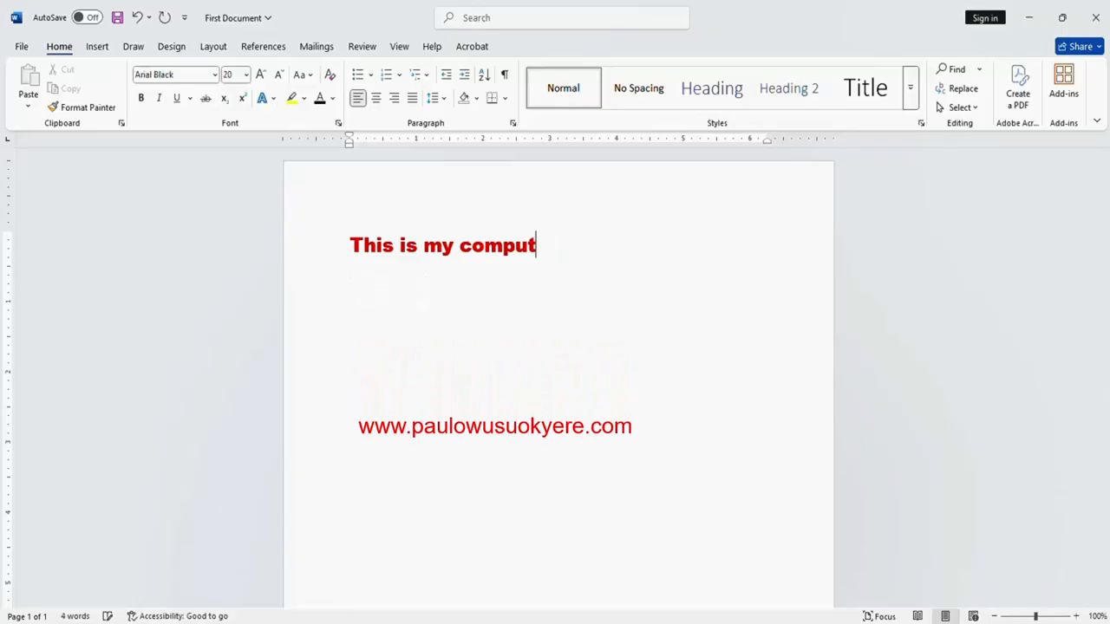
pyautogui.press('BackSpace')
pyautogui.press('BackSpace')
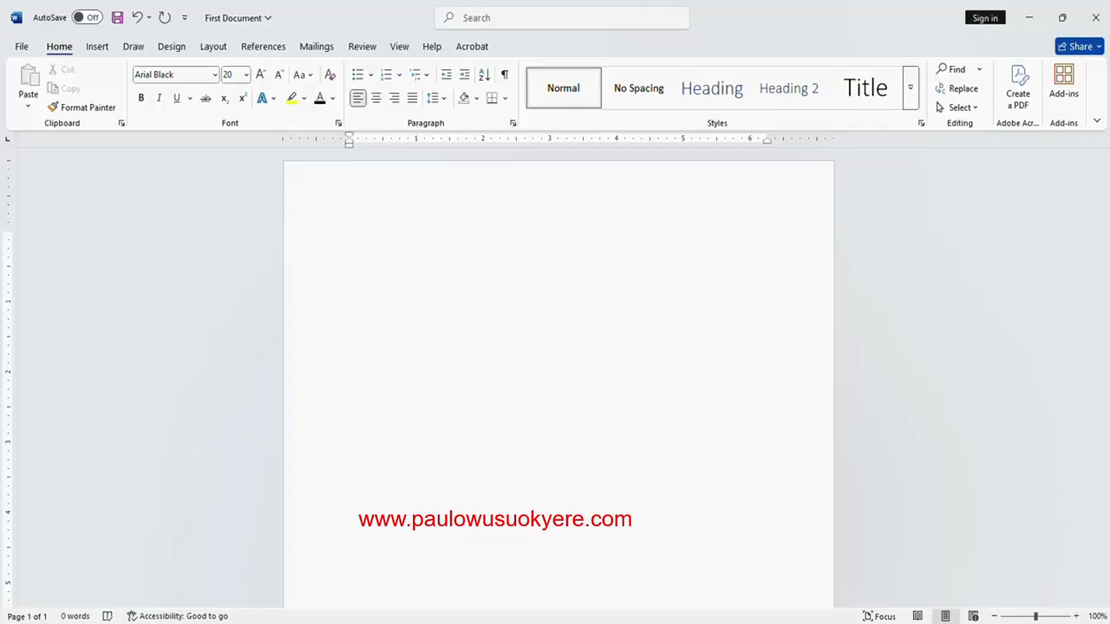
# Step: Write the words One, Two, Three, Four and Five, each on its own line
pyautogui.write('One')
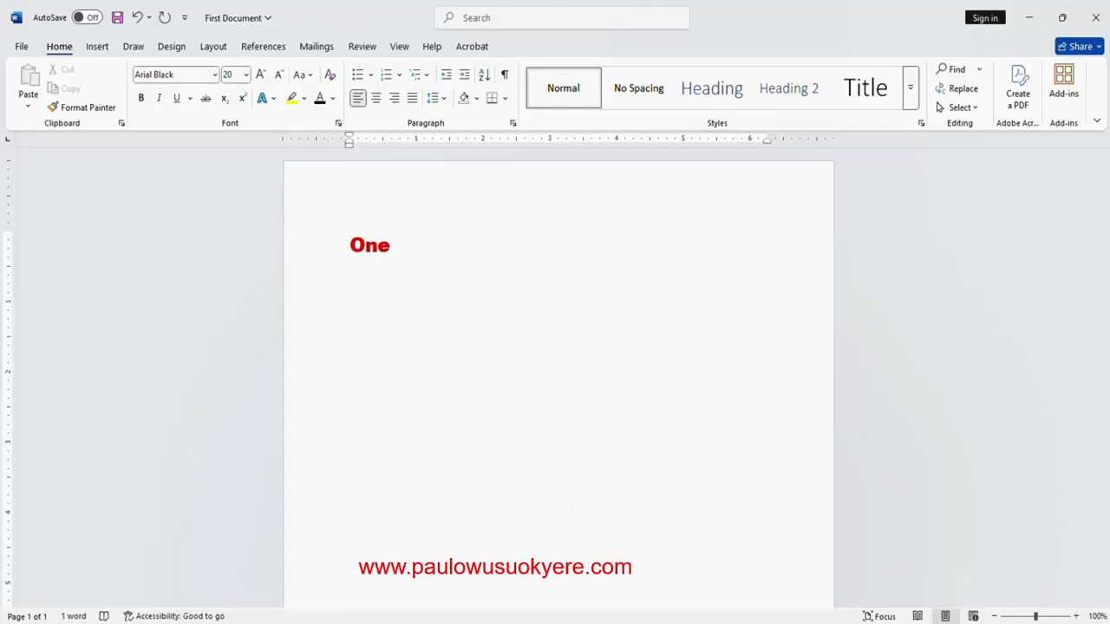
pyautogui.press('Return')
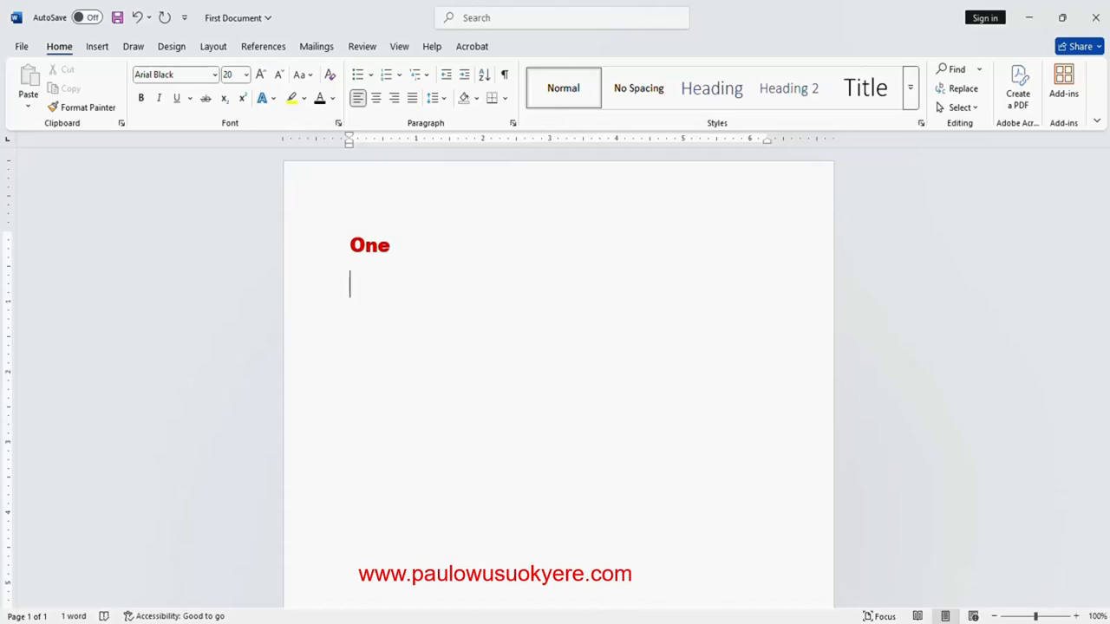
pyautogui.write('Two')
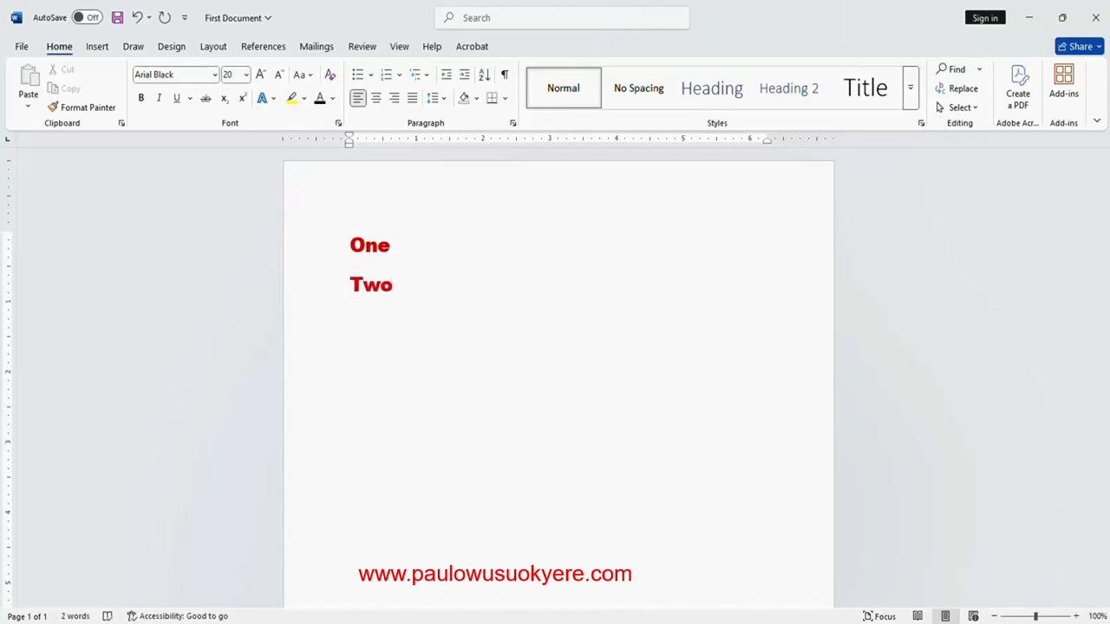
pyautogui.press('Return')
pyautogui.write('Three')
pyautogui.press('Return')
pyautogui.write('Four')
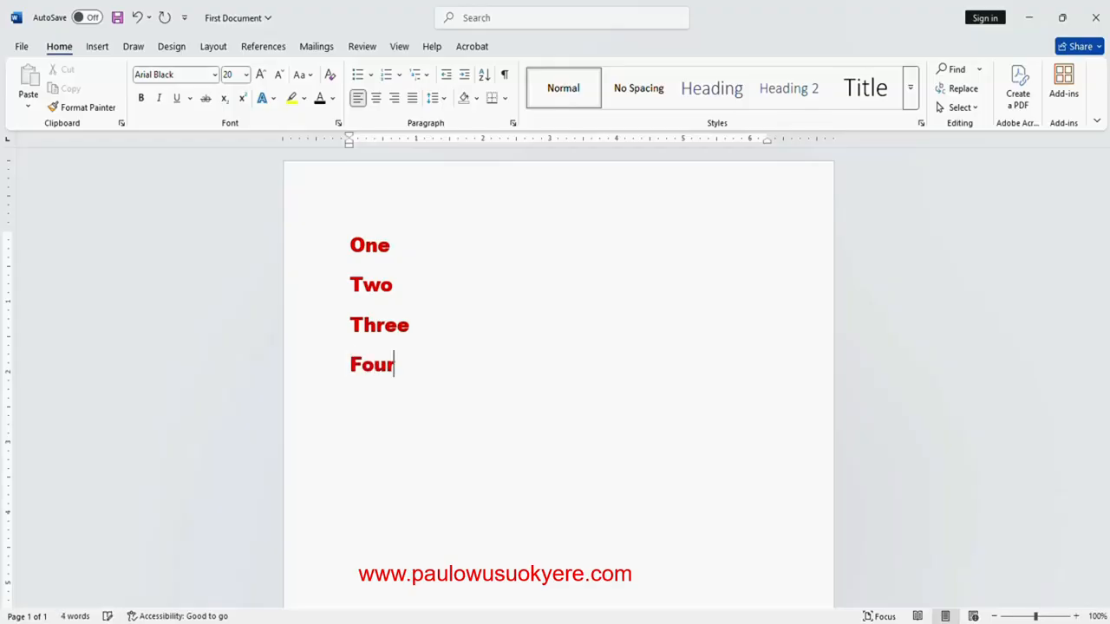
pyautogui.press('Return')
pyautogui.write('Five')
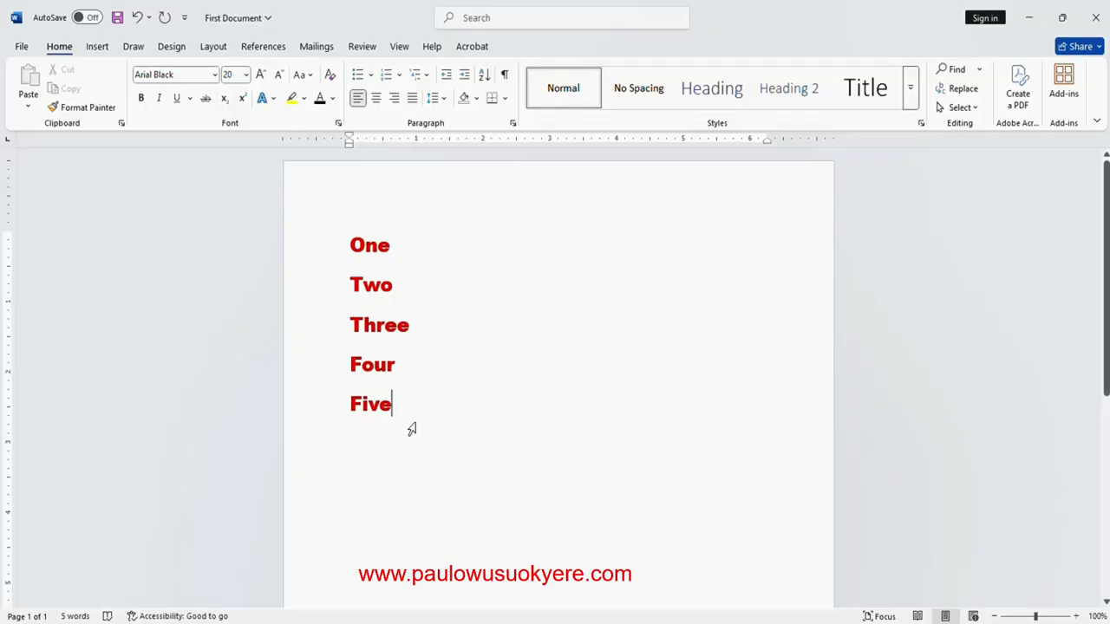
# Step: Set all five words to the Times New Roman font with the Automatic font color
pyautogui.hotkey('ctrl', 'a')
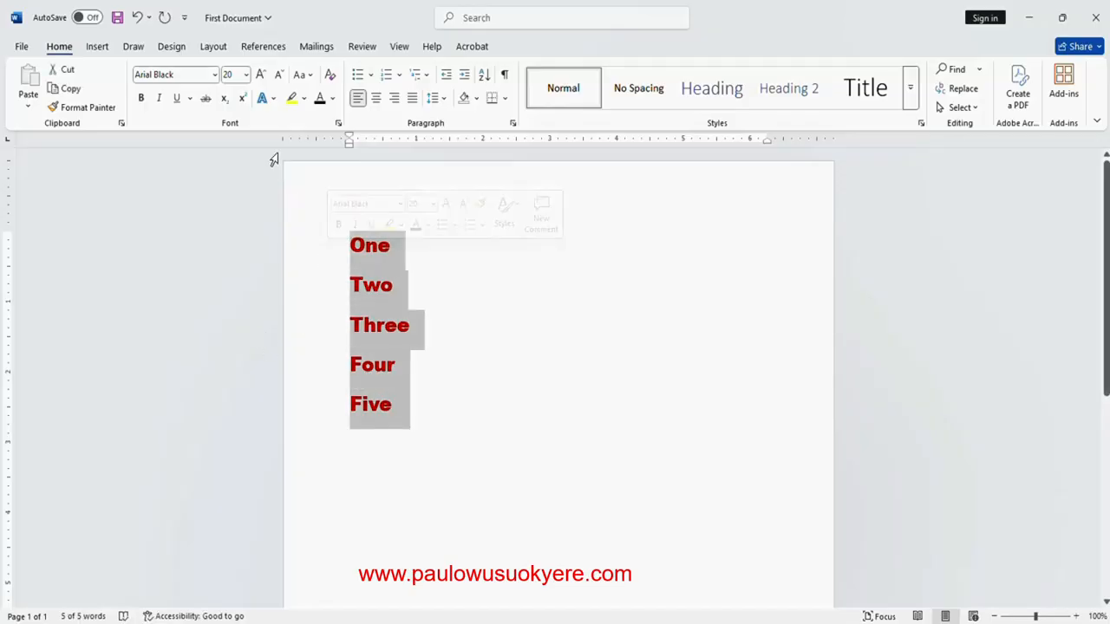
pyautogui.click(215, 75)
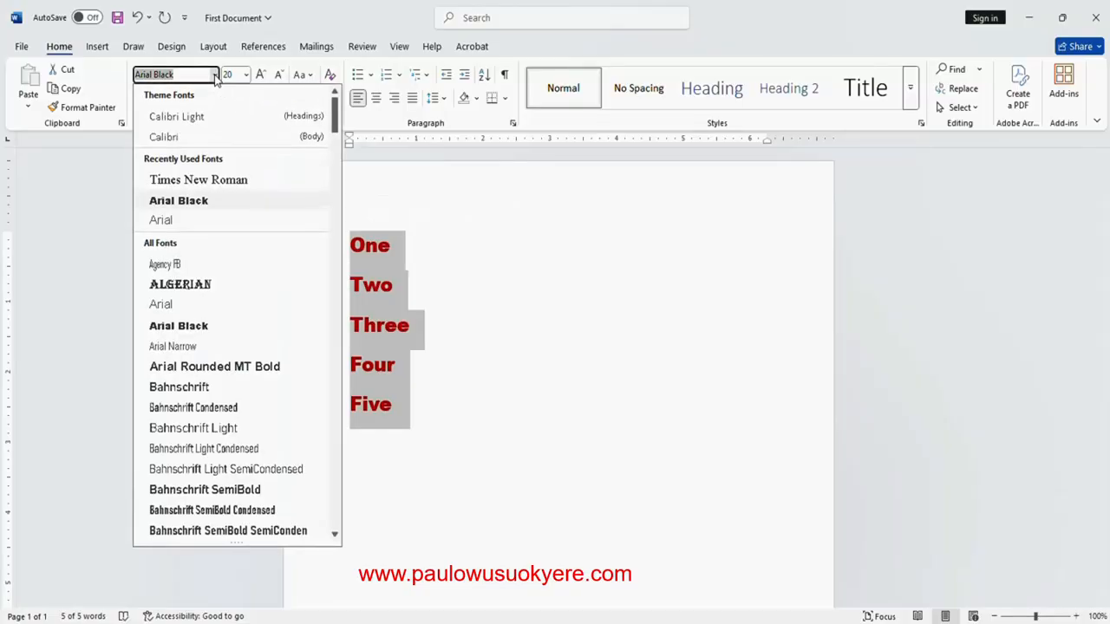
pyautogui.click(206, 179)
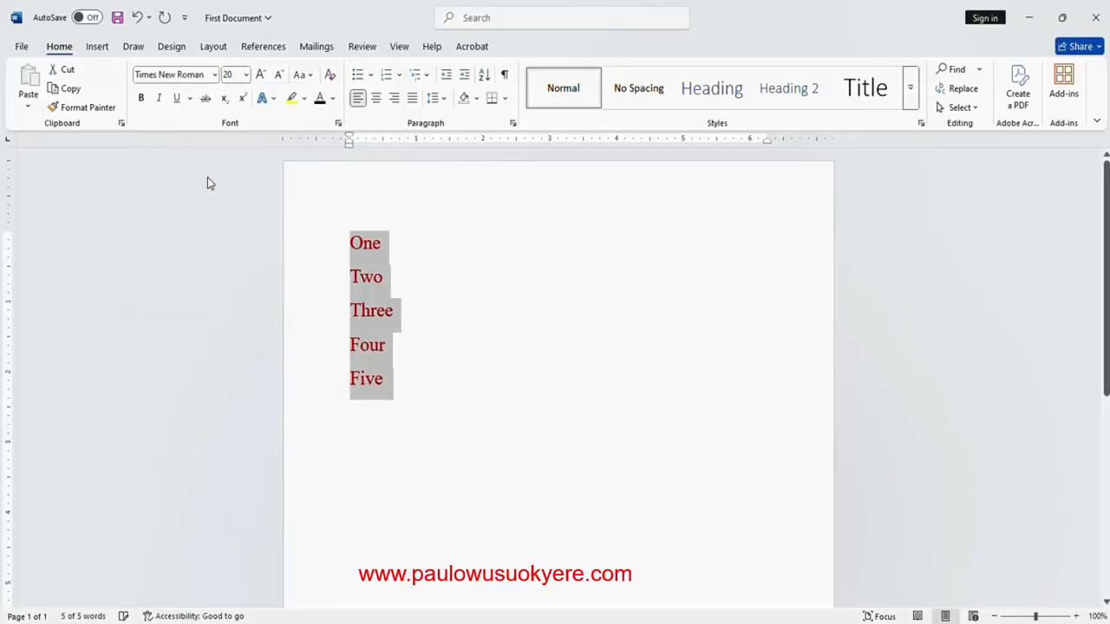
pyautogui.click(334, 99)
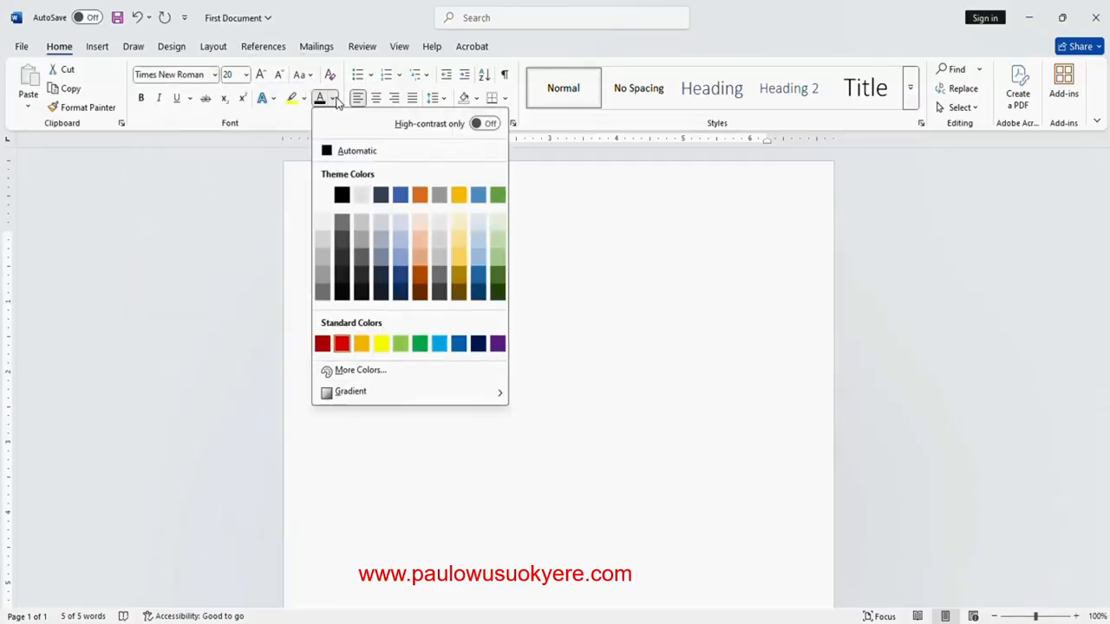
pyautogui.click(338, 156)
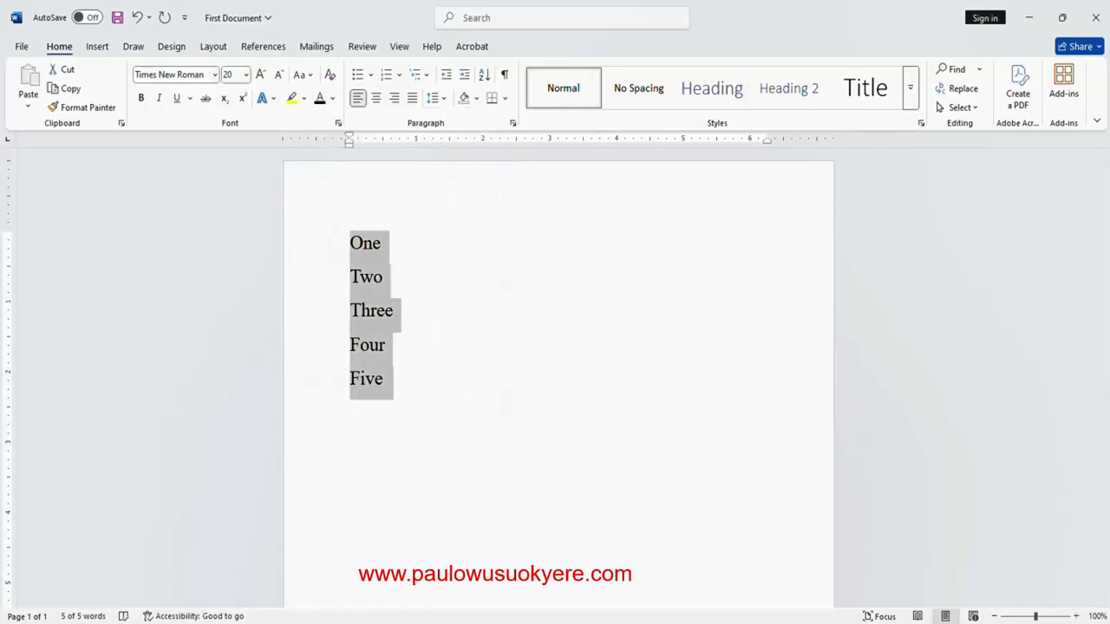
# Step: Make the word "One" in the first line bold
pyautogui.click(387, 250)
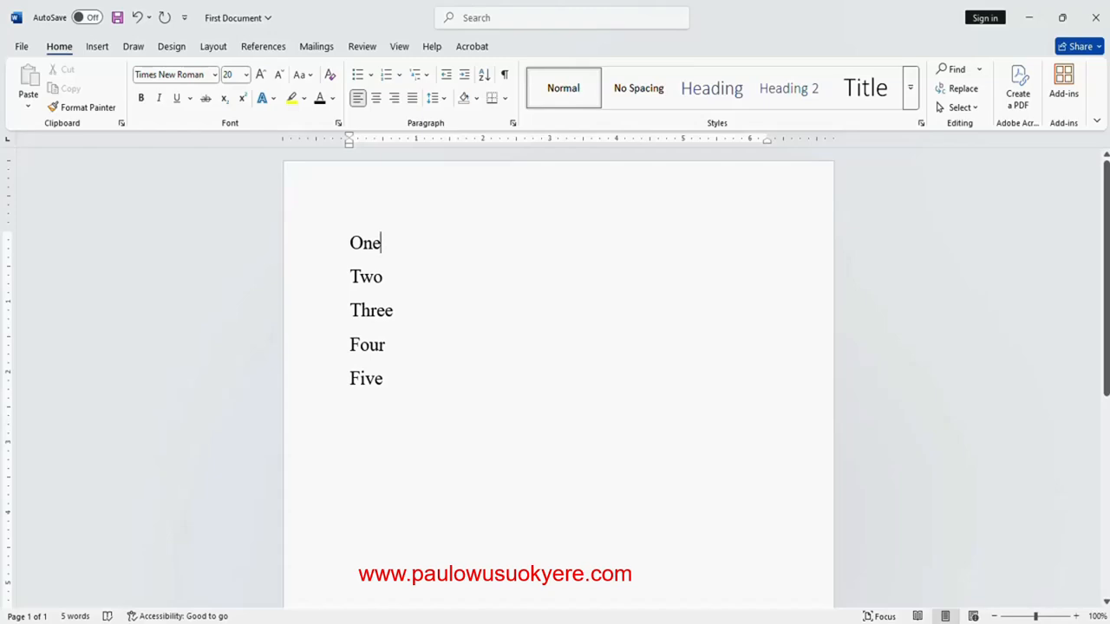
pyautogui.hotkey('shift', 'Left')
pyautogui.hotkey('shift', 'Left')
pyautogui.hotkey('shift', 'Left')
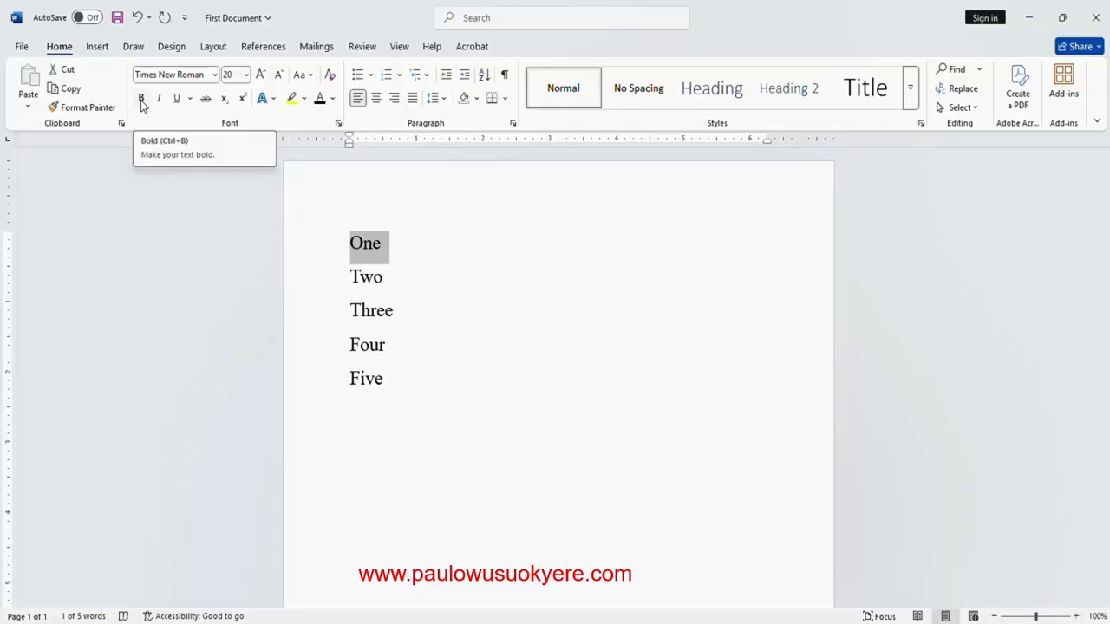
pyautogui.click(142, 98)
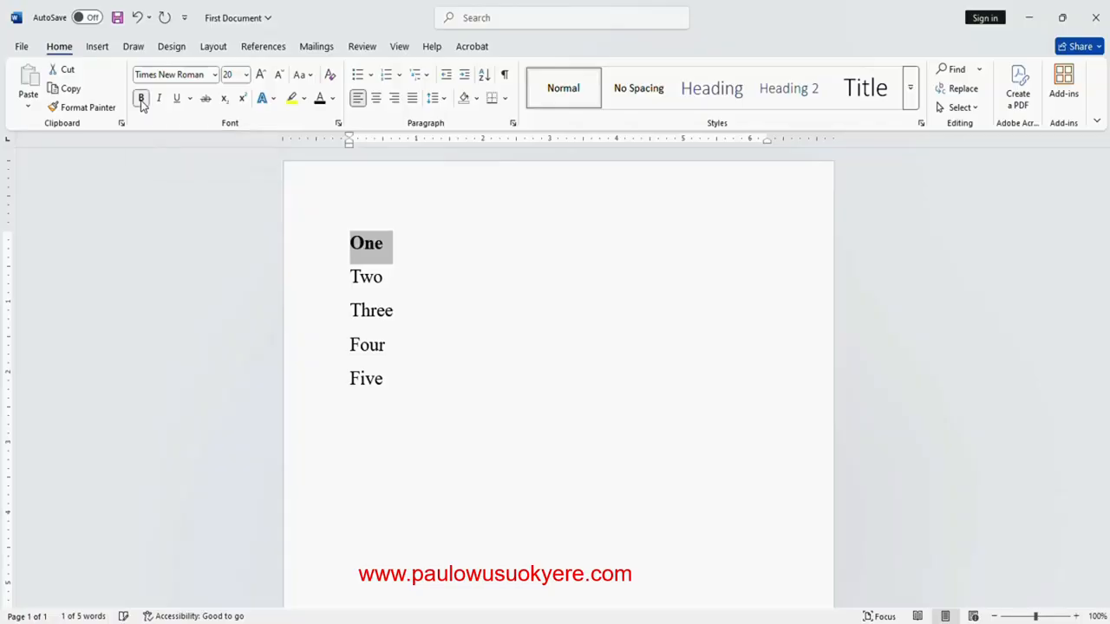
pyautogui.click(386, 247)
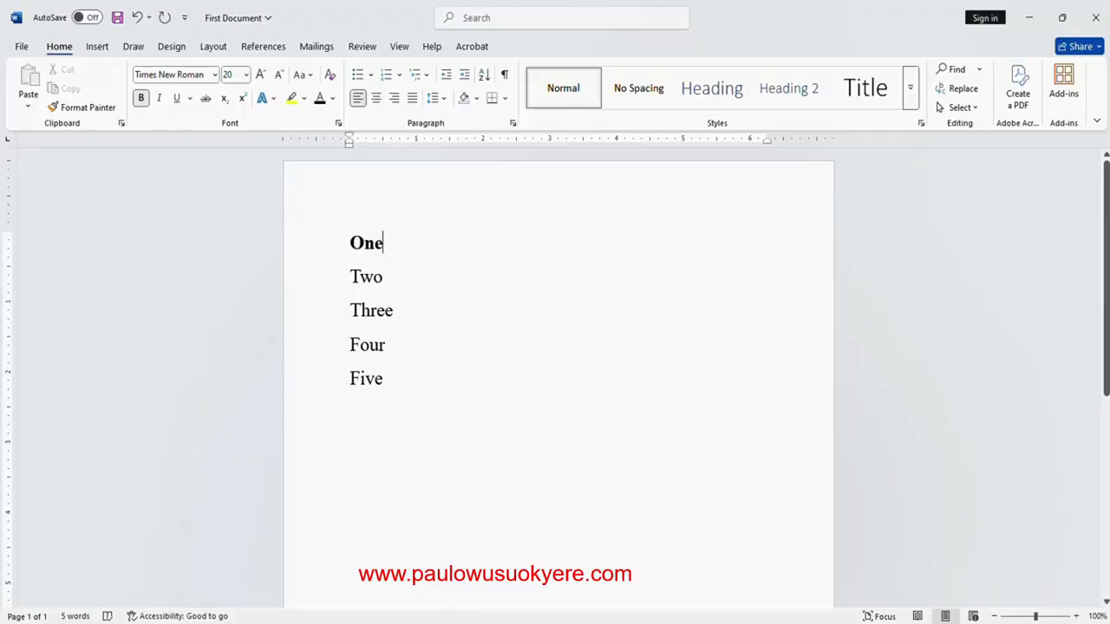
# Step: Italicize the word "Two" and underline the word "Three"
pyautogui.moveTo(384, 278); pyautogui.dragTo(353, 279)
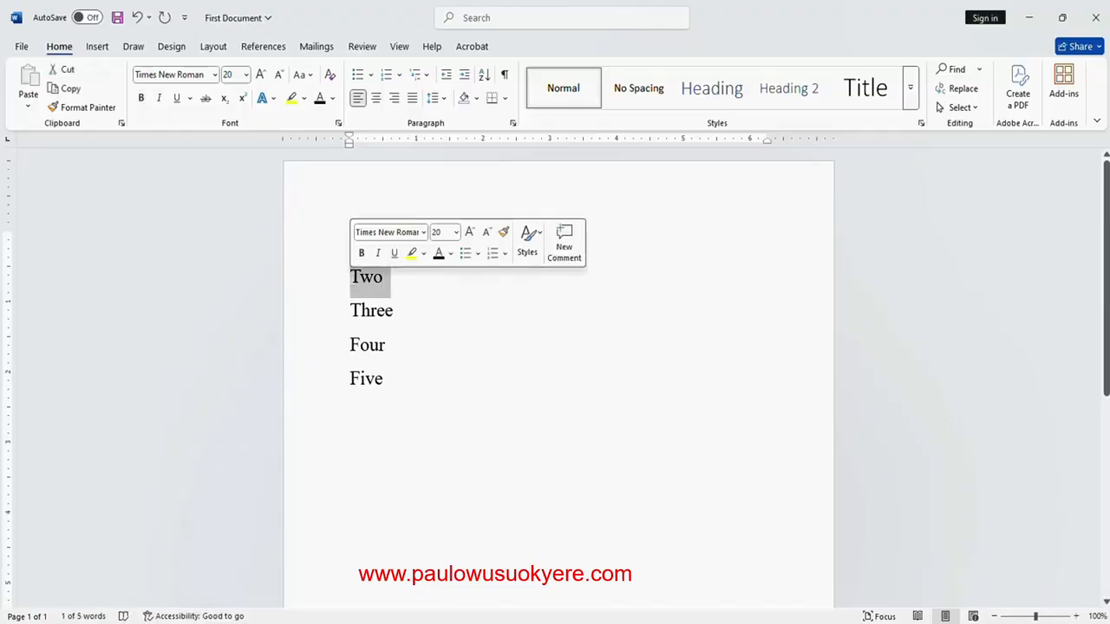
pyautogui.click(159, 101)
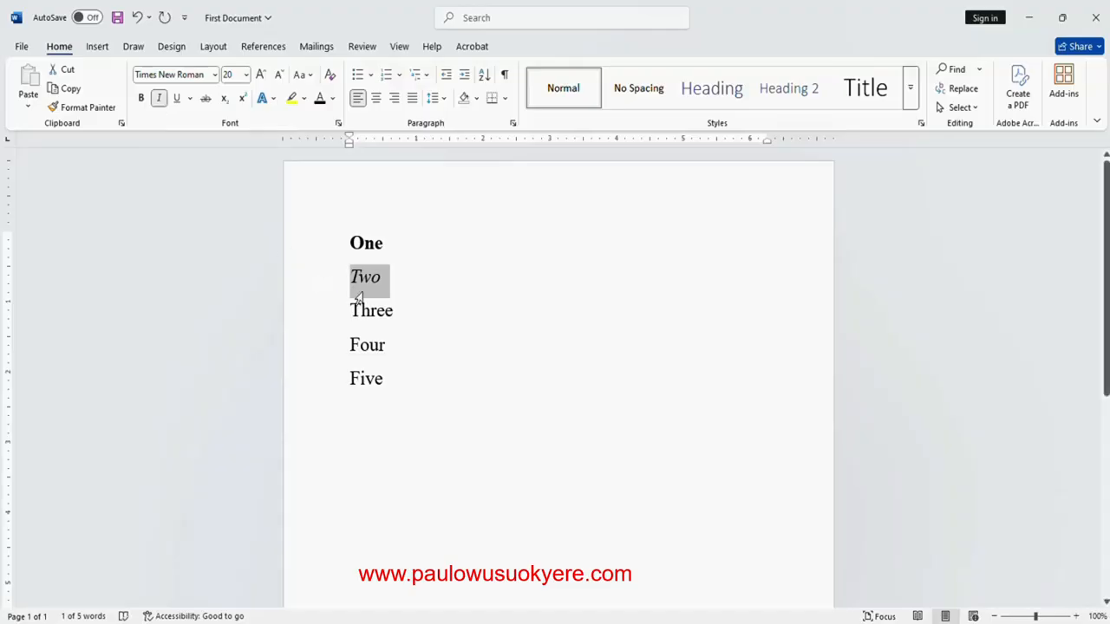
pyautogui.click(393, 311)
pyautogui.moveTo(394, 311); pyautogui.dragTo(349, 310)
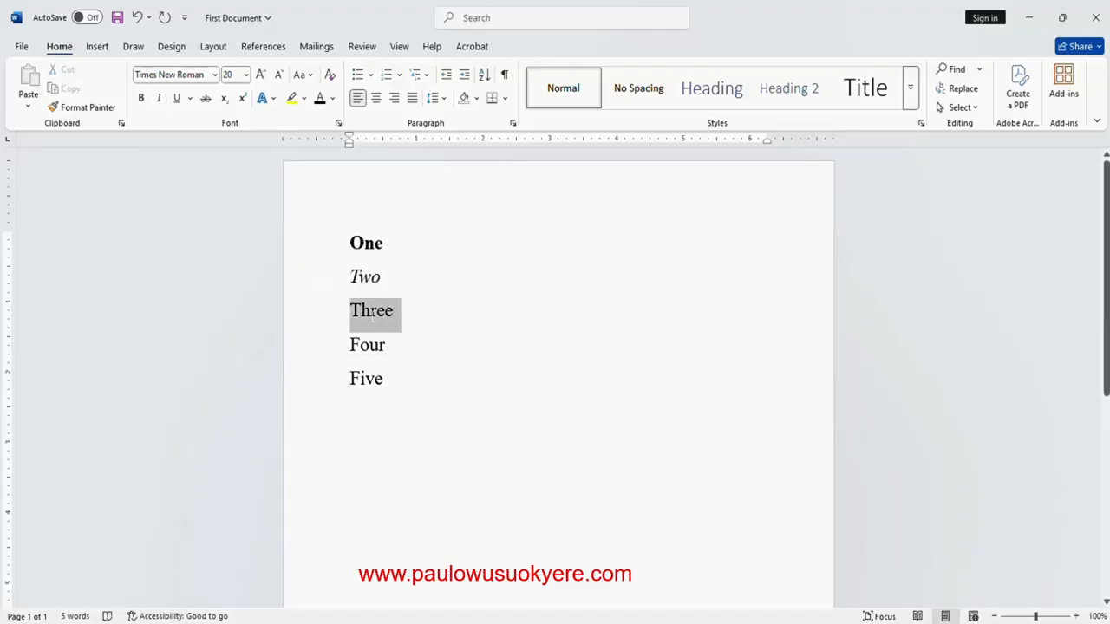
pyautogui.click(178, 99)
pyautogui.click(400, 316)
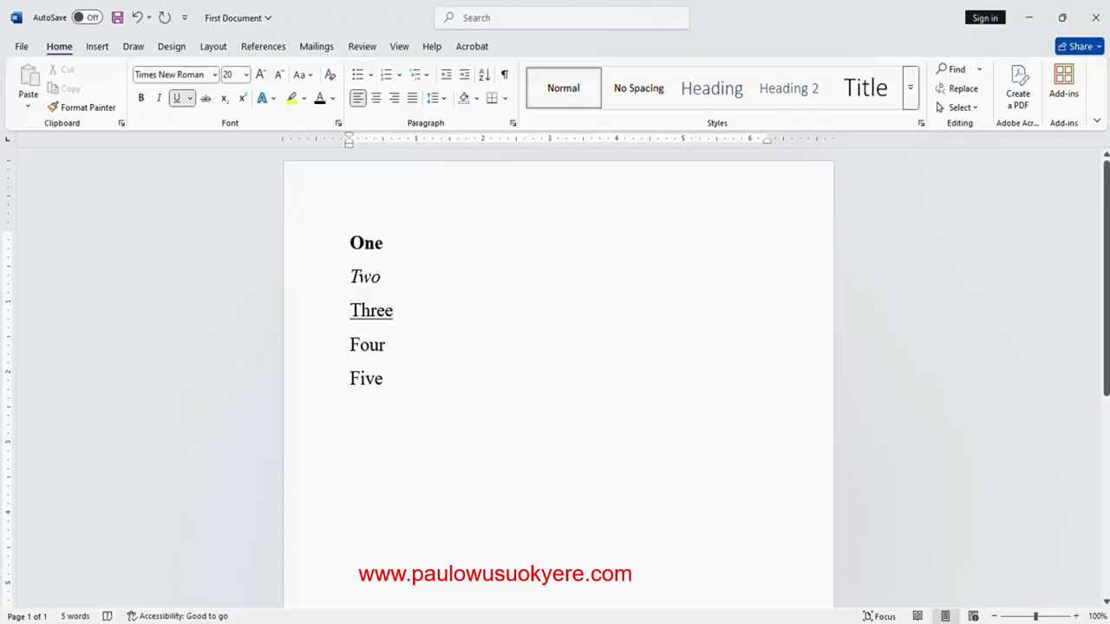
# Step: Try center and right alignment on all five lines, ending with them aligned left again
pyautogui.moveTo(395, 385); pyautogui.dragTo(343, 224)
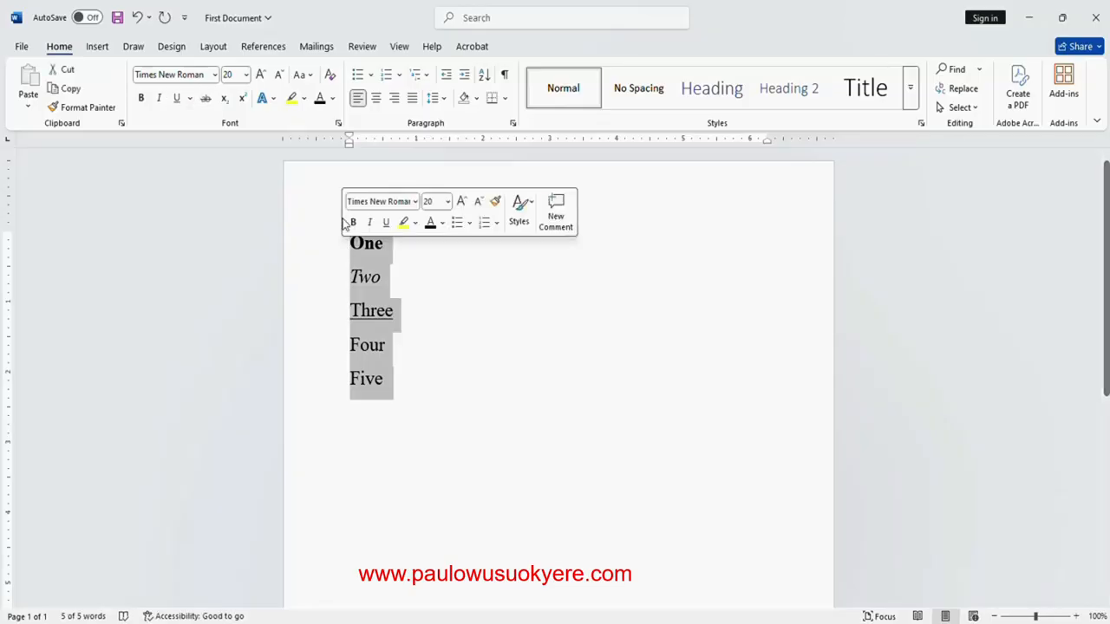
pyautogui.click(377, 99)
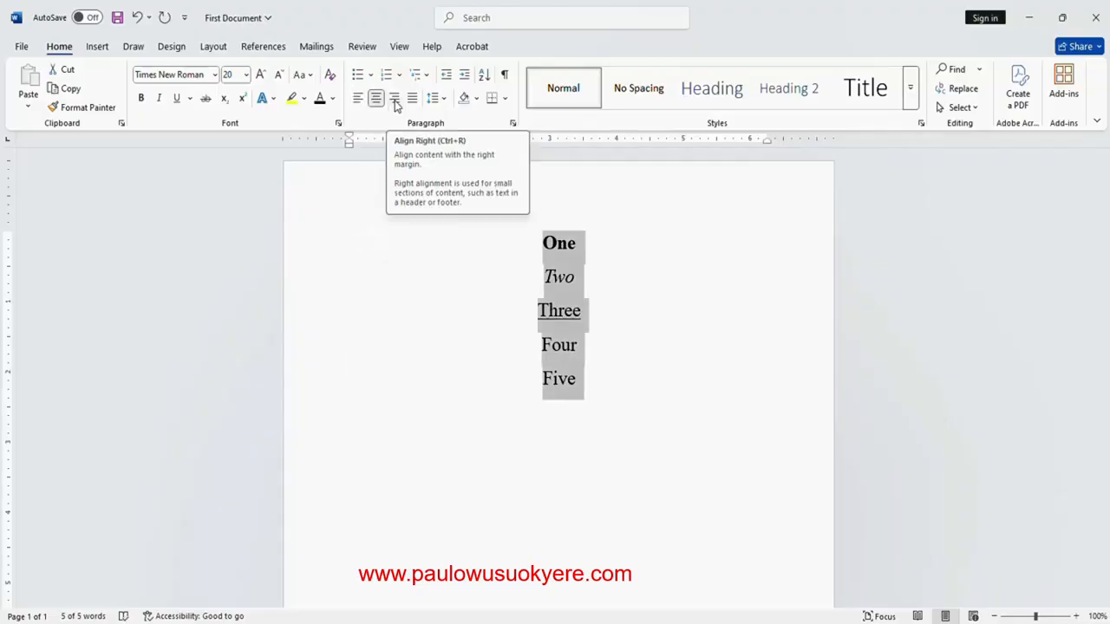
pyautogui.click(394, 100)
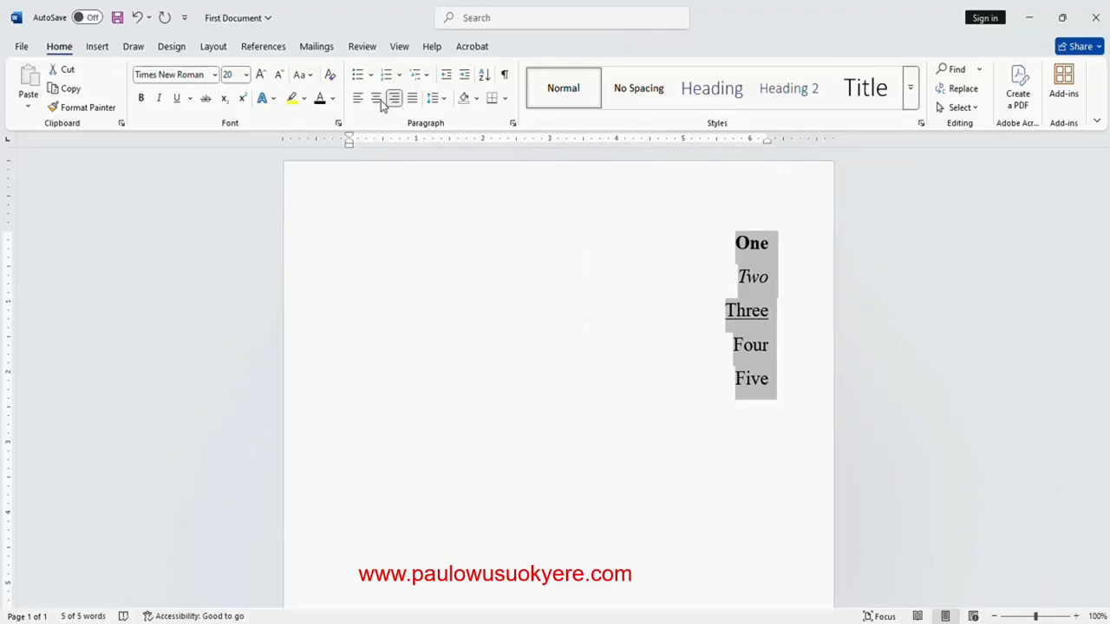
pyautogui.click(377, 100)
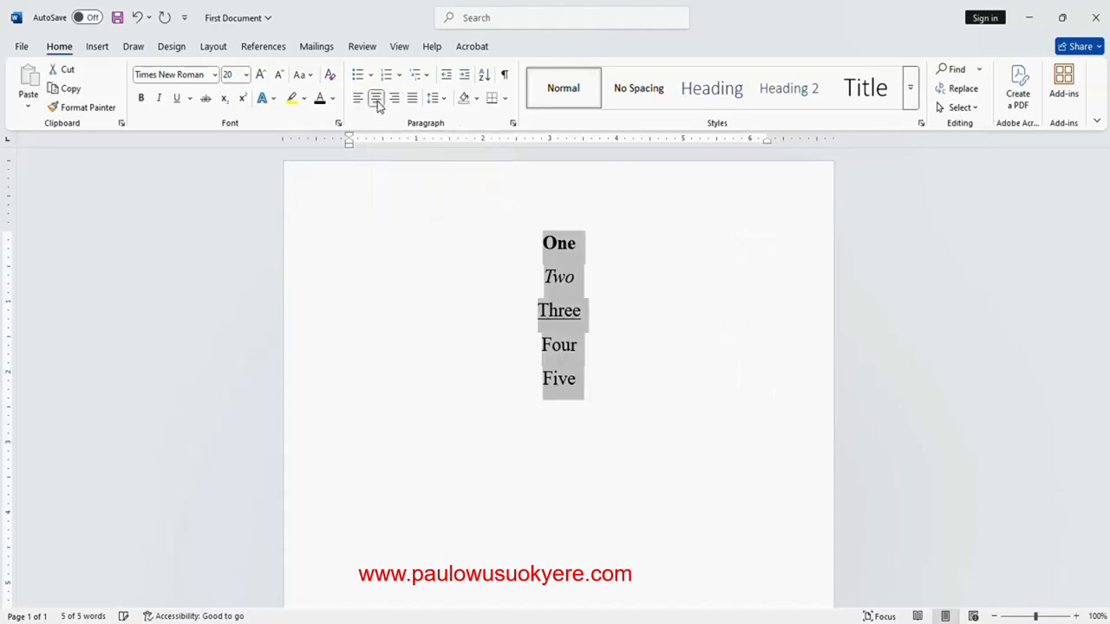
pyautogui.click(358, 100)
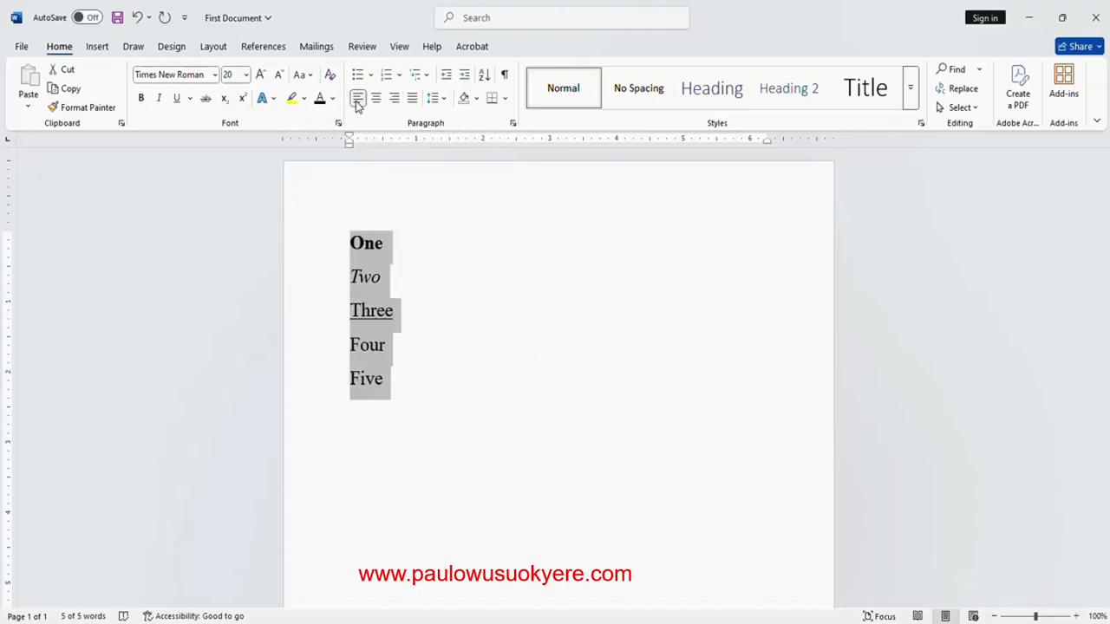
pyautogui.click(431, 373)
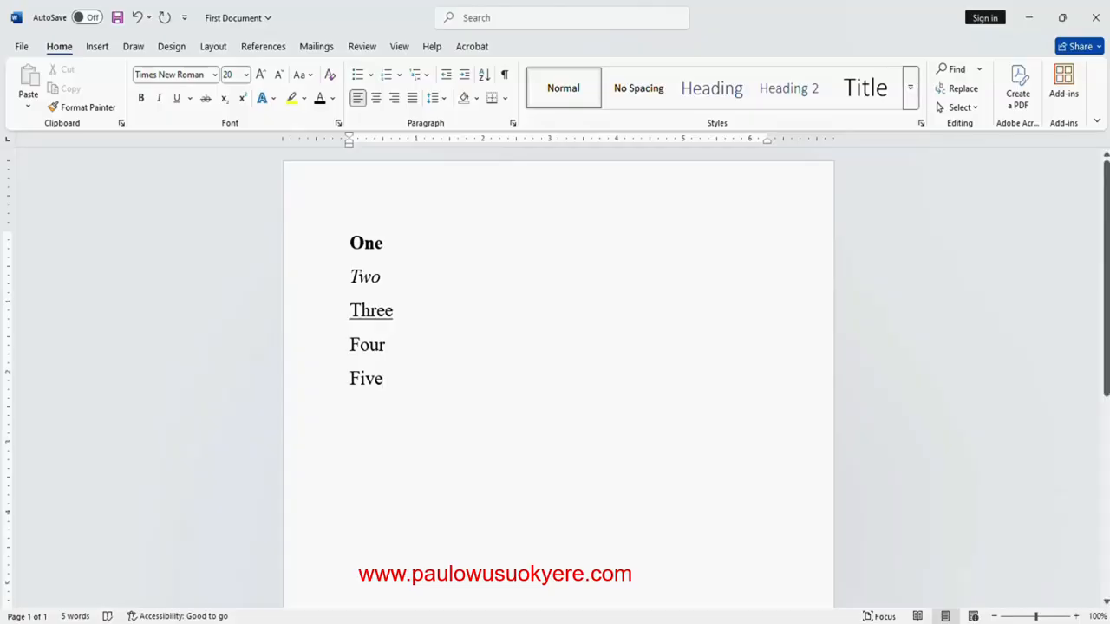
pyautogui.hotkey('ctrl', 'shift', 'Up')
pyautogui.hotkey('ctrl', 'shift', 'Up')
pyautogui.hotkey('ctrl', 'shift', 'Up')
pyautogui.hotkey('ctrl', 'shift', 'Up')
pyautogui.hotkey('ctrl', 'shift', 'Up')
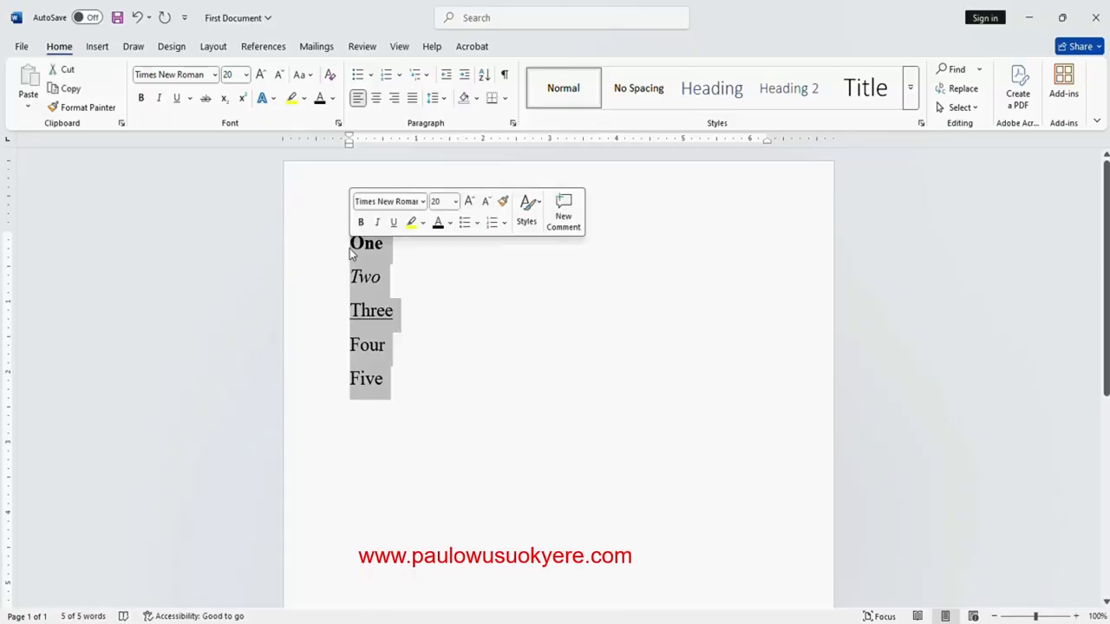
# Step: Remove the bold formatting from the word "One" in the first line
pyautogui.click(391, 258)
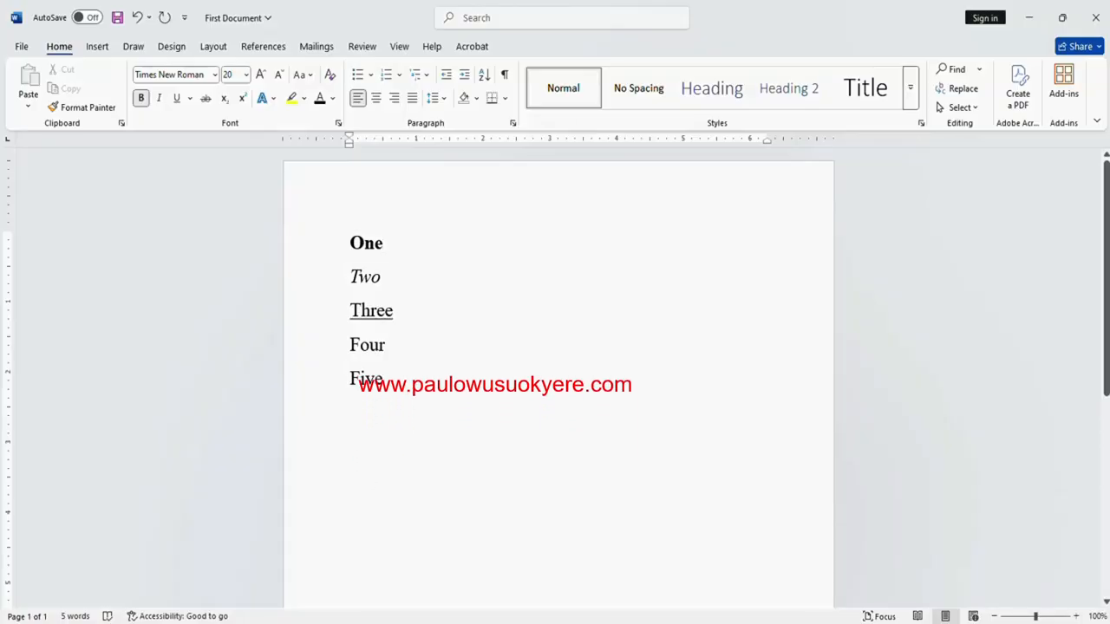
pyautogui.moveTo(385, 244); pyautogui.dragTo(351, 243)
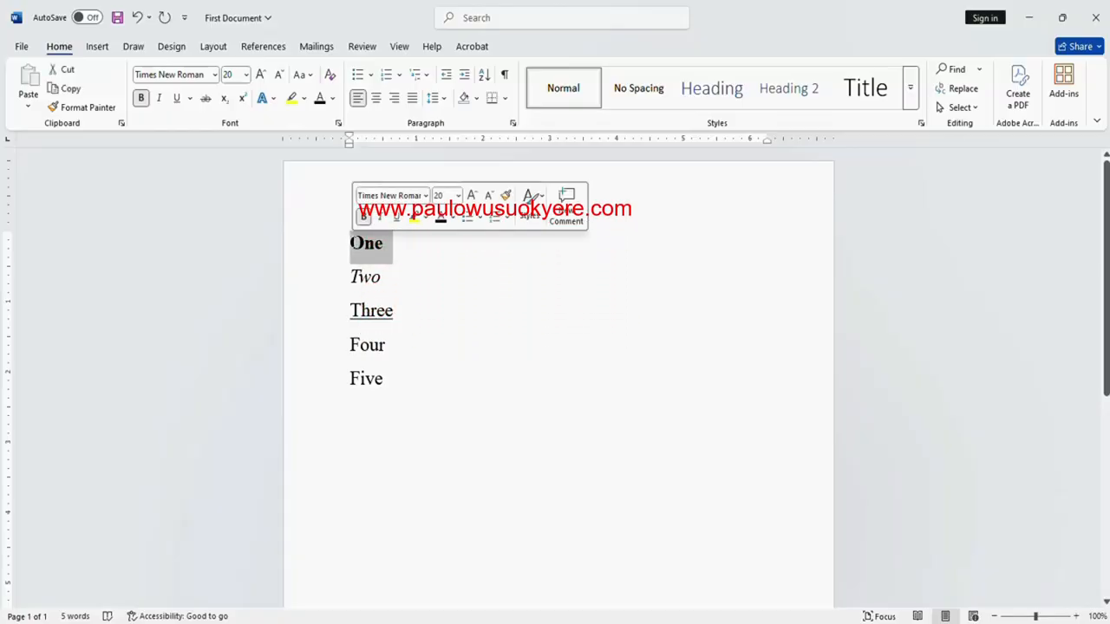
pyautogui.click(142, 98)
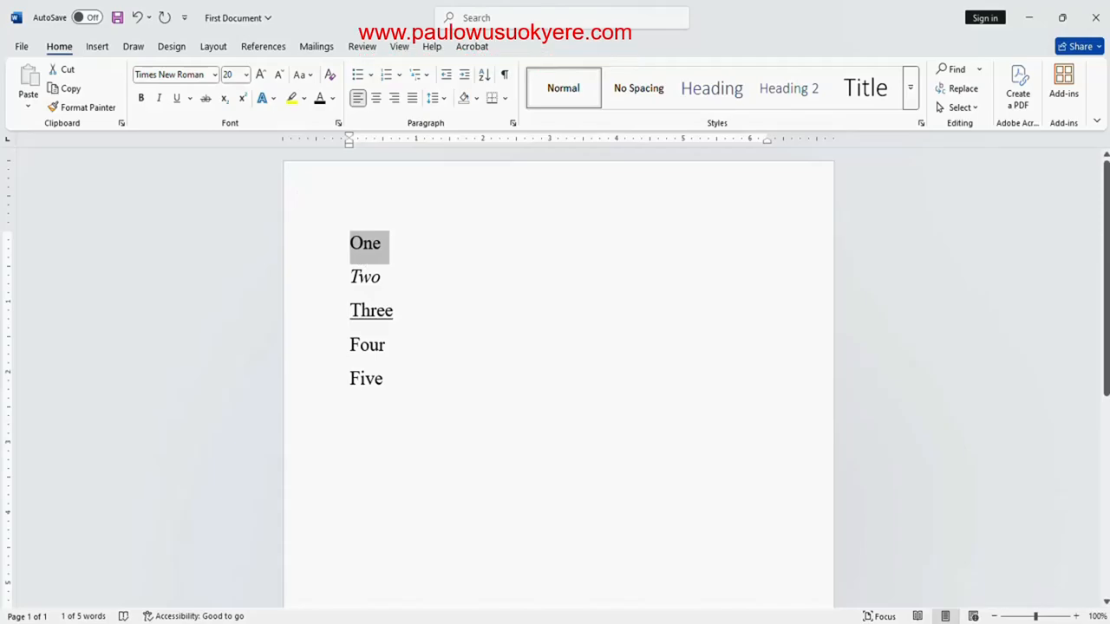
# Step: Remove the italic formatting from the word "Two" and the underline from the word "Three"
pyautogui.click(384, 277)
pyautogui.moveTo(384, 277); pyautogui.dragTo(349, 277)
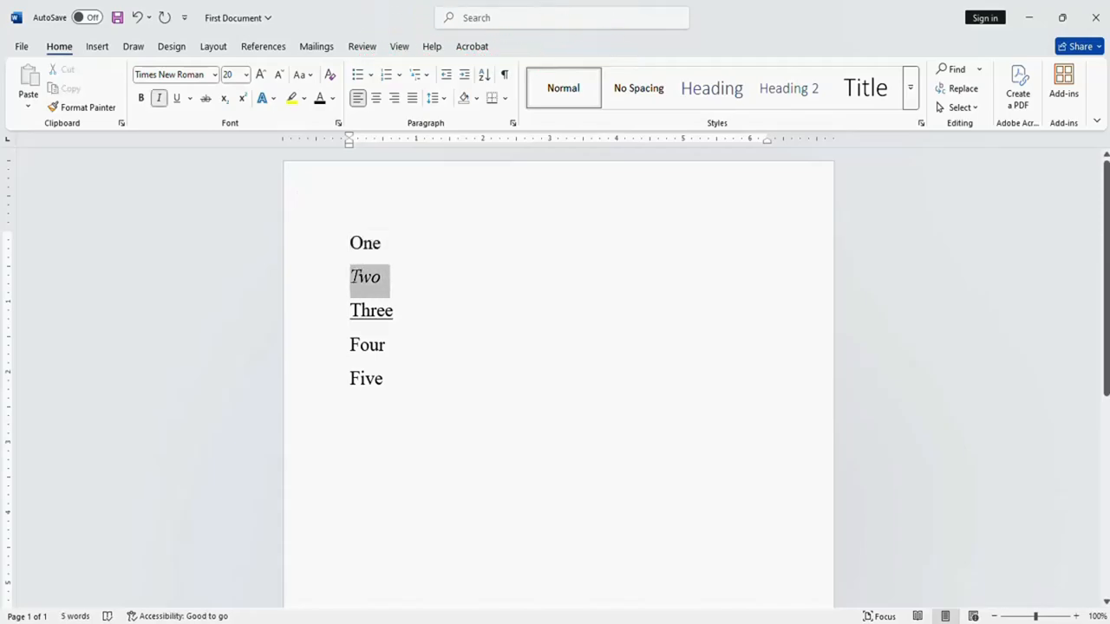
pyautogui.click(159, 98)
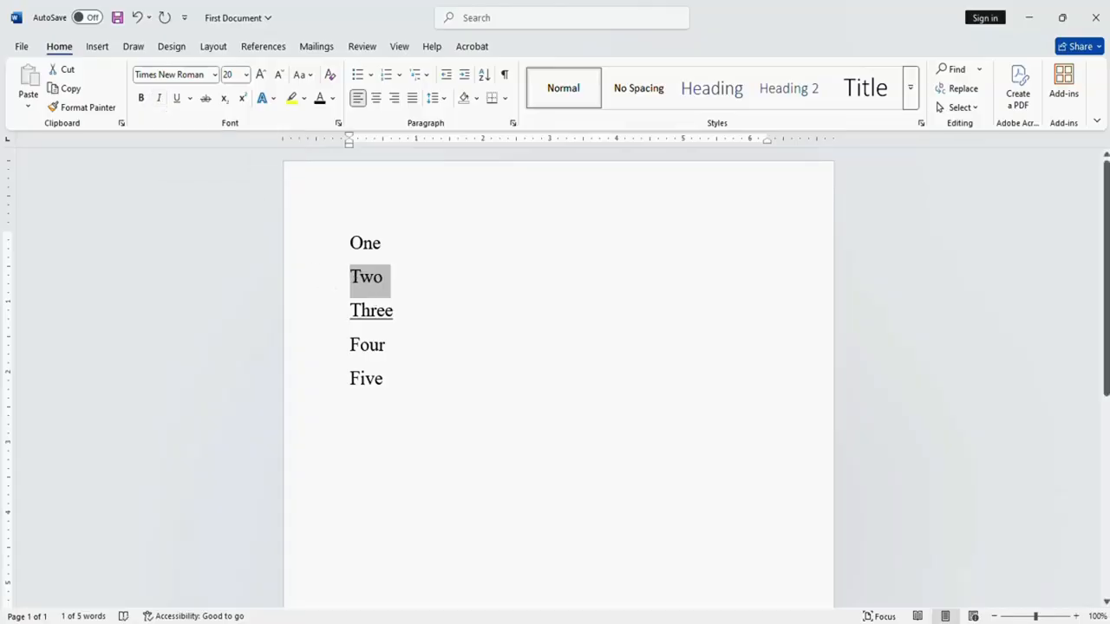
pyautogui.click(394, 311)
pyautogui.moveTo(394, 310); pyautogui.dragTo(349, 310)
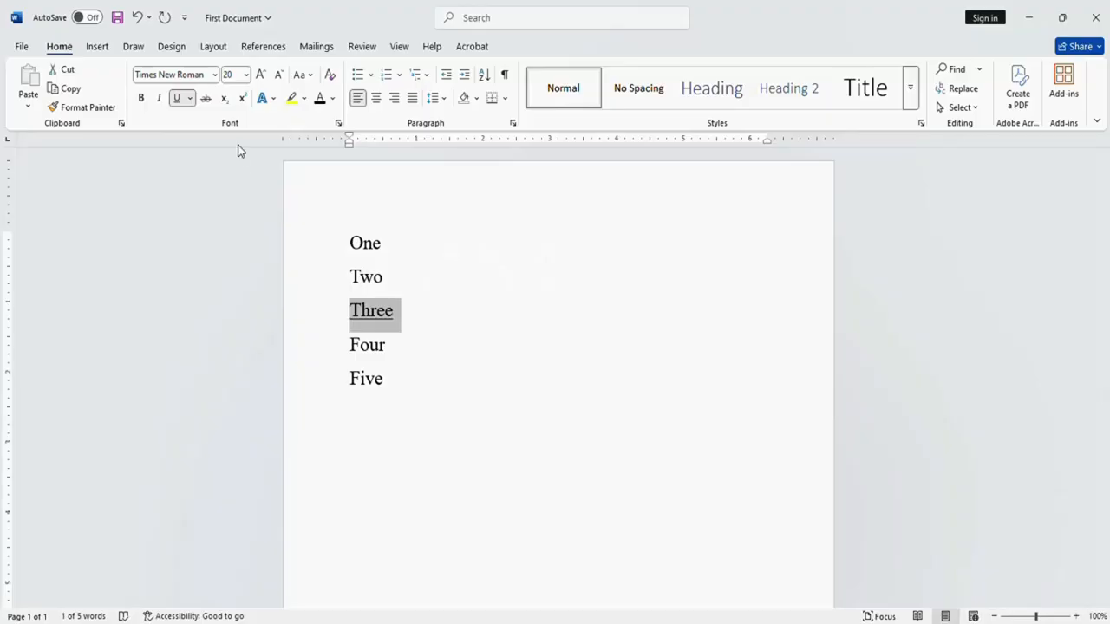
pyautogui.click(178, 99)
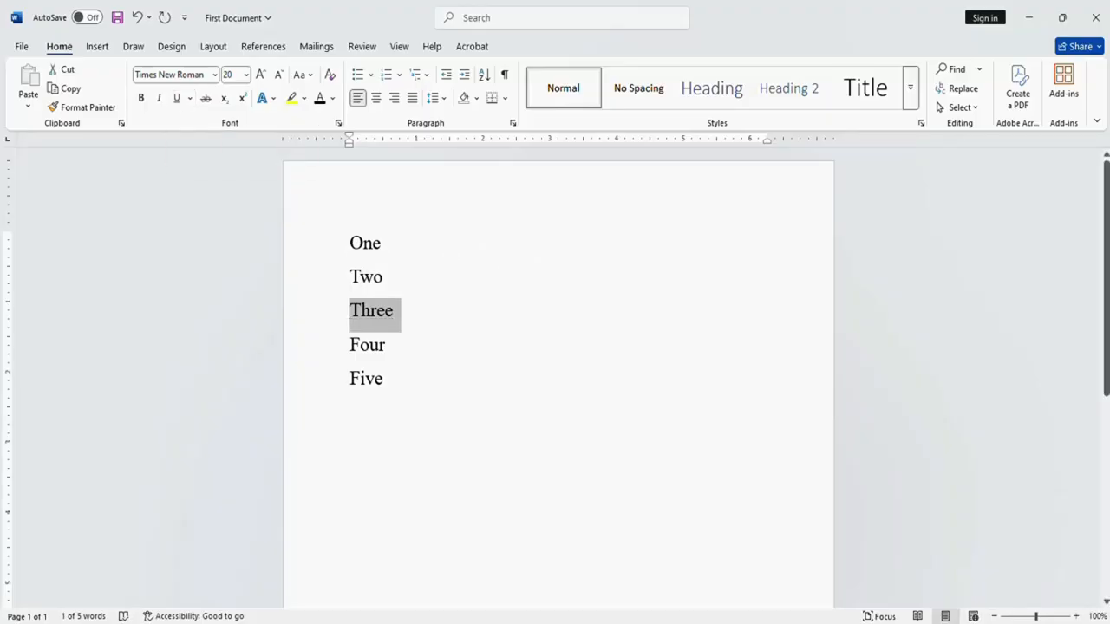
pyautogui.click(406, 313)
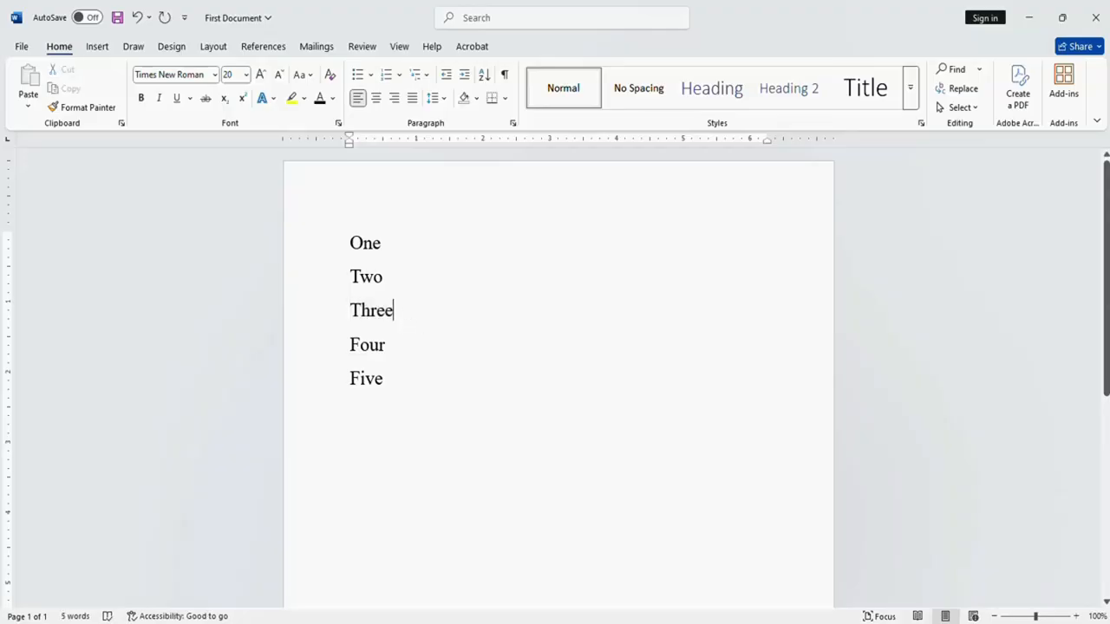
# Step: Format all five lines as a bulleted list with solid round bullets
pyautogui.hotkey('ctrl', 'a')
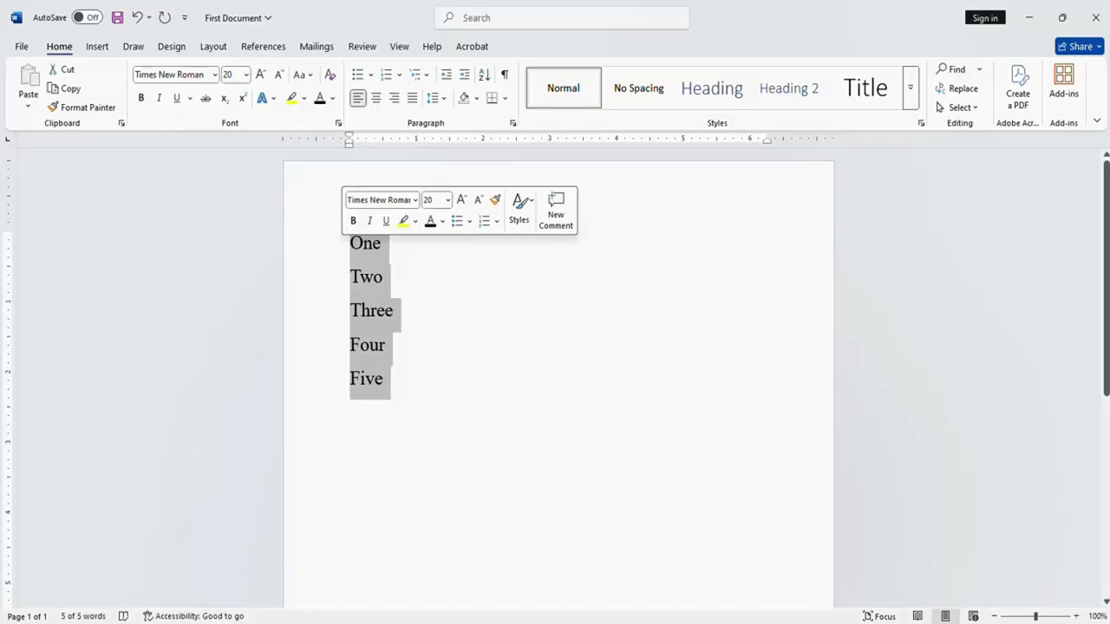
pyautogui.click(371, 77)
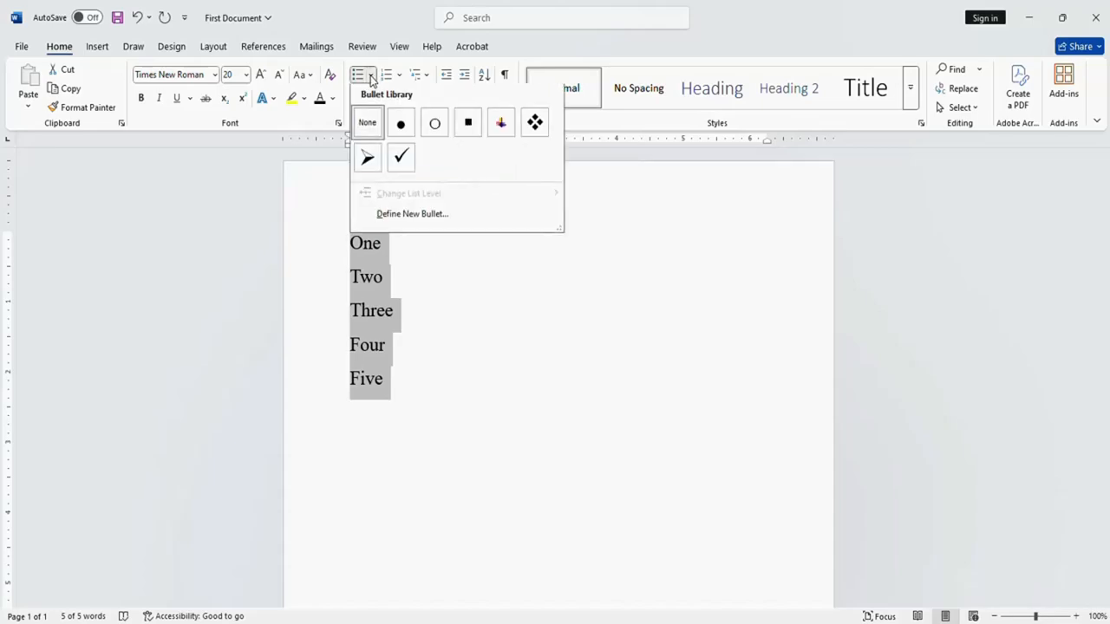
pyautogui.click(401, 131)
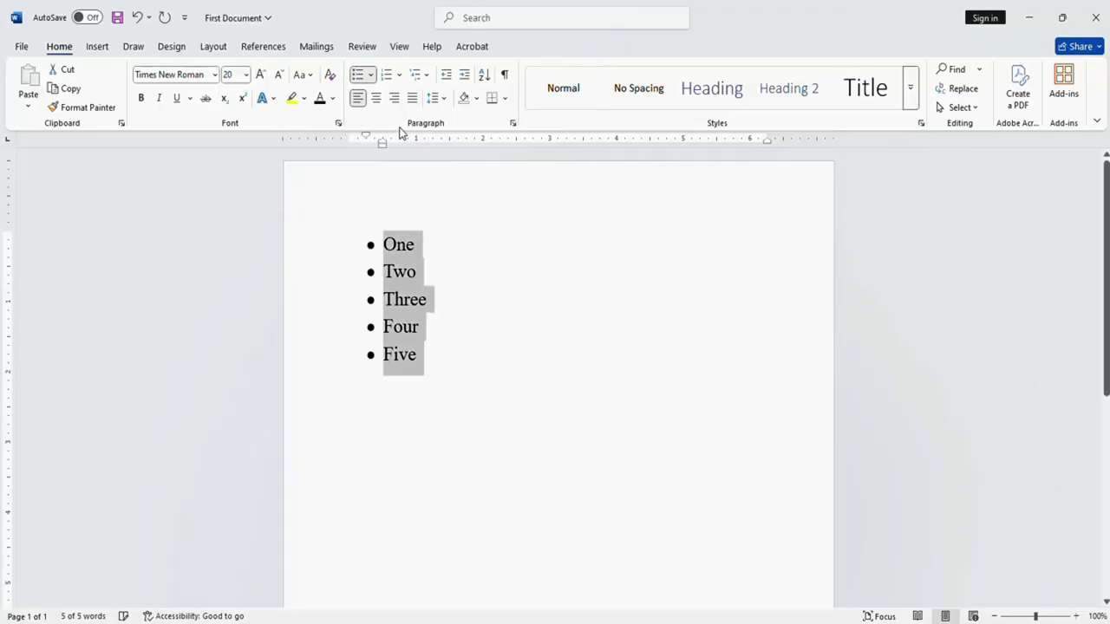
pyautogui.click(417, 355)
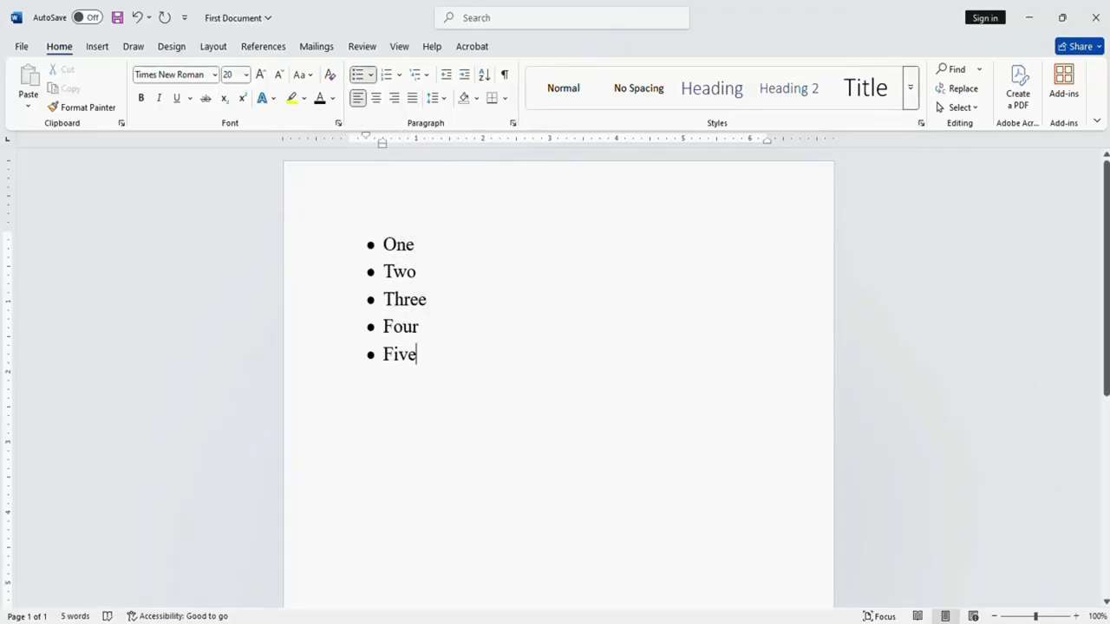
# Step: Remove the bullets from all five lines
pyautogui.moveTo(417, 356); pyautogui.dragTo(383, 244)
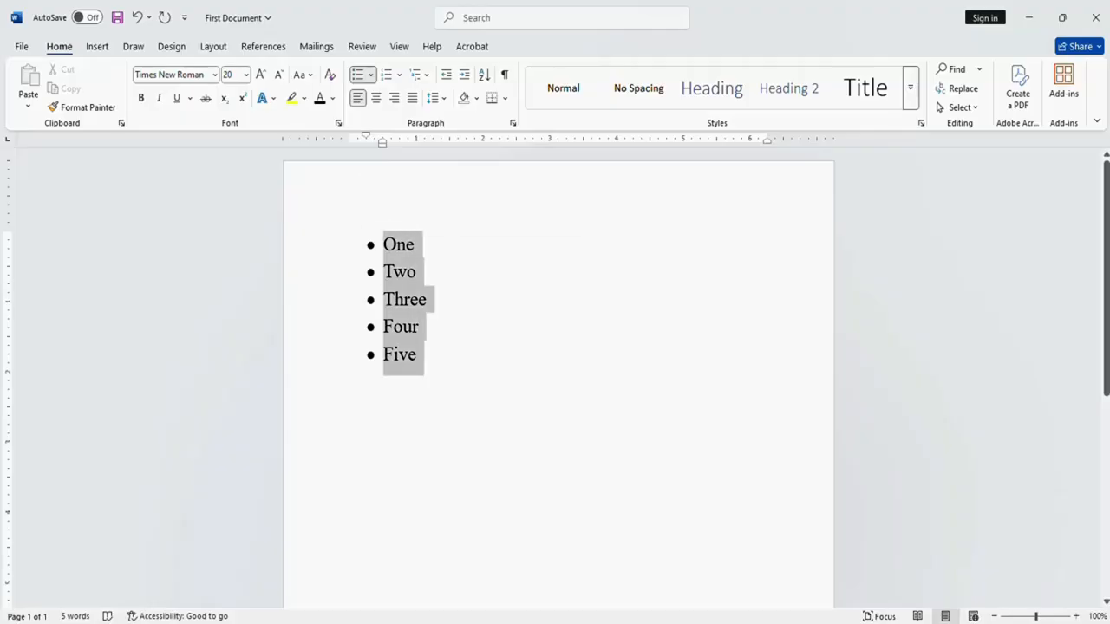
pyautogui.click(371, 75)
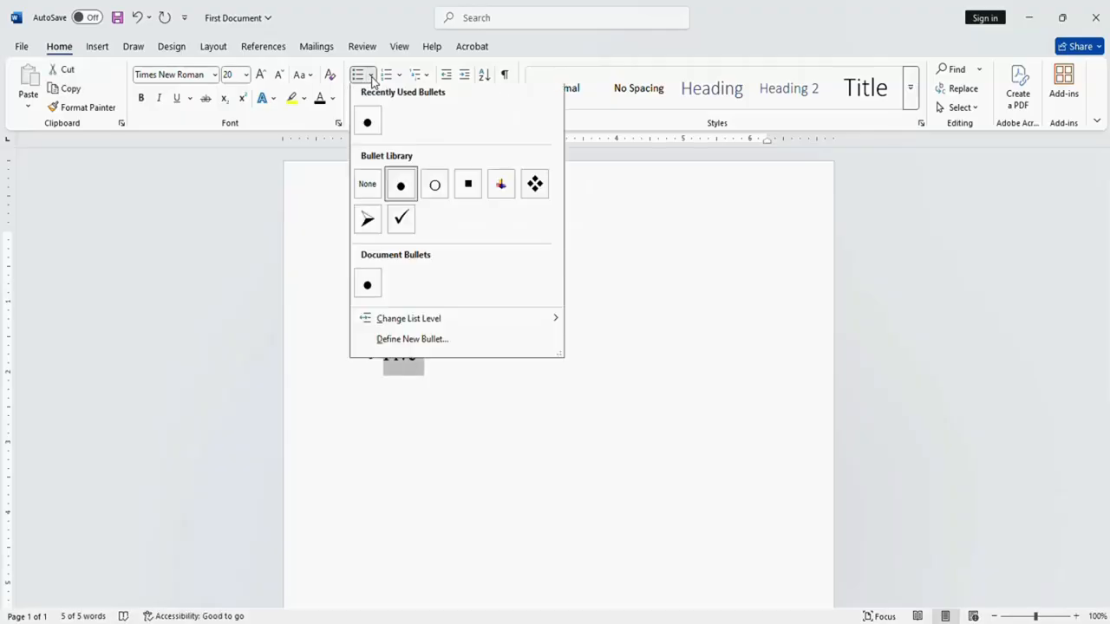
pyautogui.click(366, 188)
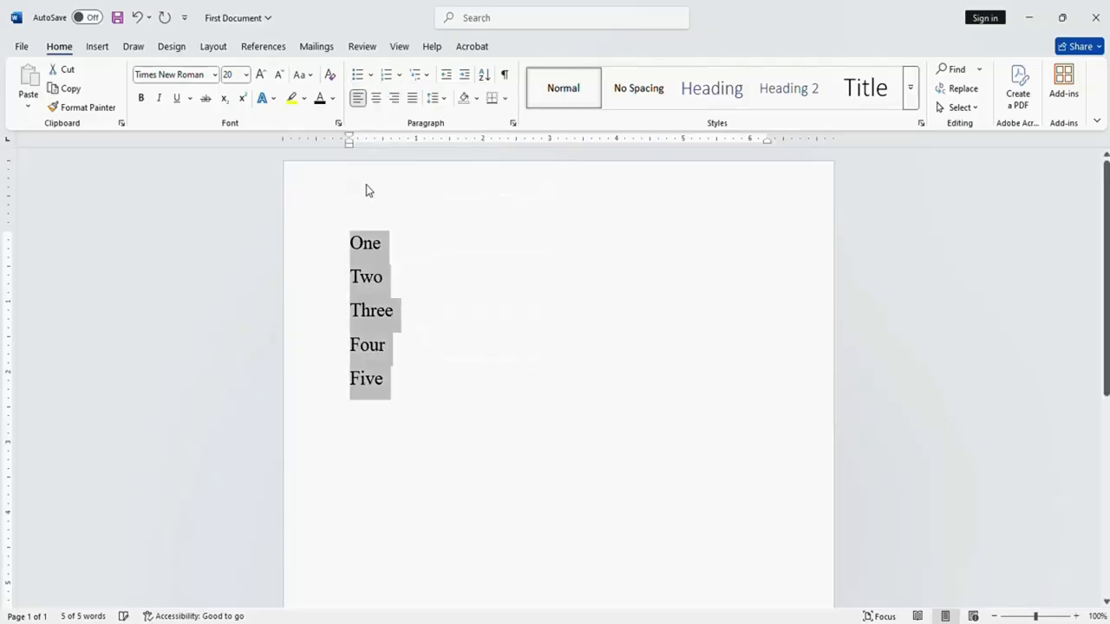
pyautogui.press('Right')
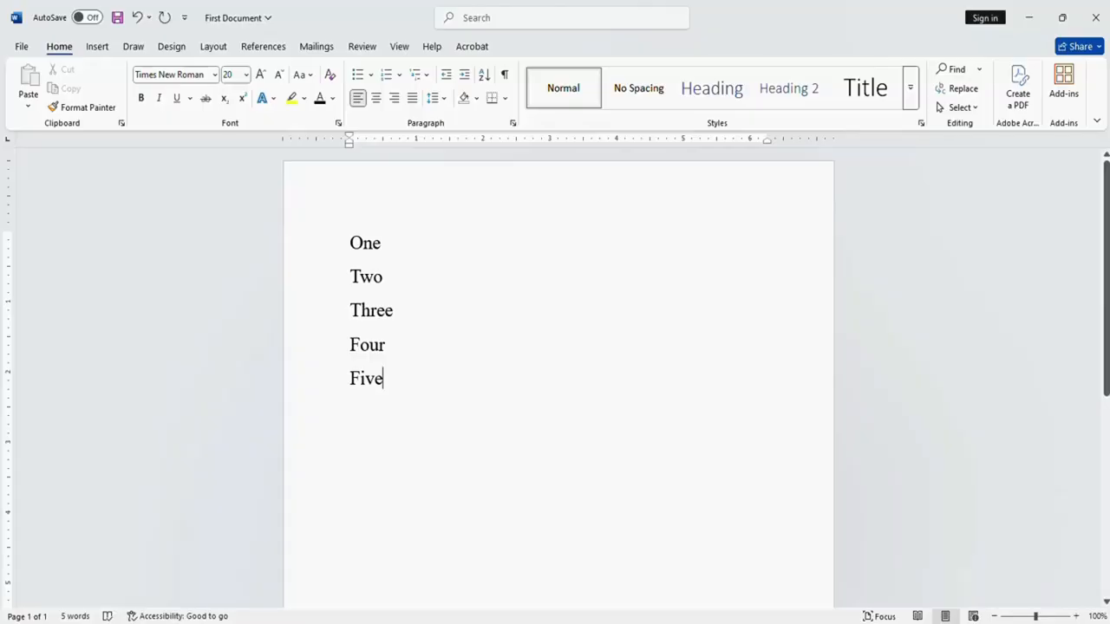
# Step: Format all five lines as a numbered list in the 1. 2. 3. style
pyautogui.moveTo(386, 380); pyautogui.dragTo(355, 217)
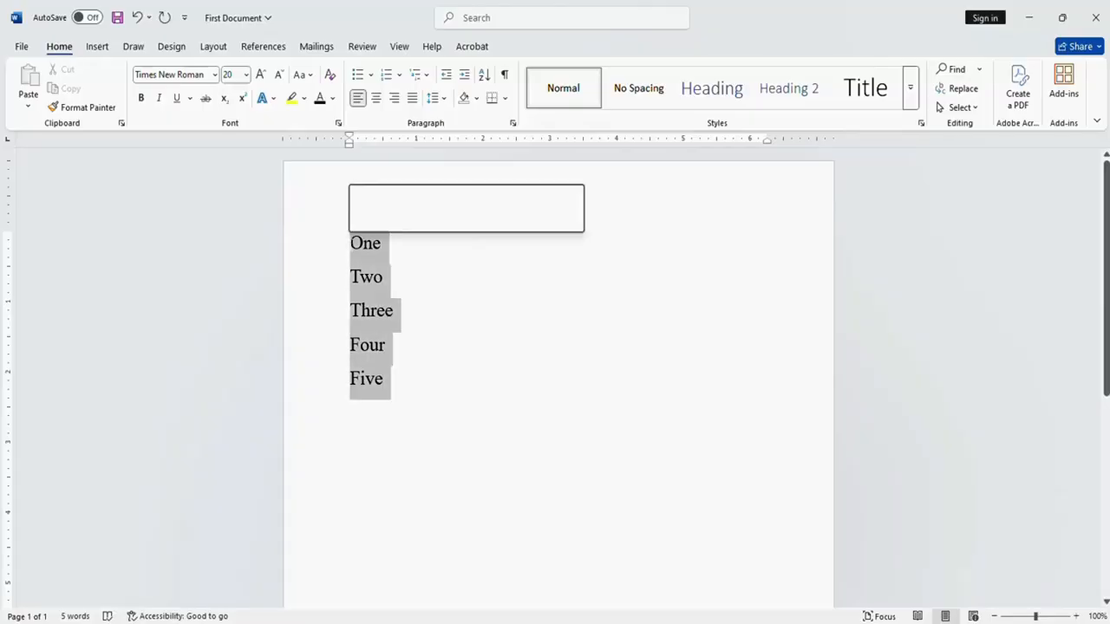
pyautogui.click(400, 78)
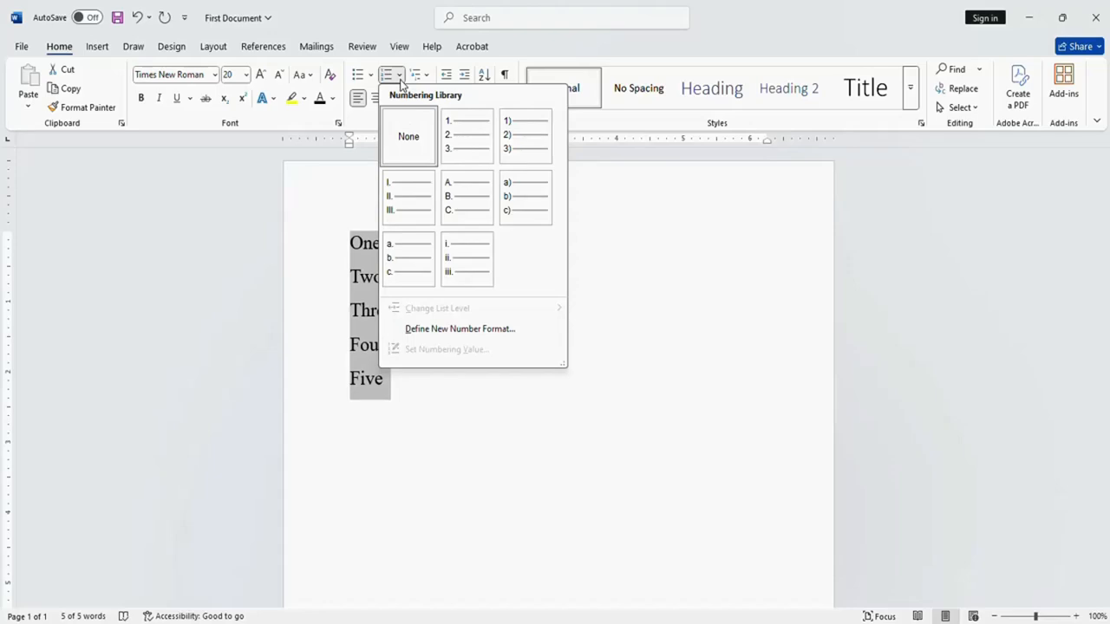
pyautogui.click(458, 133)
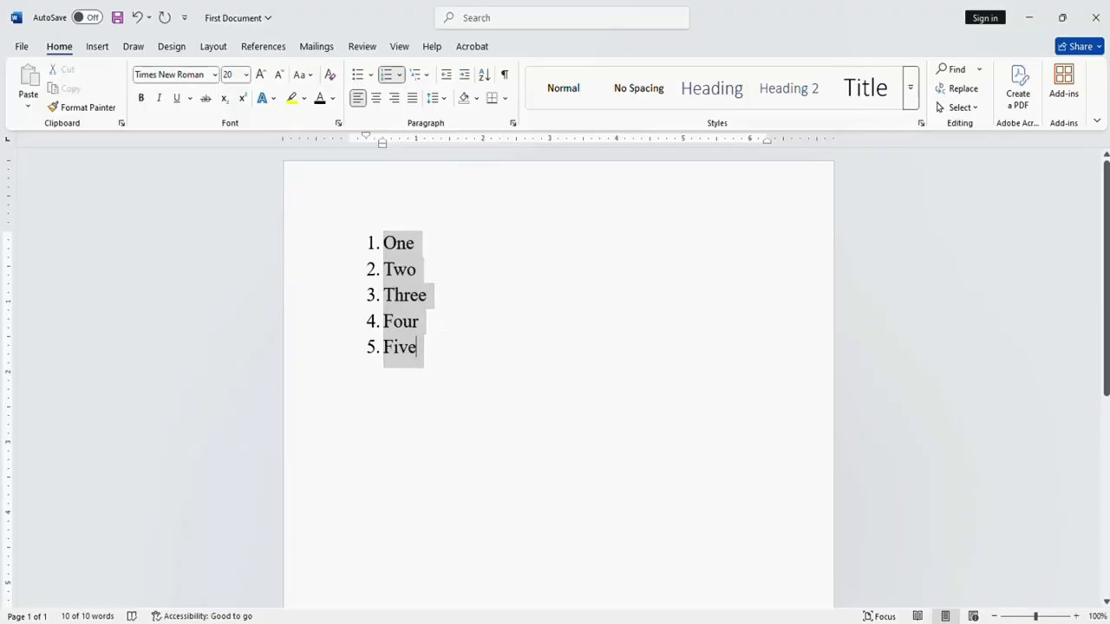
pyautogui.press('Right')
# Step: Remove the numbering from the five lines so they are plain paragraphs
pyautogui.hotkey('ctrl', 'a')
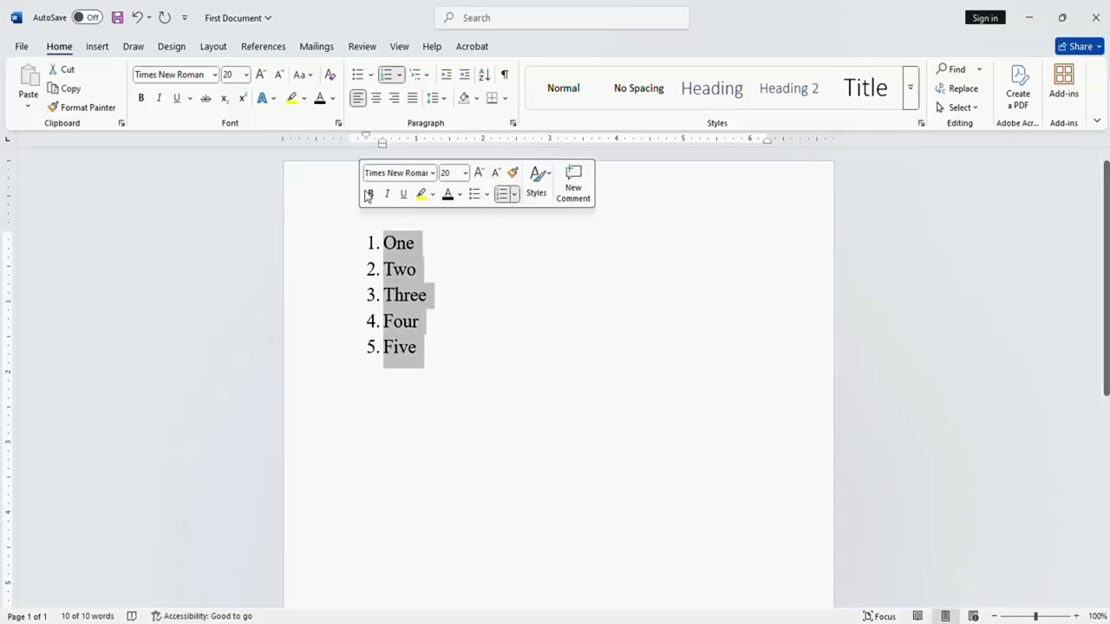
pyautogui.click(401, 78)
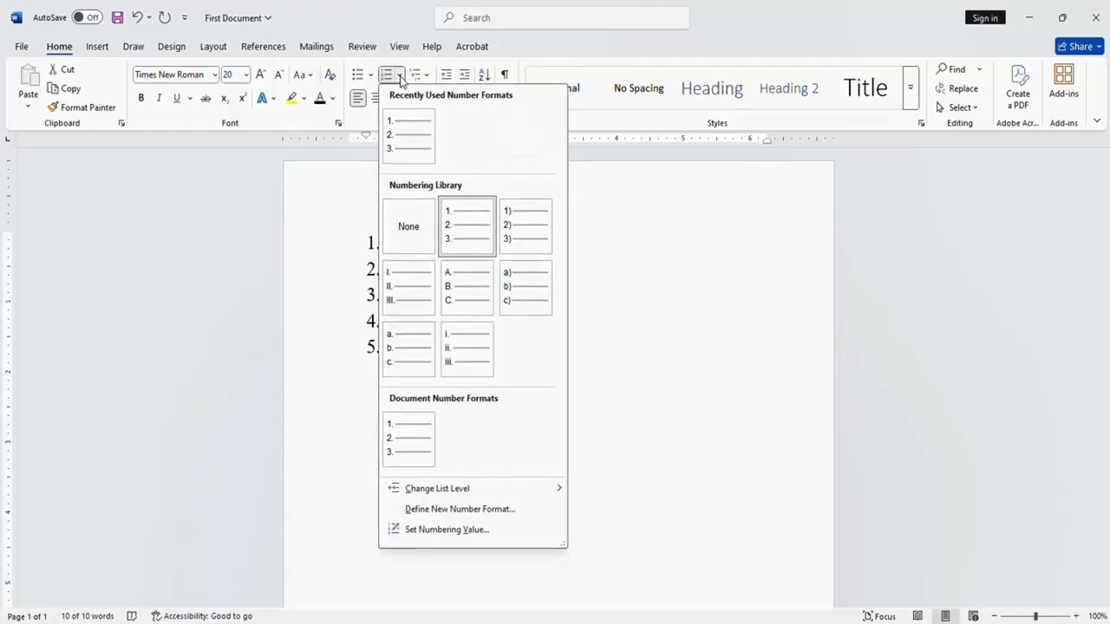
pyautogui.click(399, 210)
pyautogui.click(413, 359)
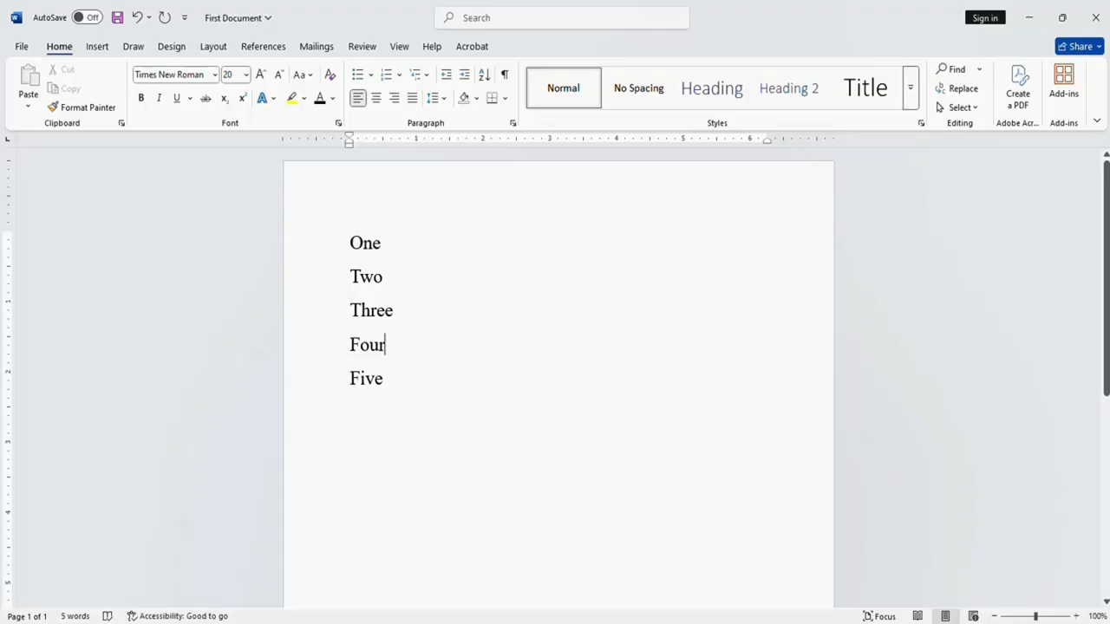
# Step: Add an empty line below "Five" and save the document
pyautogui.press('Down')
pyautogui.press('Return')
pyautogui.click(21, 48)
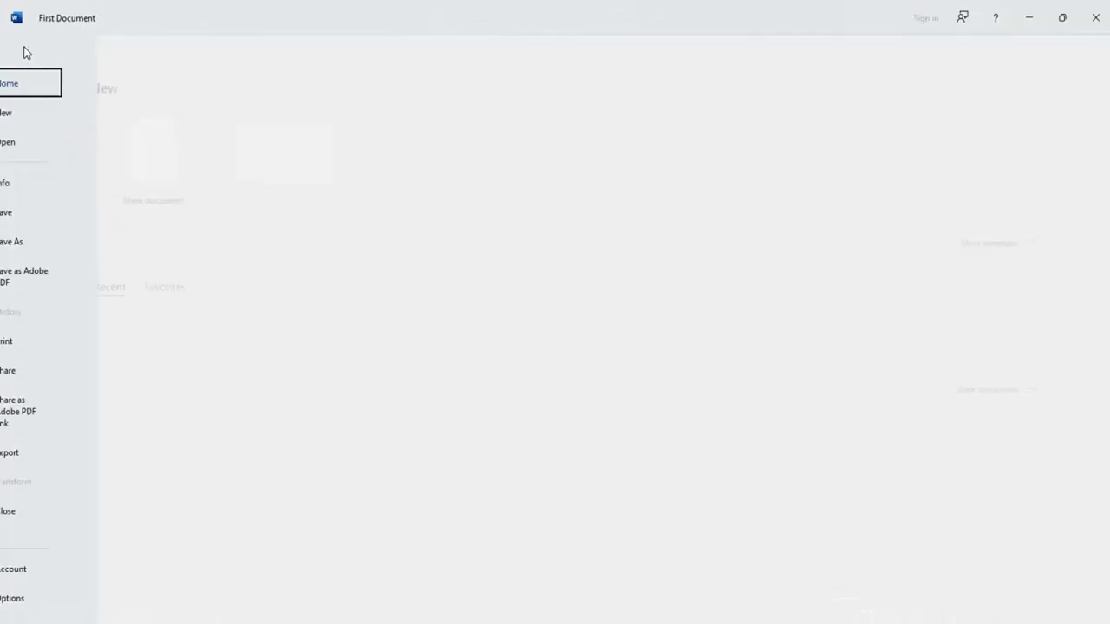
pyautogui.click(39, 215)
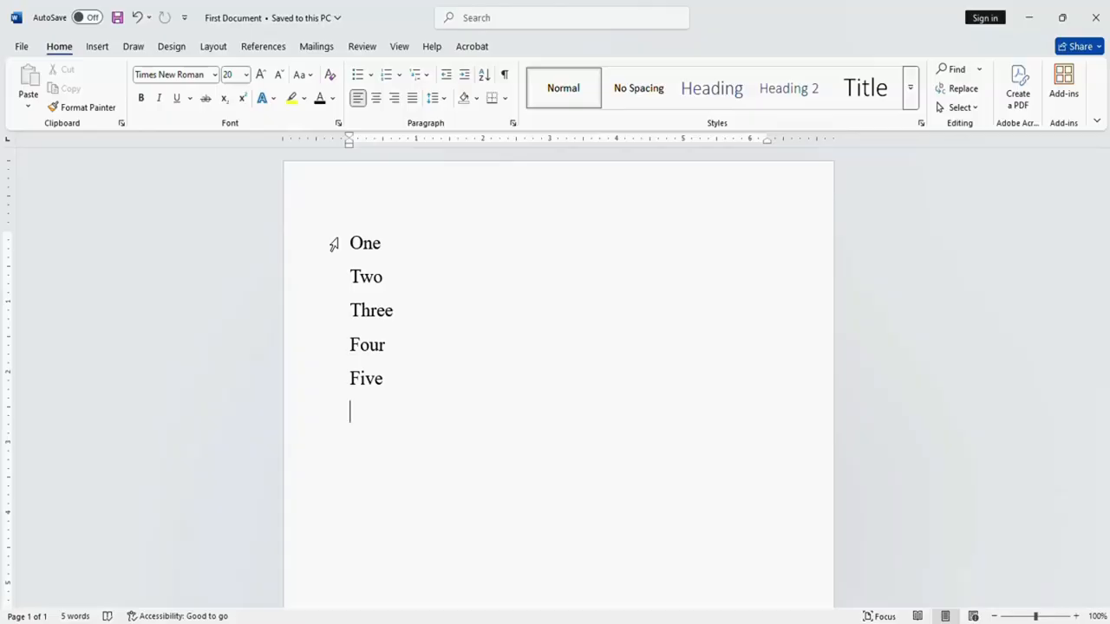
pyautogui.click(20, 46)
pyautogui.click(40, 217)
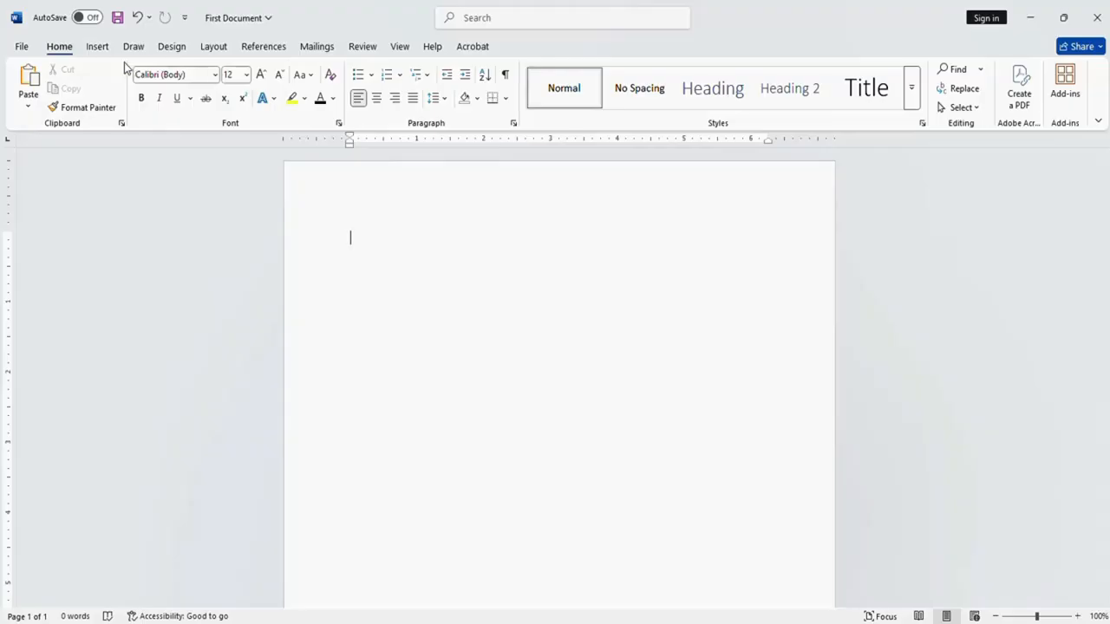
# Step: Insert the picture file "1 (1)" from this device's Desktop folder into the blank page
pyautogui.click(97, 50)
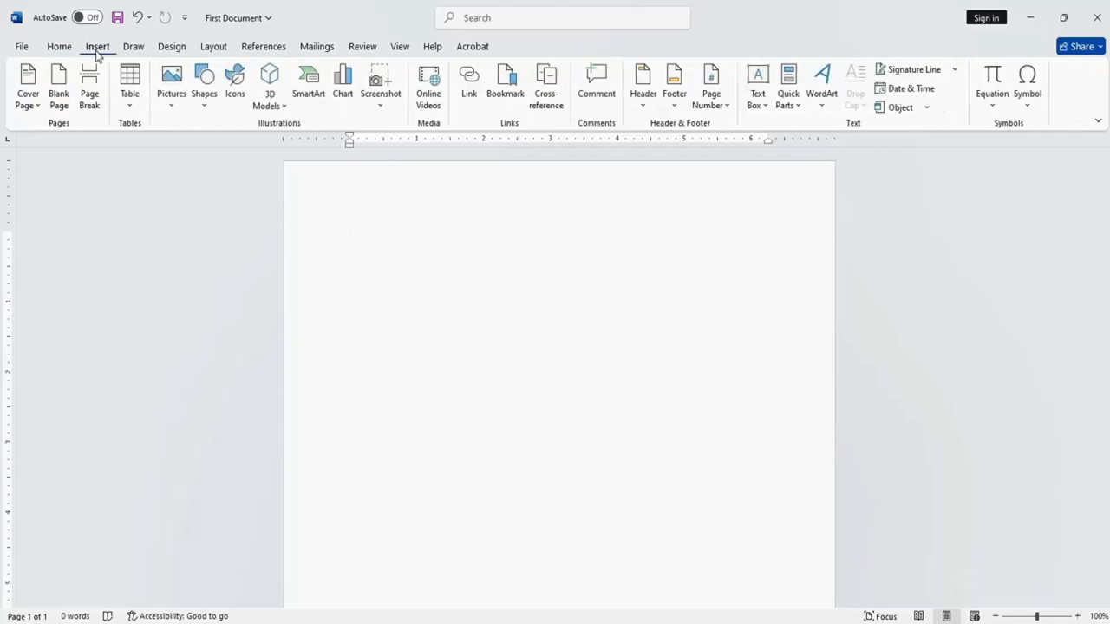
pyautogui.click(61, 52)
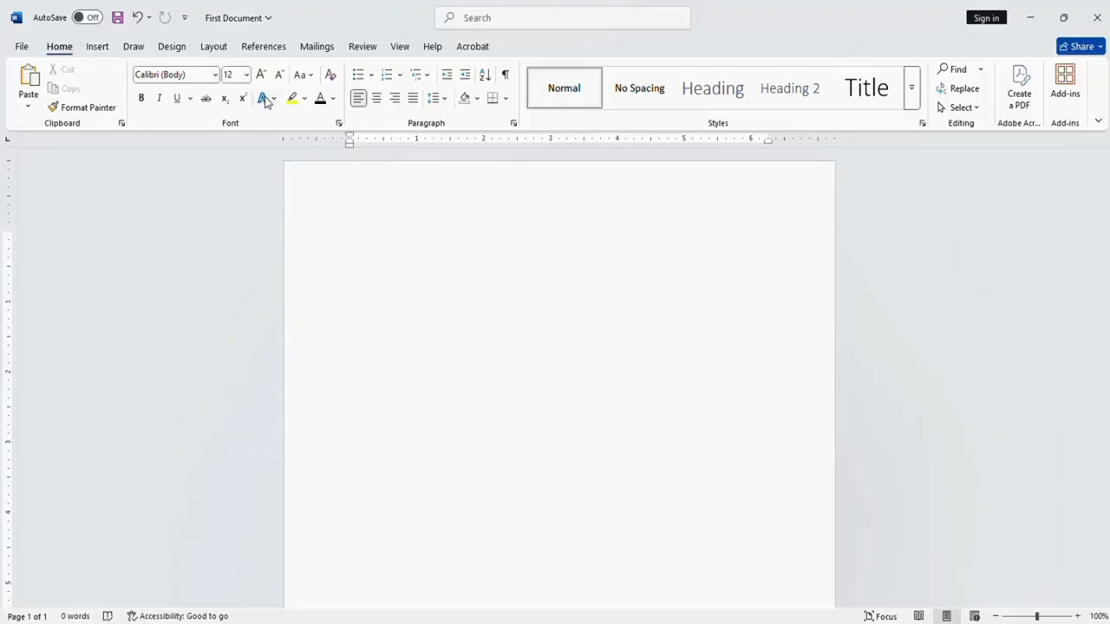
pyautogui.click(98, 47)
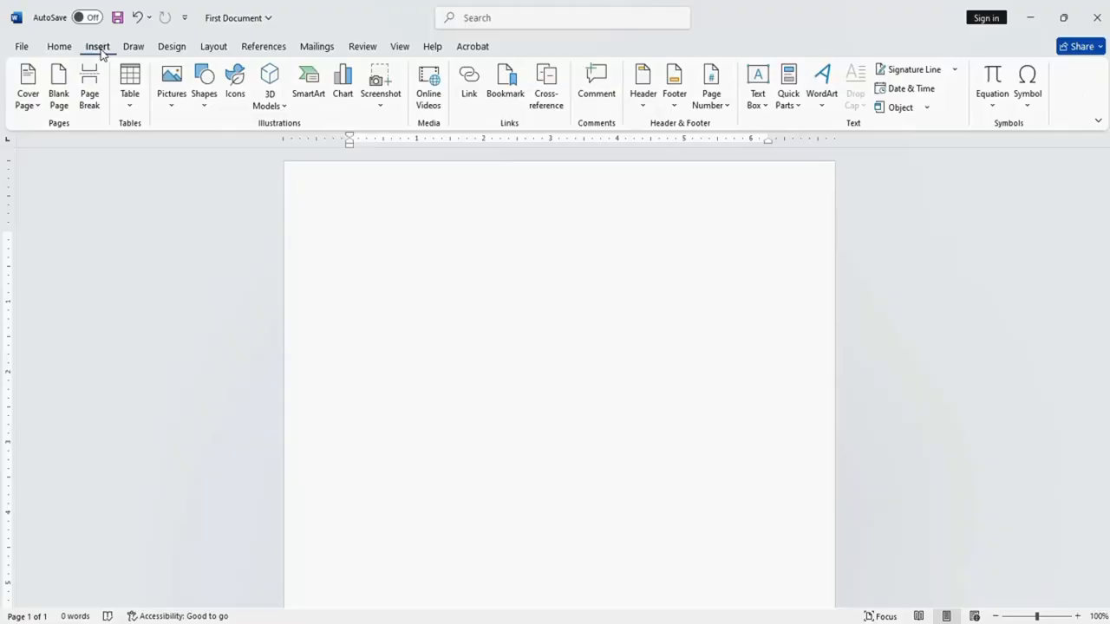
pyautogui.click(170, 108)
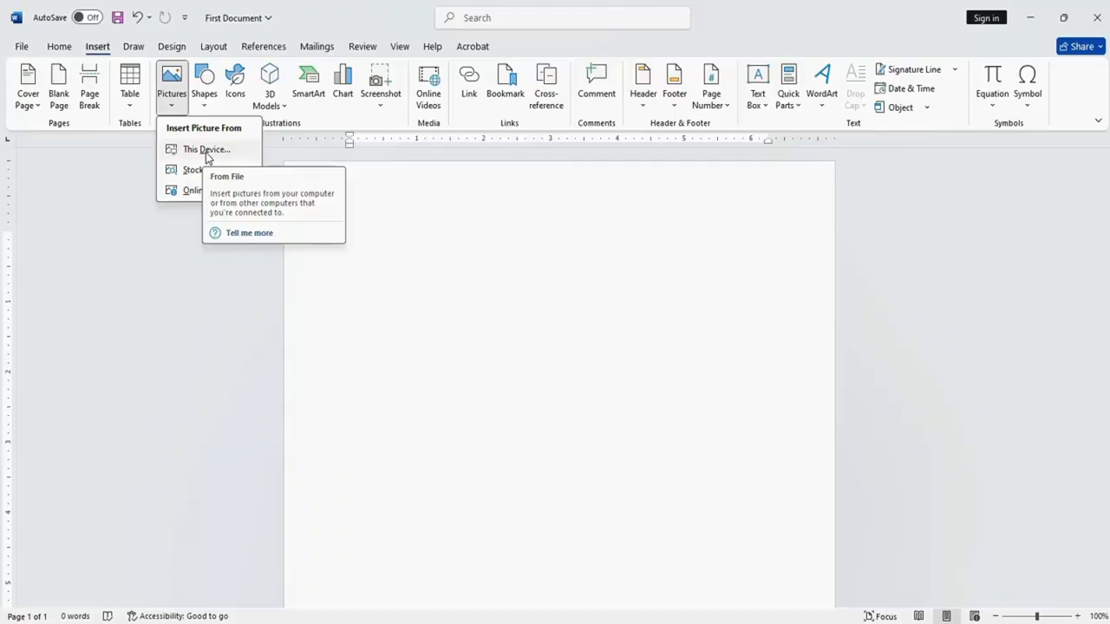
pyautogui.click(205, 151)
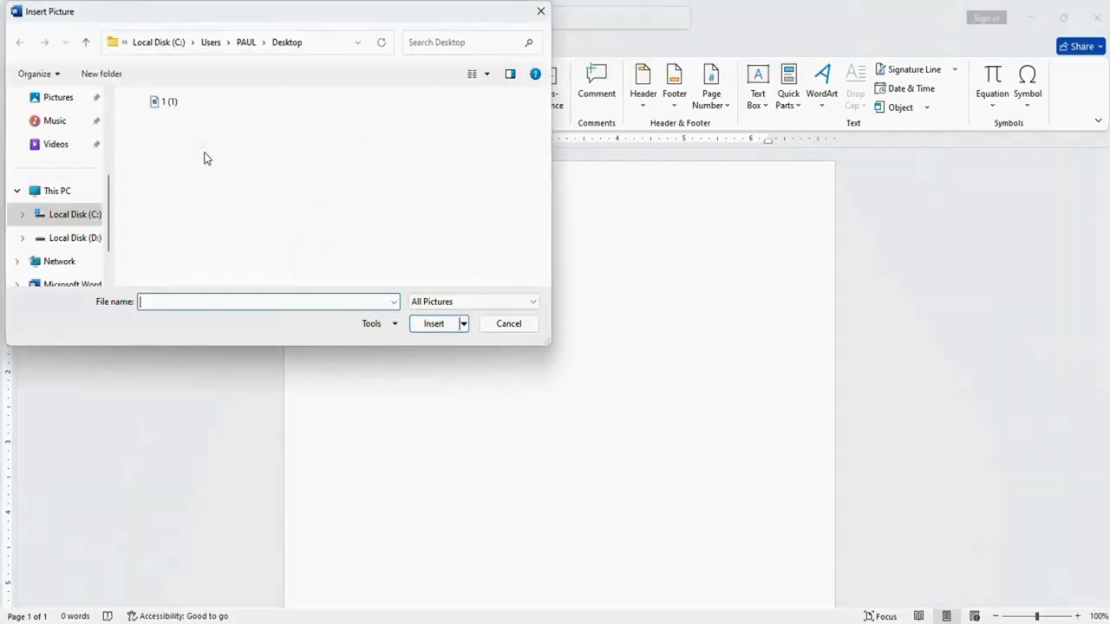
pyautogui.moveTo(109, 183); pyautogui.dragTo(109, 106)
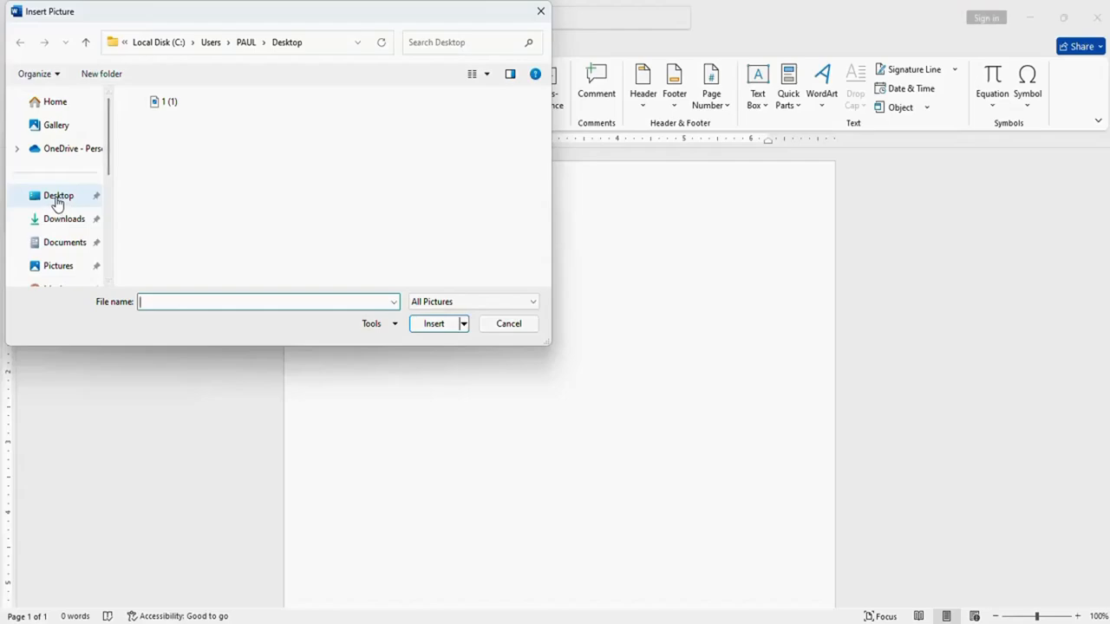
pyautogui.click(58, 201)
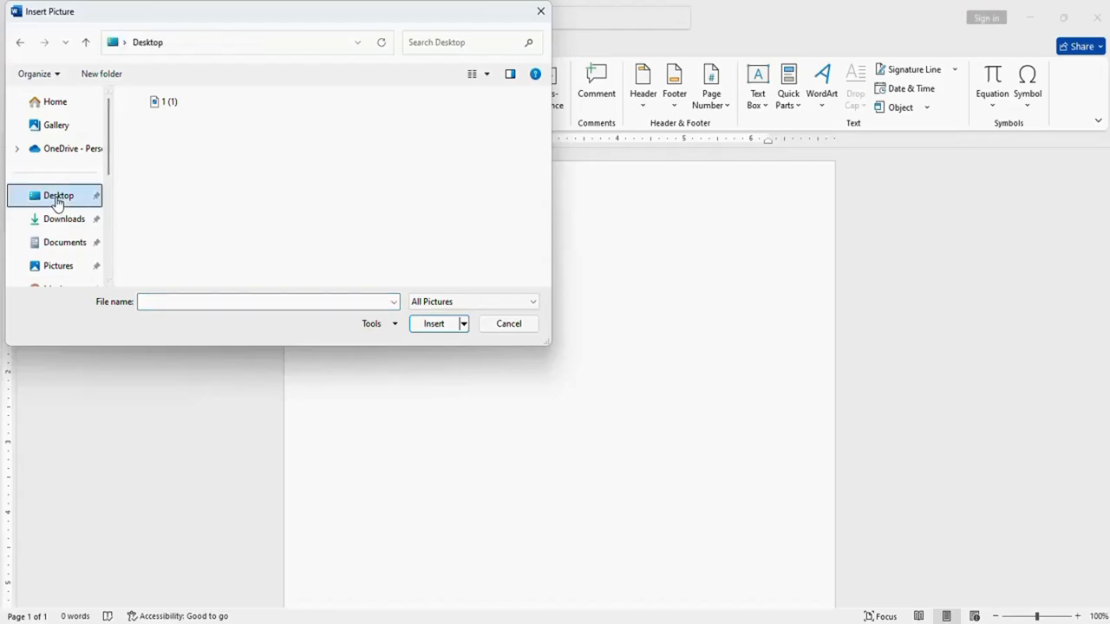
pyautogui.click(160, 108)
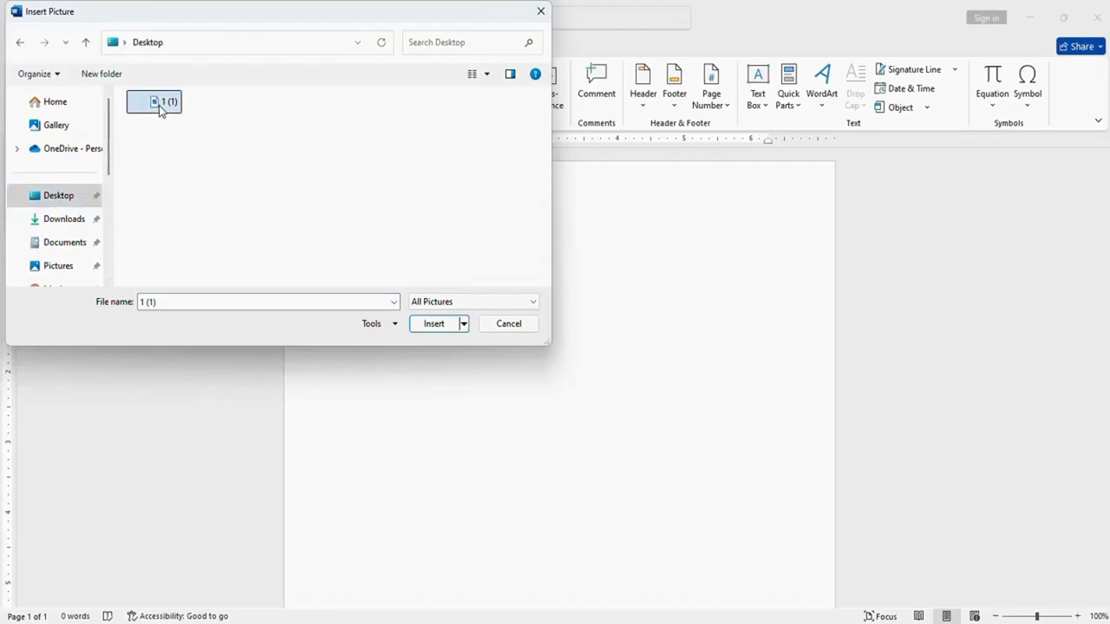
pyautogui.click(433, 325)
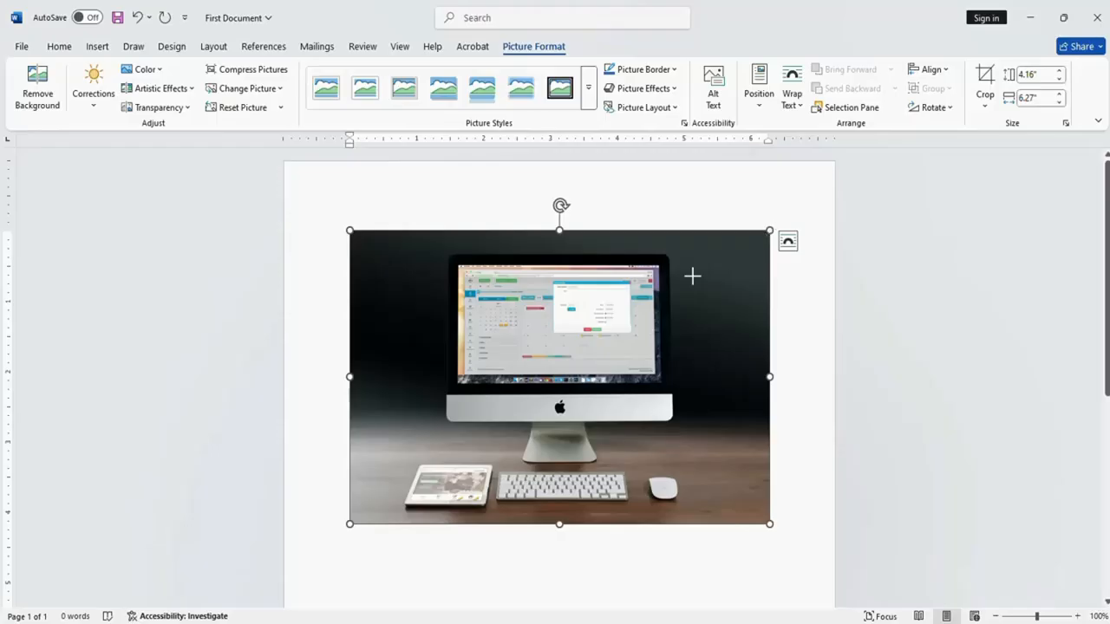
# Step: Shrink the inserted picture proportionally to about 3.06" high by 4.61" wide, and try to move it down the page
pyautogui.moveTo(693, 276); pyautogui.dragTo(621, 309)
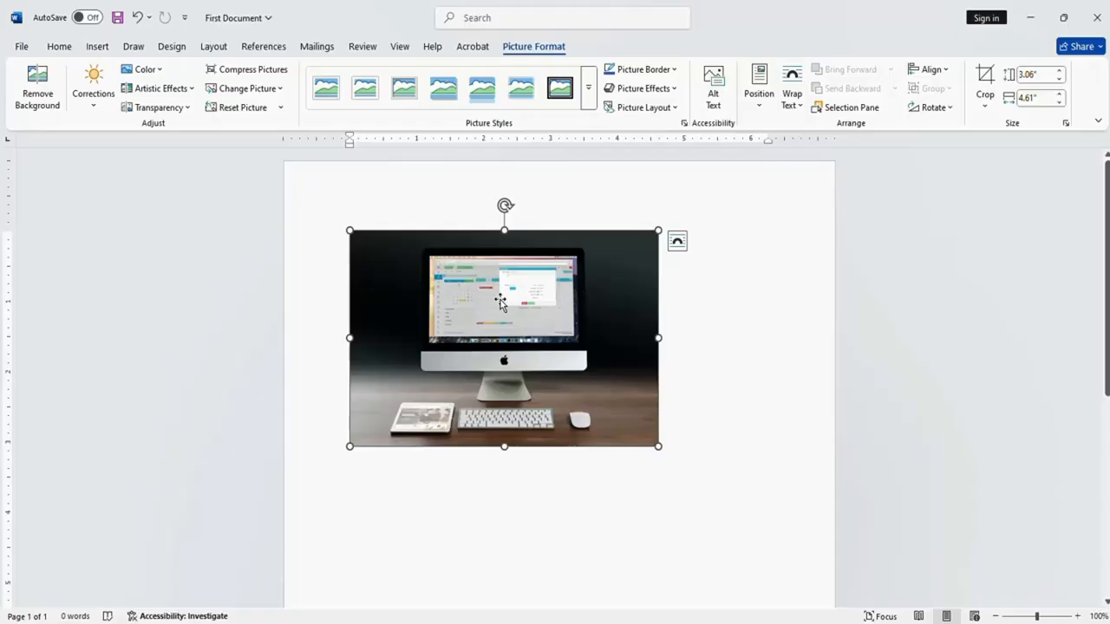
pyautogui.moveTo(500, 300); pyautogui.dragTo(503, 359)
pyautogui.click(728, 364)
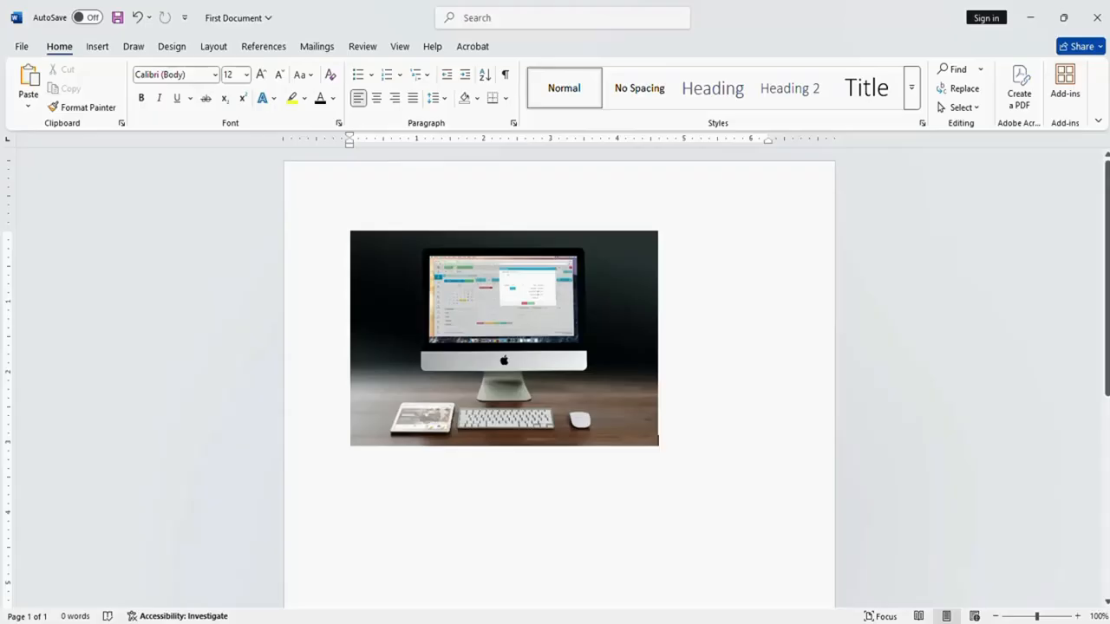
# Step: Crop the picture at its upper-right corner, lower-left corner and left edge to about 2.94" high by 3.55" wide
pyautogui.click(535, 295)
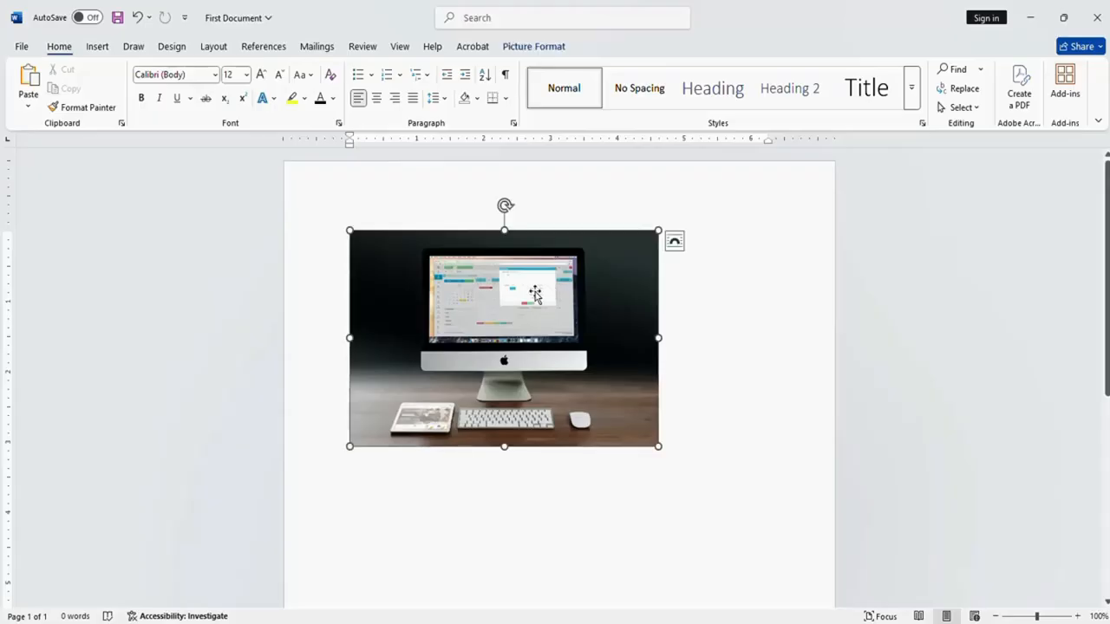
pyautogui.doubleClick(535, 295)
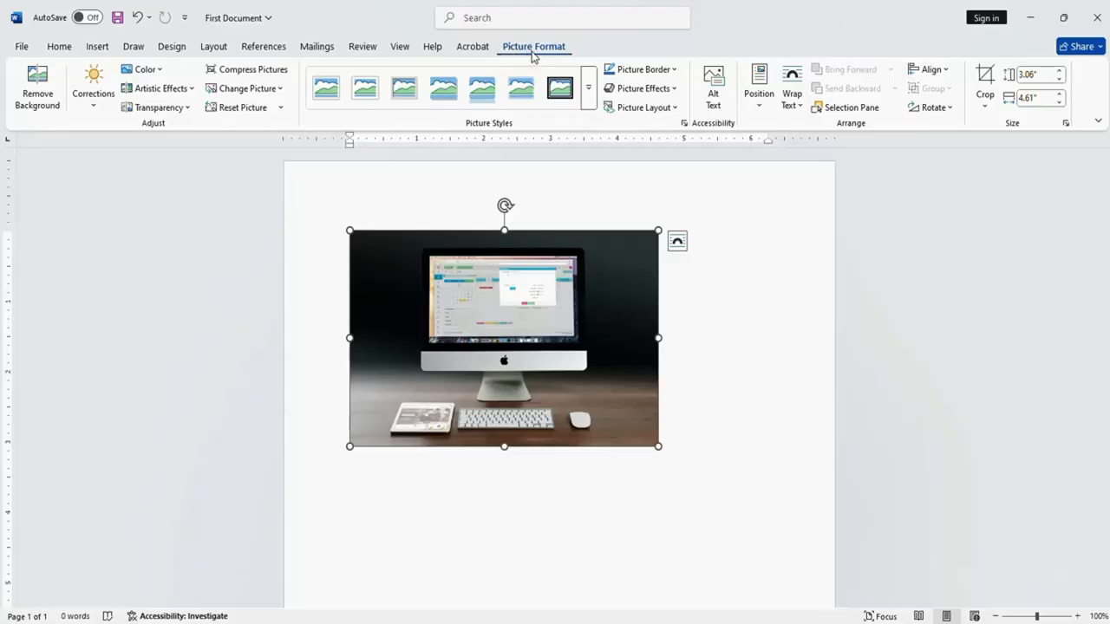
pyautogui.click(983, 86)
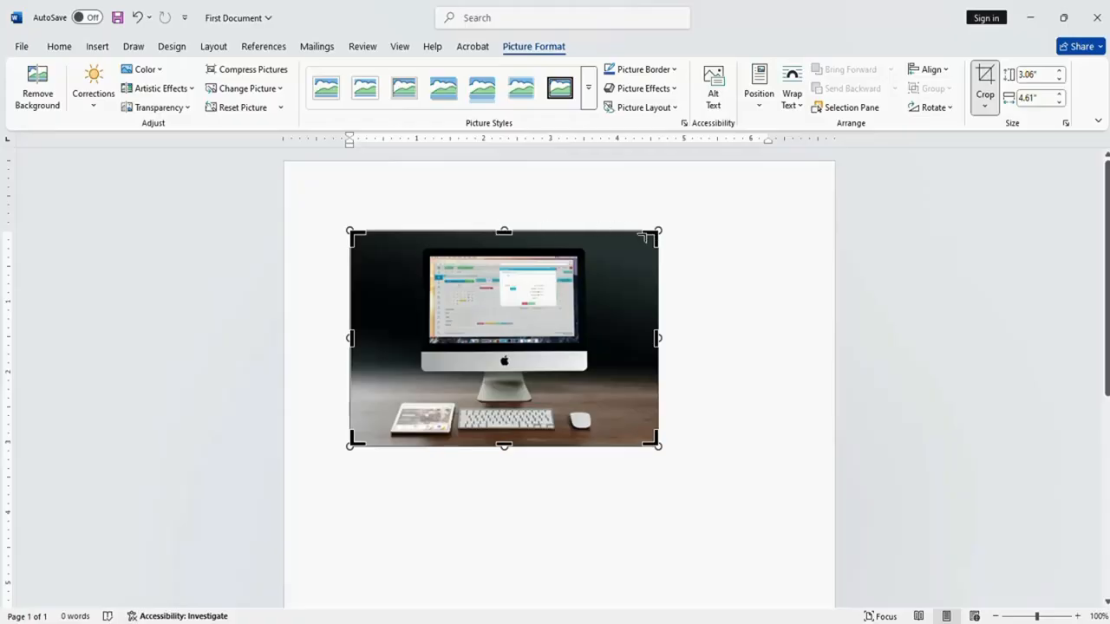
pyautogui.moveTo(639, 240); pyautogui.dragTo(615, 237)
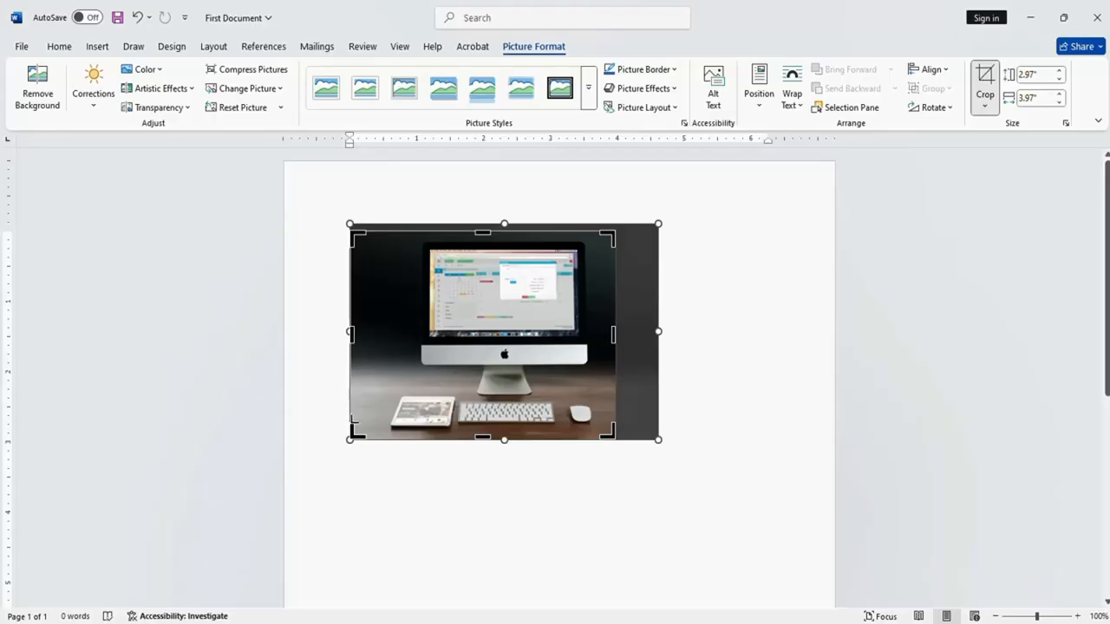
pyautogui.moveTo(353, 432); pyautogui.dragTo(373, 435)
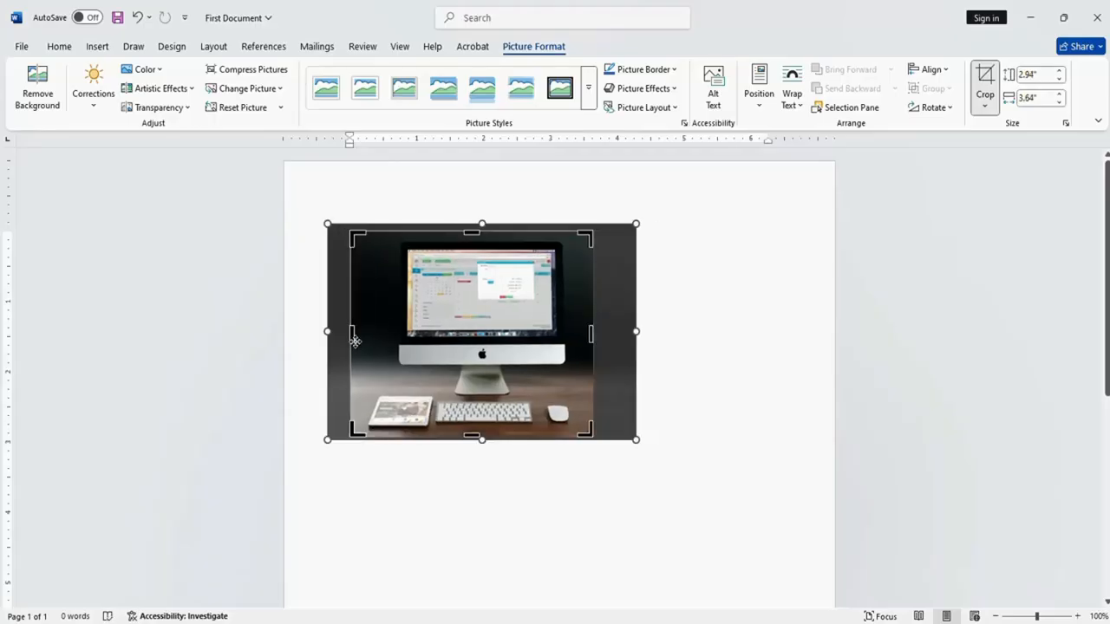
pyautogui.moveTo(351, 336); pyautogui.dragTo(357, 335)
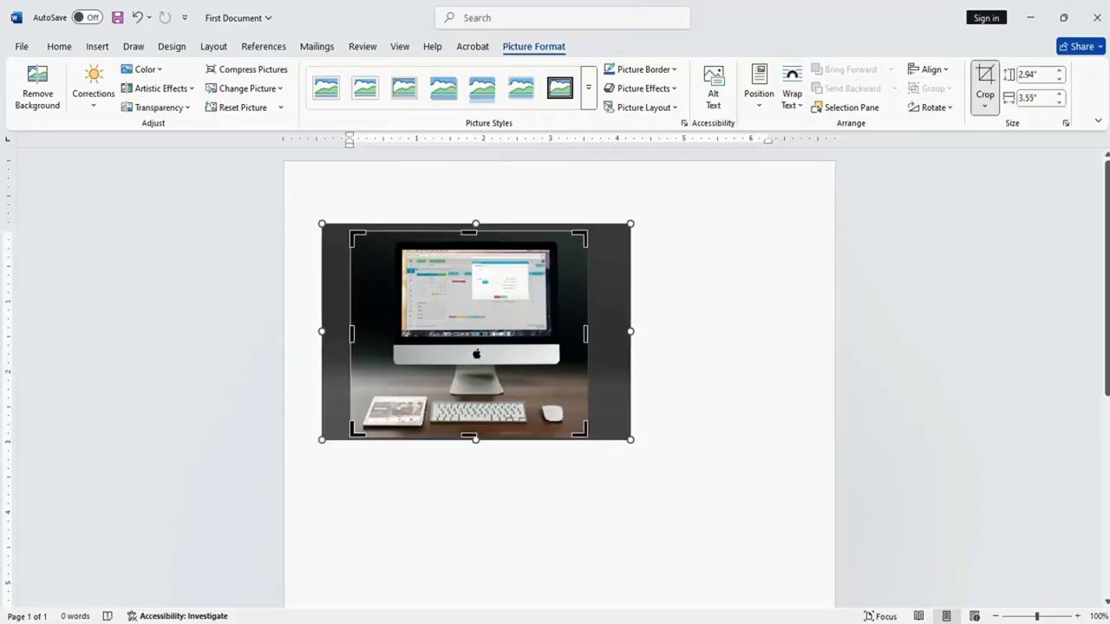
pyautogui.click(707, 286)
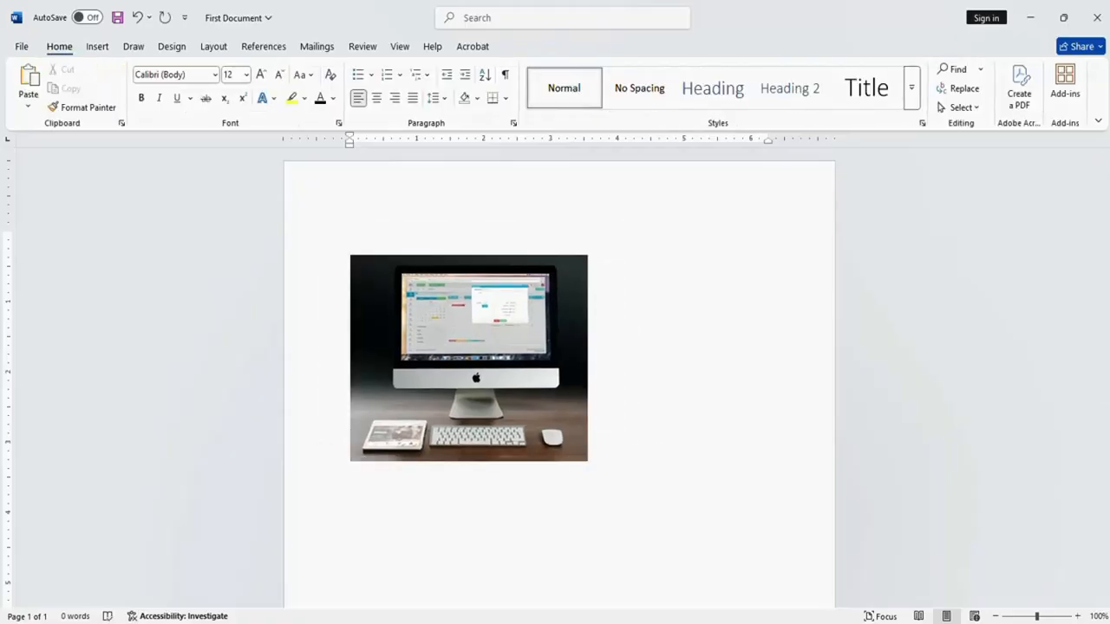
# Step: Set the cropped picture's text wrapping to Square and move it around, placing it at the page's upper-left margins
pyautogui.click(525, 308)
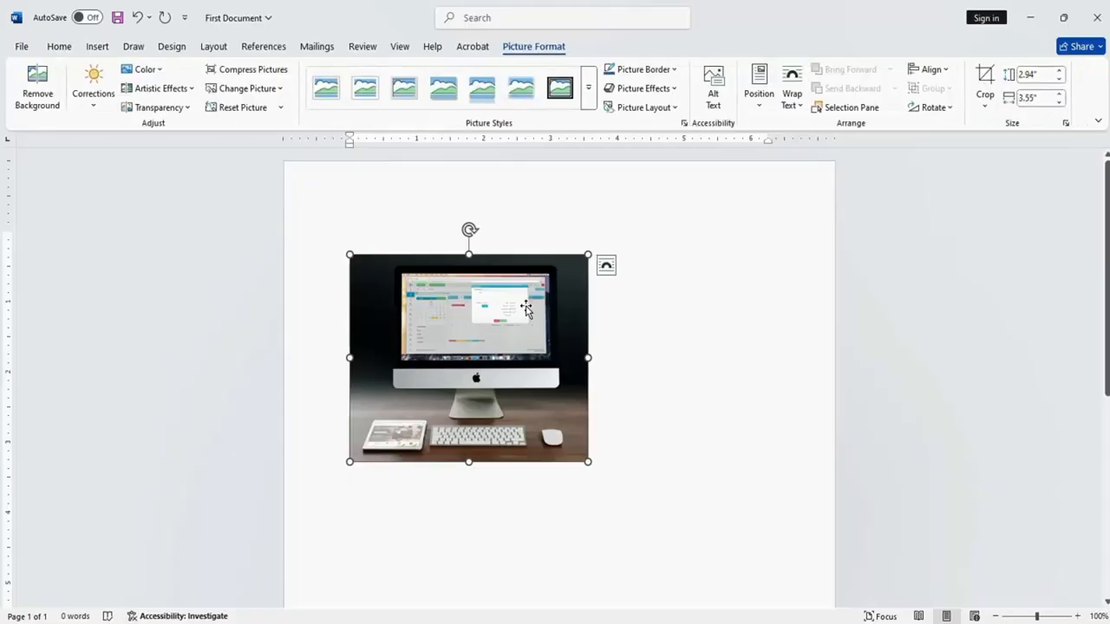
pyautogui.click(528, 307)
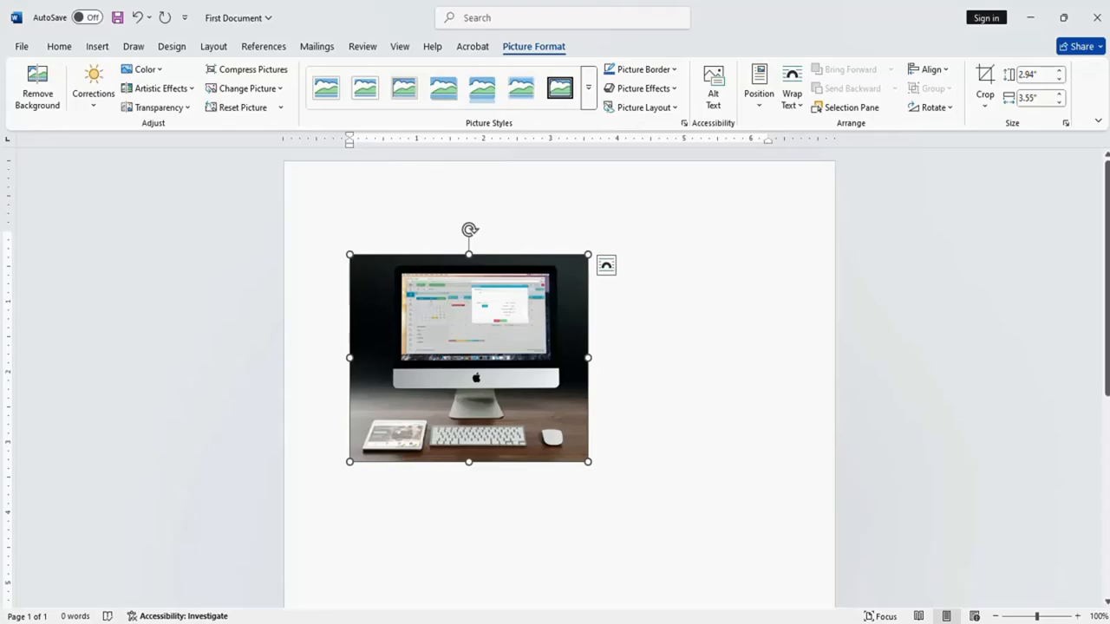
pyautogui.click(799, 105)
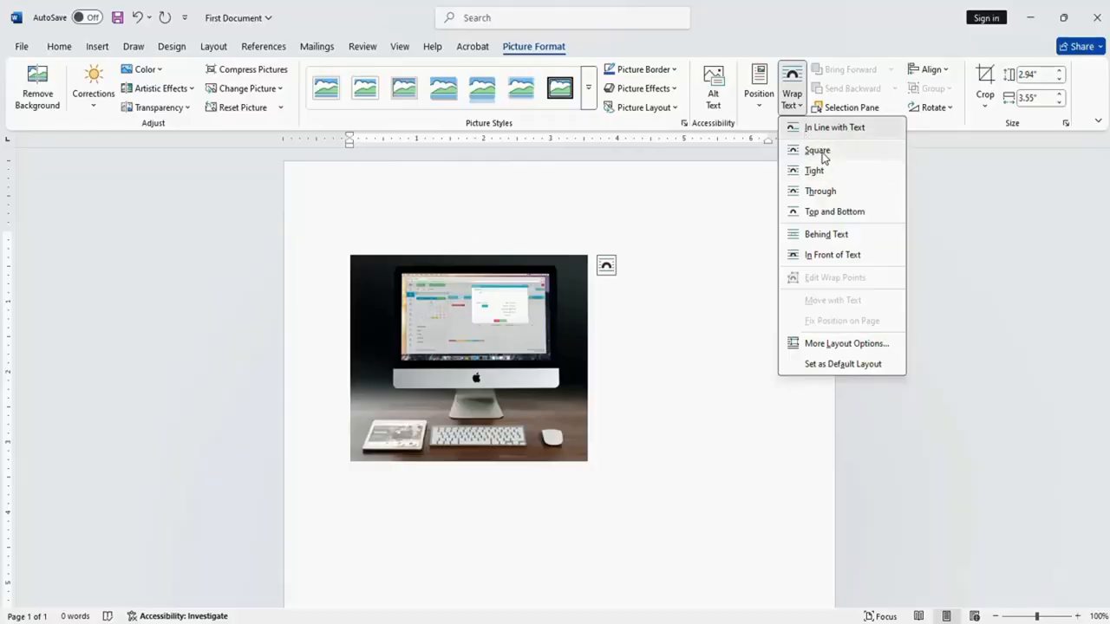
pyautogui.click(824, 158)
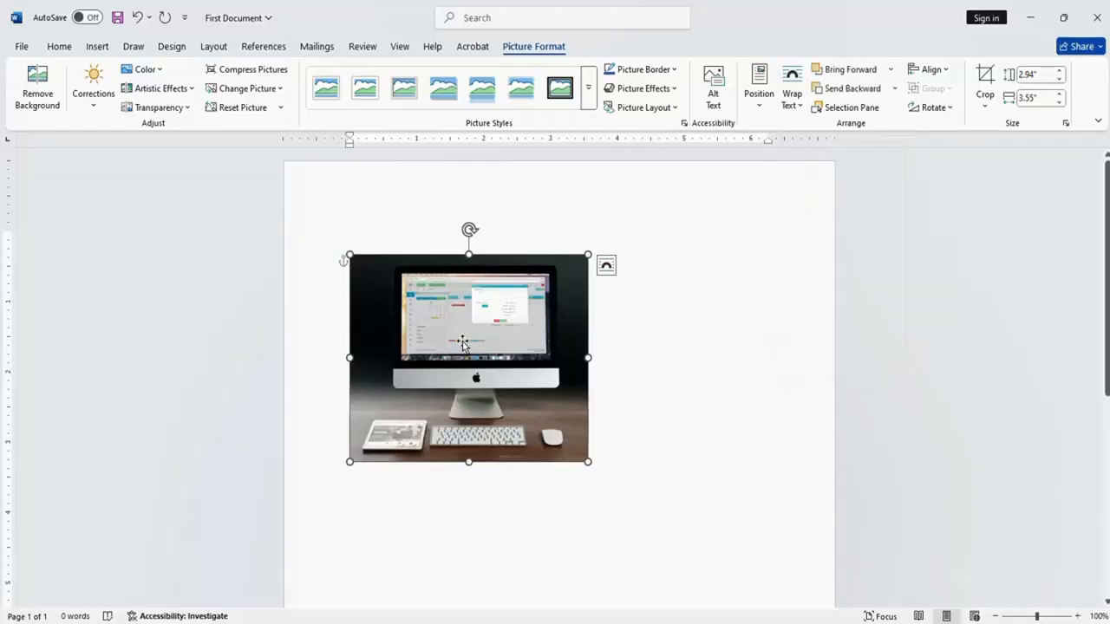
pyautogui.moveTo(462, 342); pyautogui.dragTo(537, 380)
pyautogui.moveTo(558, 376); pyautogui.dragTo(477, 289)
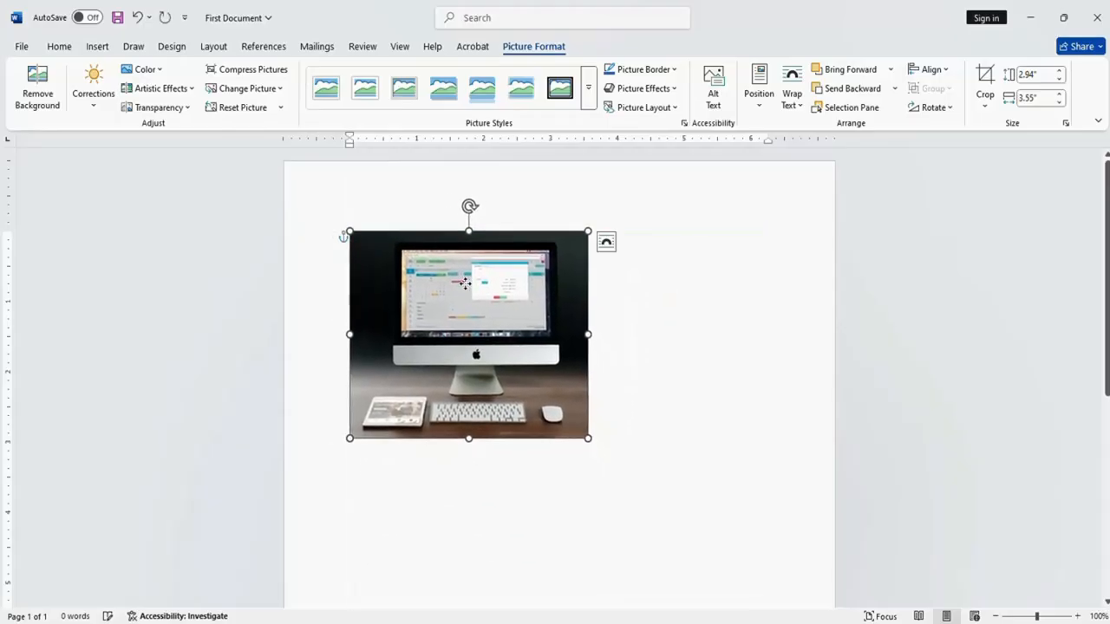
# Step: Enter four filler lines around the picture, from "Ghhhggg" beside it to "bbbbbbb" below it, separated by blank lines
pyautogui.click(596, 262)
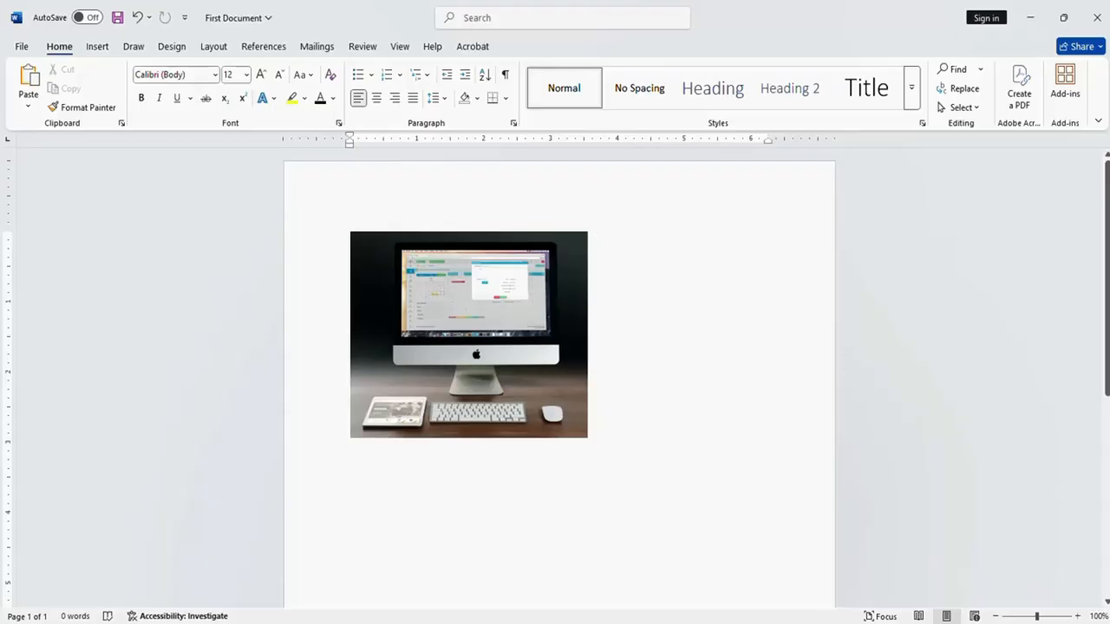
pyautogui.write('ghh')
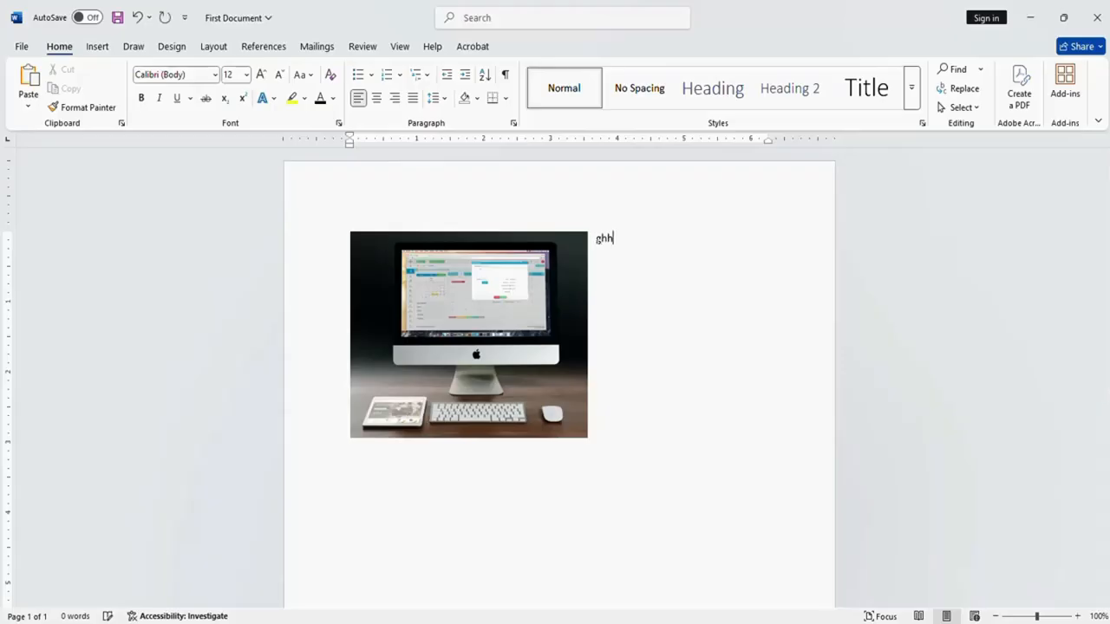
pyautogui.write('ggg')
pyautogui.press('Return')
pyautogui.write('ghggggg')
pyautogui.press('Return')
pyautogui.press('Return')
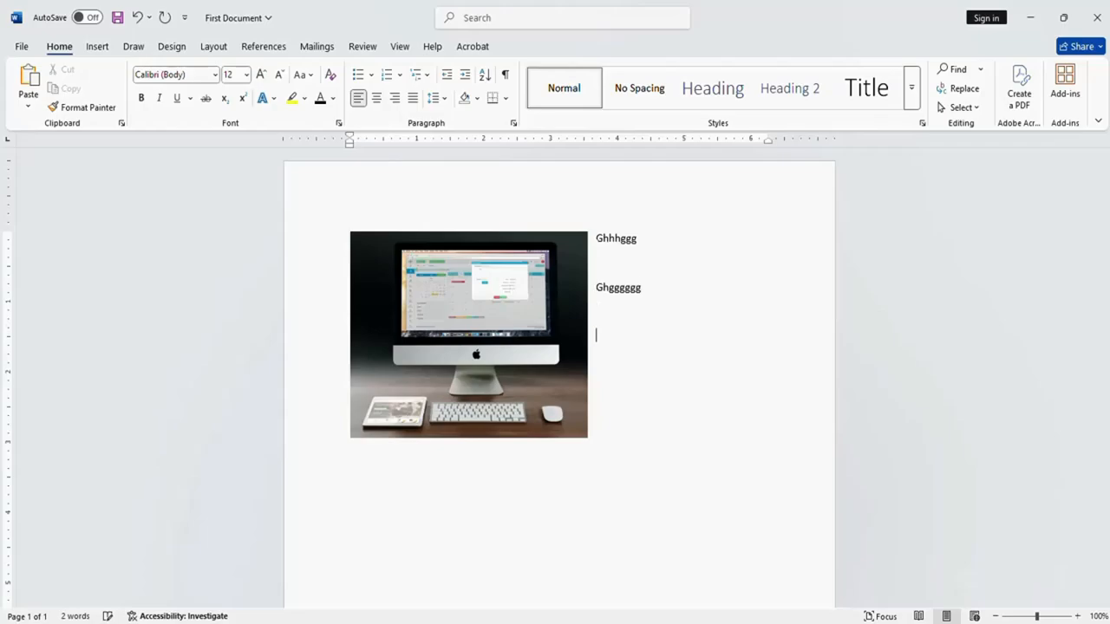
pyautogui.write('gggggggg')
pyautogui.press('Return')
pyautogui.press('Return')
pyautogui.write('bbbbbbb')
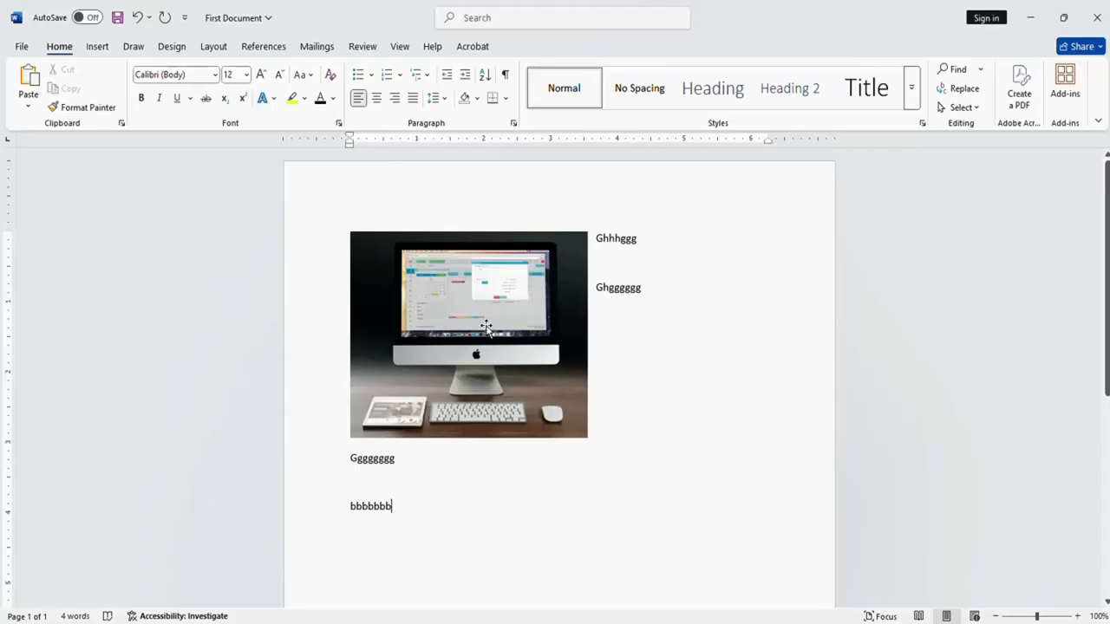
# Step: Delete all the filler text around the picture, and delete the picture itself
pyautogui.press('BackSpace')
pyautogui.press('BackSpace')
pyautogui.press('BackSpace')
pyautogui.press('BackSpace')
pyautogui.press('BackSpace')
pyautogui.press('BackSpace')
pyautogui.press('BackSpace')
pyautogui.press('BackSpace')
pyautogui.press('BackSpace')
pyautogui.press('BackSpace')
pyautogui.press('BackSpace')
pyautogui.press('BackSpace')
pyautogui.press('BackSpace')
pyautogui.press('BackSpace')
pyautogui.press('BackSpace')
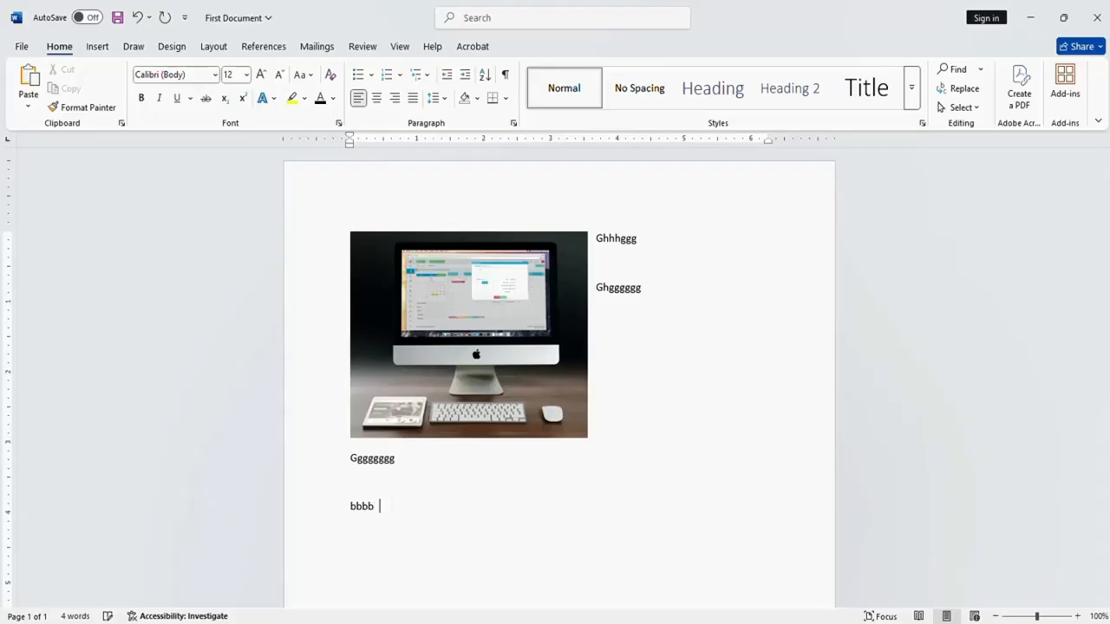
pyautogui.press('BackSpace')
pyautogui.press('BackSpace')
pyautogui.press('BackSpace')
pyautogui.press('BackSpace')
pyautogui.press('BackSpace')
pyautogui.press('BackSpace')
pyautogui.press('BackSpace')
pyautogui.press('BackSpace')
pyautogui.press('BackSpace')
pyautogui.press('BackSpace')
pyautogui.press('BackSpace')
pyautogui.press('BackSpace')
pyautogui.press('BackSpace')
pyautogui.press('BackSpace')
pyautogui.press('BackSpace')
pyautogui.press('BackSpace')
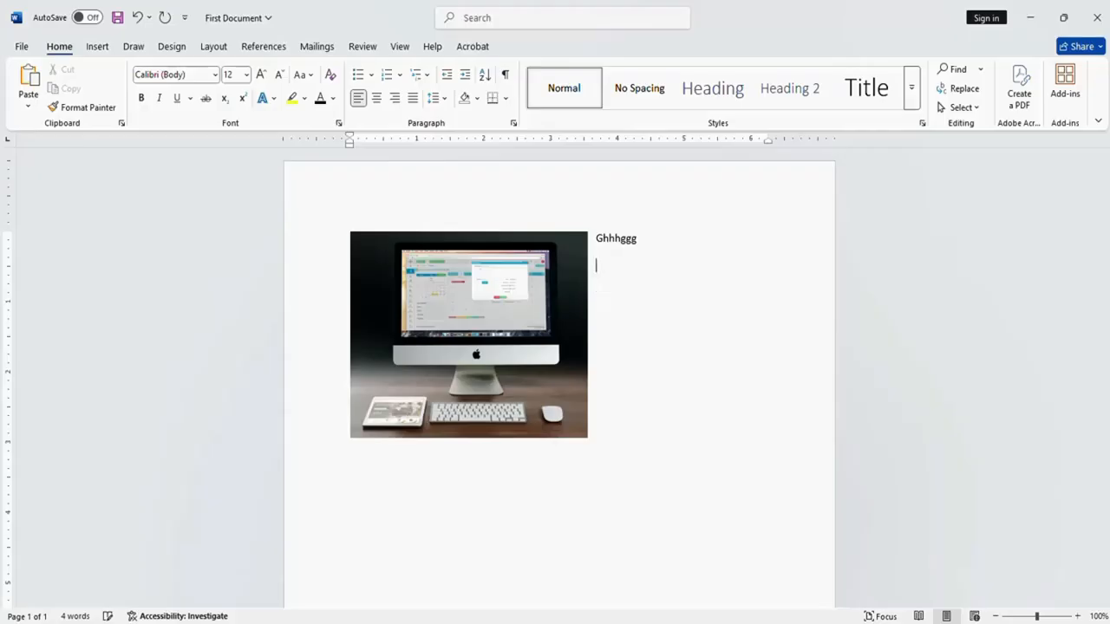
pyautogui.press('BackSpace')
pyautogui.press('BackSpace')
pyautogui.press('BackSpace')
pyautogui.press('BackSpace')
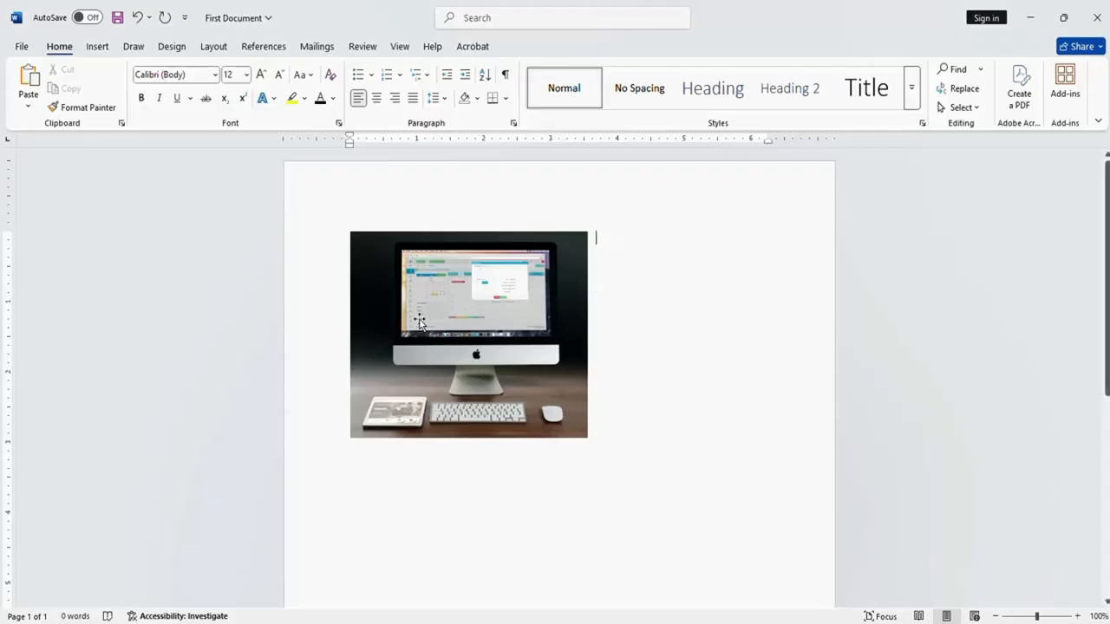
pyautogui.click(466, 284)
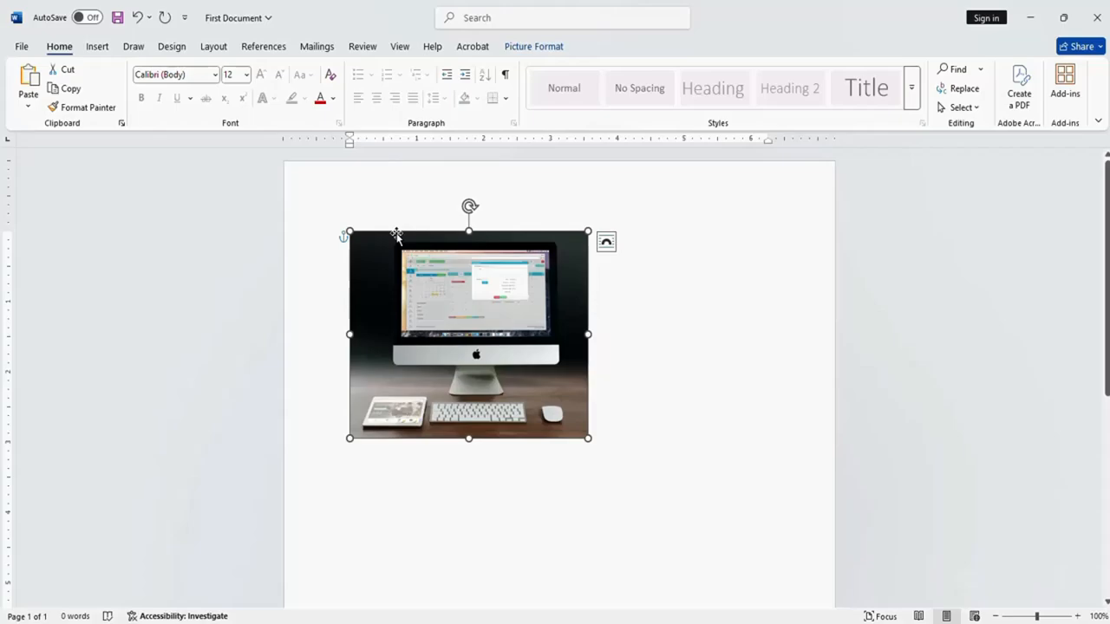
pyautogui.press('Delete')
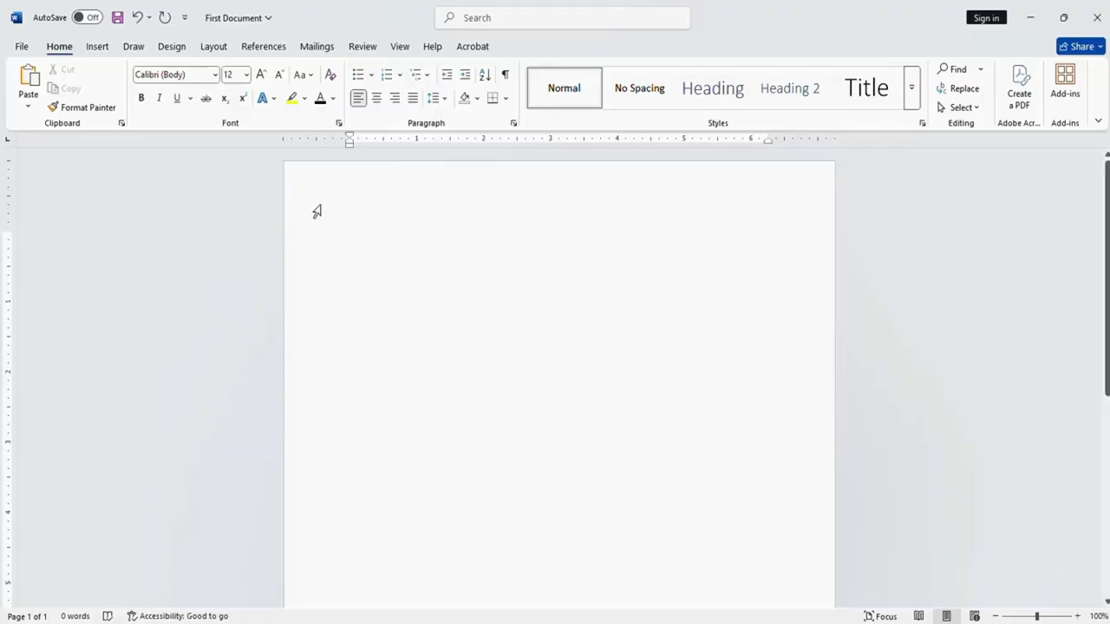
# Step: Insert a table of five columns and three rows at the start of the blank page
pyautogui.click(96, 49)
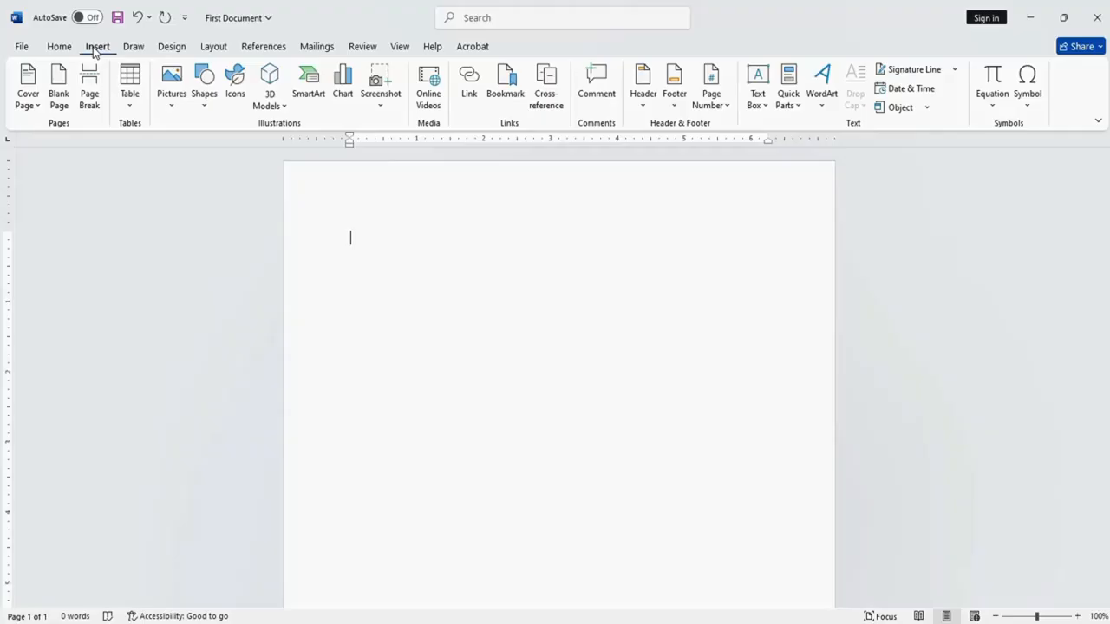
pyautogui.click(131, 107)
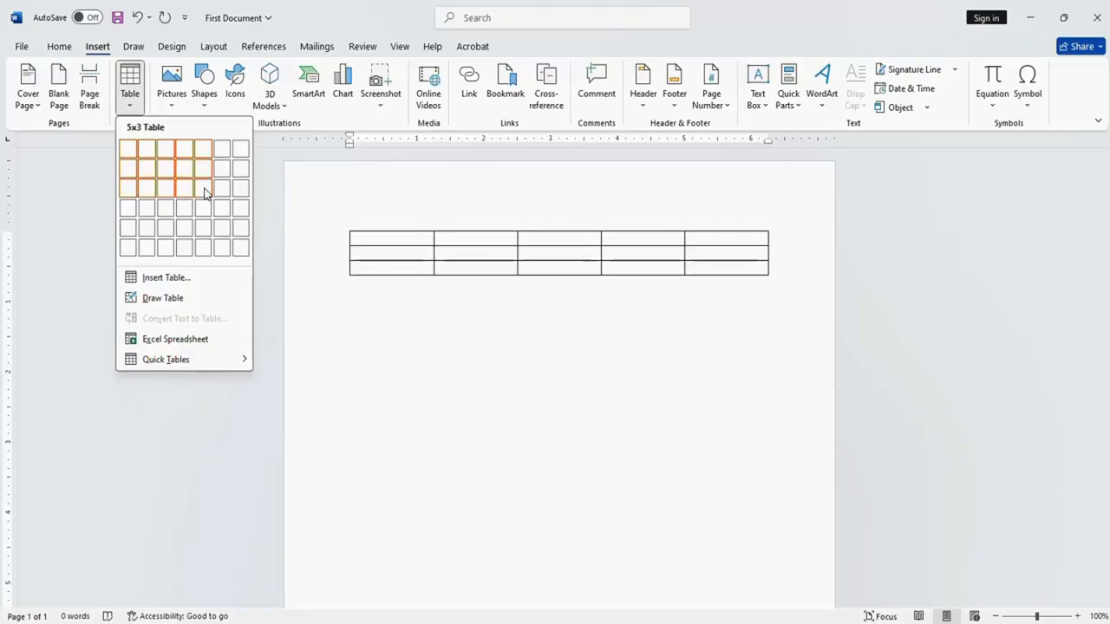
pyautogui.click(205, 193)
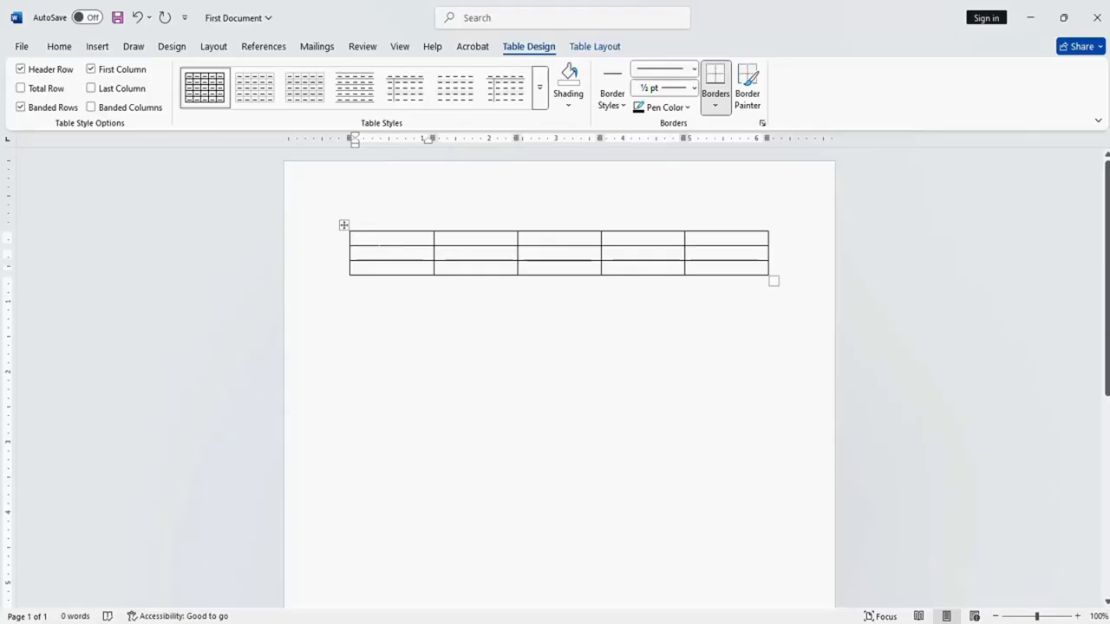
# Step: Select the entire five-column table and delete it from the page
pyautogui.moveTo(347, 245)
pyautogui.click(343, 226)
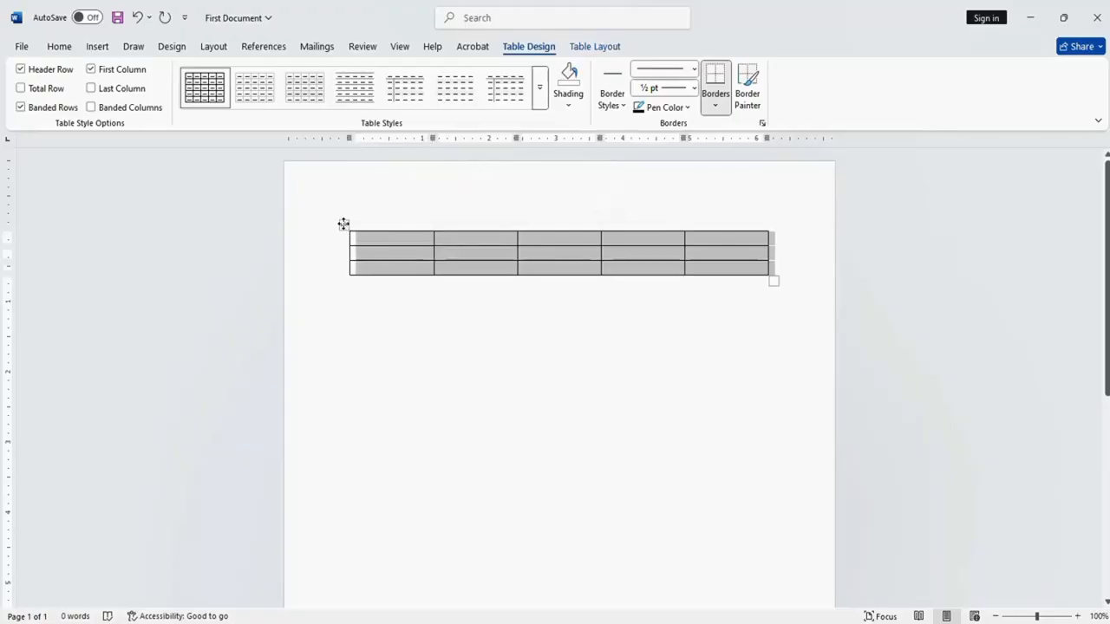
pyautogui.rightClick(343, 225)
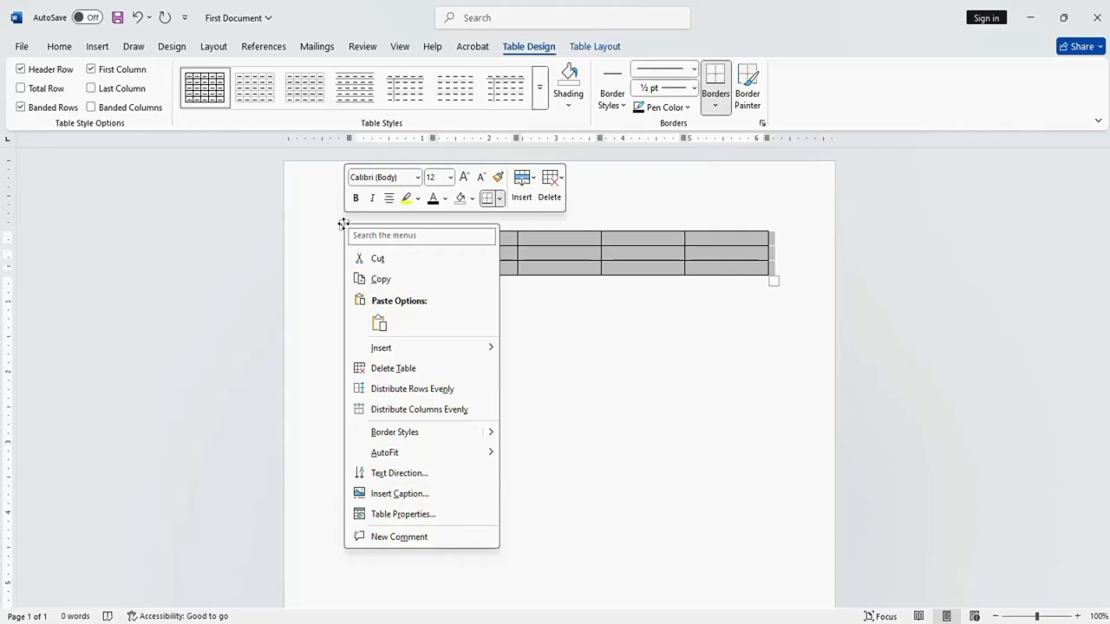
pyautogui.click(394, 369)
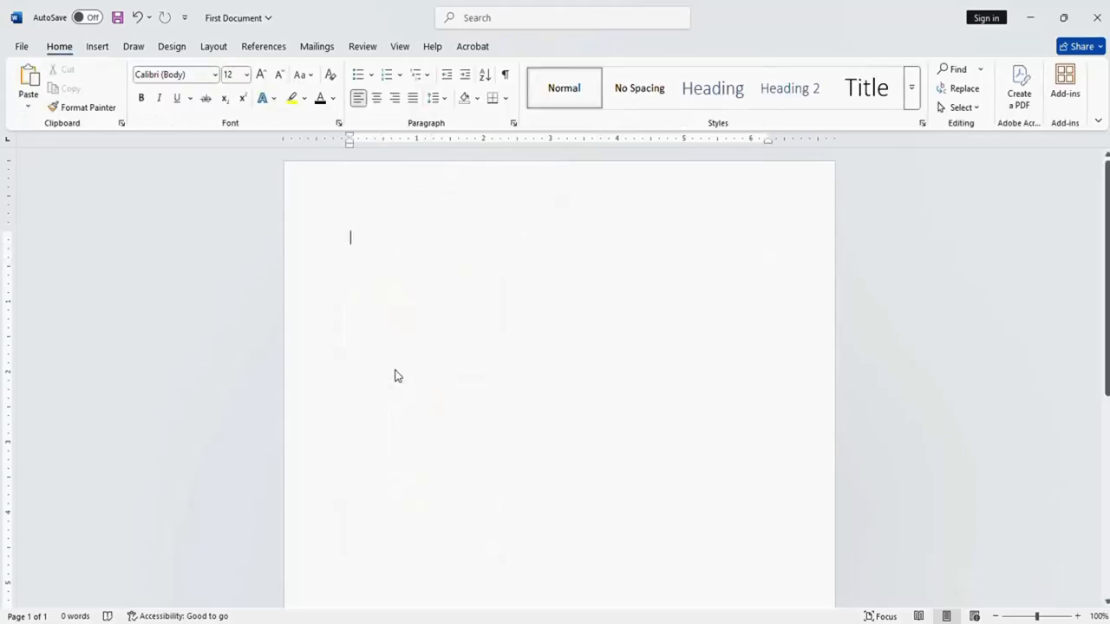
# Step: Insert a table with custom dimensions of 10 columns and 5 rows, using an automatic fixed column width
pyautogui.click(98, 48)
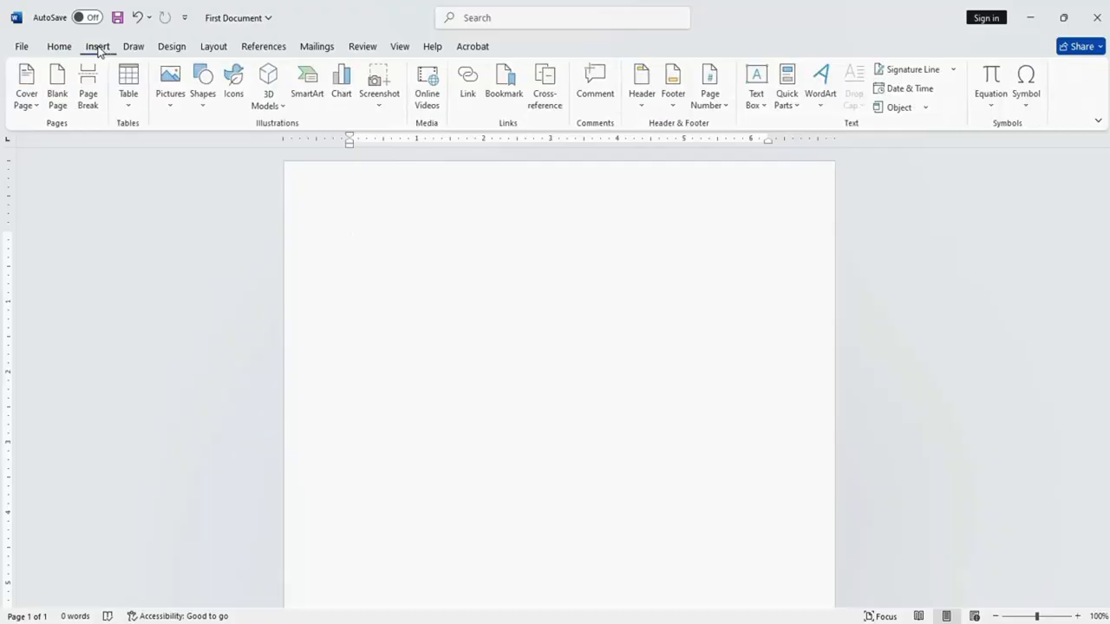
pyautogui.click(129, 109)
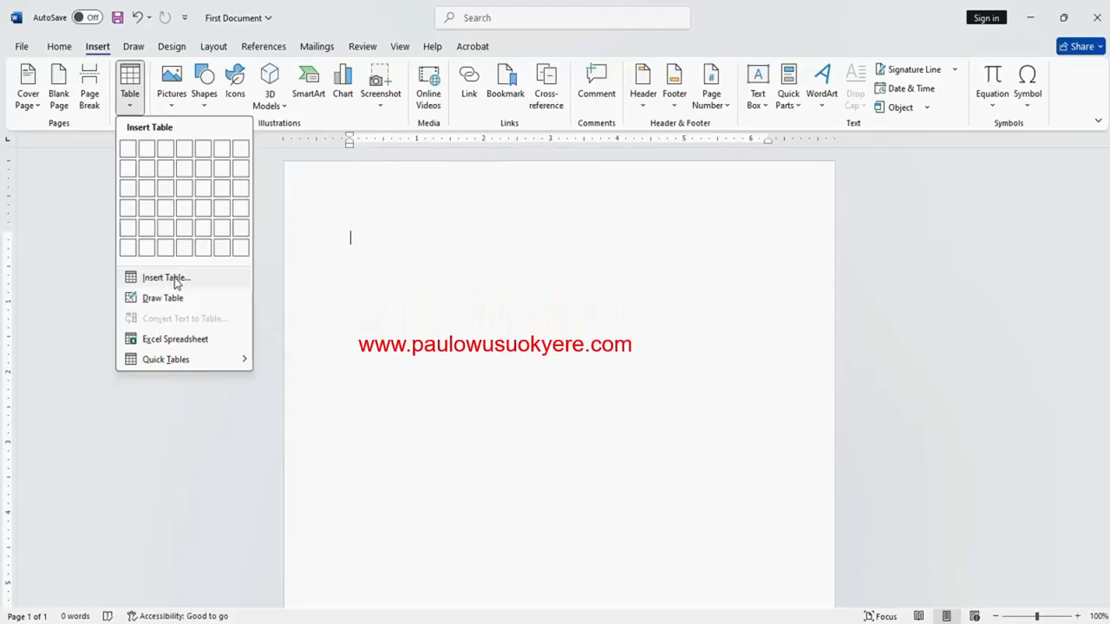
pyautogui.click(333, 233)
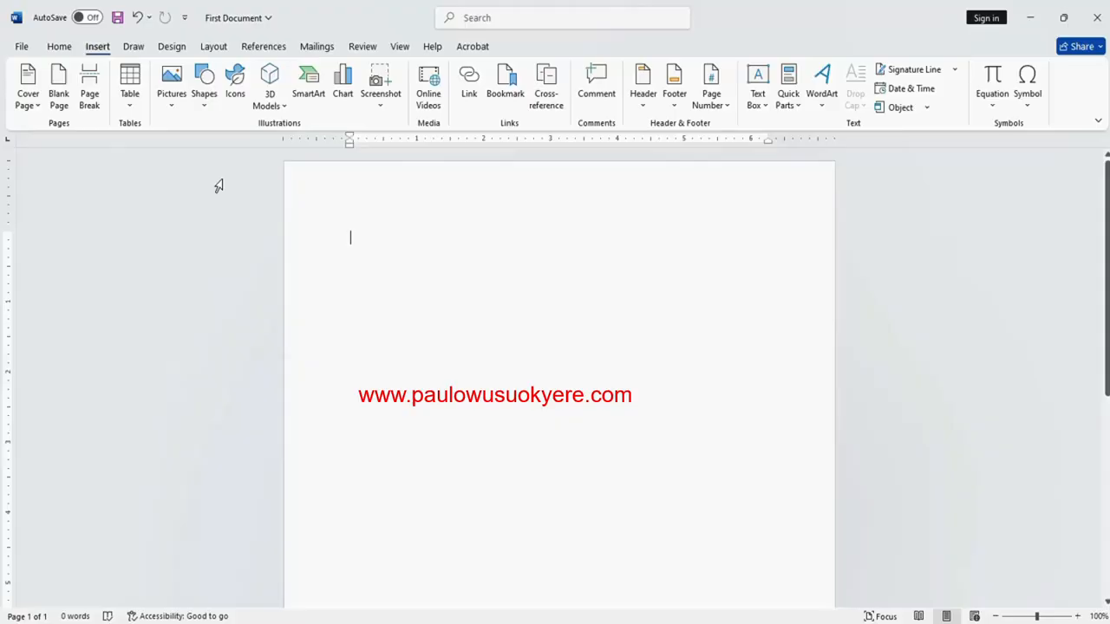
pyautogui.click(131, 104)
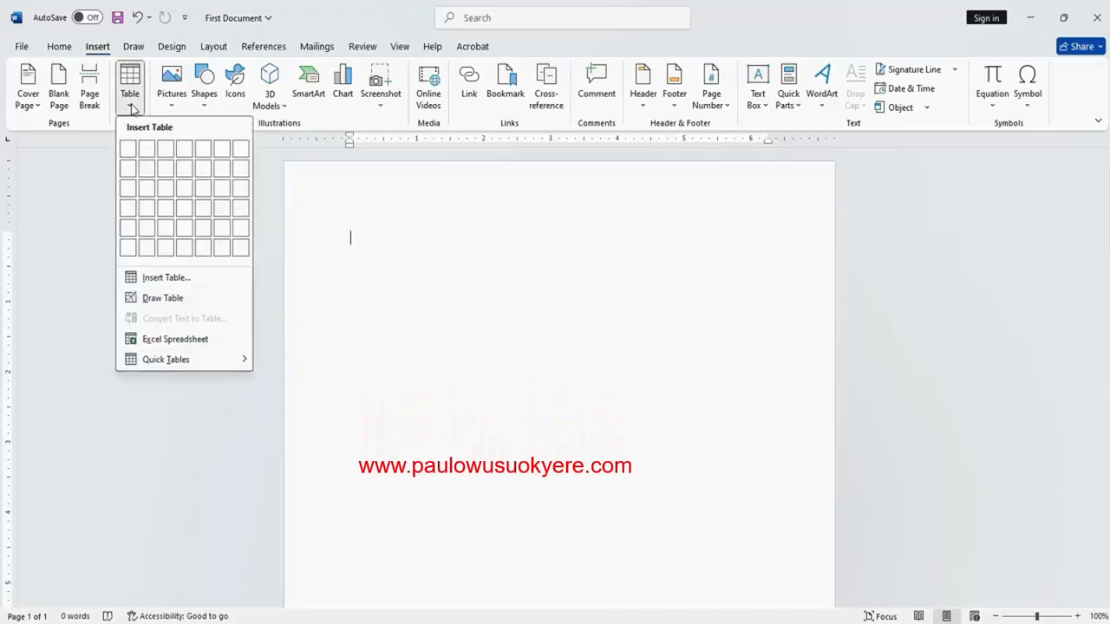
pyautogui.click(158, 278)
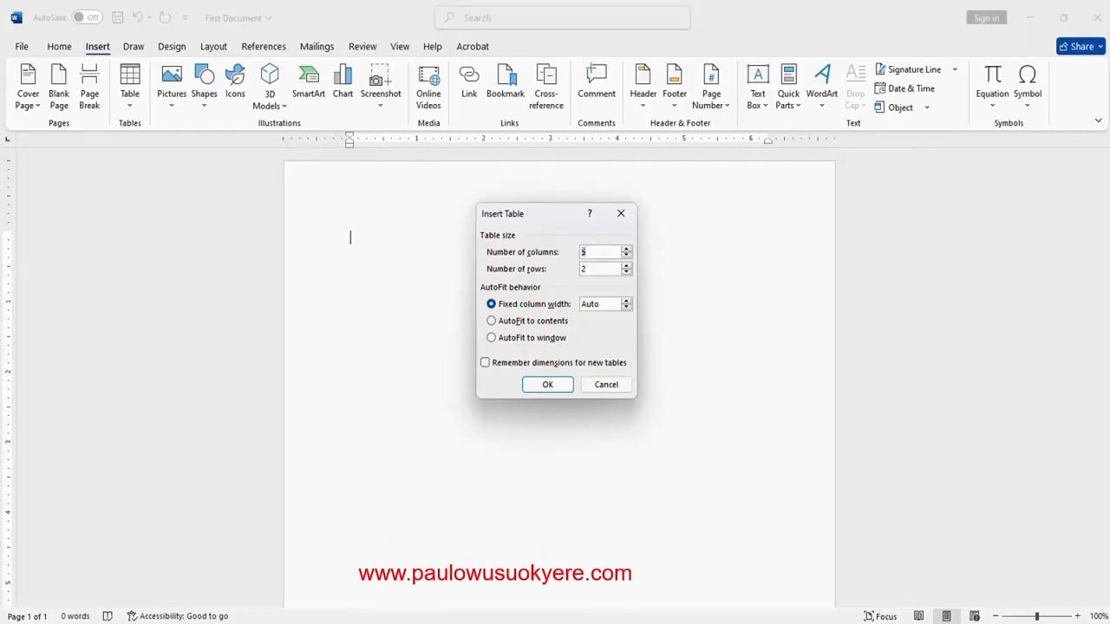
pyautogui.write('10')
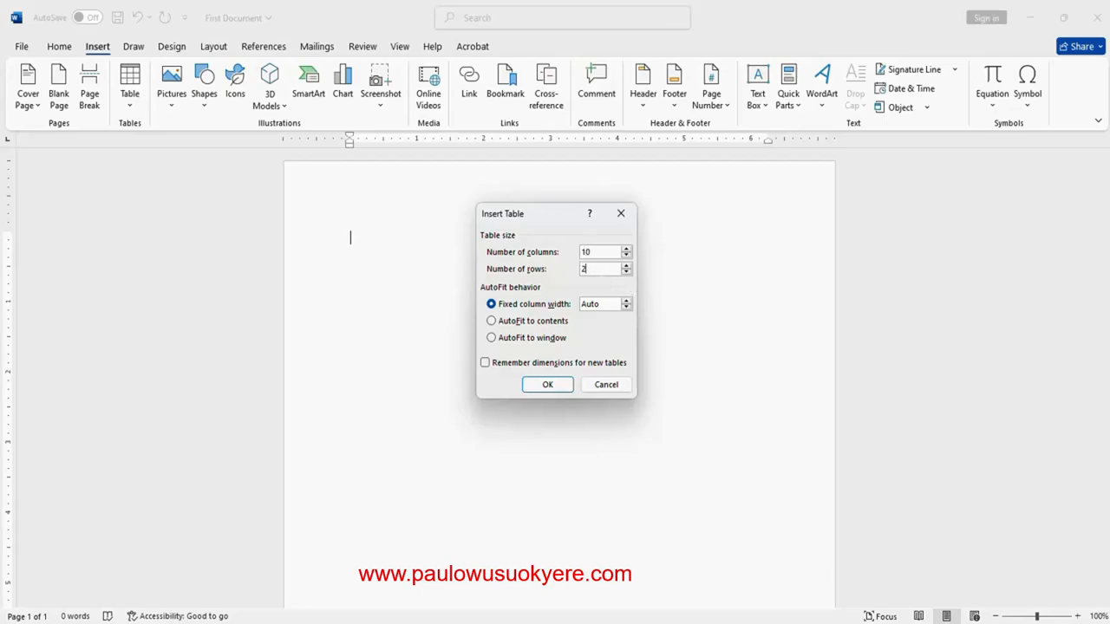
pyautogui.write('5')
pyautogui.click(546, 384)
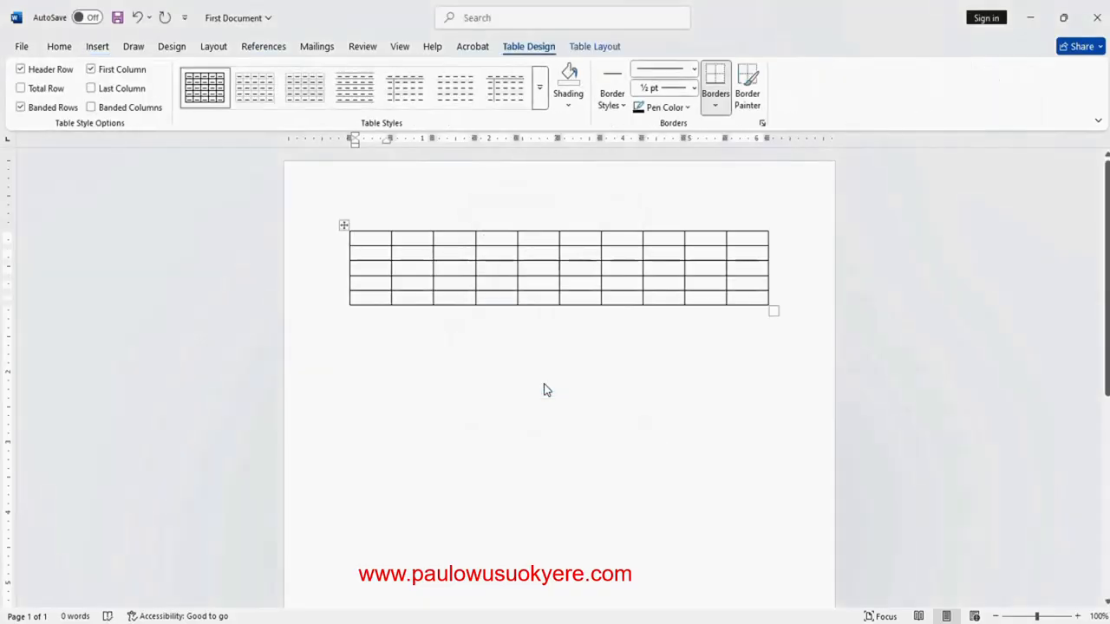
# Step: Select the entire table of 10 columns and 5 rows and delete it from the page
pyautogui.click(345, 227)
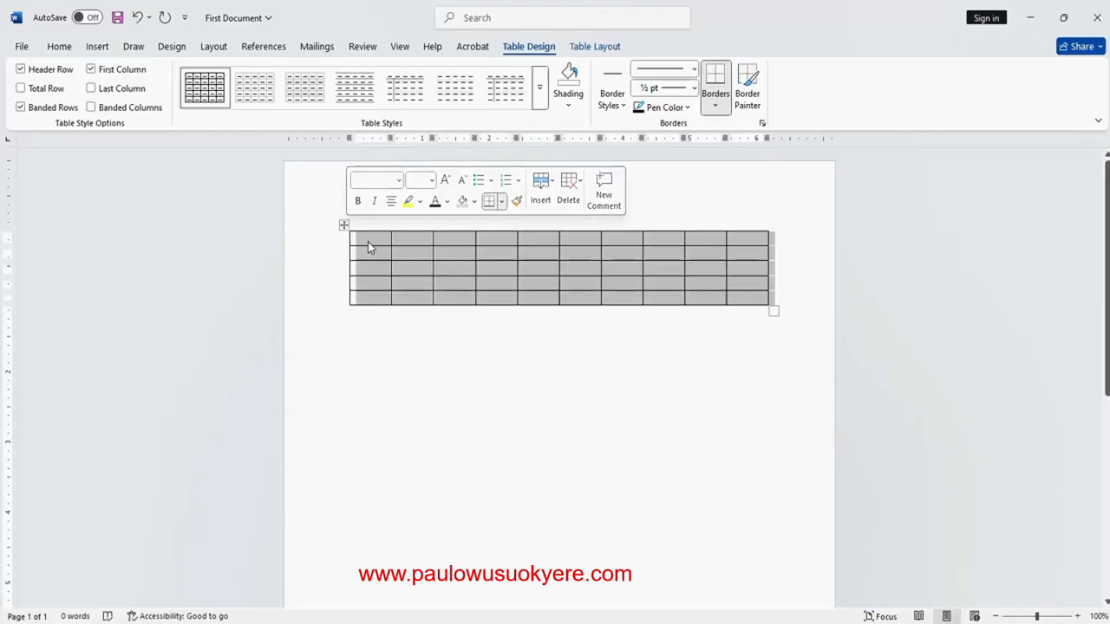
pyautogui.rightClick(368, 241)
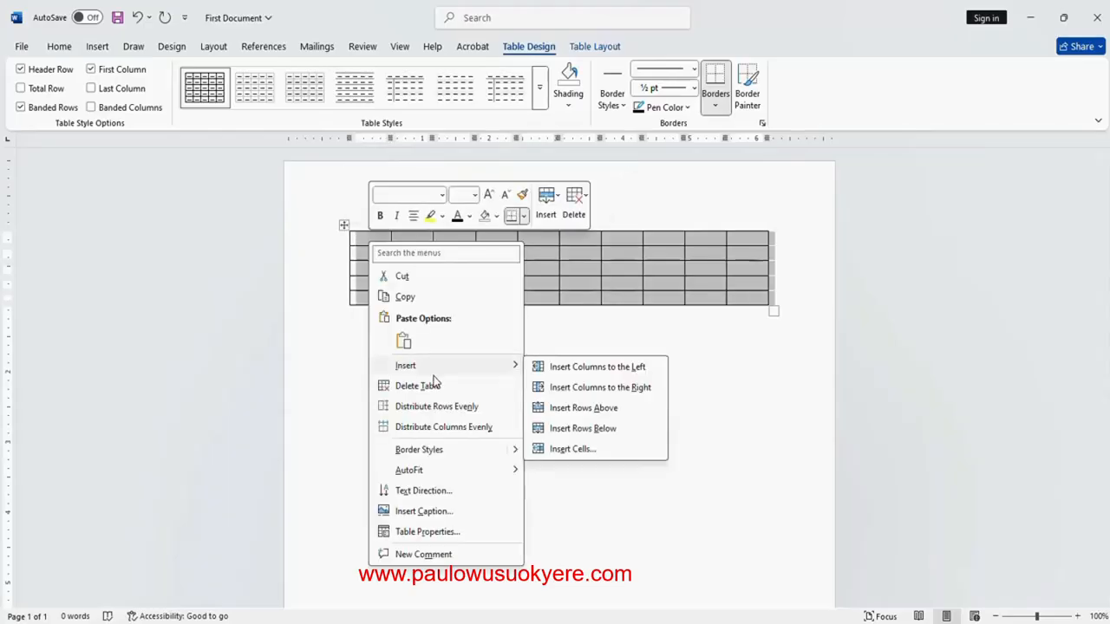
pyautogui.click(422, 386)
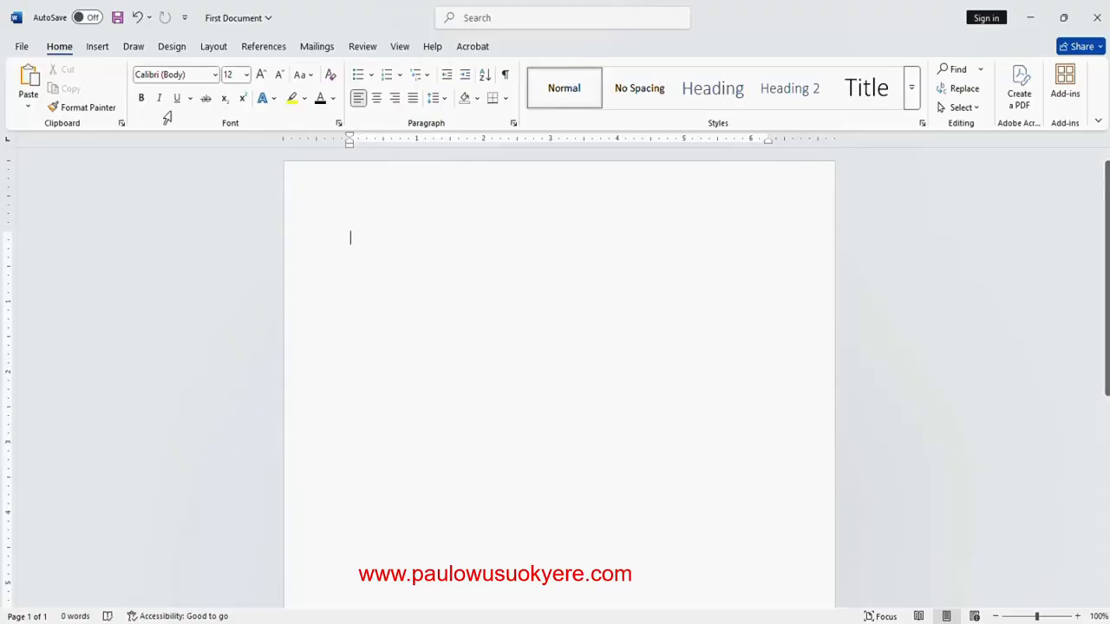
# Step: Insert a table of three columns and three rows at the start of the blank page
pyautogui.click(98, 47)
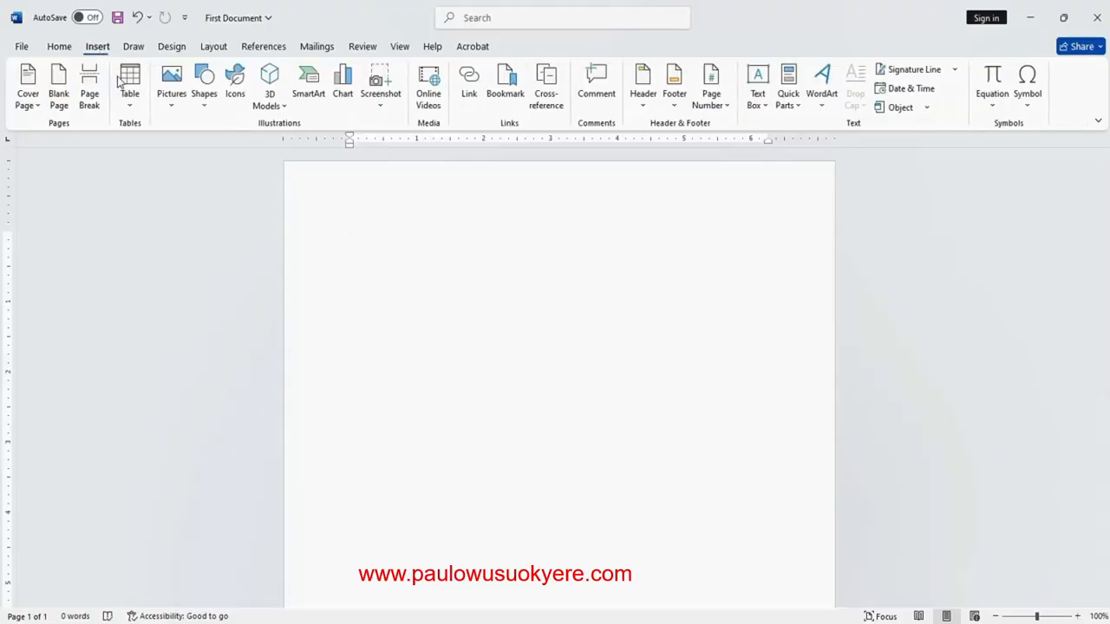
pyautogui.click(130, 104)
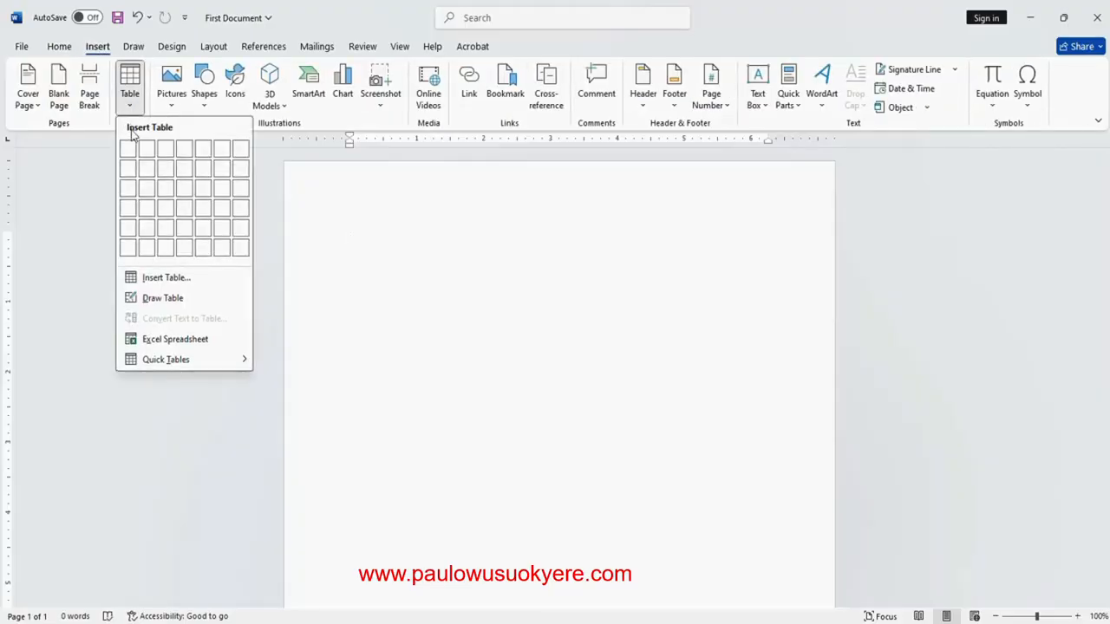
pyautogui.click(167, 187)
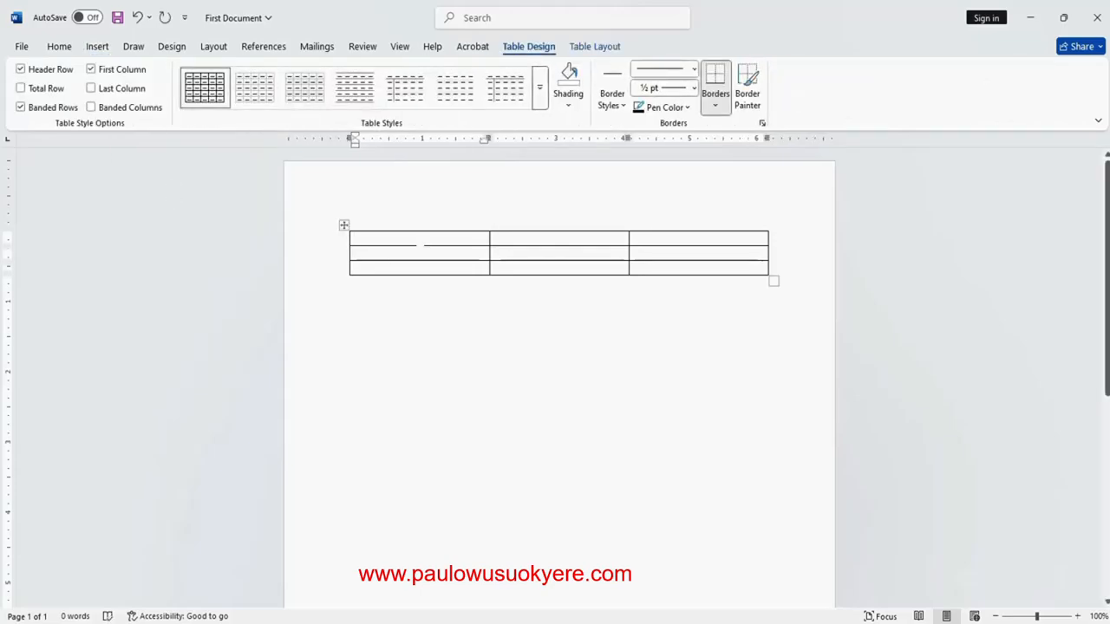
# Step: Fill the table's first row with the headings NAME, AGE and GENDER
pyautogui.write('NAME')
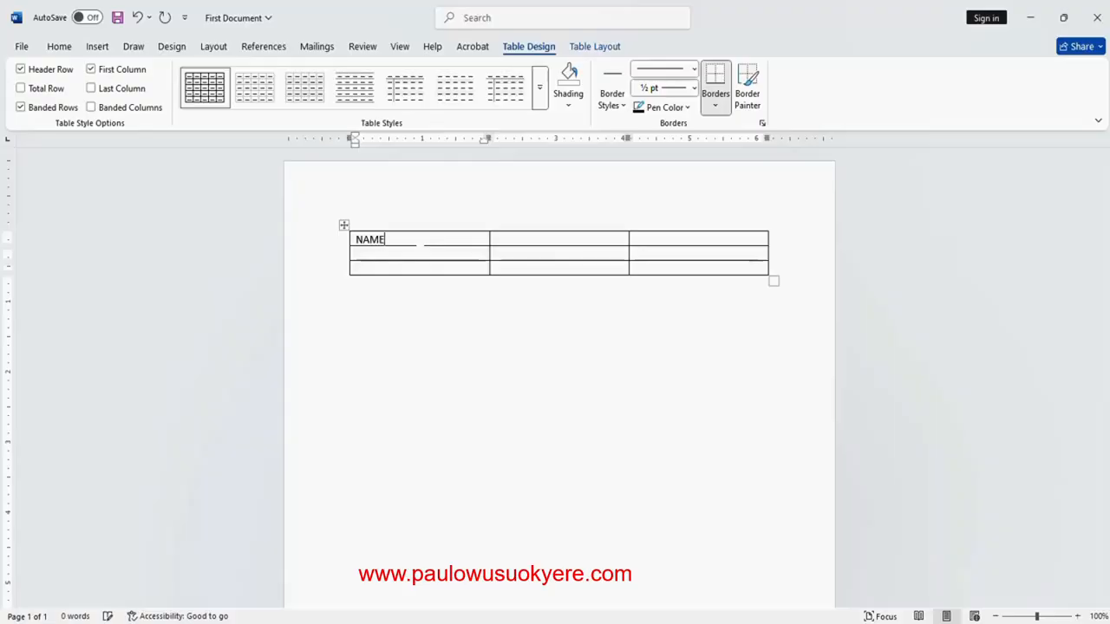
pyautogui.click(593, 240)
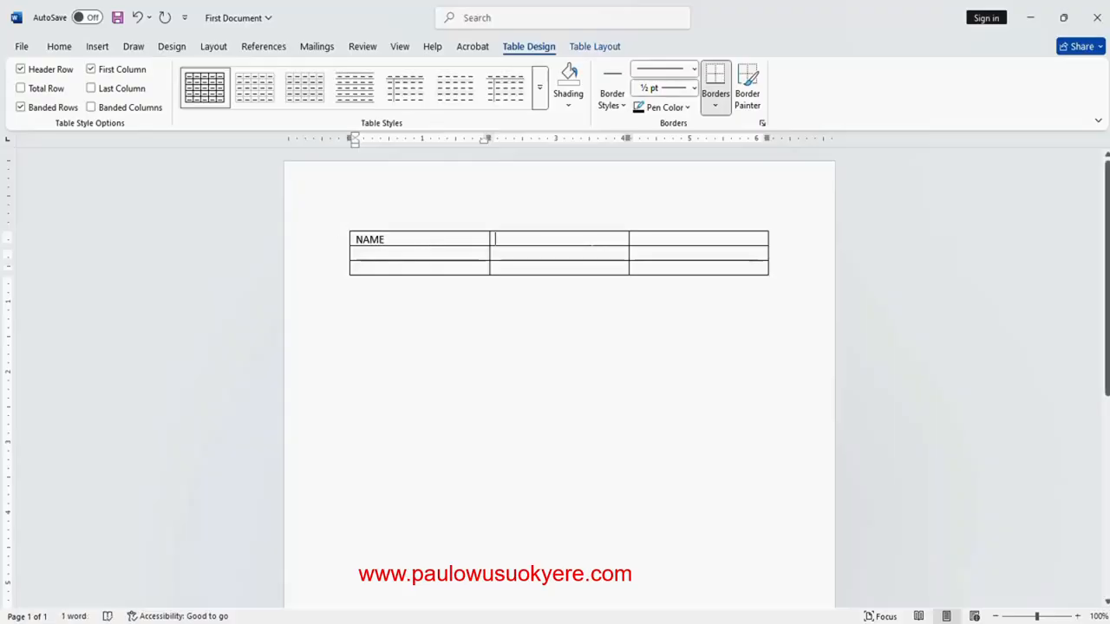
pyautogui.write('AGE')
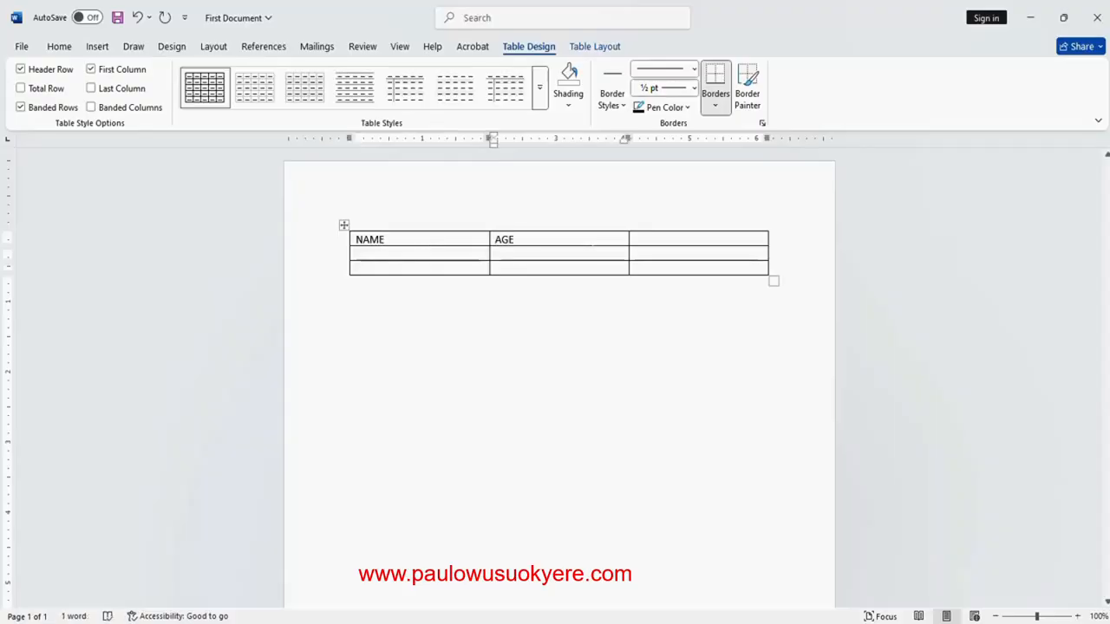
pyautogui.click(654, 244)
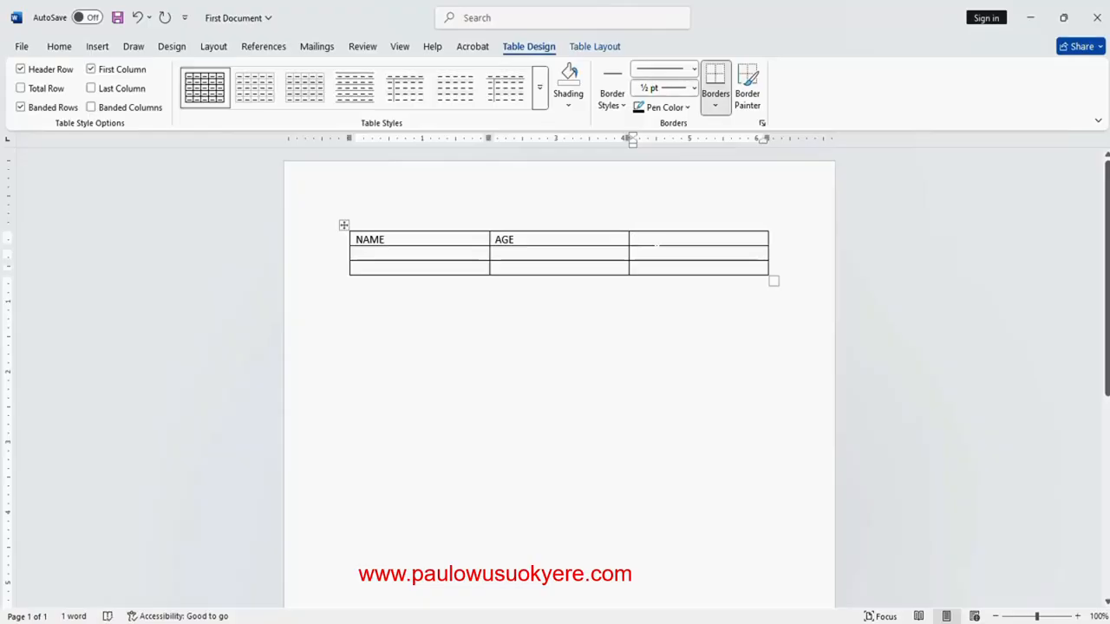
pyautogui.write('GEN')
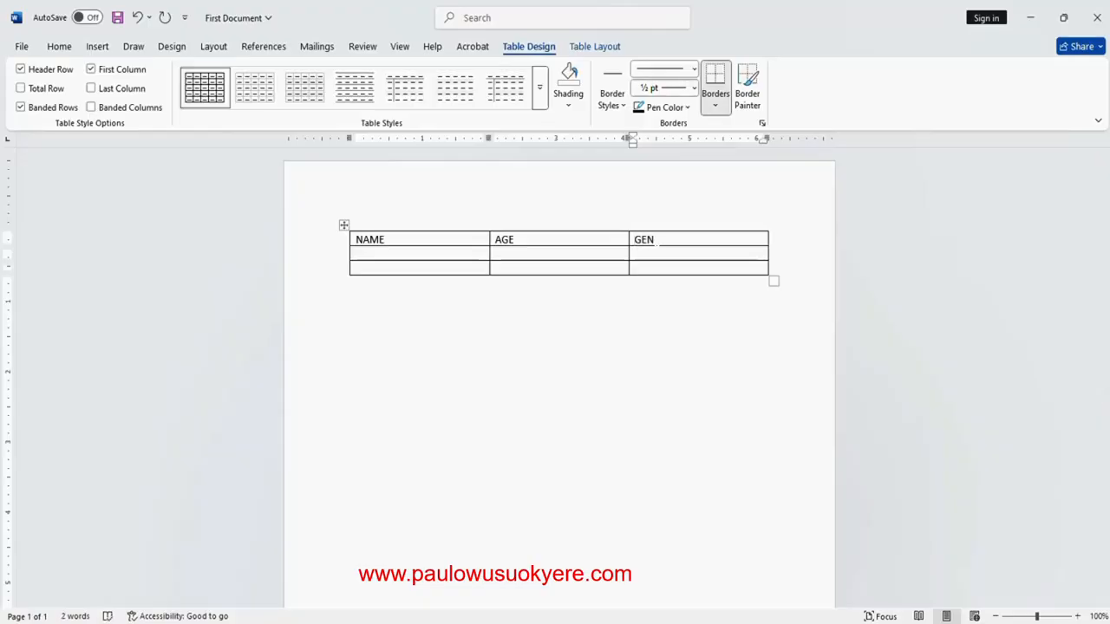
pyautogui.write('DER')
# Step: Fill the second row with a person's first name, age 15 and gender MALE
pyautogui.click(356, 253)
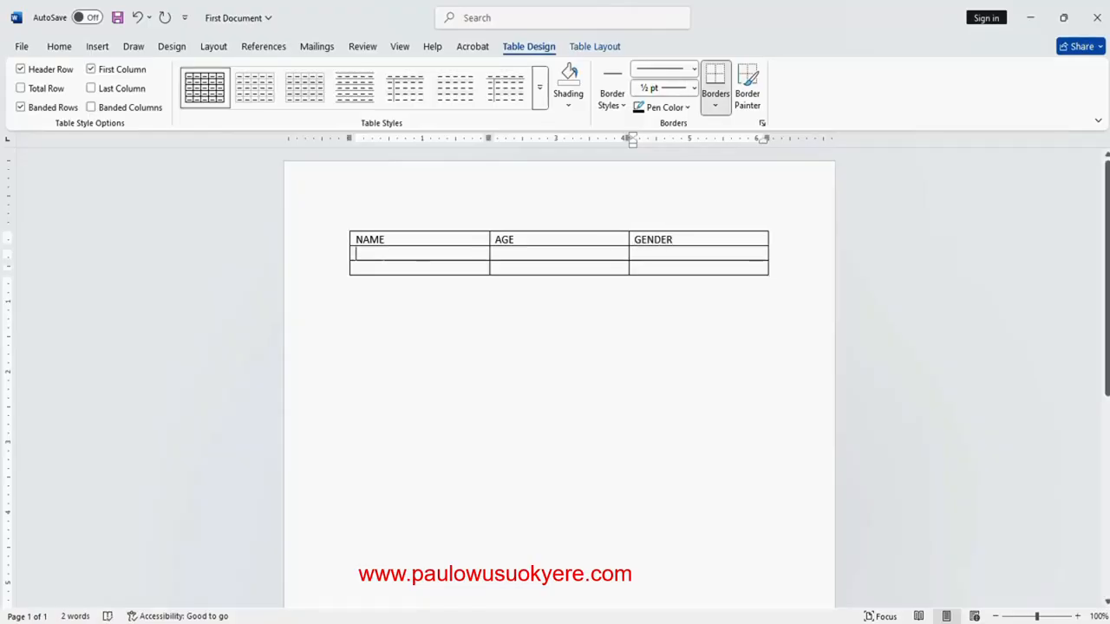
pyautogui.write('PAUL')
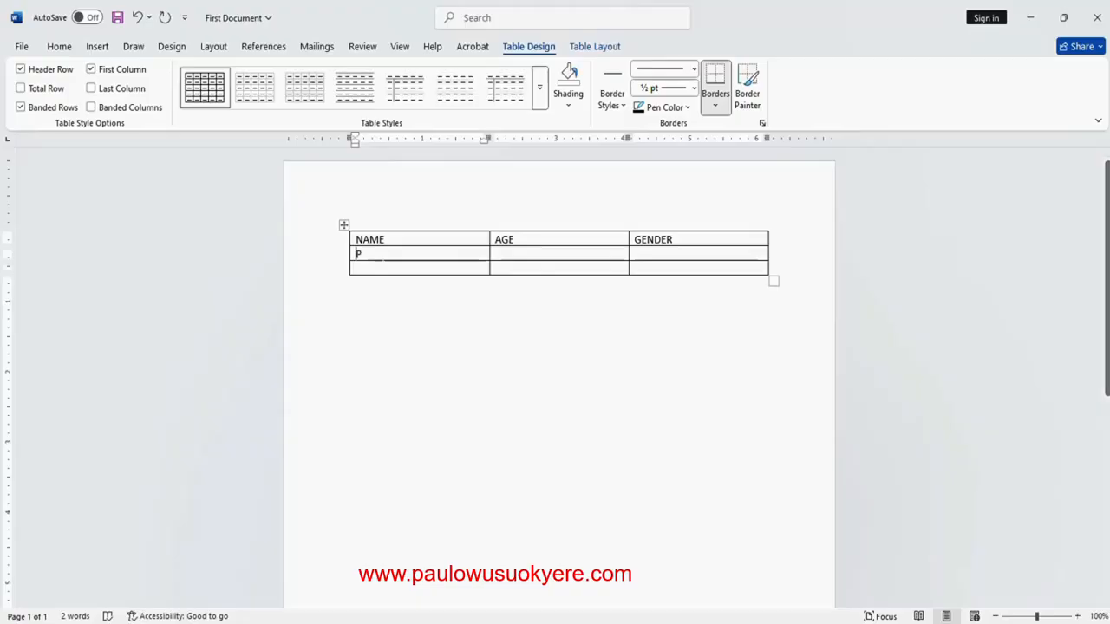
pyautogui.click(496, 252)
pyautogui.write('15')
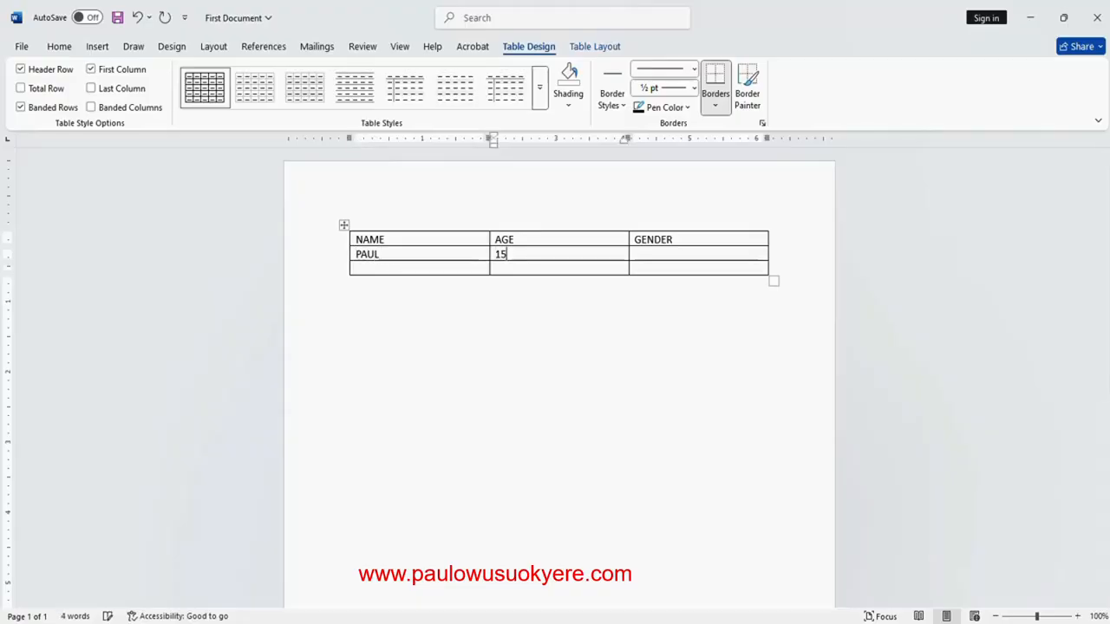
pyautogui.click(651, 257)
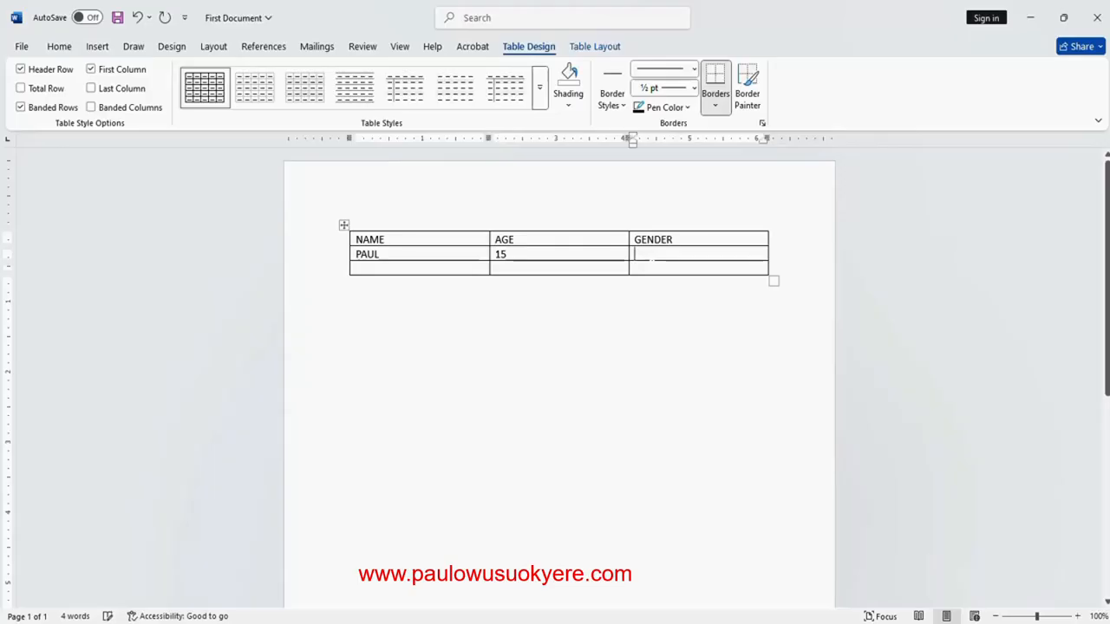
pyautogui.write('MALE')
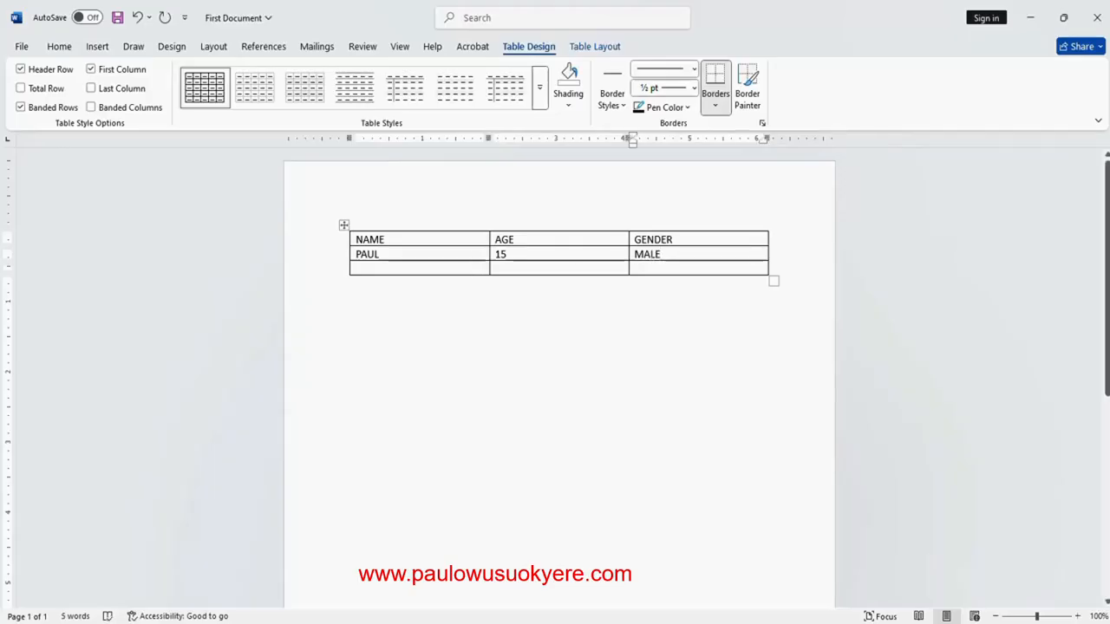
# Step: Fill the third row with another person's first name, age 10 and gender MALE
pyautogui.click(358, 268)
pyautogui.write('ISAAC')
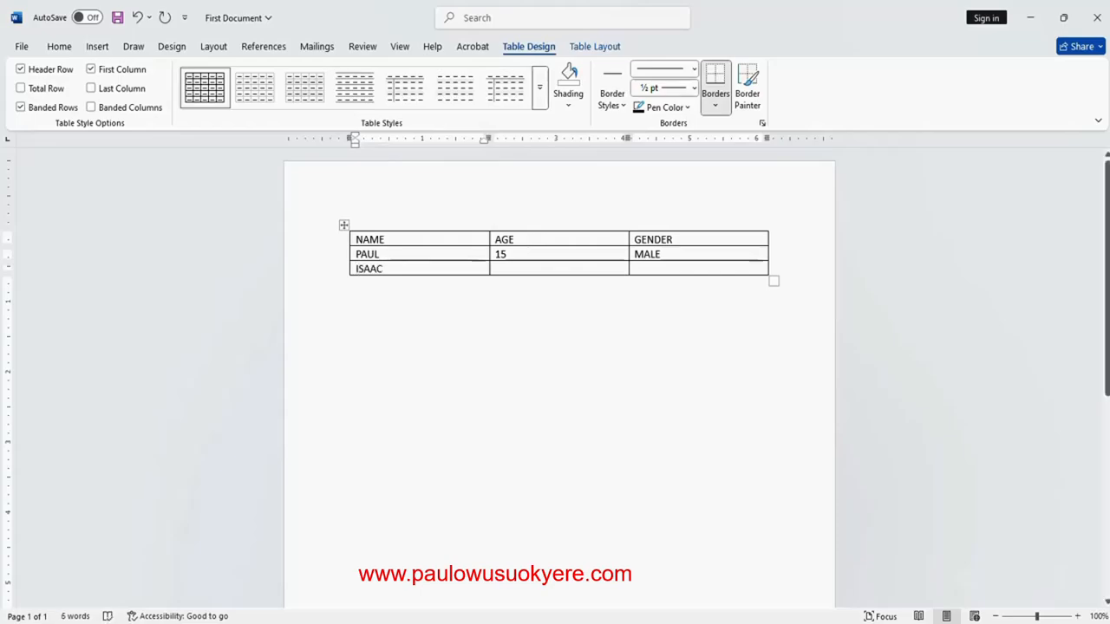
pyautogui.press('Tab')
pyautogui.write('10')
pyautogui.press('Tab')
pyautogui.write('MALE')
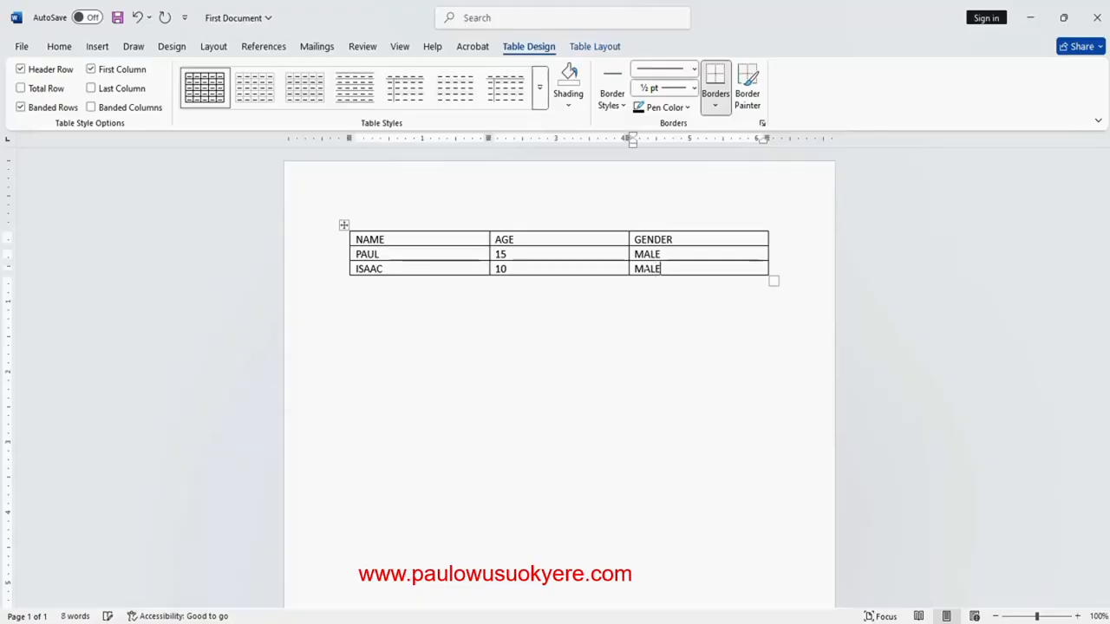
# Step: Select the whole heading row from NAME to GENDER and make its text bold
pyautogui.click(389, 240)
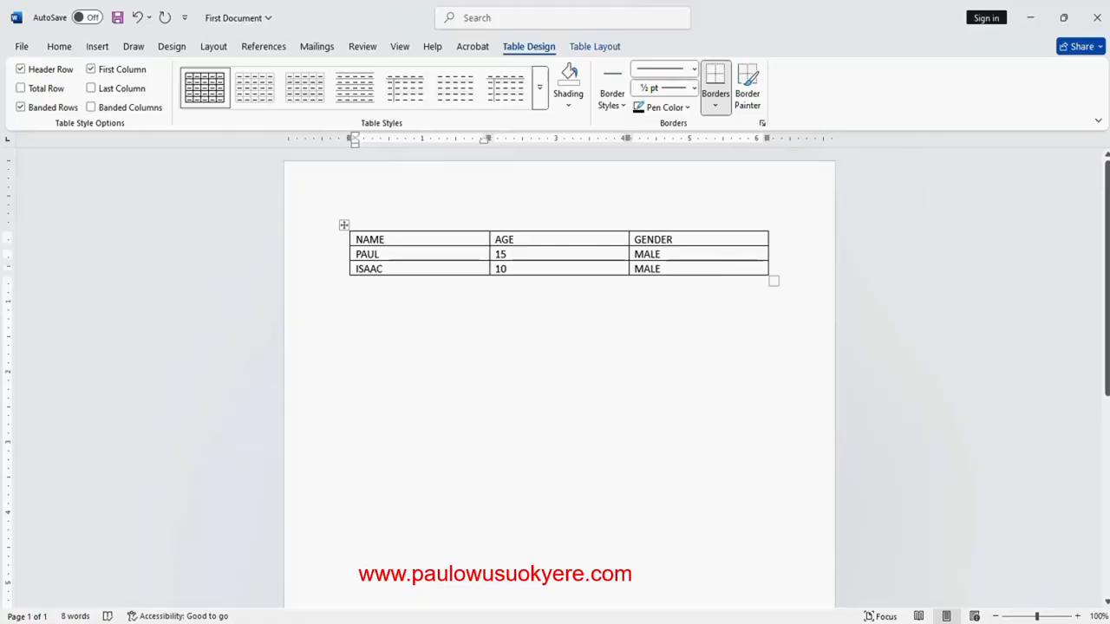
pyautogui.hotkey('shift', 'Home')
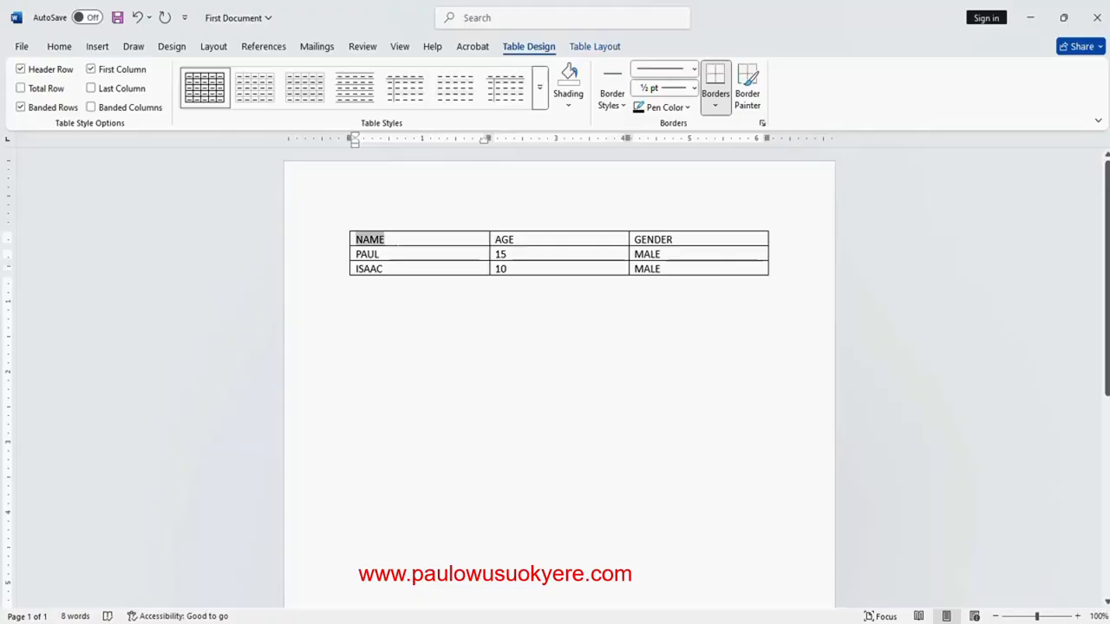
pyautogui.hotkey('shift', 'Right')
pyautogui.hotkey('shift', 'Right')
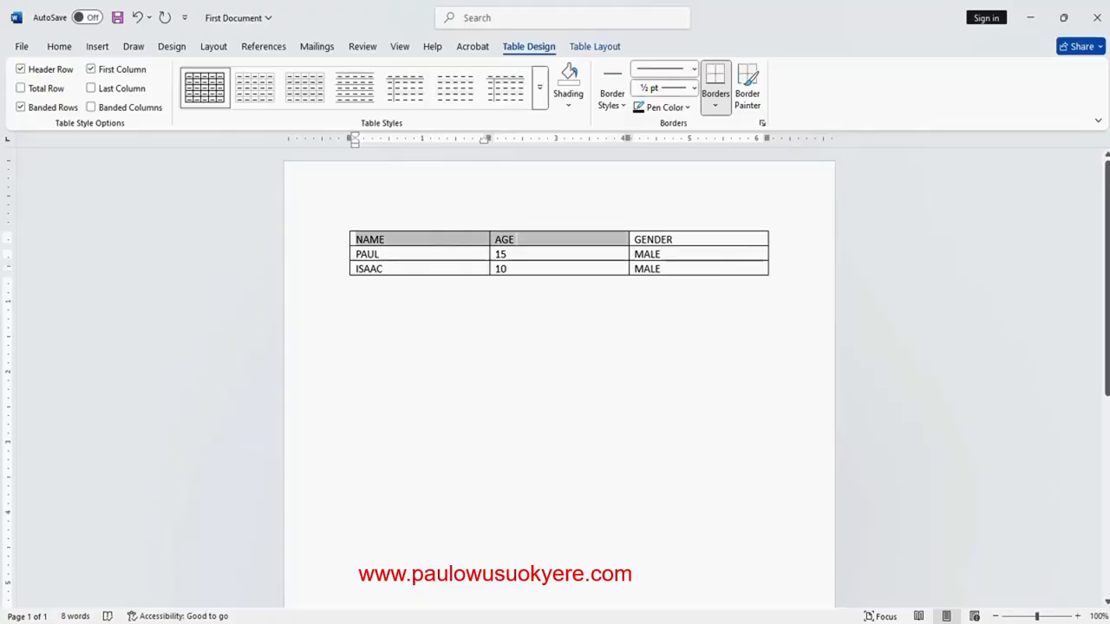
pyautogui.hotkey('shift', 'Right')
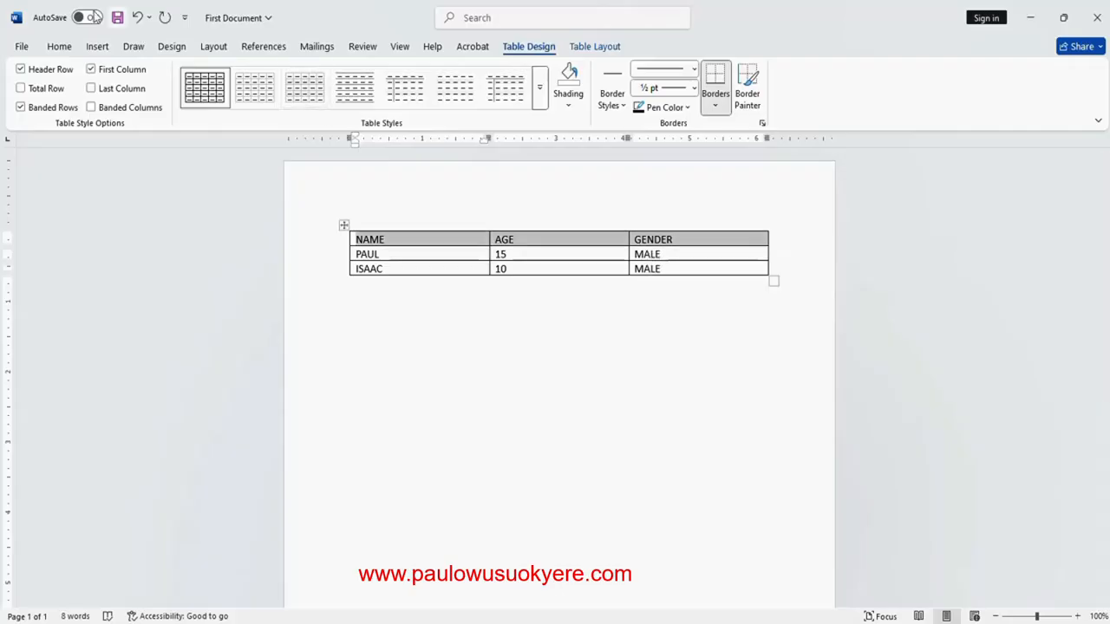
pyautogui.click(59, 48)
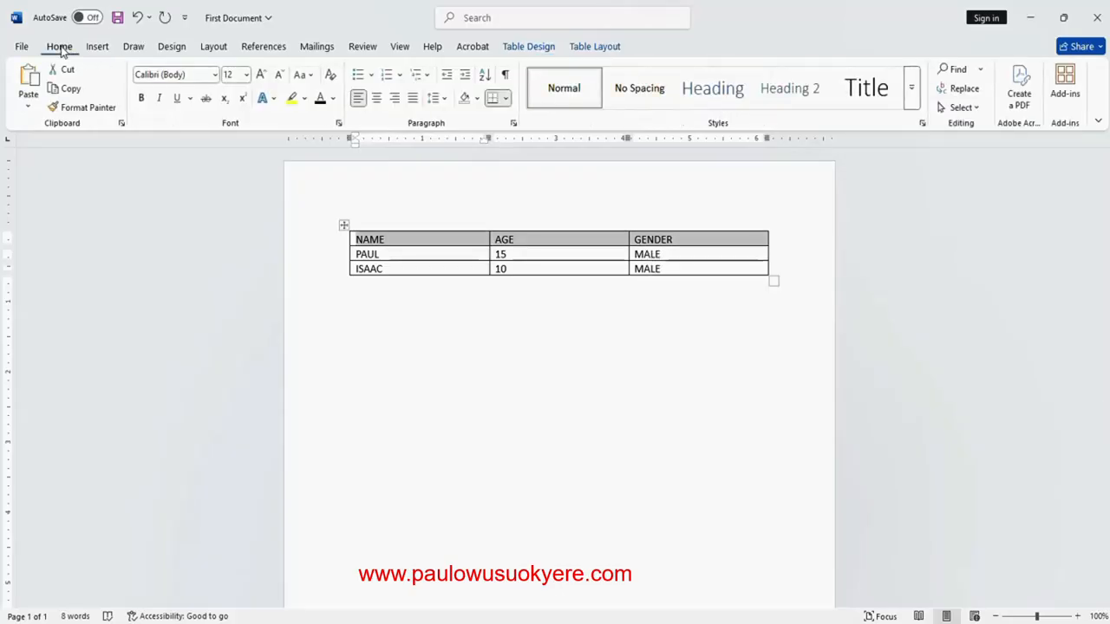
pyautogui.click(142, 102)
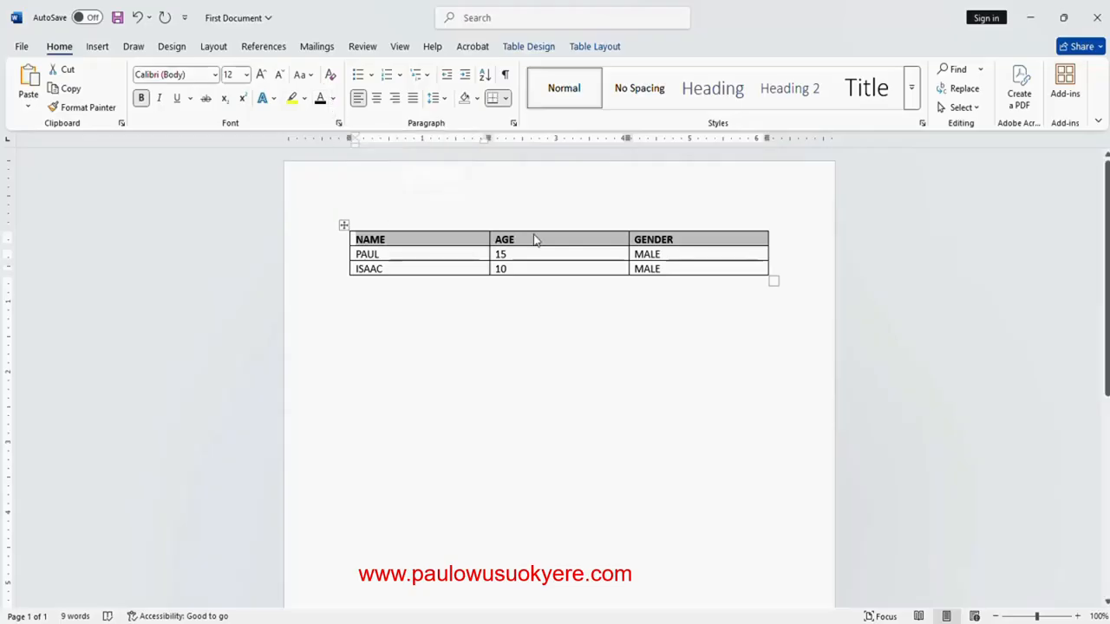
# Step: Try centre and right alignment on the heading row, and set it back to left alignment
pyautogui.click(376, 99)
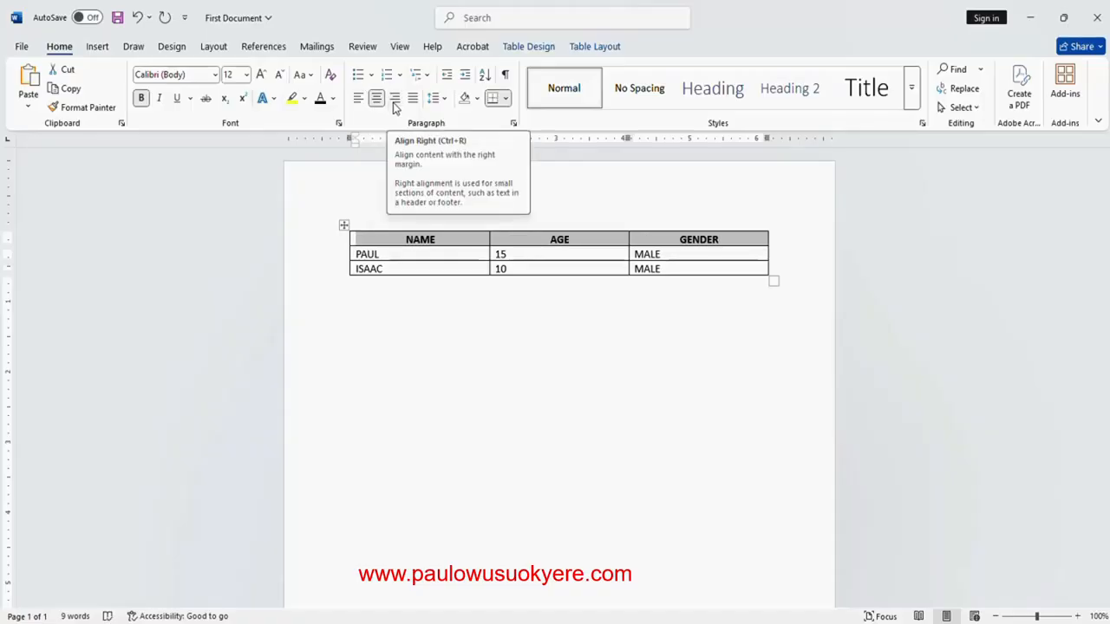
pyautogui.click(395, 98)
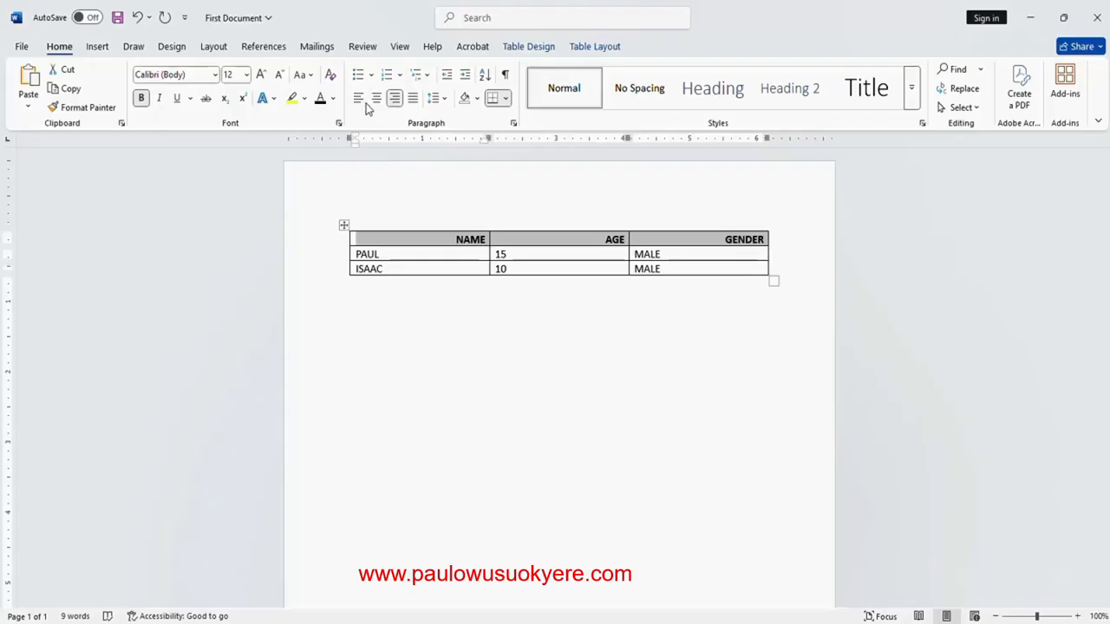
pyautogui.click(360, 104)
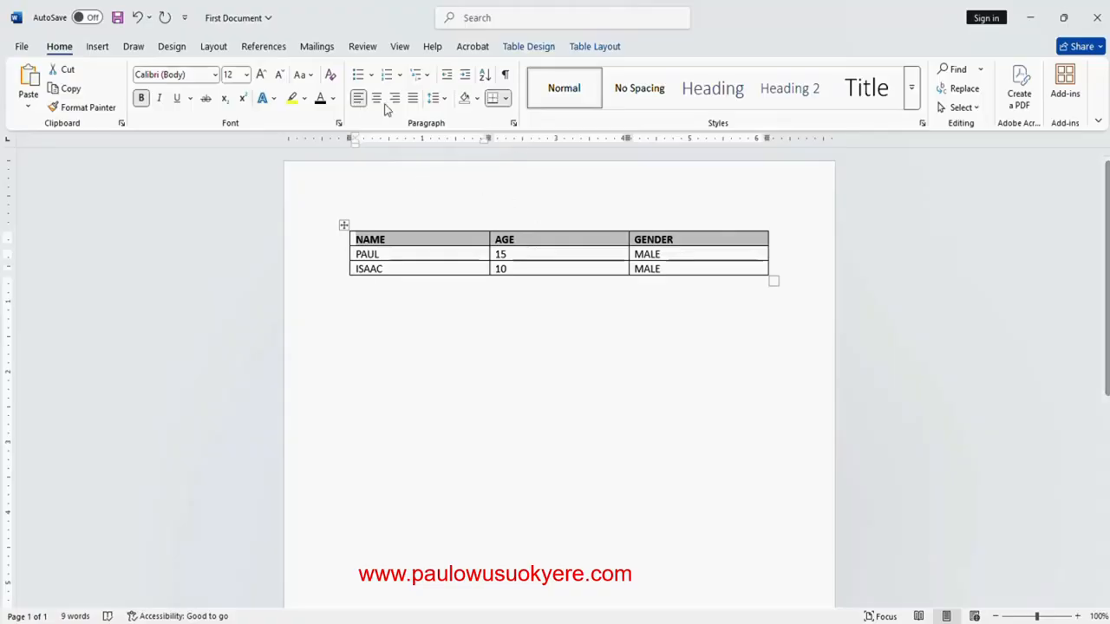
# Step: Apply the blue grid table style with a solid blue header row and banded rows to the table
pyautogui.click(538, 46)
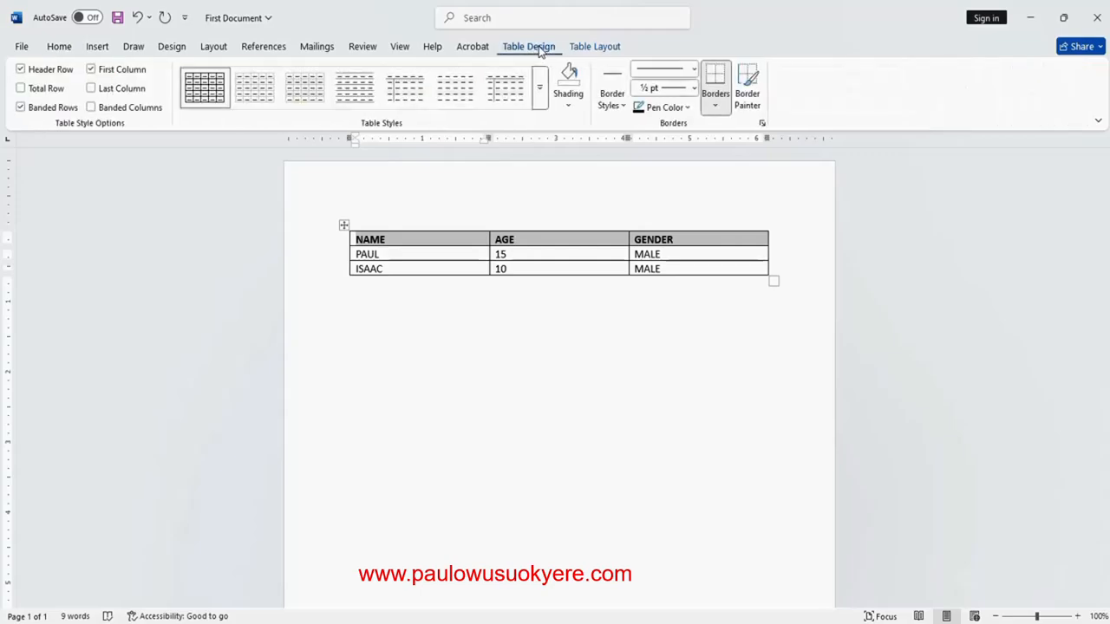
pyautogui.click(539, 95)
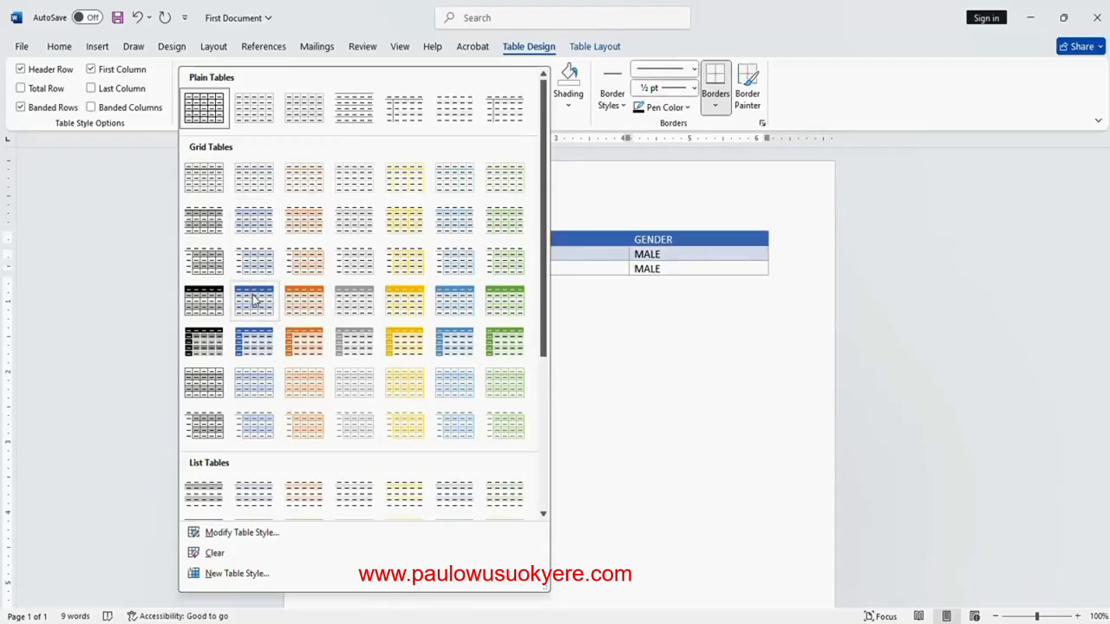
pyautogui.click(253, 297)
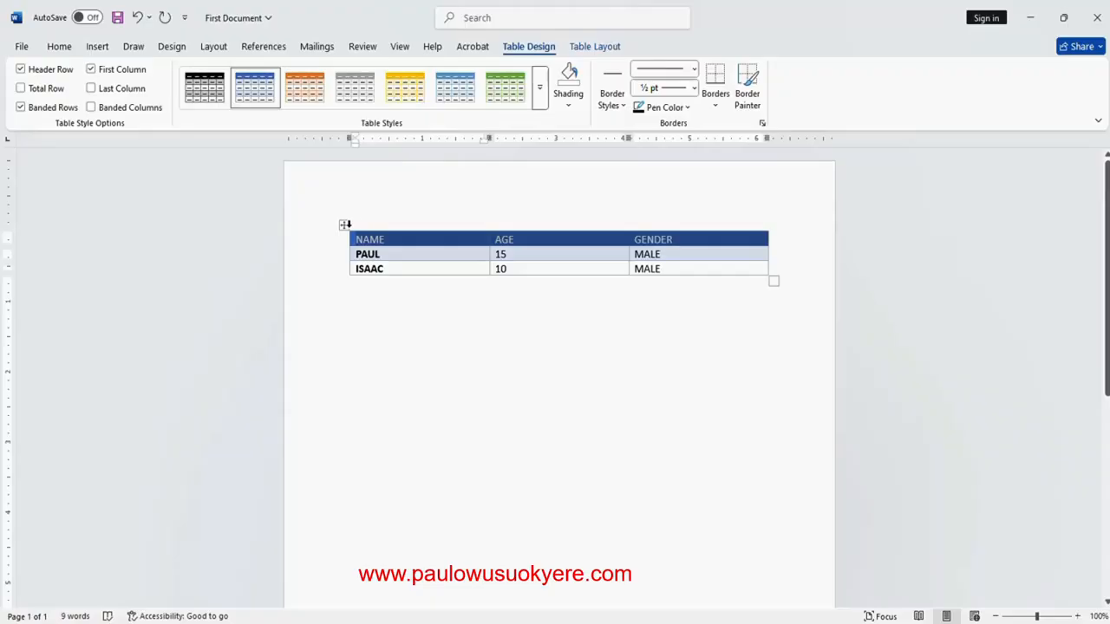
# Step: Select the entire blue-styled table and delete it from the page
pyautogui.rightClick(377, 249)
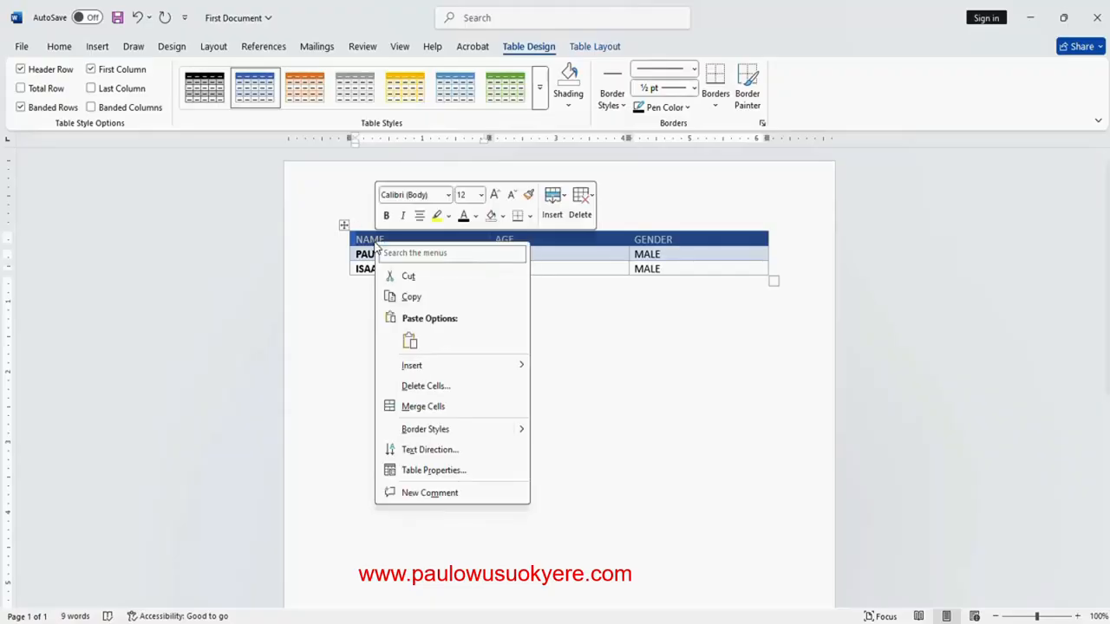
pyautogui.moveTo(424, 363)
pyautogui.click(345, 226)
pyautogui.click(343, 226)
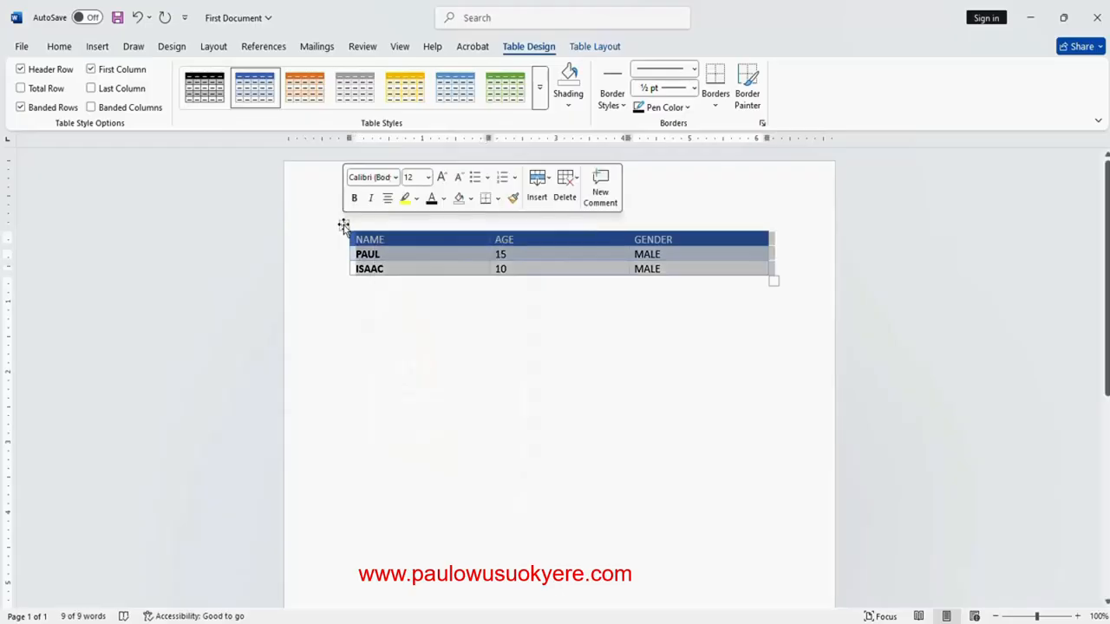
pyautogui.rightClick(344, 227)
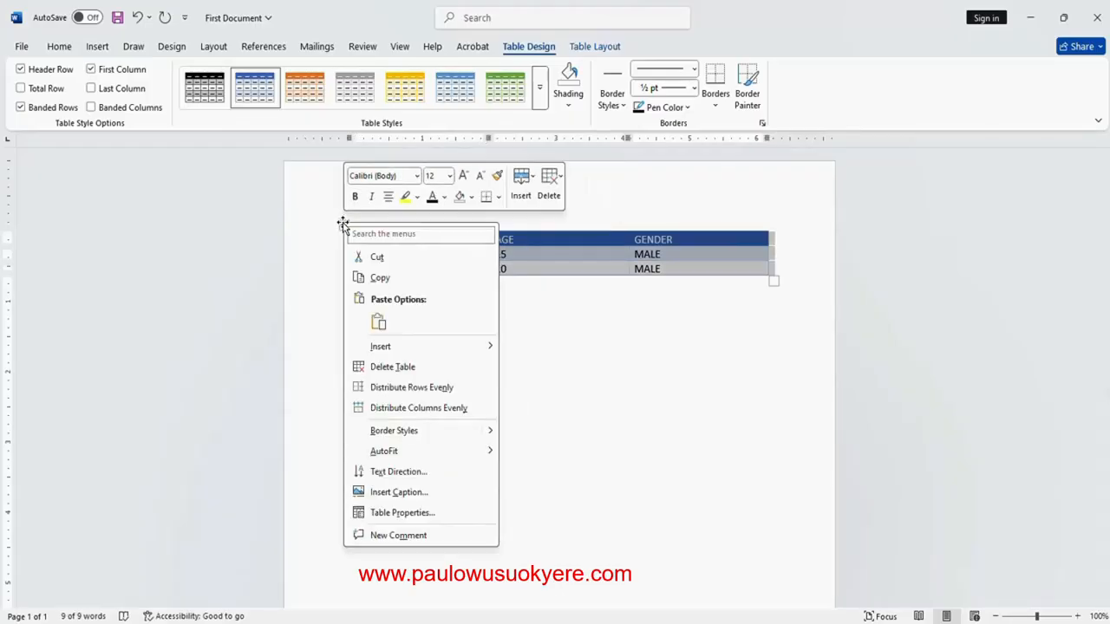
pyautogui.click(390, 372)
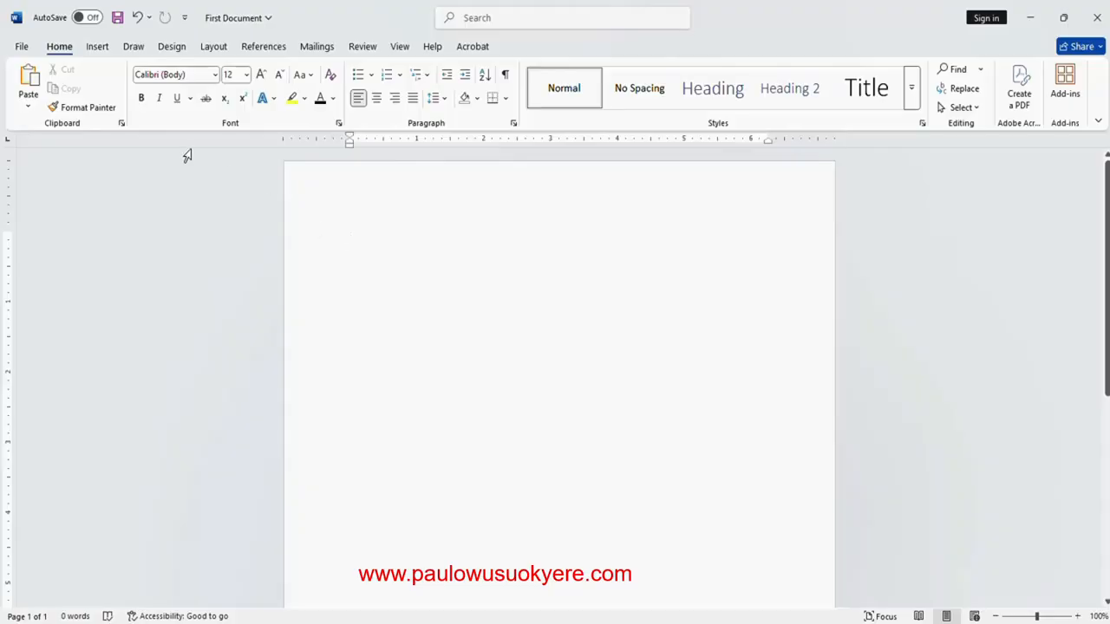
# Step: Insert an empty table of five columns and five rows on the blank page
pyautogui.click(97, 47)
pyautogui.click(129, 87)
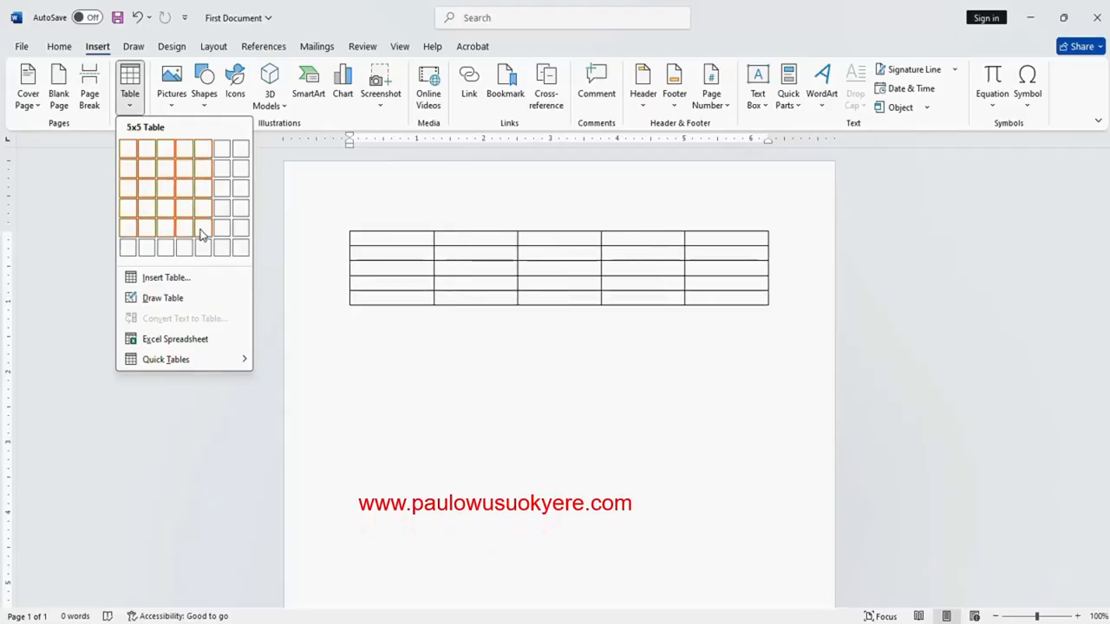
pyautogui.press('Escape')
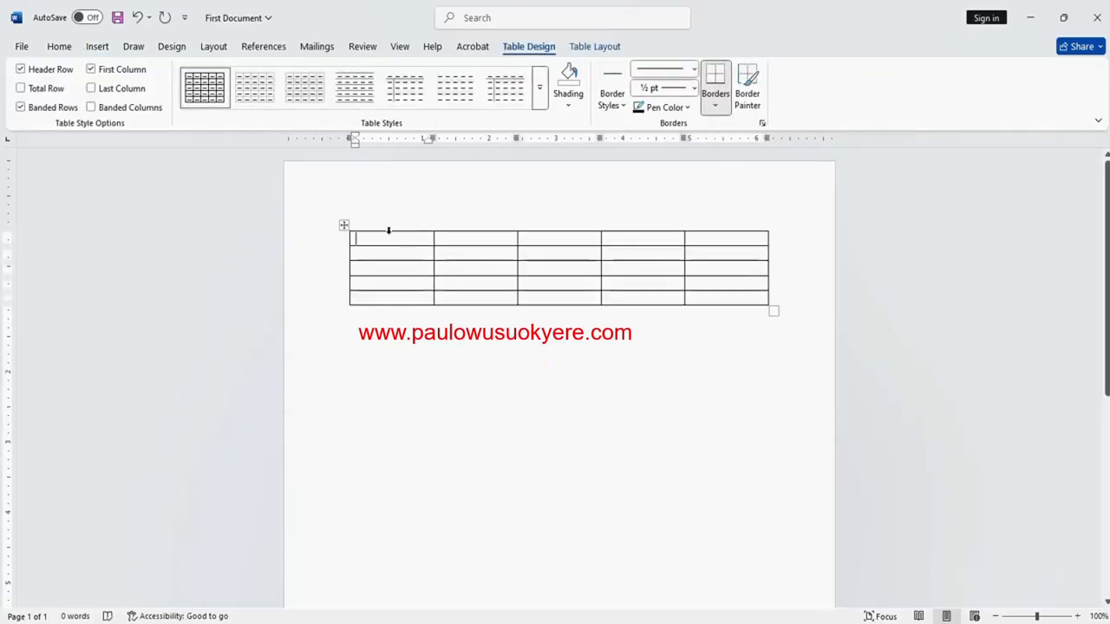
# Step: Select all five cells of the table's first column and merge them into one cell
pyautogui.moveTo(389, 238); pyautogui.dragTo(387, 298)
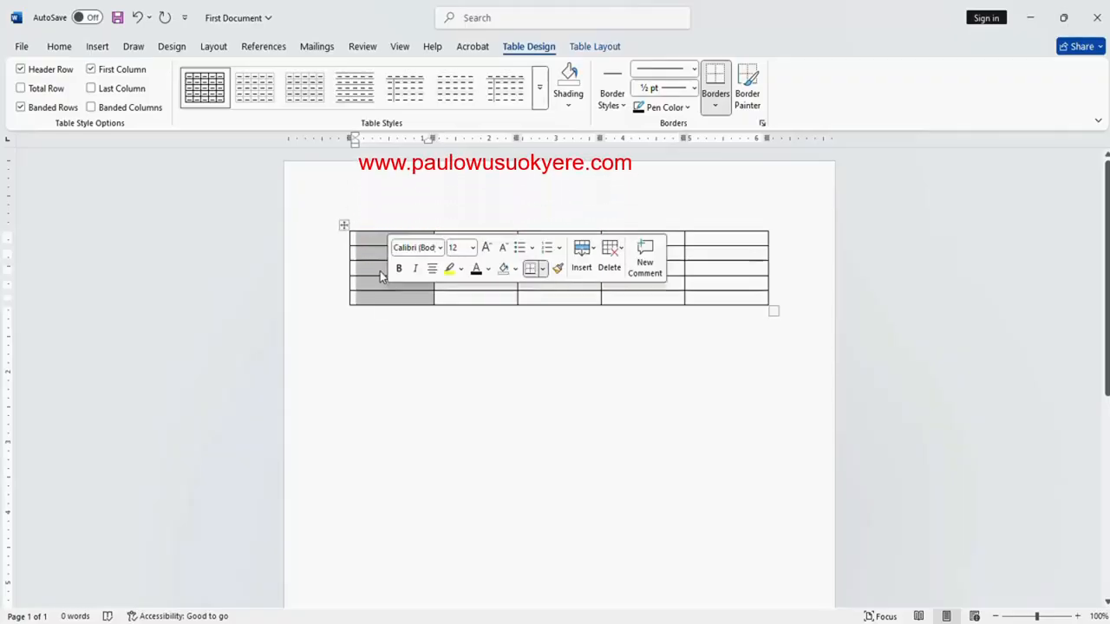
pyautogui.rightClick(381, 276)
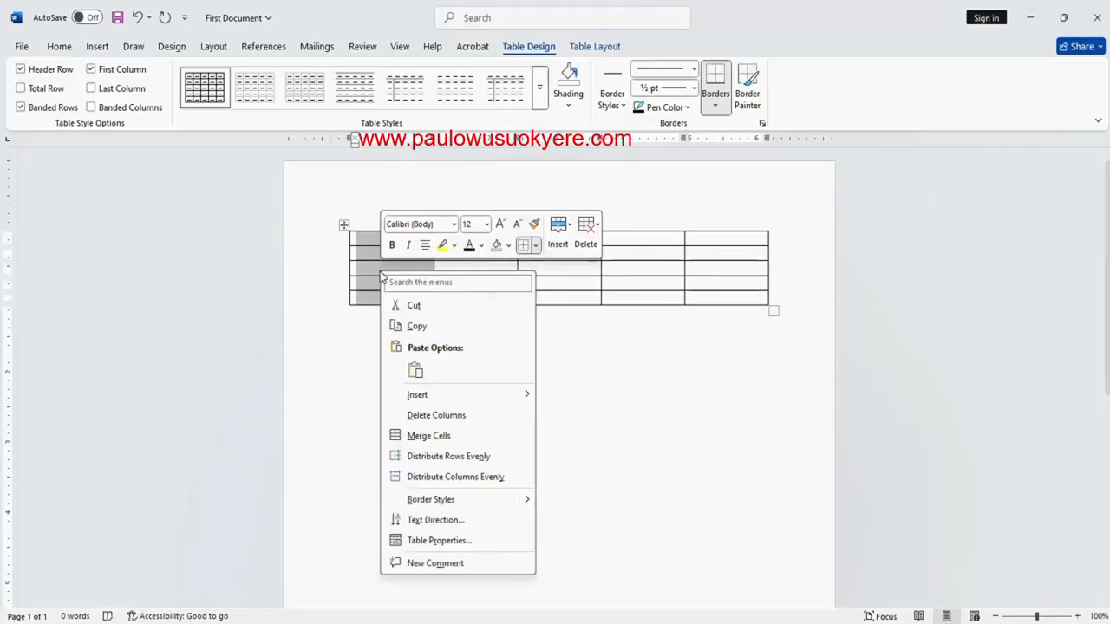
pyautogui.click(439, 436)
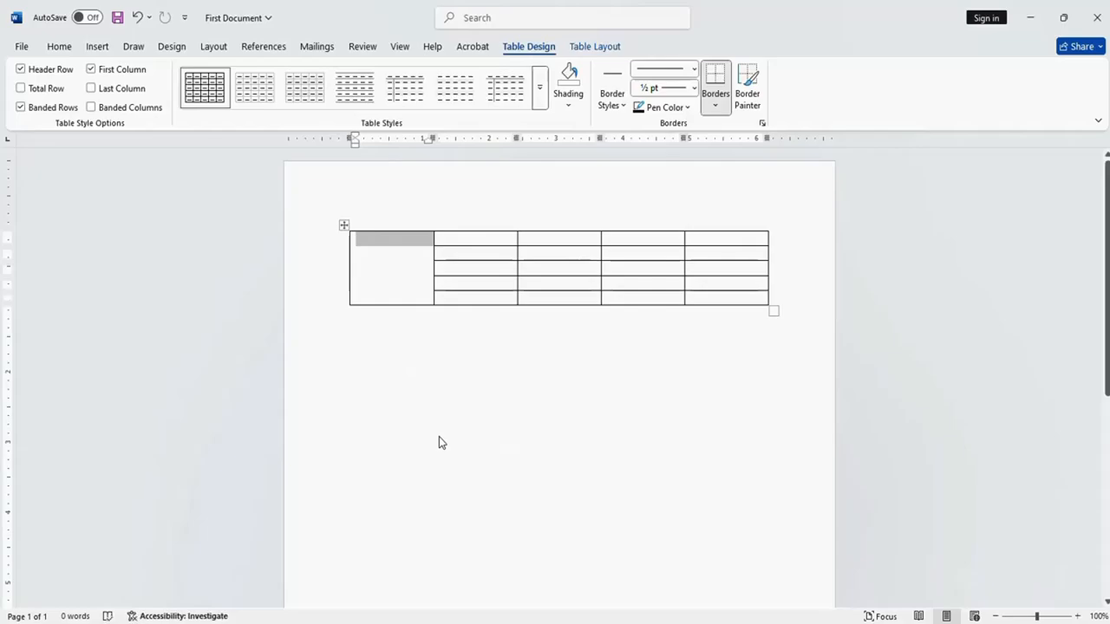
pyautogui.click(365, 240)
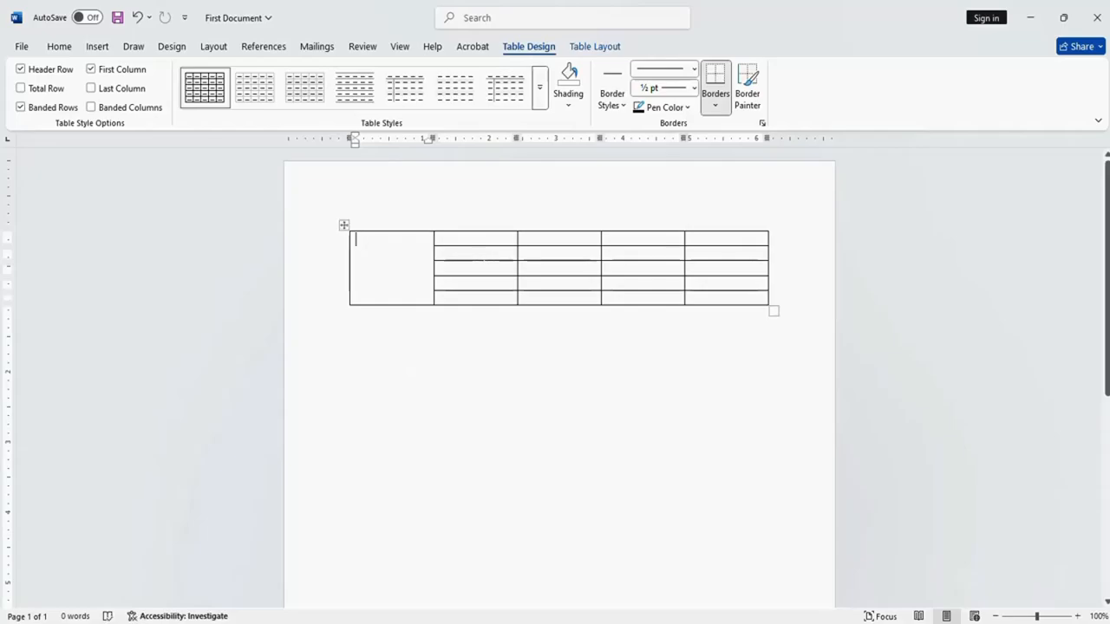
# Step: Merge the cells of the second and third columns from row two down to row five
pyautogui.moveTo(440, 251); pyautogui.dragTo(555, 298)
pyautogui.rightClick(545, 277)
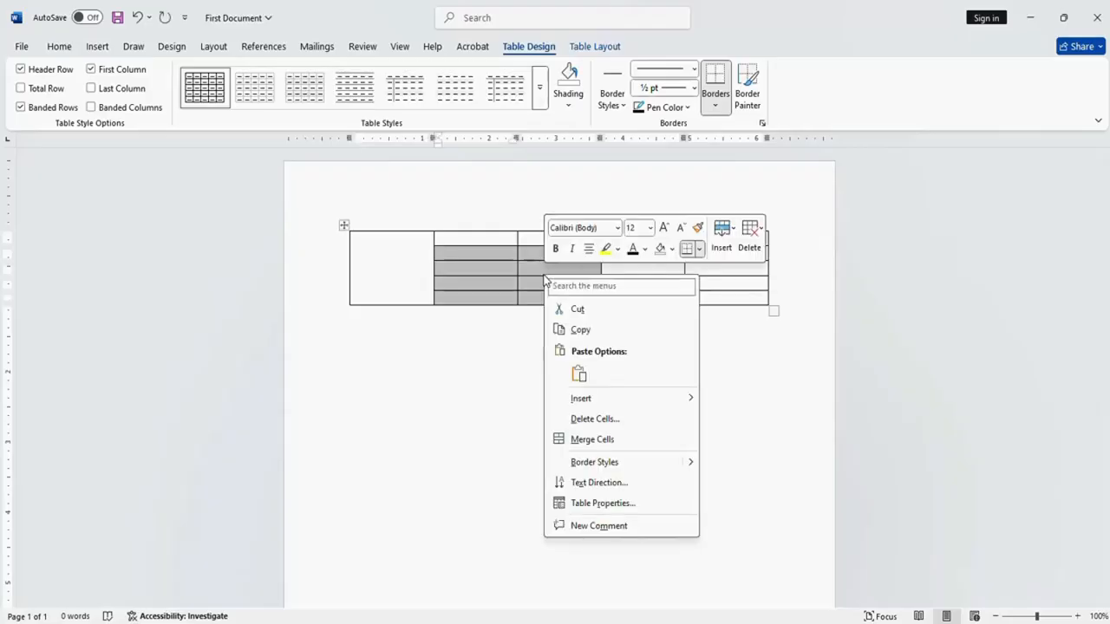
pyautogui.click(601, 439)
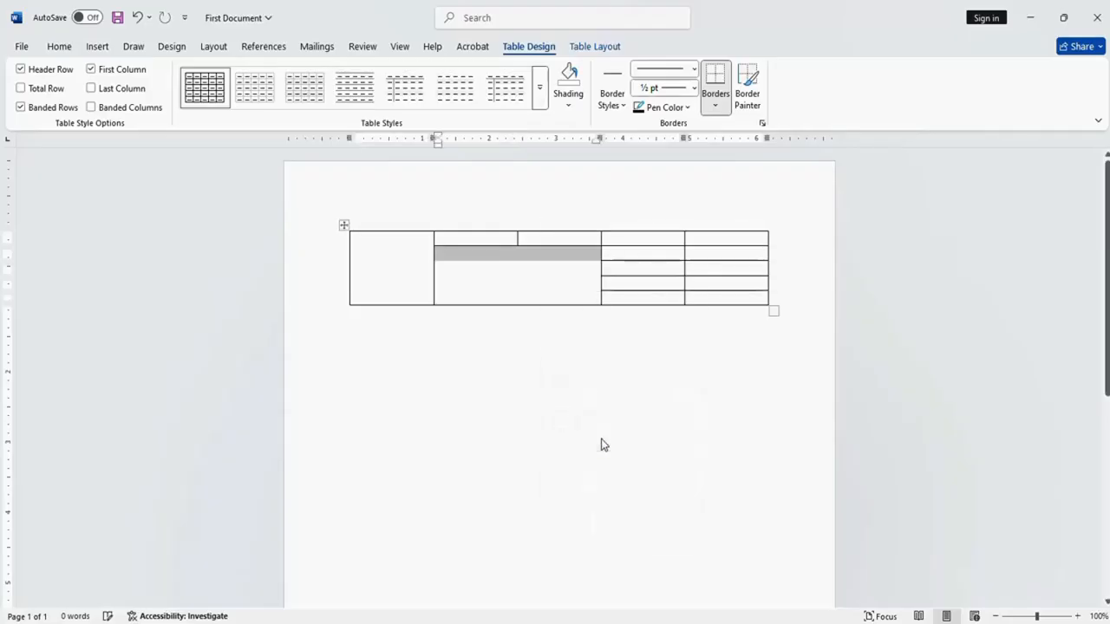
pyautogui.click(611, 298)
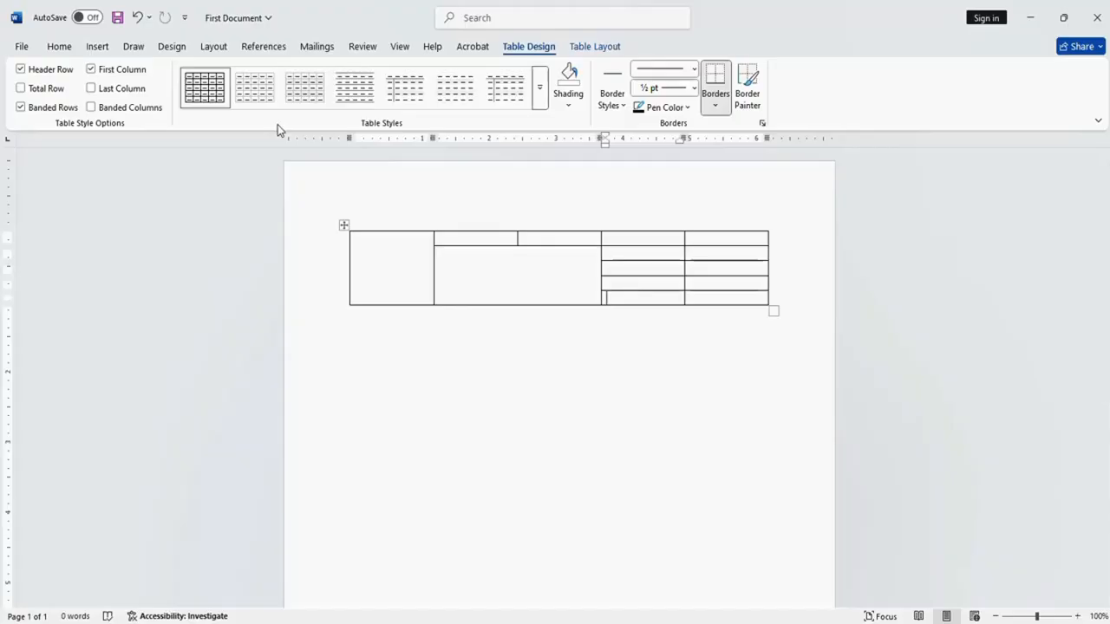
# Step: Undo both cell merges in the table
pyautogui.click(139, 21)
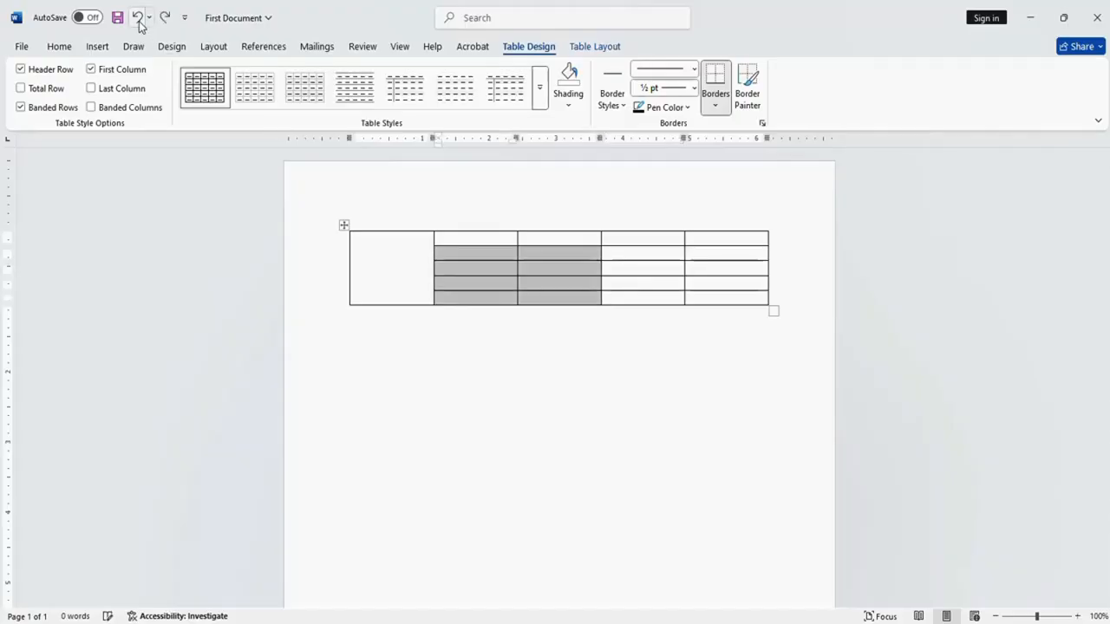
pyautogui.click(139, 21)
pyautogui.click(440, 268)
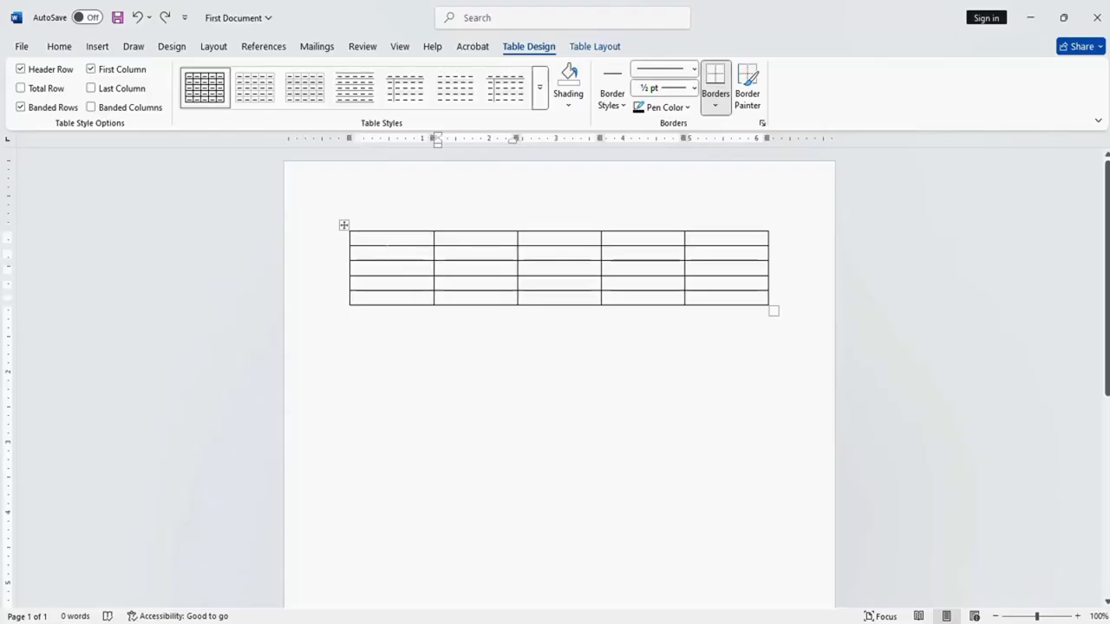
# Step: Merge the five cells of the first column into one tall cell again and place the cursor in it
pyautogui.moveTo(384, 245); pyautogui.dragTo(383, 297)
pyautogui.rightClick(381, 275)
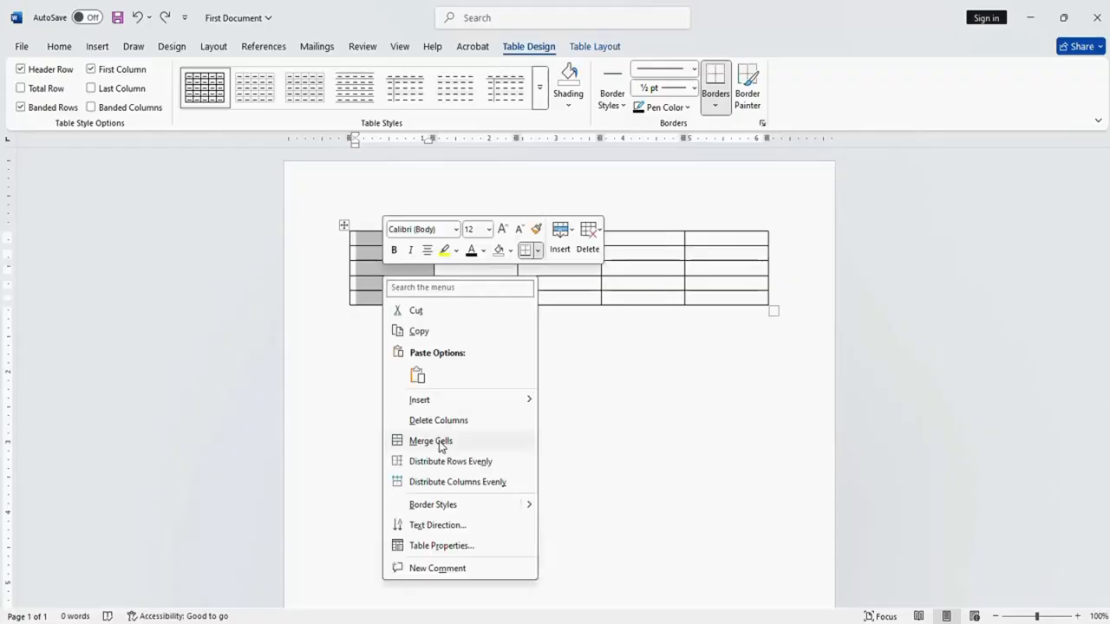
pyautogui.click(440, 444)
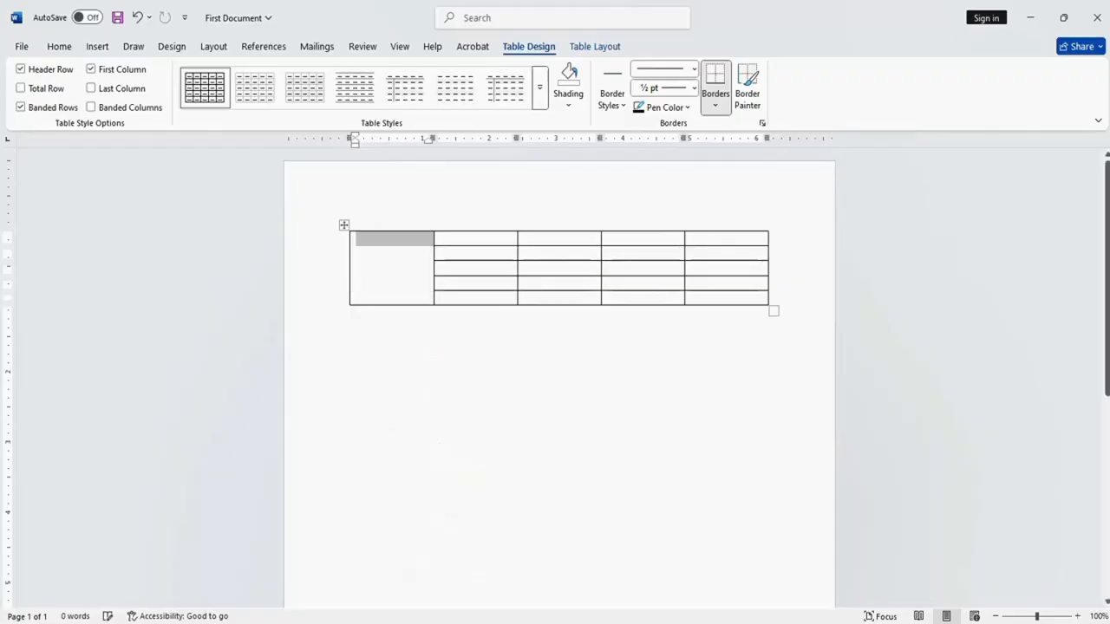
pyautogui.click(440, 444)
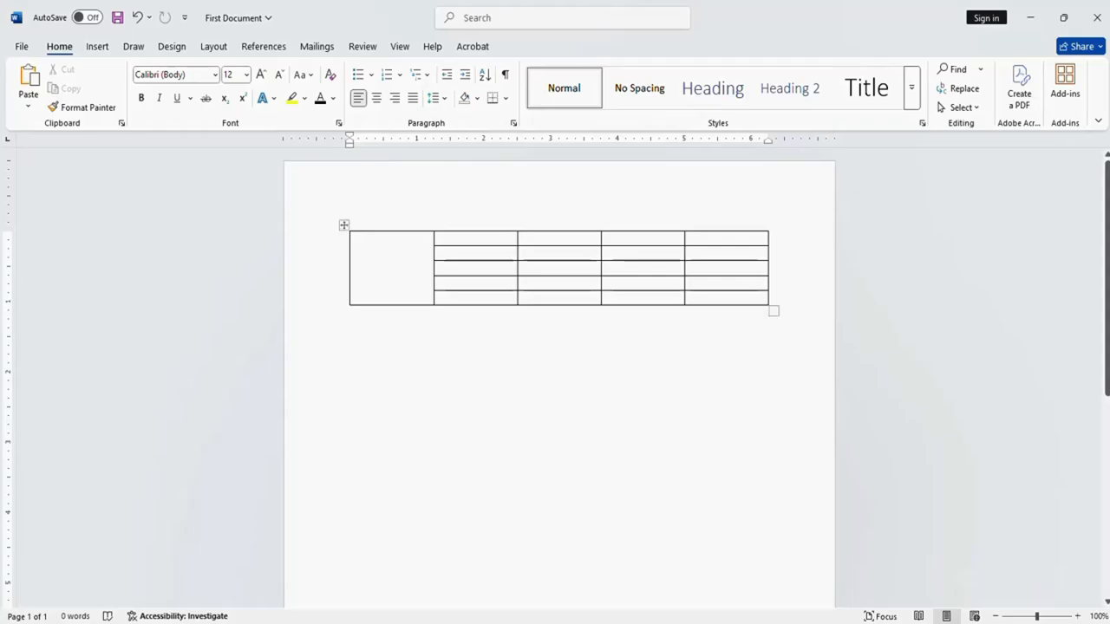
pyautogui.click(358, 242)
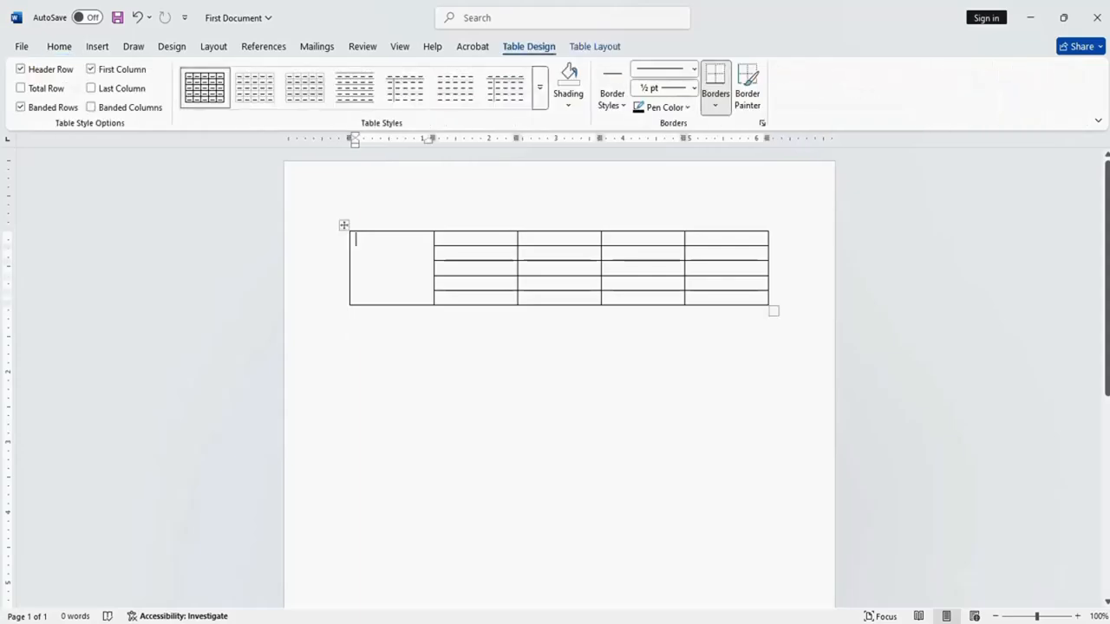
# Step: Split the merged first-column cell into 1 column and 5 rows
pyautogui.rightClick(377, 267)
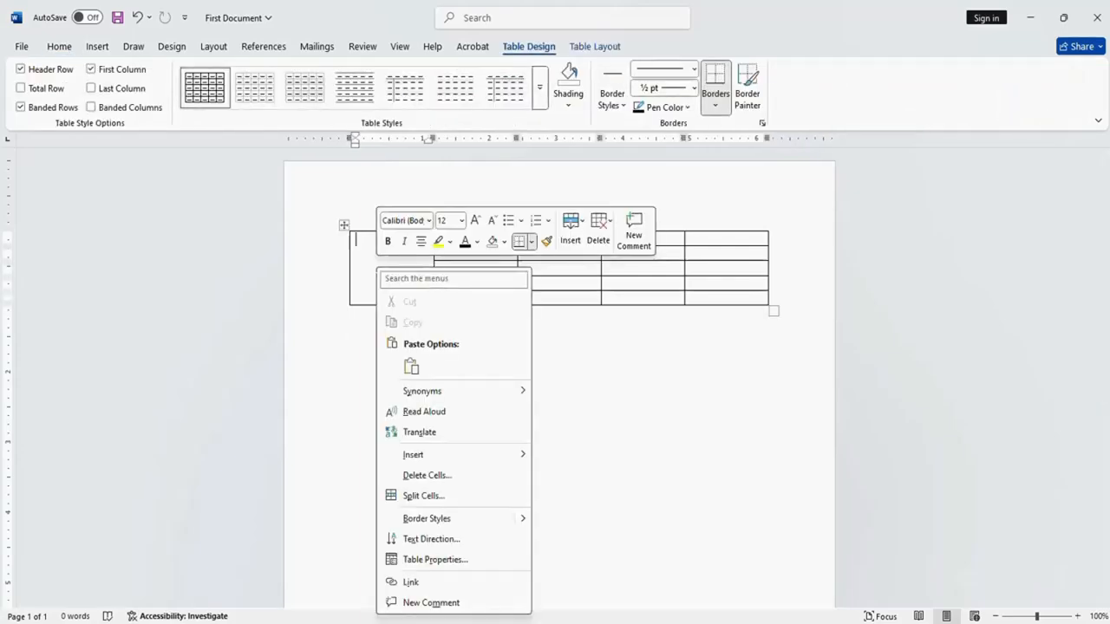
pyautogui.click(423, 496)
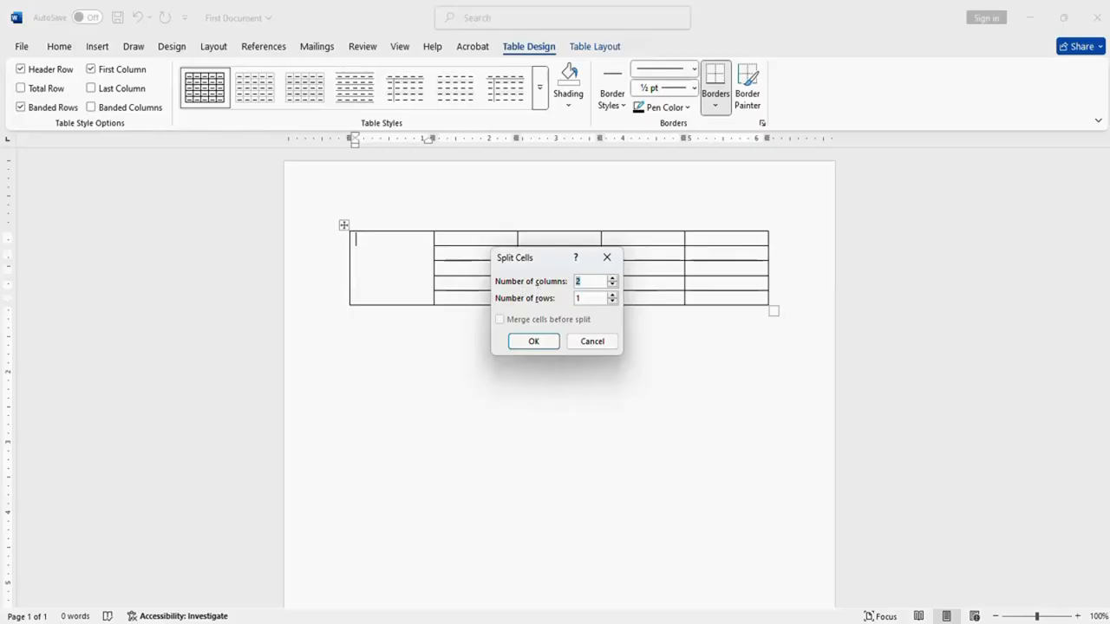
pyautogui.write('1')
pyautogui.click(550, 345)
pyautogui.click(351, 313)
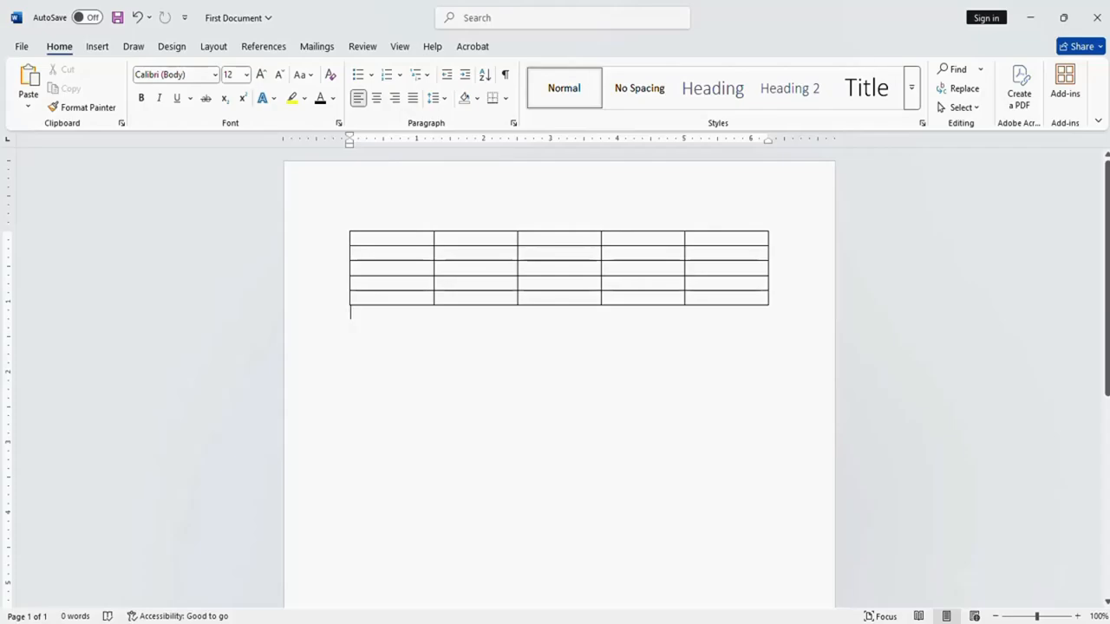
# Step: Select the whole table and shrink it proportionally across its columns to about 5.4 inches wide
pyautogui.moveTo(356, 241)
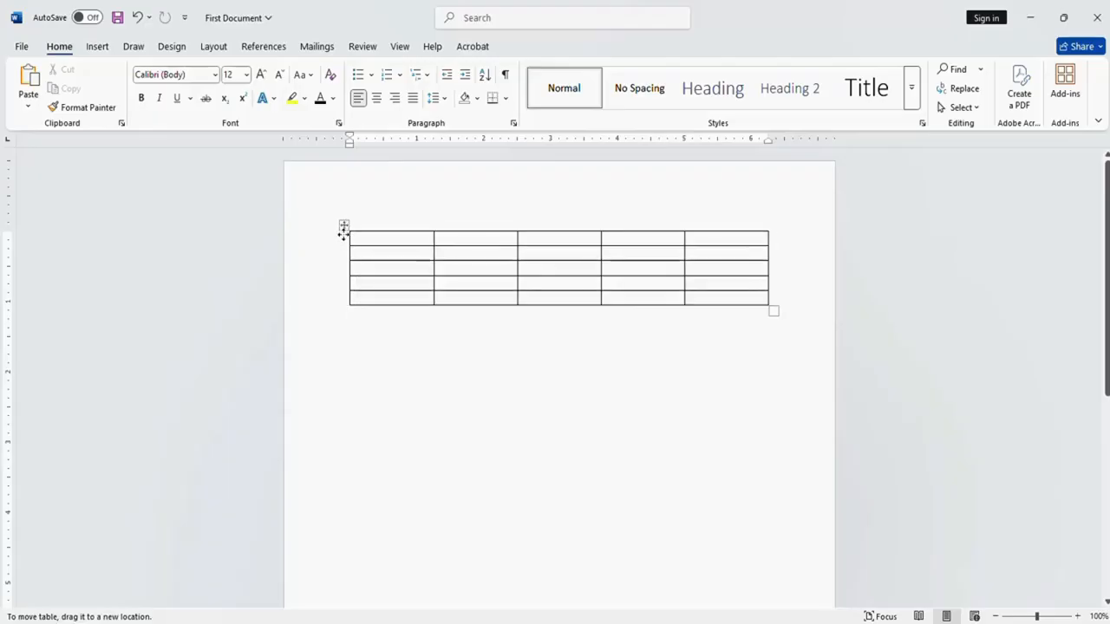
pyautogui.click(344, 226)
pyautogui.moveTo(342, 237); pyautogui.dragTo(347, 226)
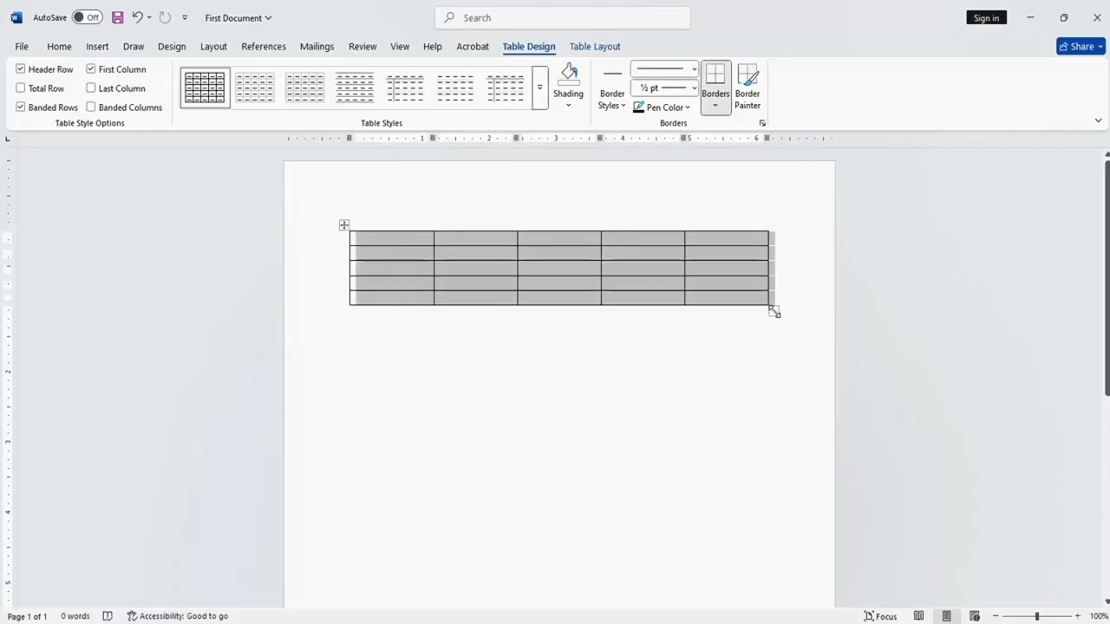
pyautogui.moveTo(771, 310); pyautogui.dragTo(763, 303)
pyautogui.moveTo(719, 310); pyautogui.dragTo(714, 310)
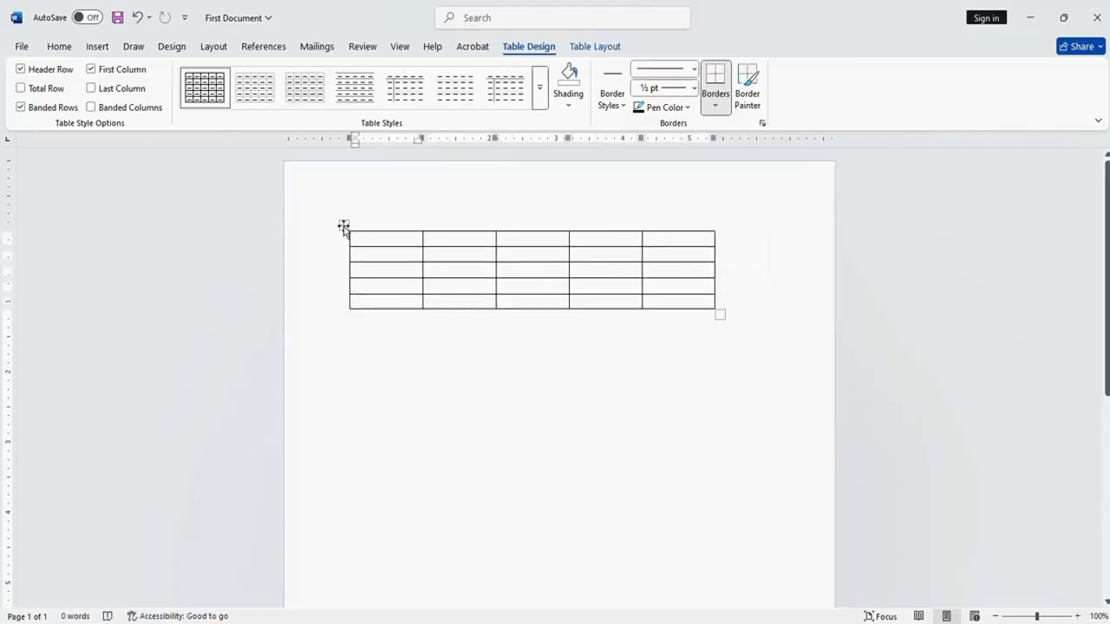
# Step: Select the whole table, delete it from the page, and undo the deletion
pyautogui.click(344, 226)
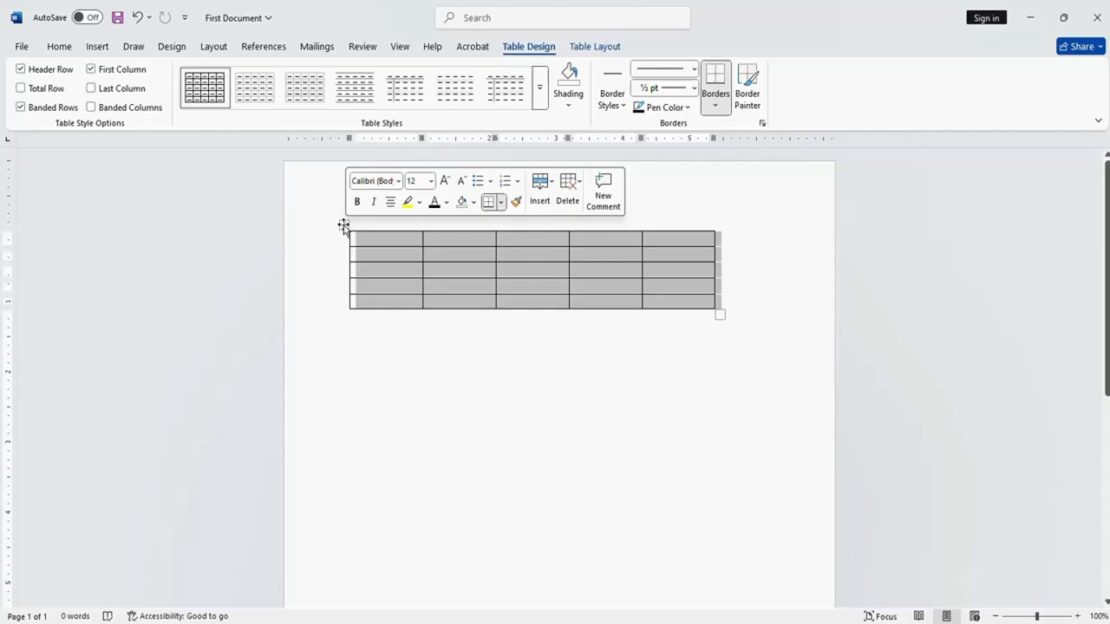
pyautogui.click(343, 226)
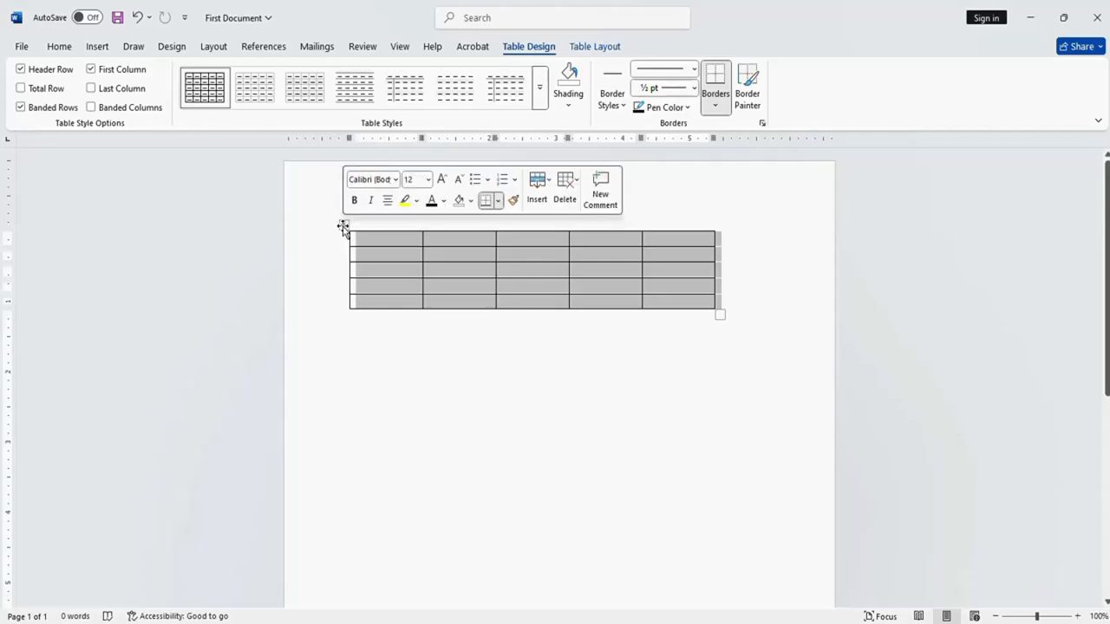
pyautogui.rightClick(343, 226)
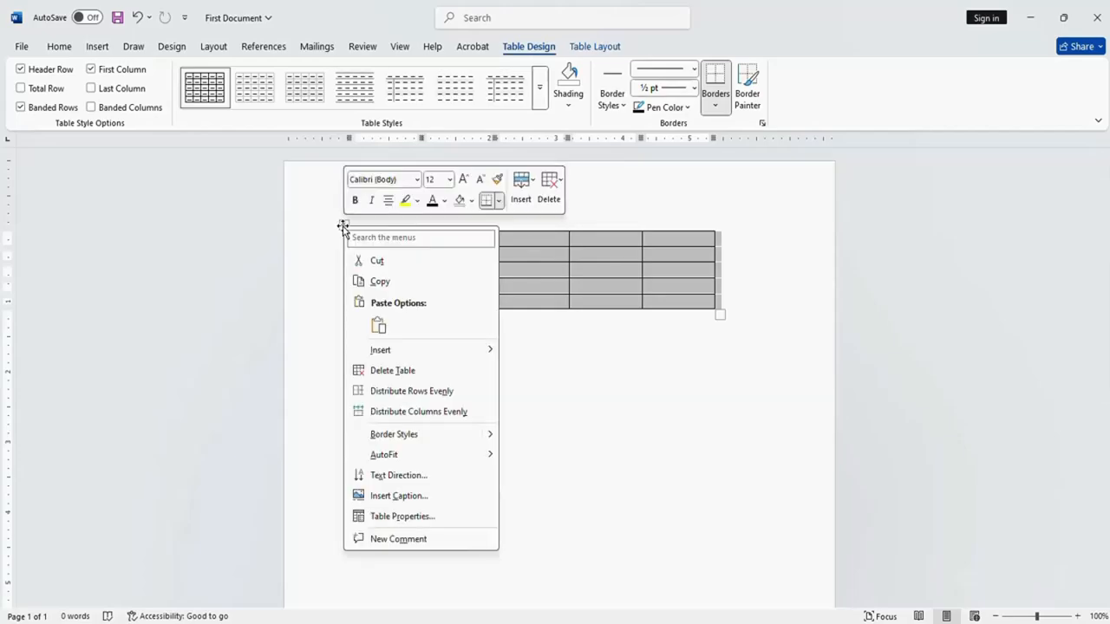
pyautogui.press('Escape')
pyautogui.rightClick(344, 226)
pyautogui.click(404, 371)
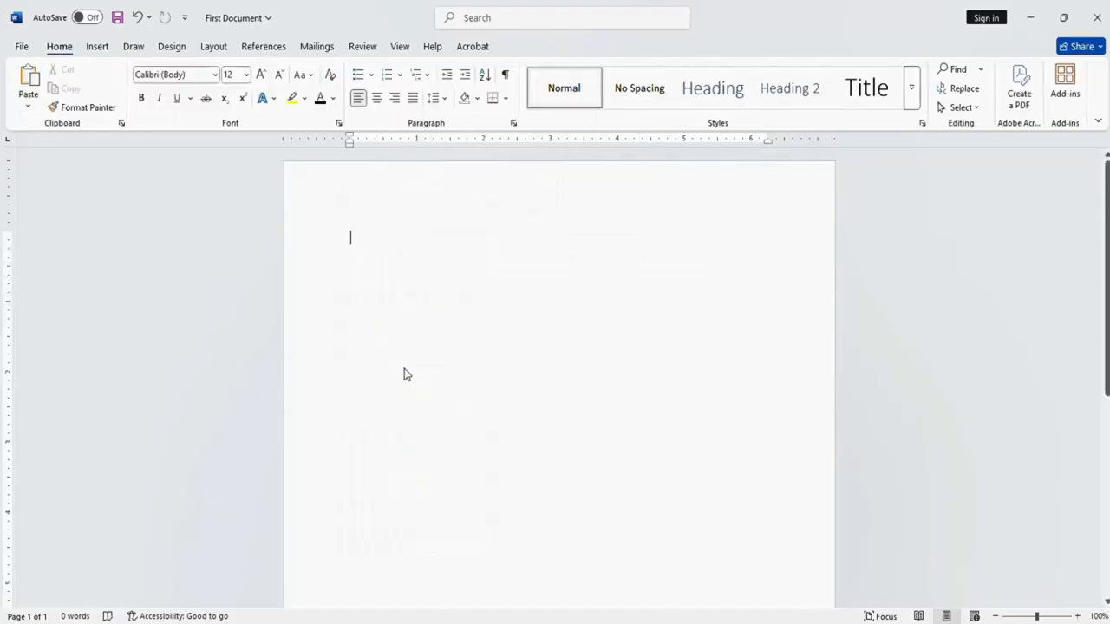
pyautogui.click(134, 17)
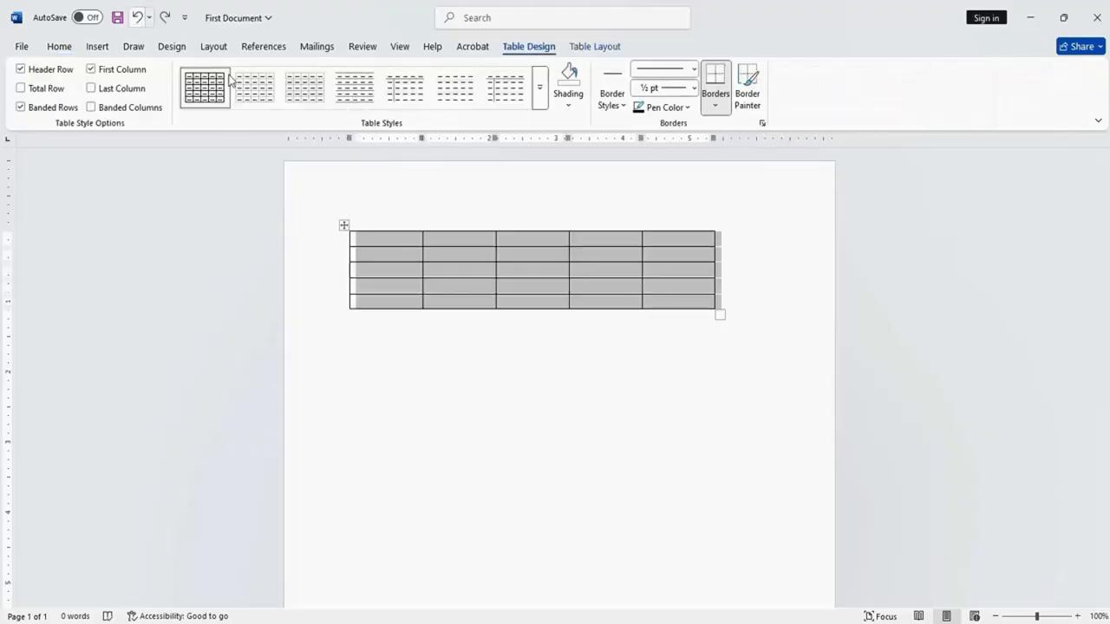
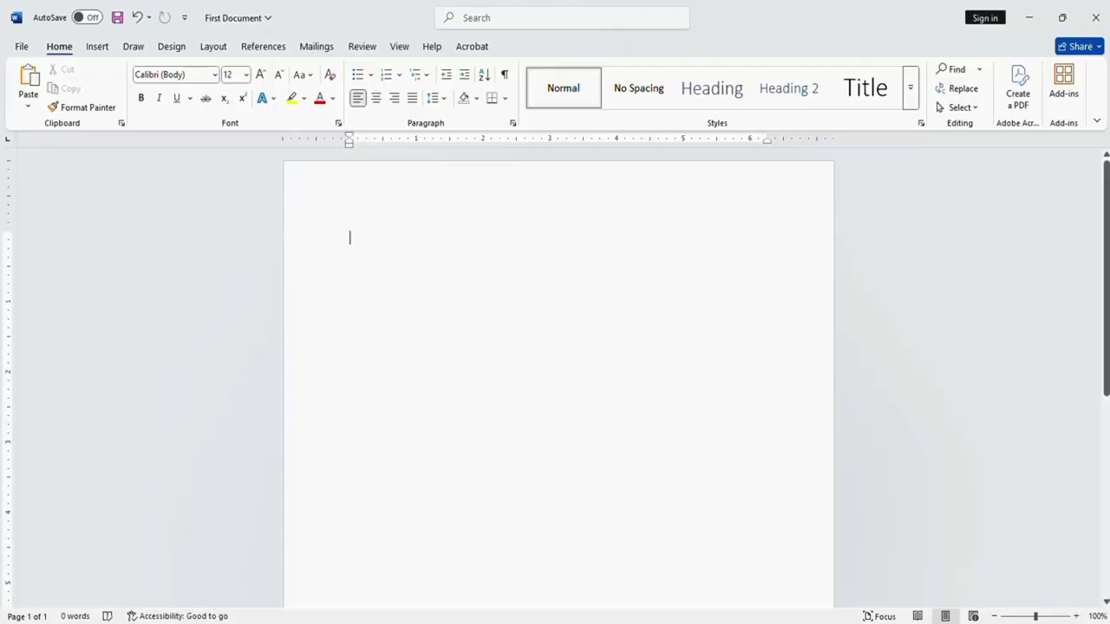
# Step: Draw a five-pointed star shape about 1 inch high and 1 inch wide near the upper left of the page
pyautogui.click(96, 49)
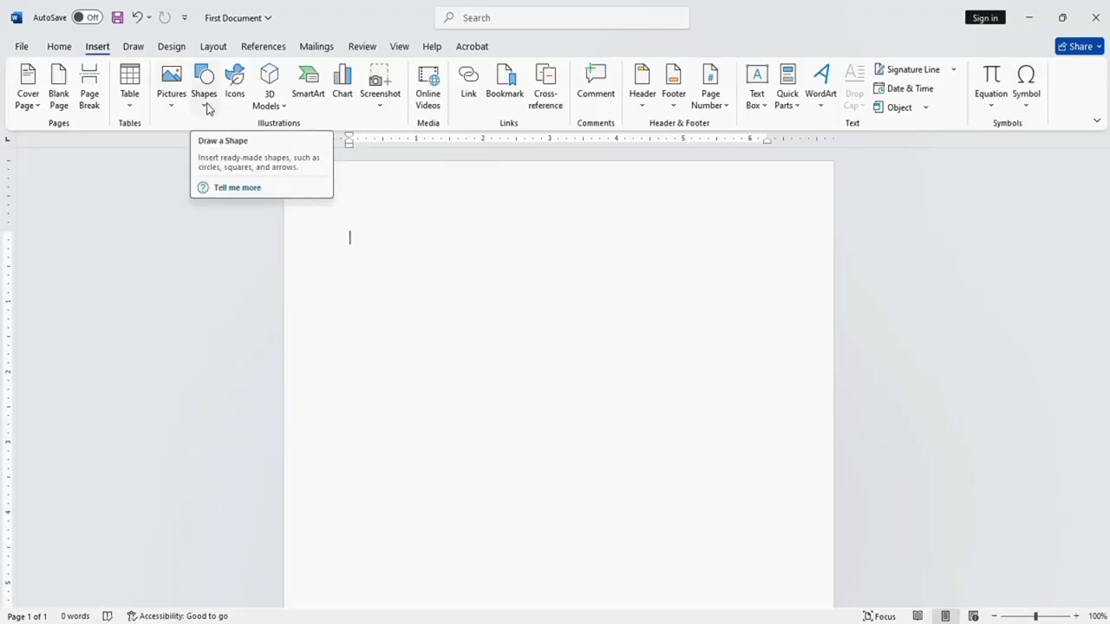
pyautogui.click(207, 107)
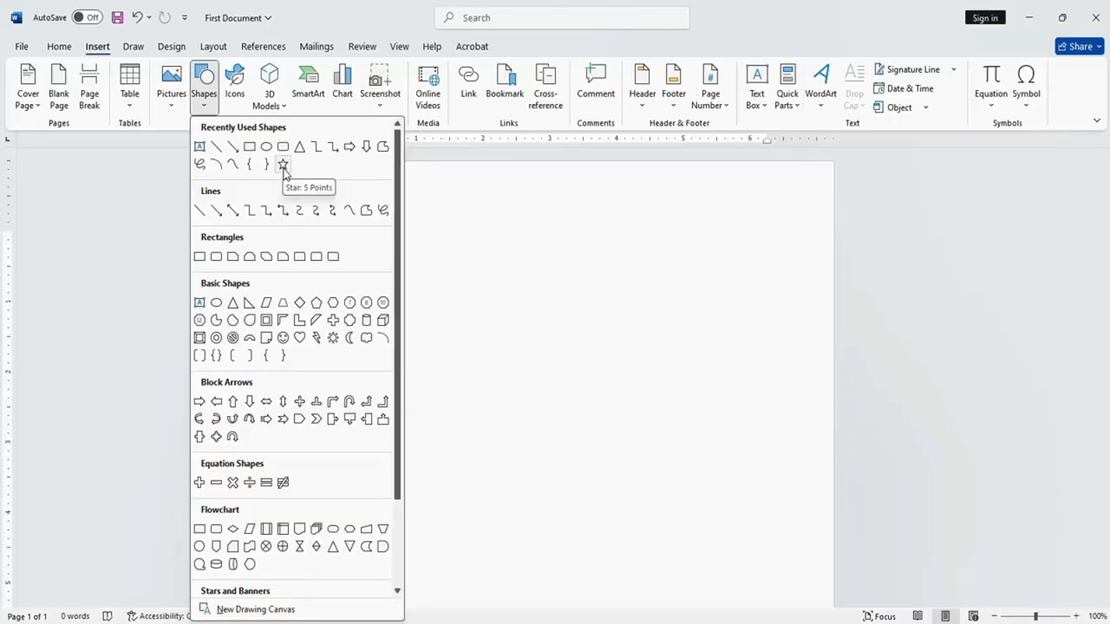
pyautogui.click(282, 165)
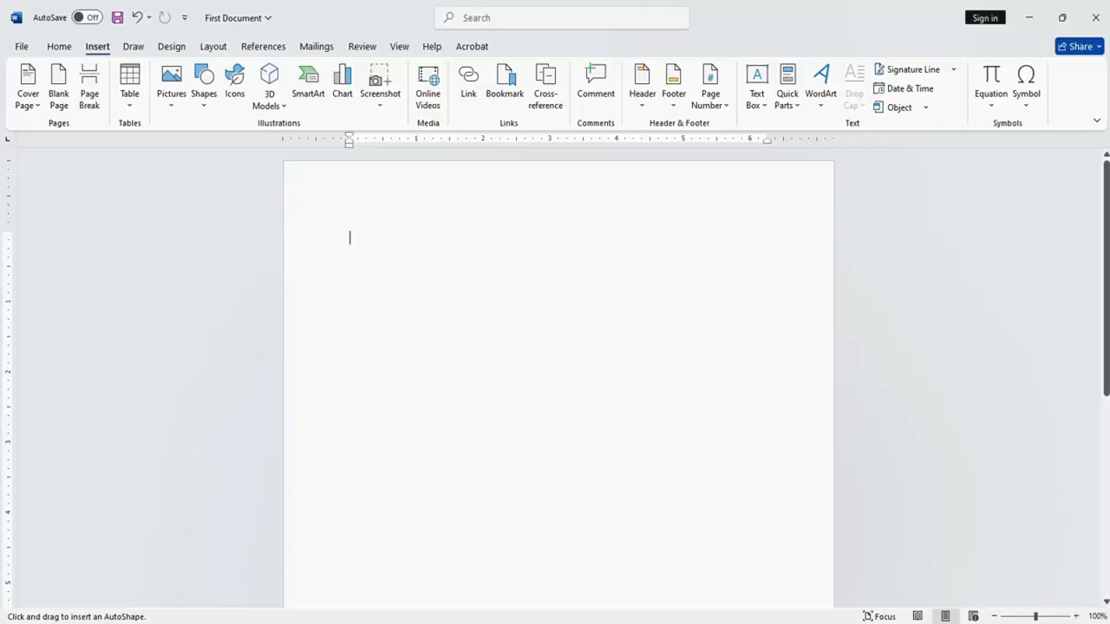
pyautogui.moveTo(382, 246); pyautogui.dragTo(454, 316)
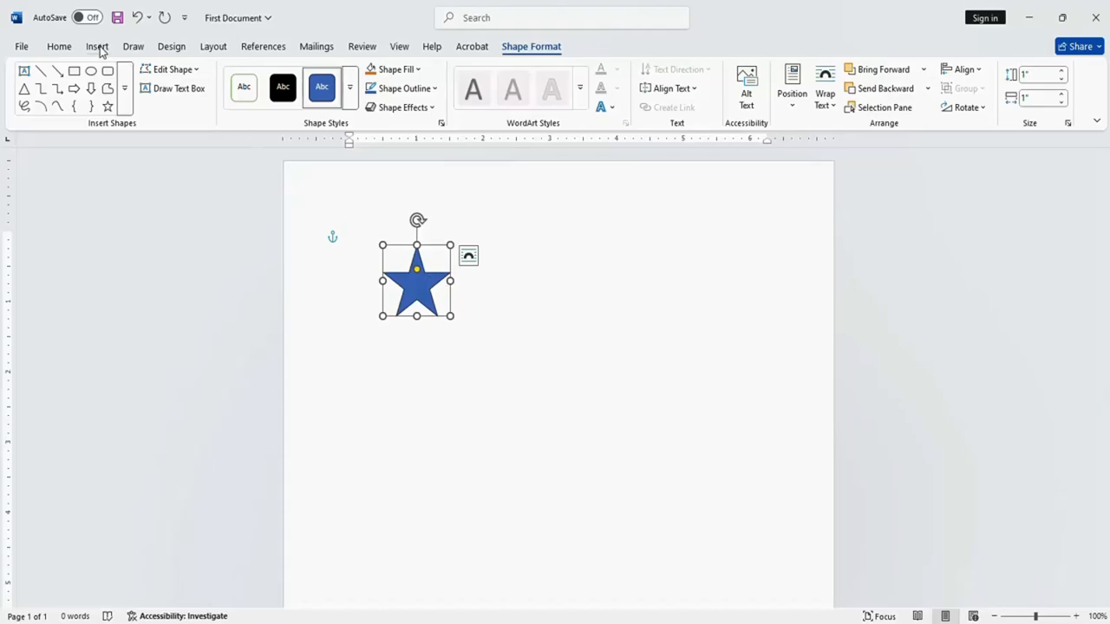
# Step: Draw an isosceles triangle about 1 inch high and 1.16 inches wide below and to the right of the star
pyautogui.click(98, 48)
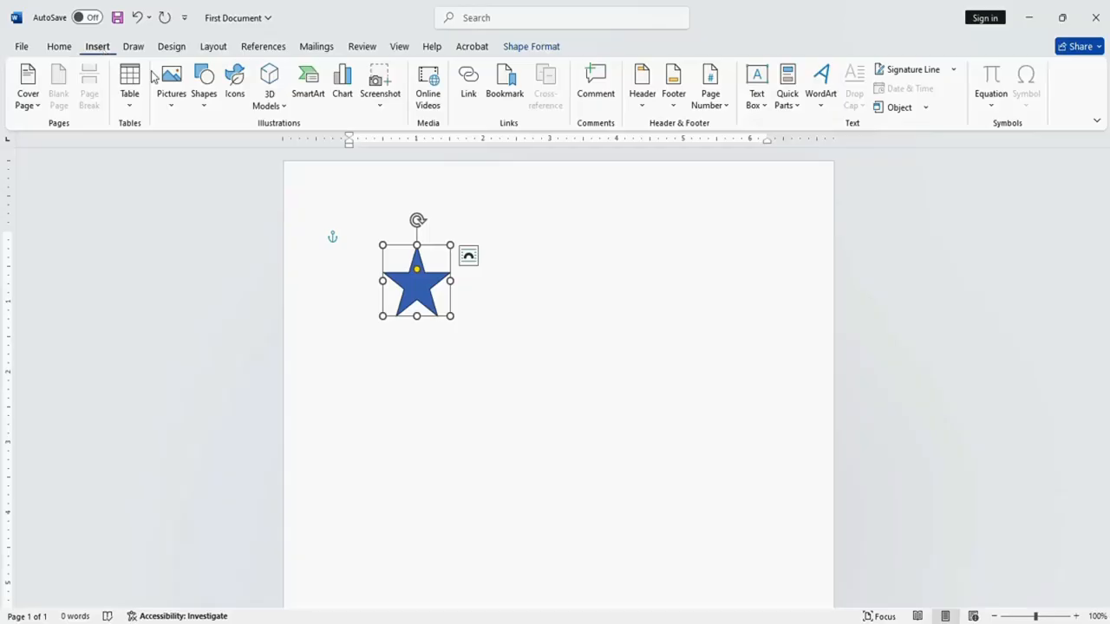
pyautogui.click(205, 106)
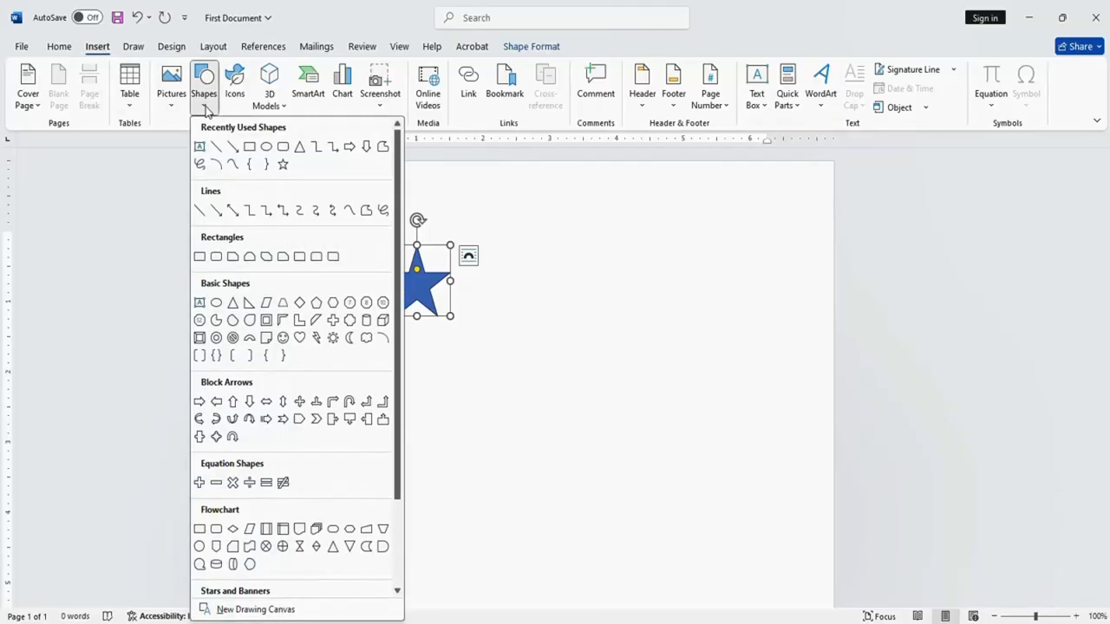
pyautogui.click(234, 304)
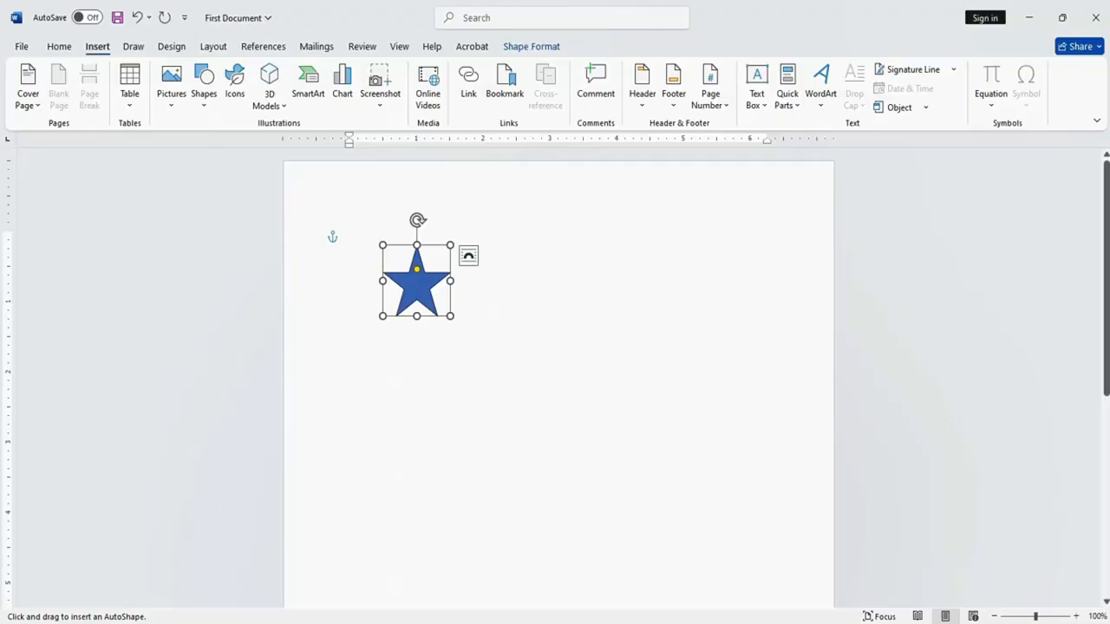
pyautogui.moveTo(585, 326); pyautogui.dragTo(662, 397)
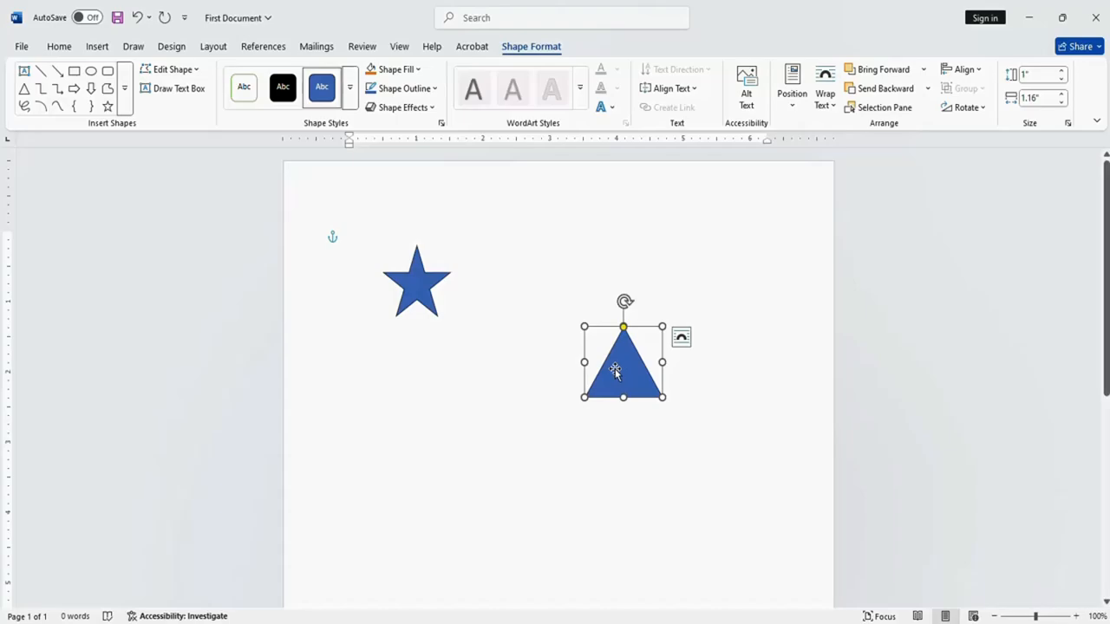
# Step: Delete the triangle and the star from the page
pyautogui.press('Delete')
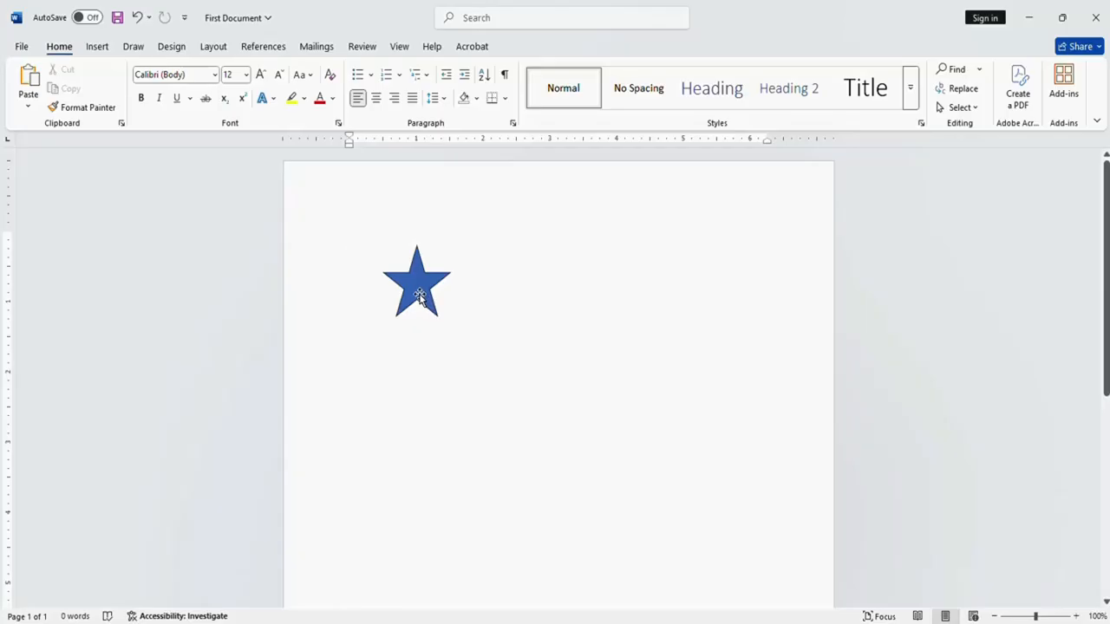
pyautogui.click(421, 295)
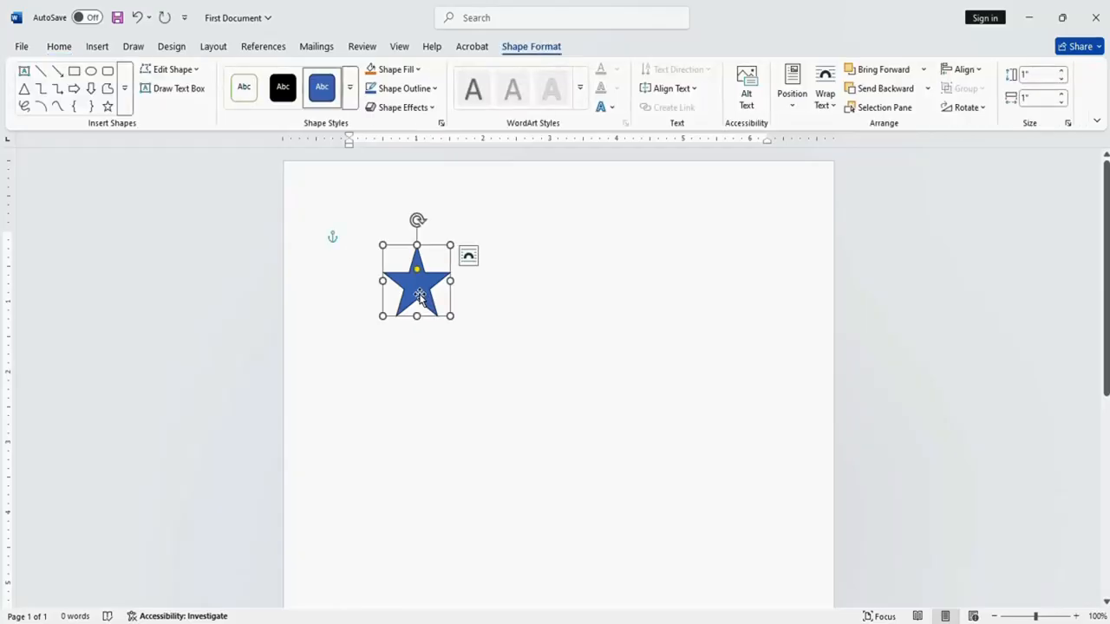
pyautogui.press('Delete')
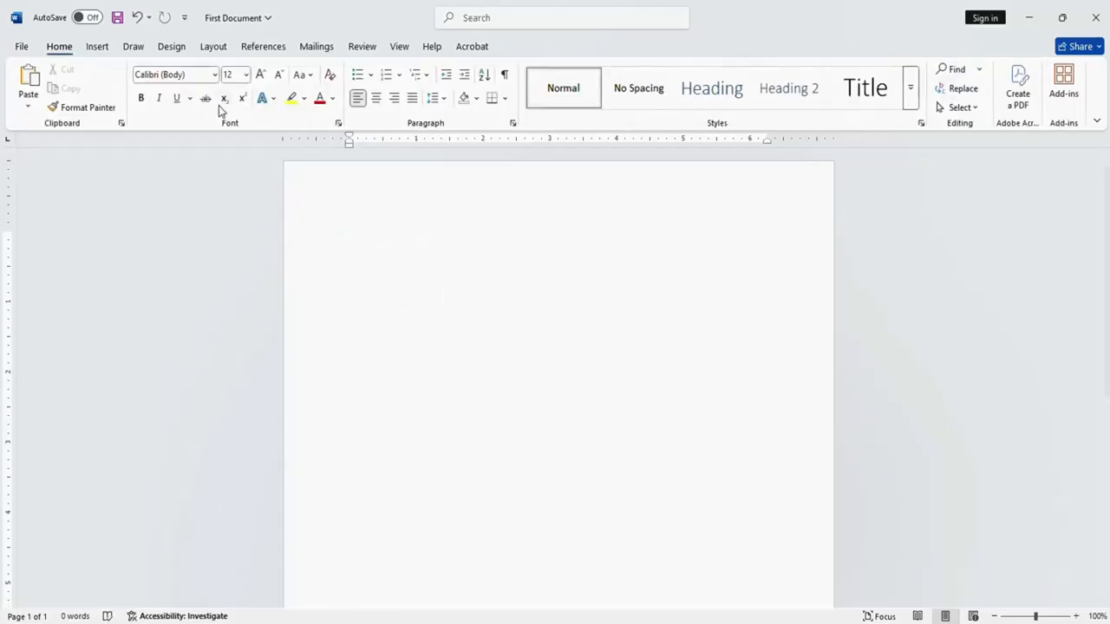
# Step: Draw a five-pointed star near the upper left of the page and enlarge it to about 1.5 inches high and 1.65 inches wide
pyautogui.click(97, 47)
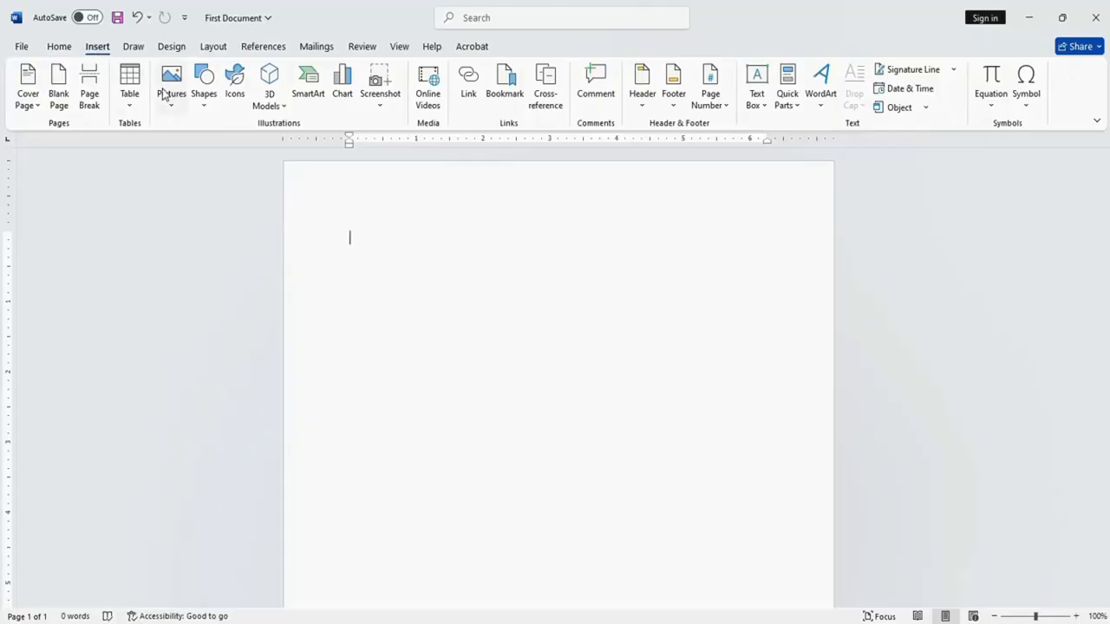
pyautogui.click(205, 106)
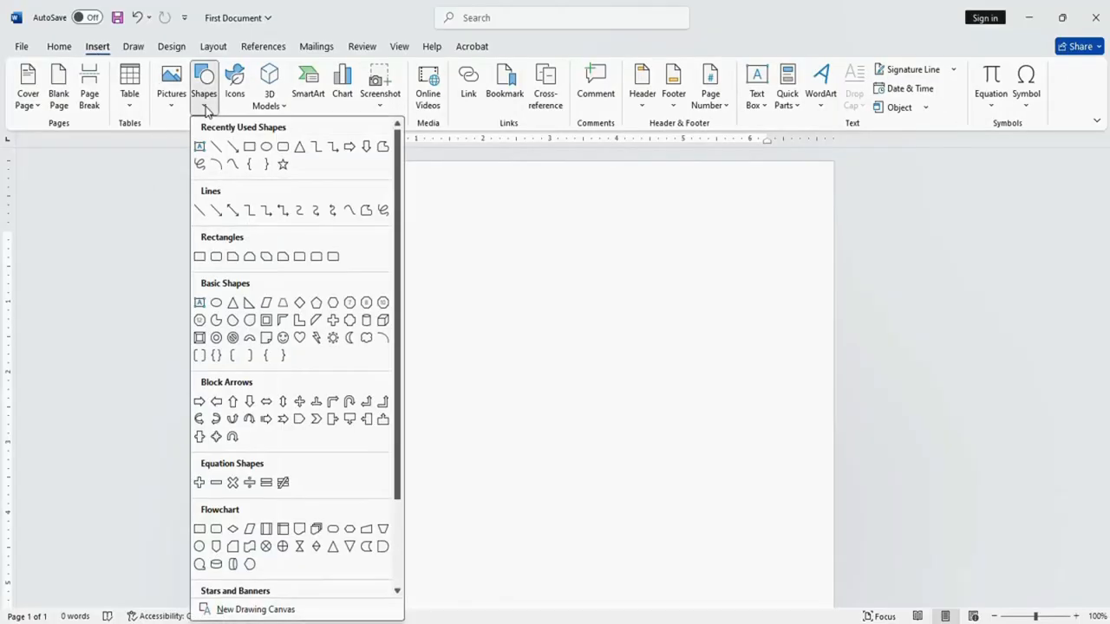
pyautogui.click(281, 166)
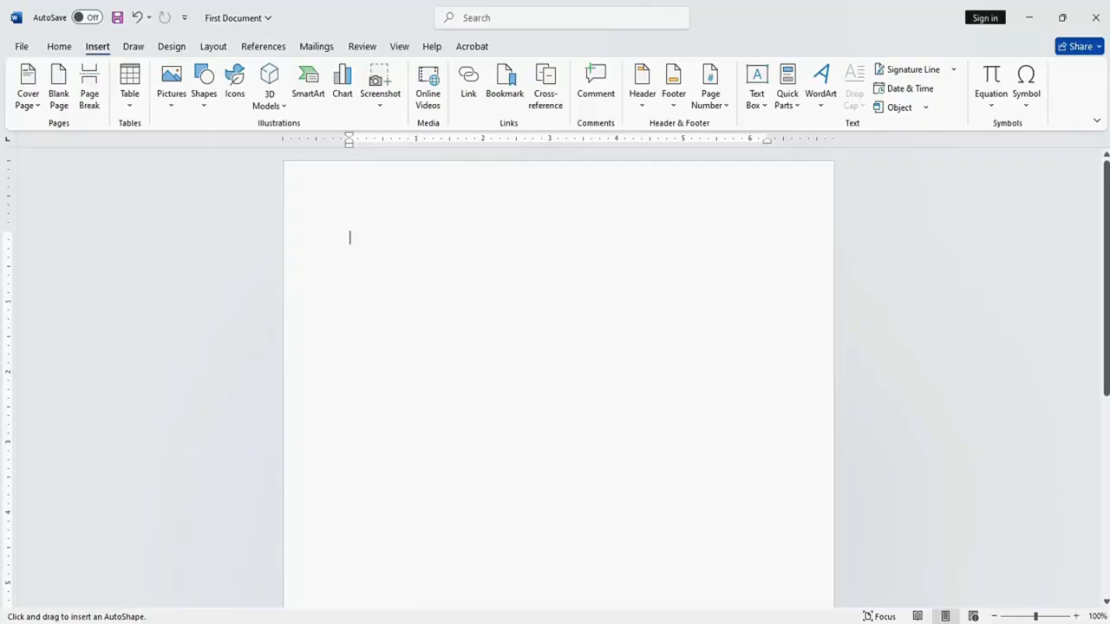
pyautogui.click(388, 248)
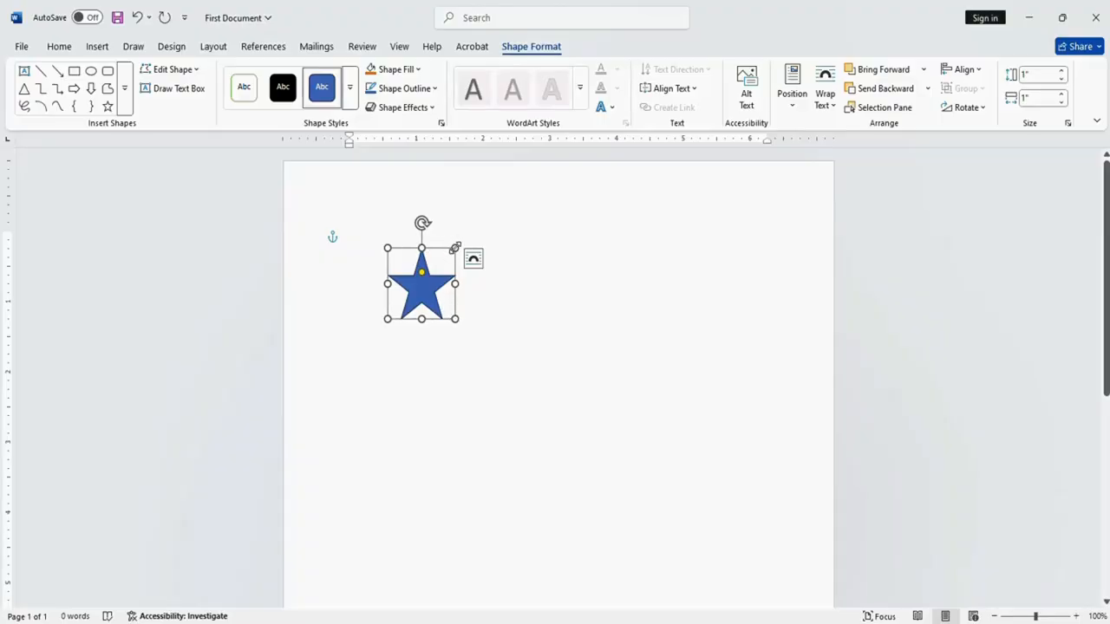
pyautogui.moveTo(455, 249); pyautogui.dragTo(487, 245)
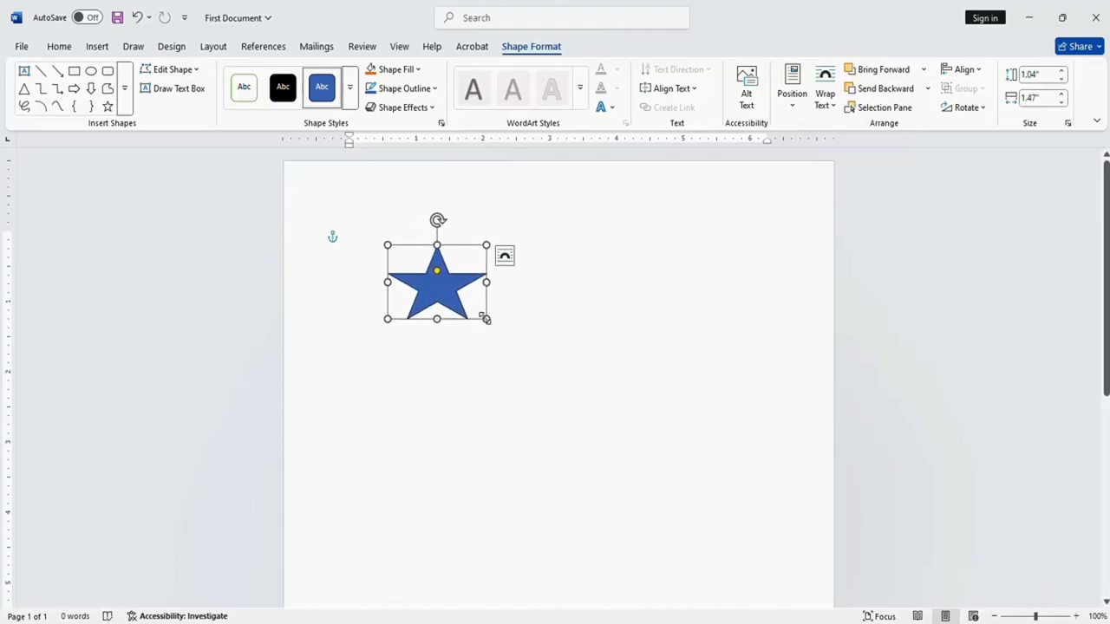
pyautogui.moveTo(486, 319); pyautogui.dragTo(497, 351)
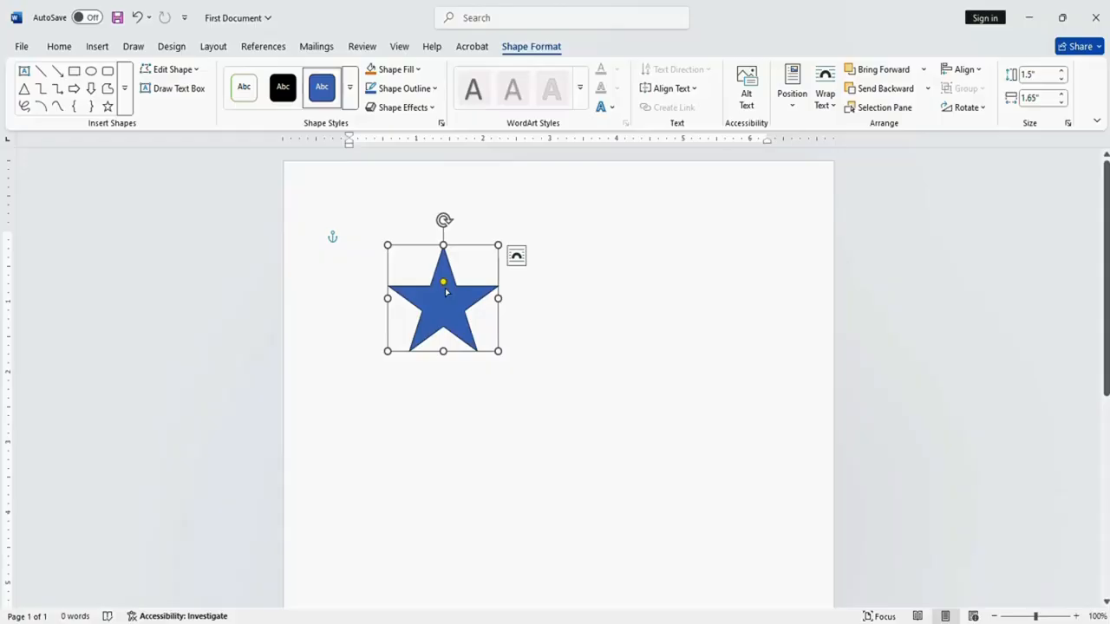
# Step: Delete the enlarged star and undo the deletion
pyautogui.press('Delete')
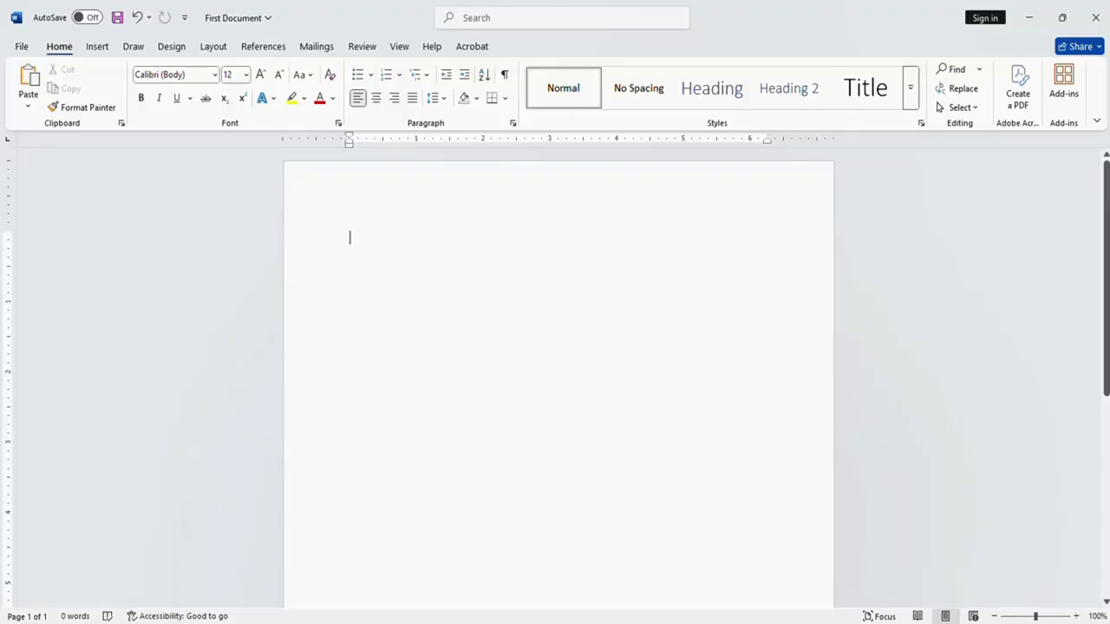
pyautogui.hotkey('ctrl', 'z')
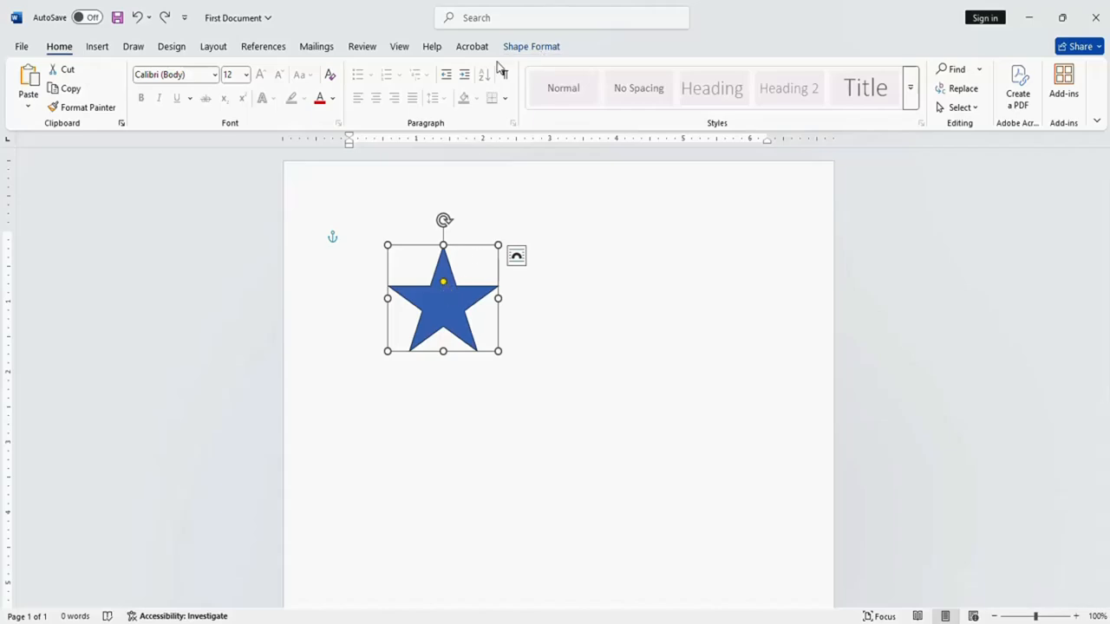
# Step: Fill the star with standard dark red and colour its outline standard blue
pyautogui.click(537, 49)
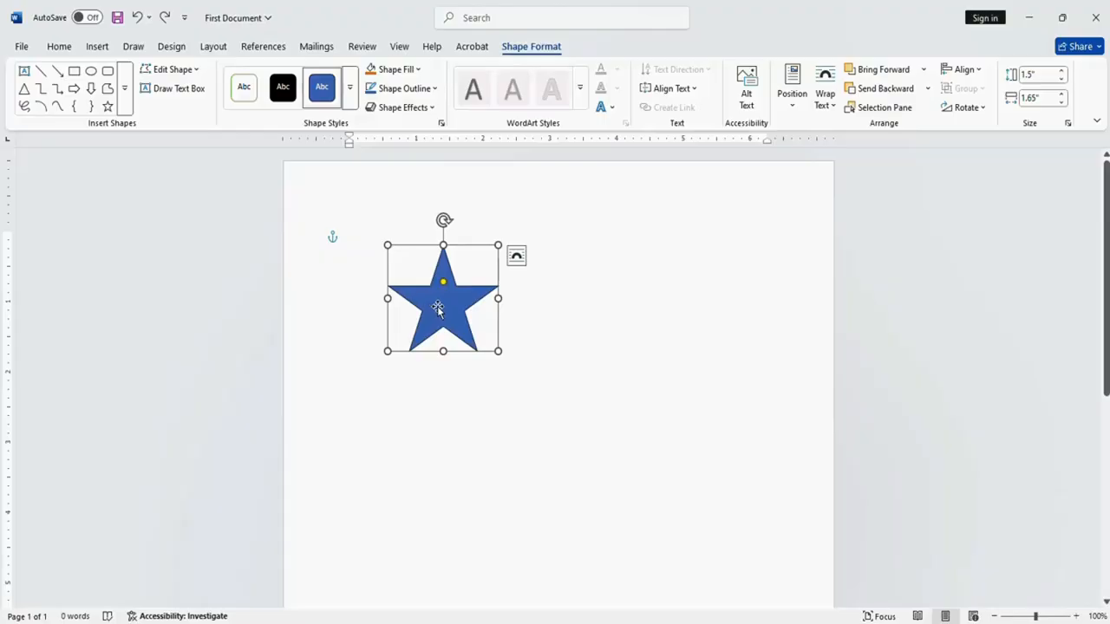
pyautogui.click(418, 71)
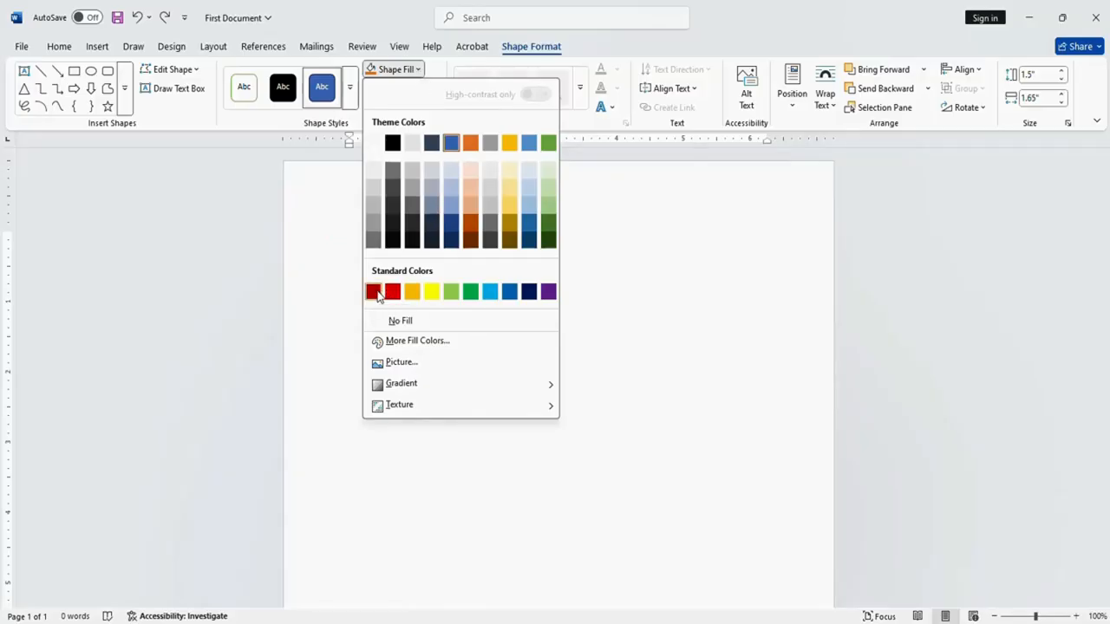
pyautogui.click(374, 292)
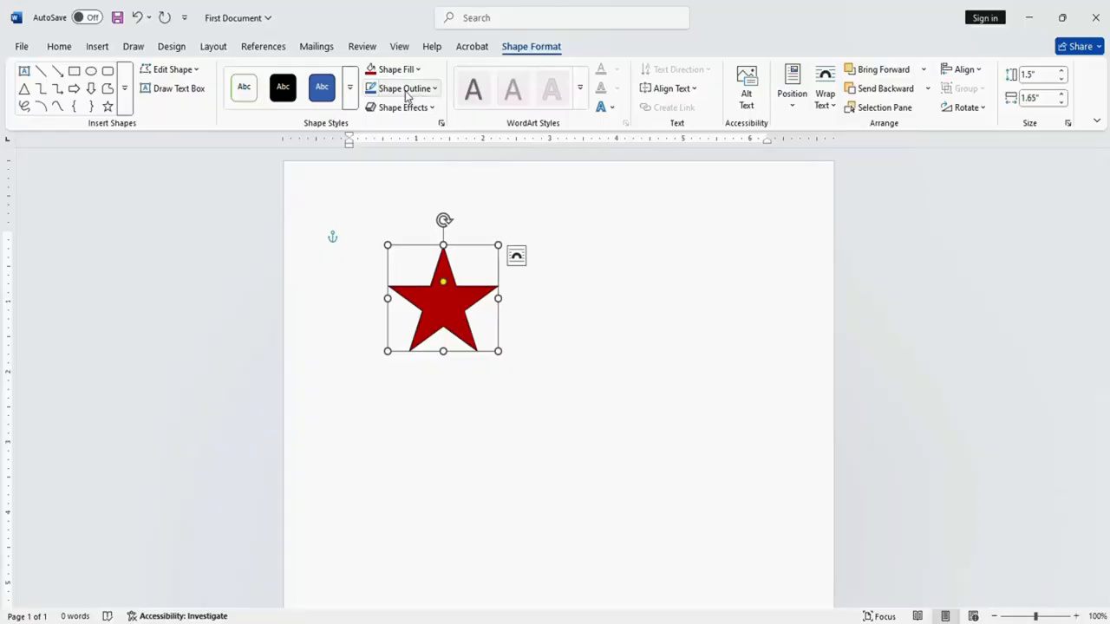
pyautogui.click(436, 90)
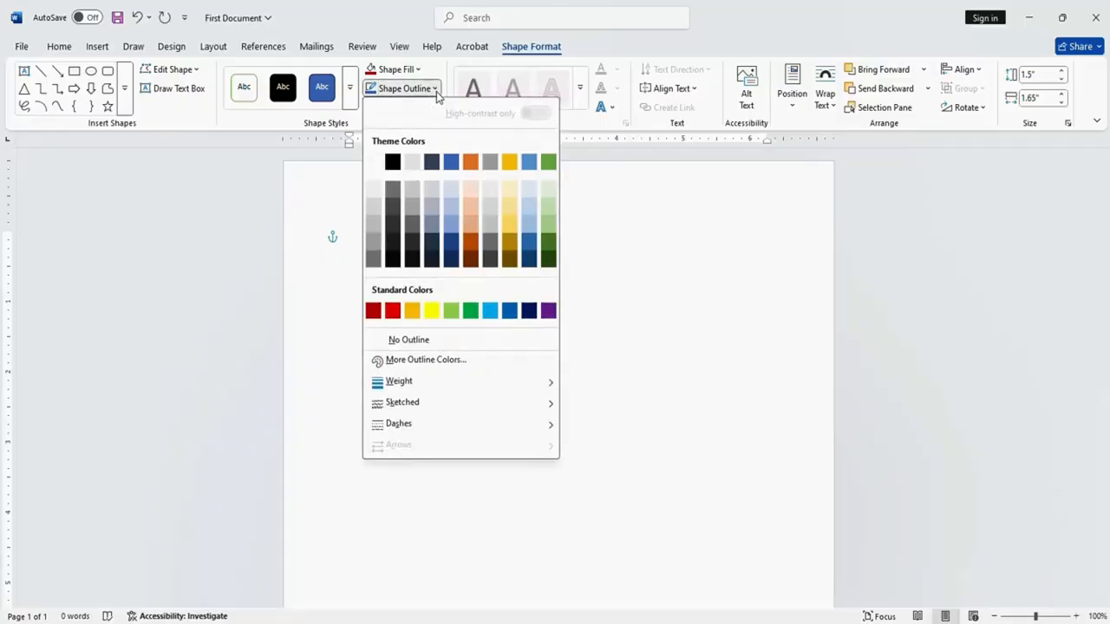
pyautogui.click(509, 319)
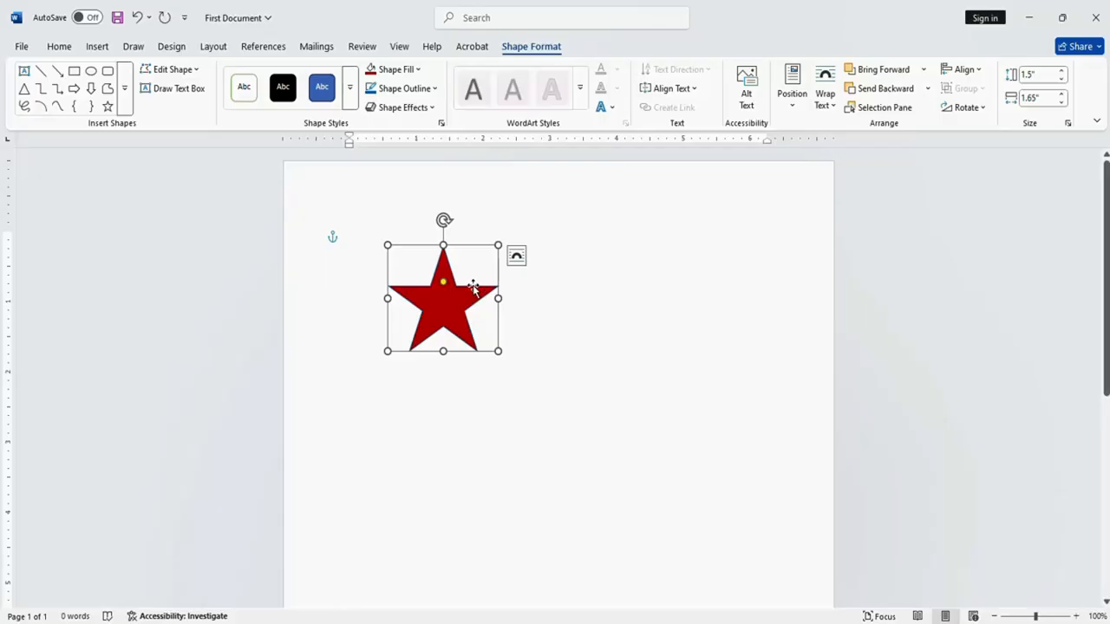
# Step: Set the star's outline weight to 6 pt, and reduce it to 3 pt
pyautogui.click(434, 90)
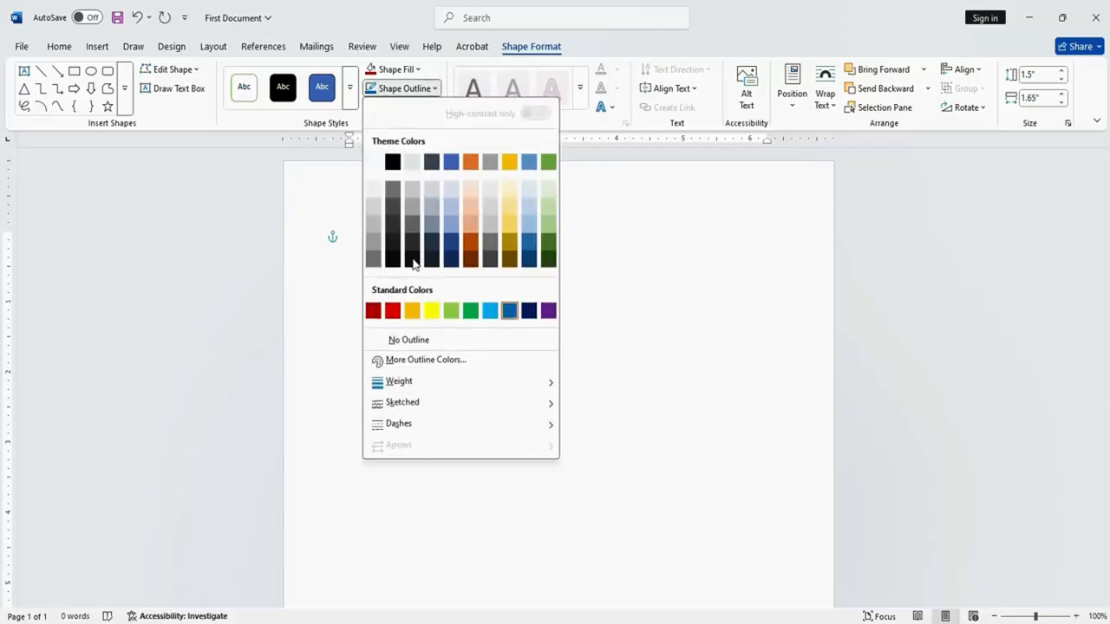
pyautogui.moveTo(457, 384)
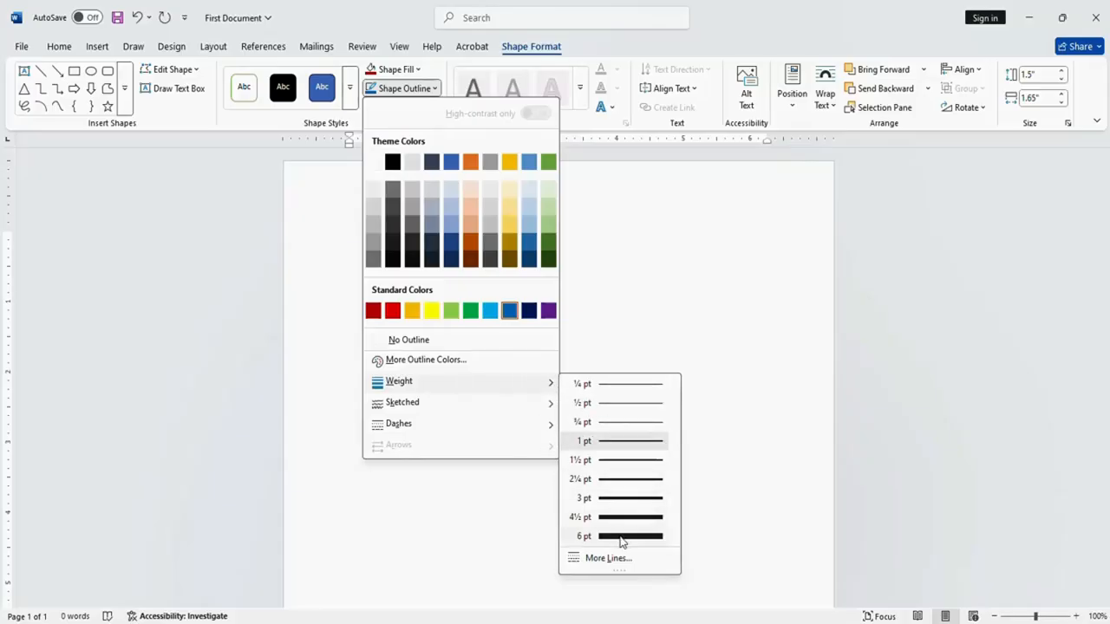
pyautogui.click(621, 537)
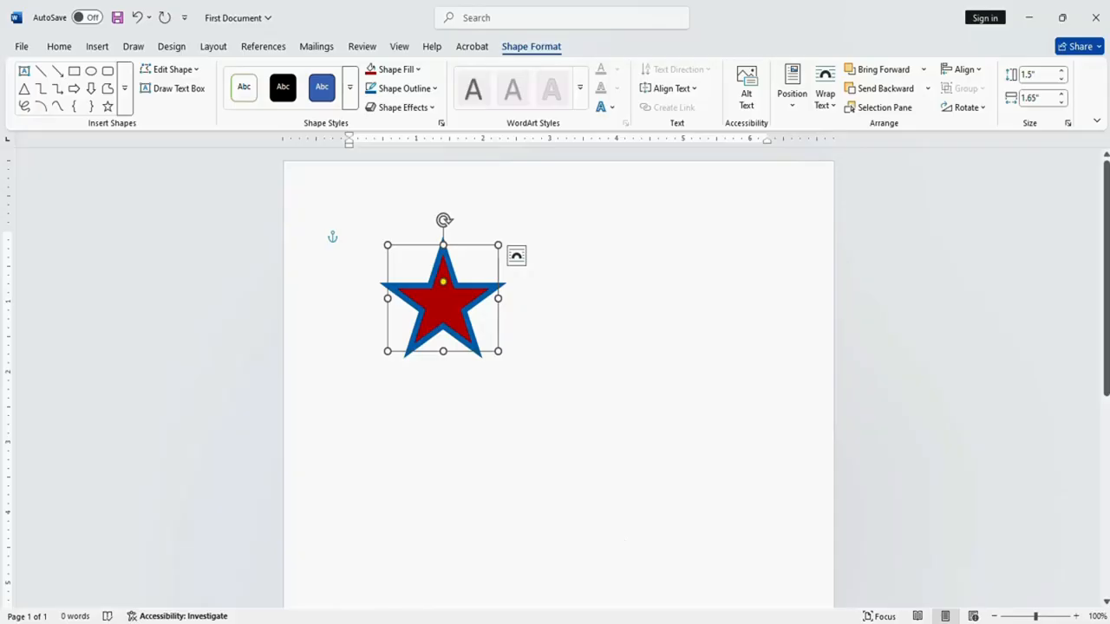
pyautogui.click(436, 90)
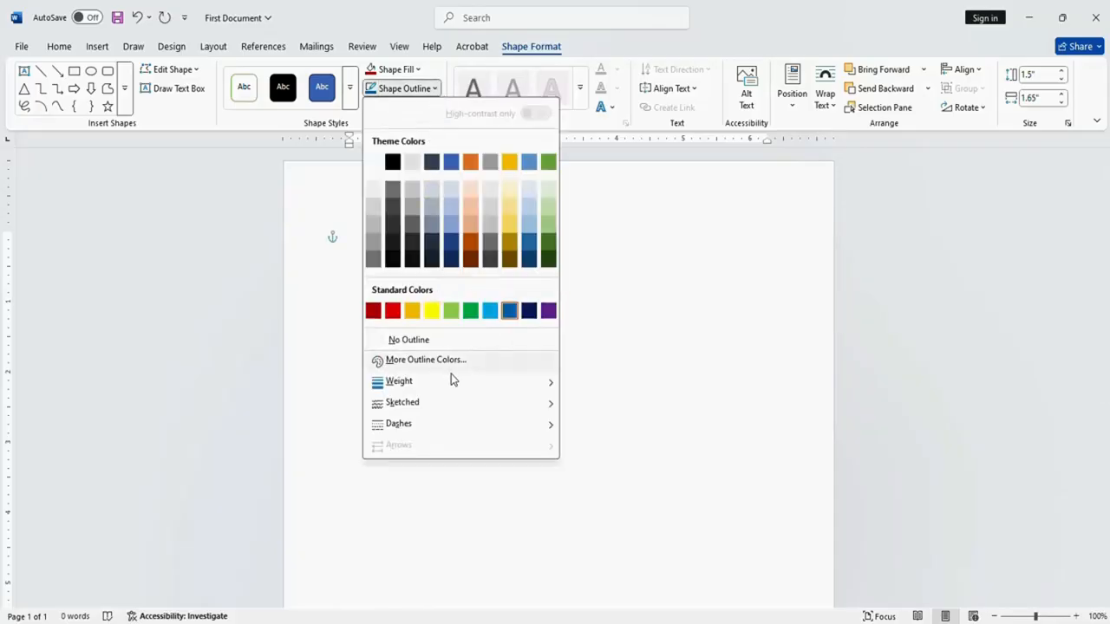
pyautogui.moveTo(500, 387)
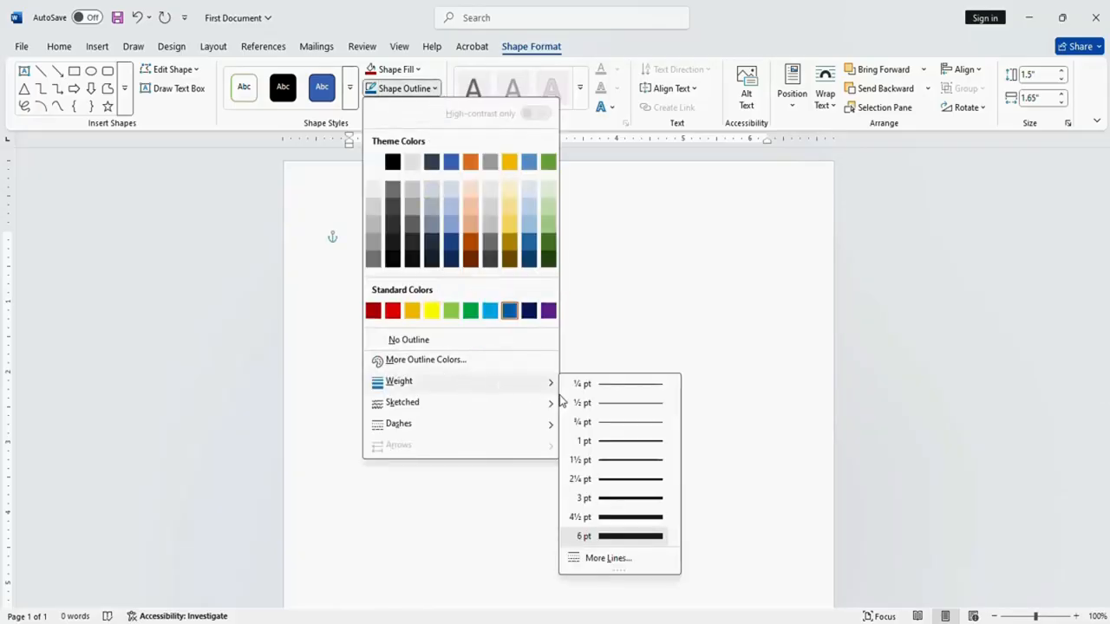
pyautogui.click(616, 499)
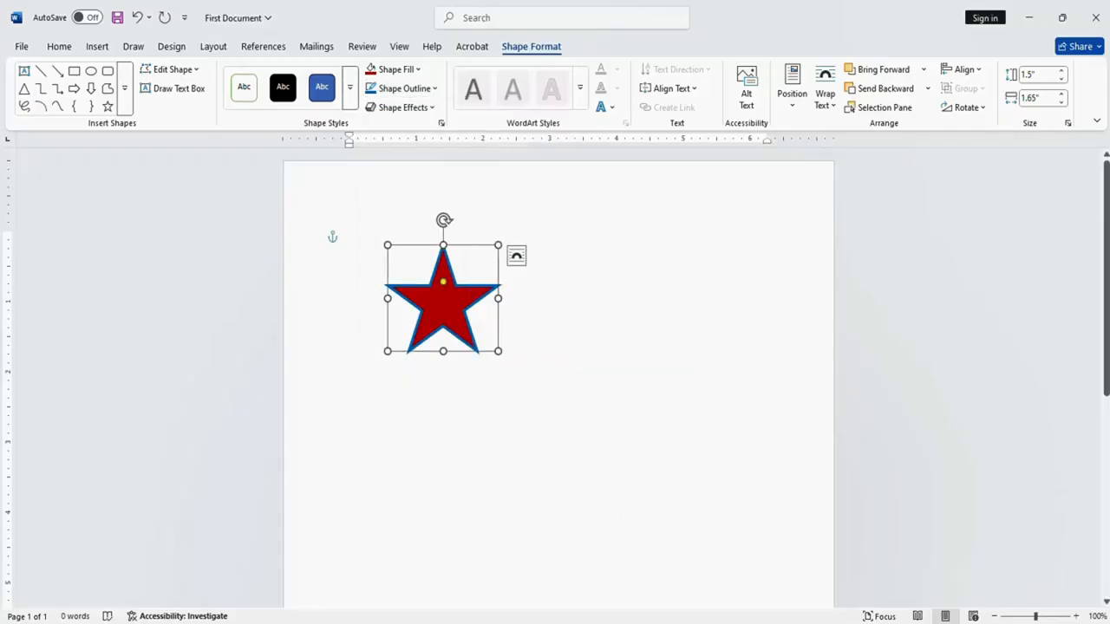
# Step: Remove the star's outline and move the star down and to the right, nearer the middle of the page
pyautogui.click(435, 90)
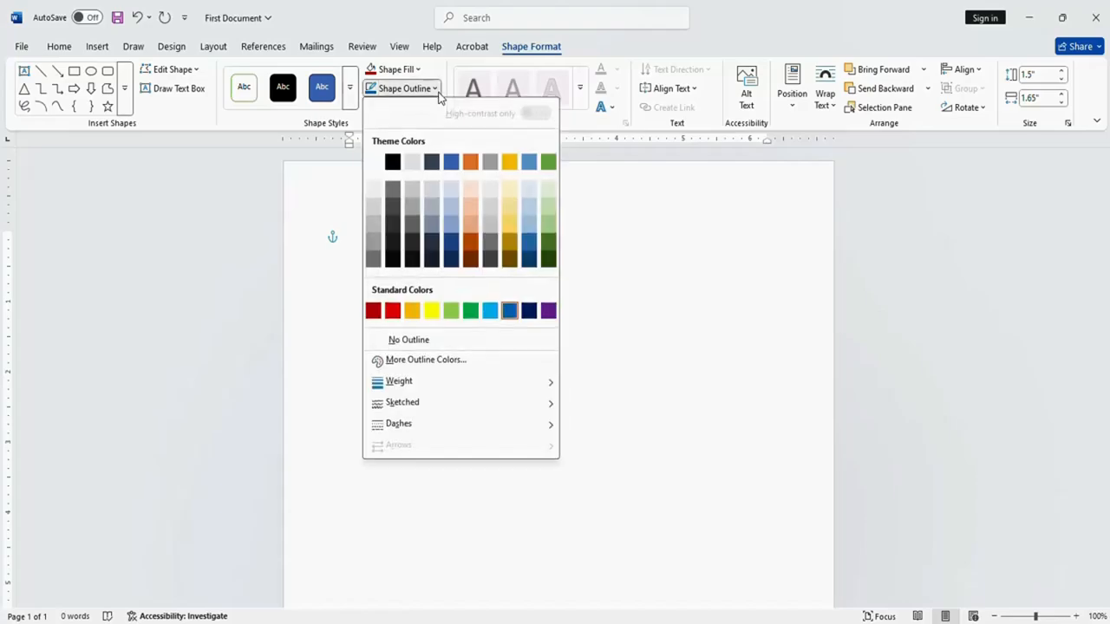
pyautogui.click(408, 340)
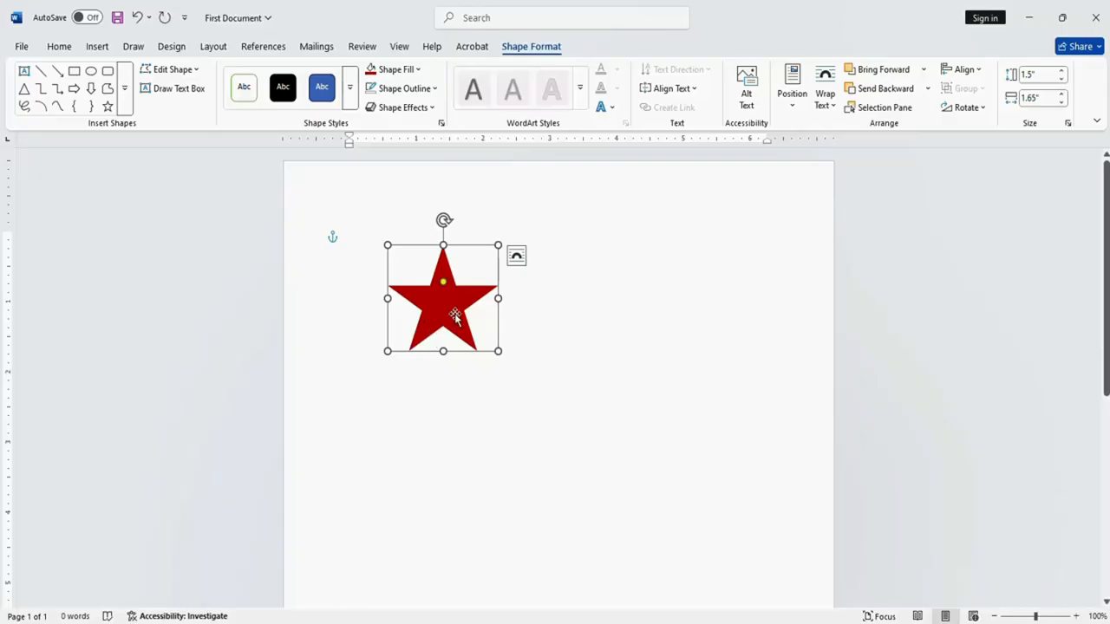
pyautogui.moveTo(455, 317); pyautogui.dragTo(526, 370)
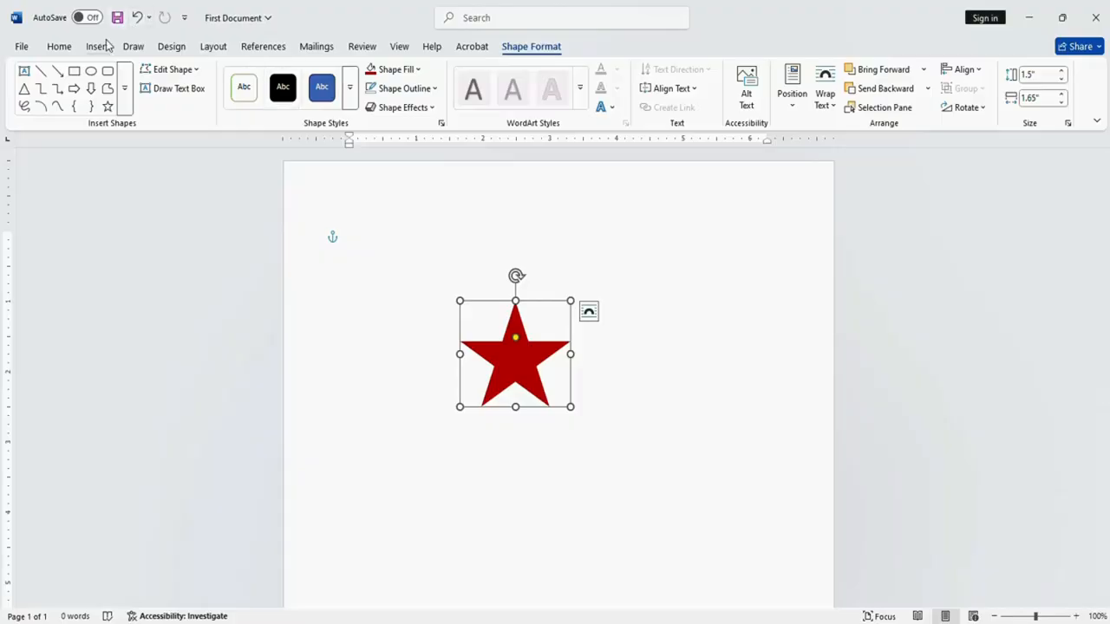
# Step: Delete the dark red star from the page
pyautogui.press('Delete')
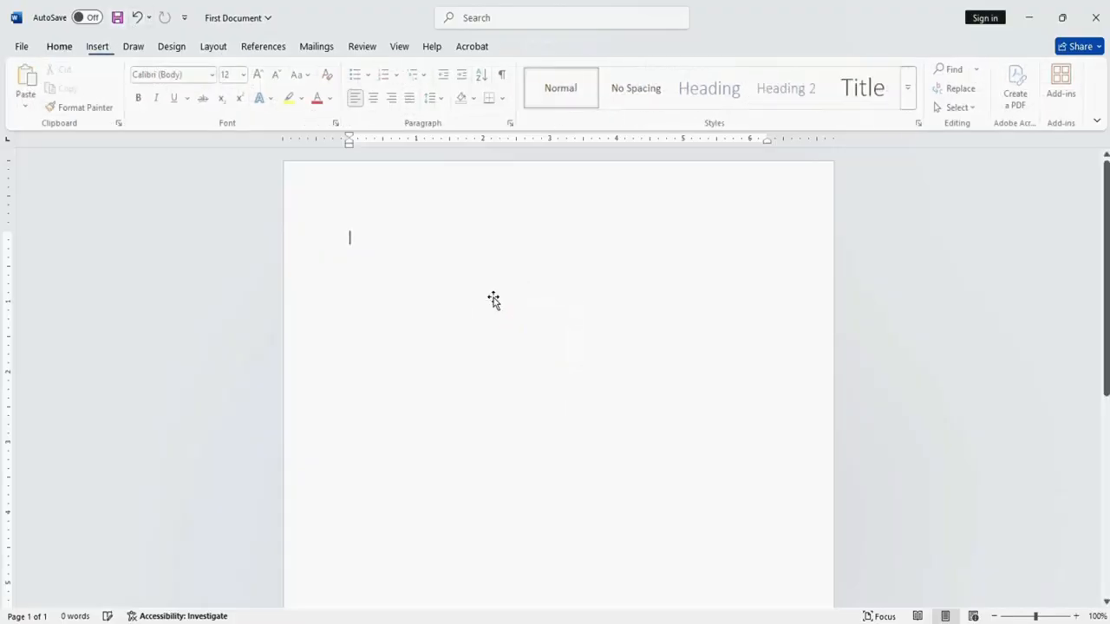
pyautogui.click(99, 47)
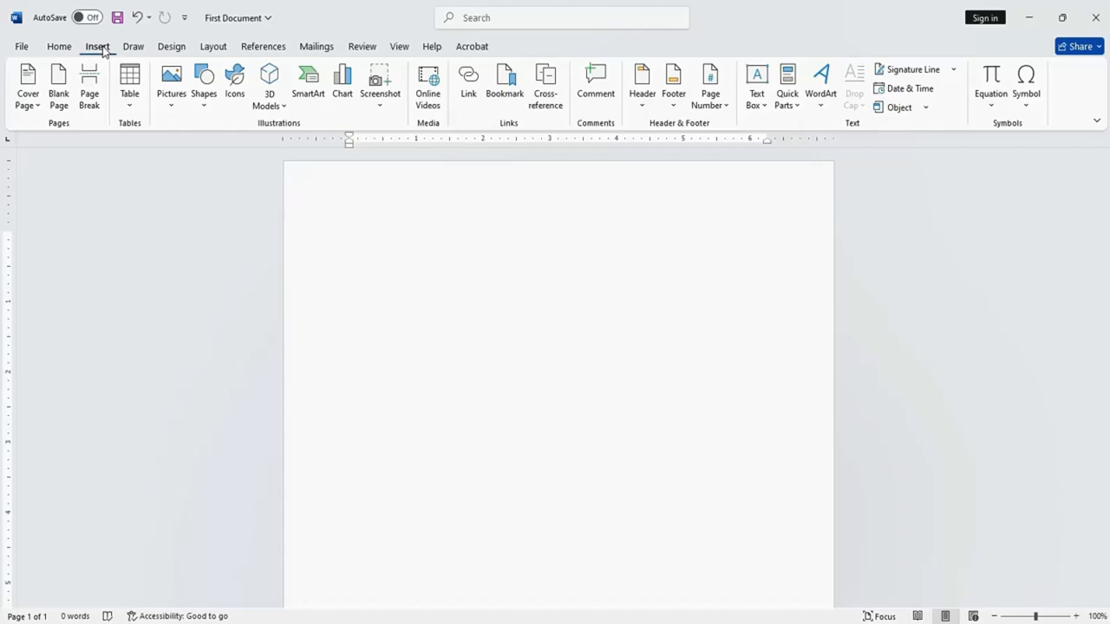
pyautogui.click(59, 47)
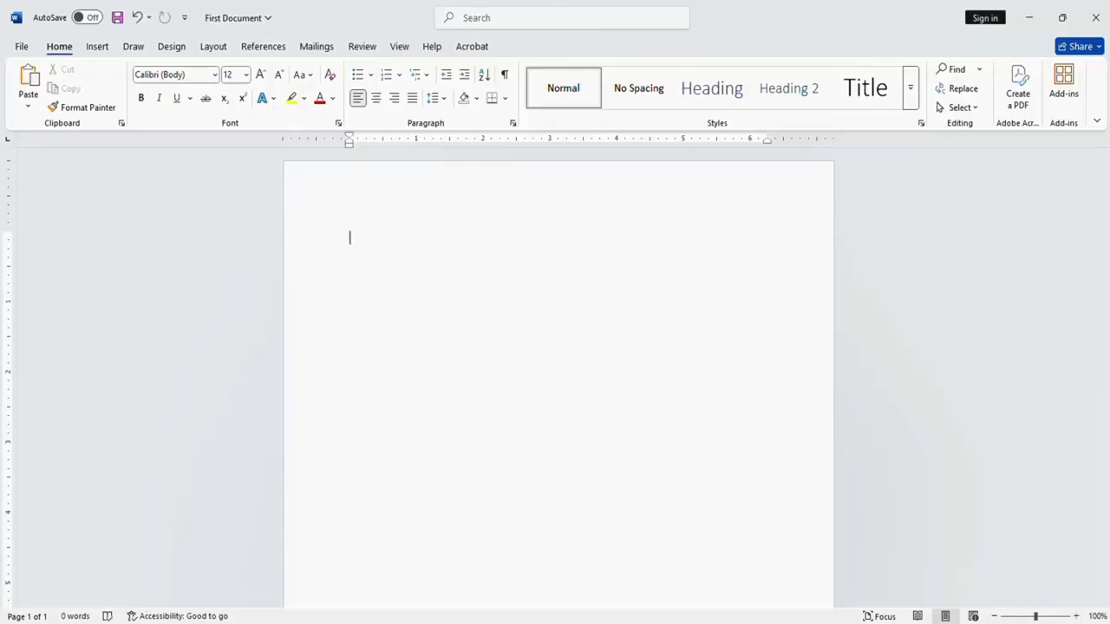
# Step: Insert the built-in Blank header, enter "Computer" as its text, and close header editing
pyautogui.click(98, 49)
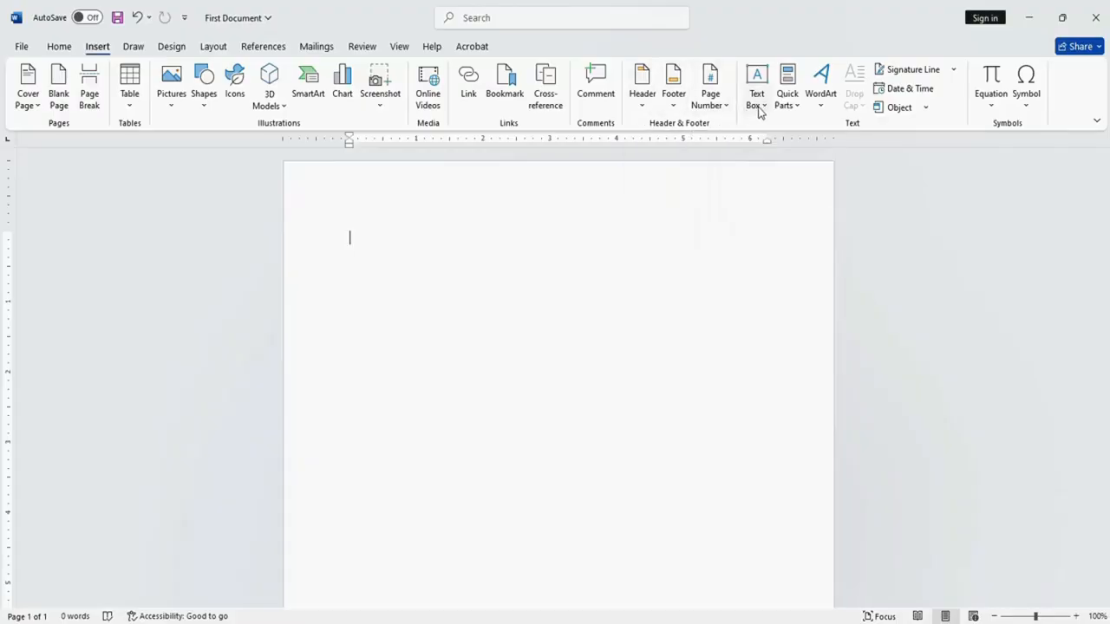
pyautogui.click(640, 105)
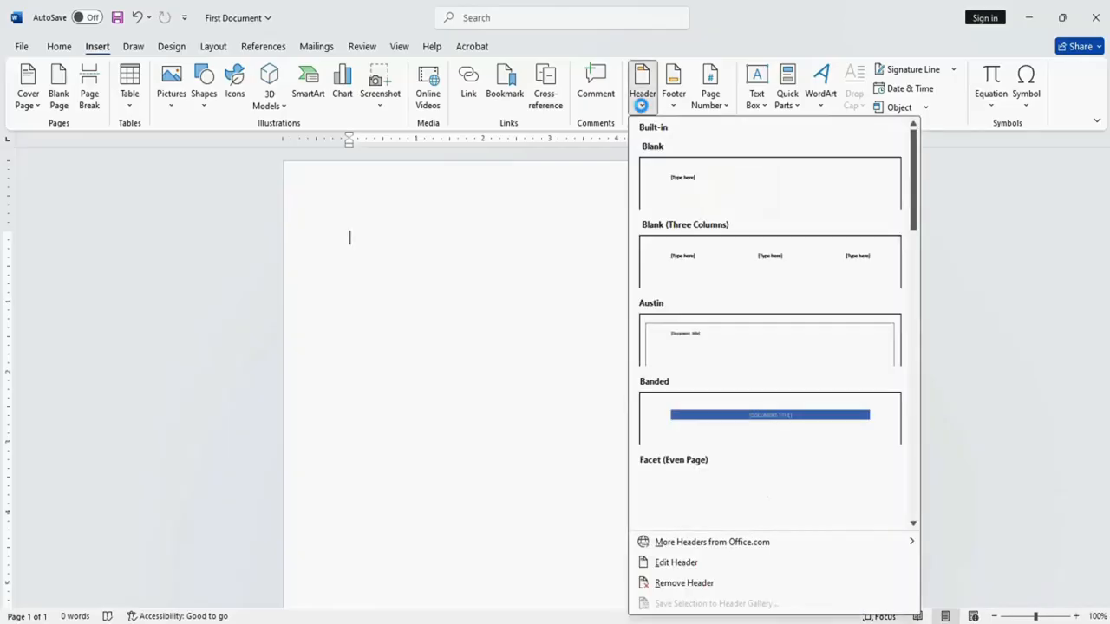
pyautogui.click(734, 192)
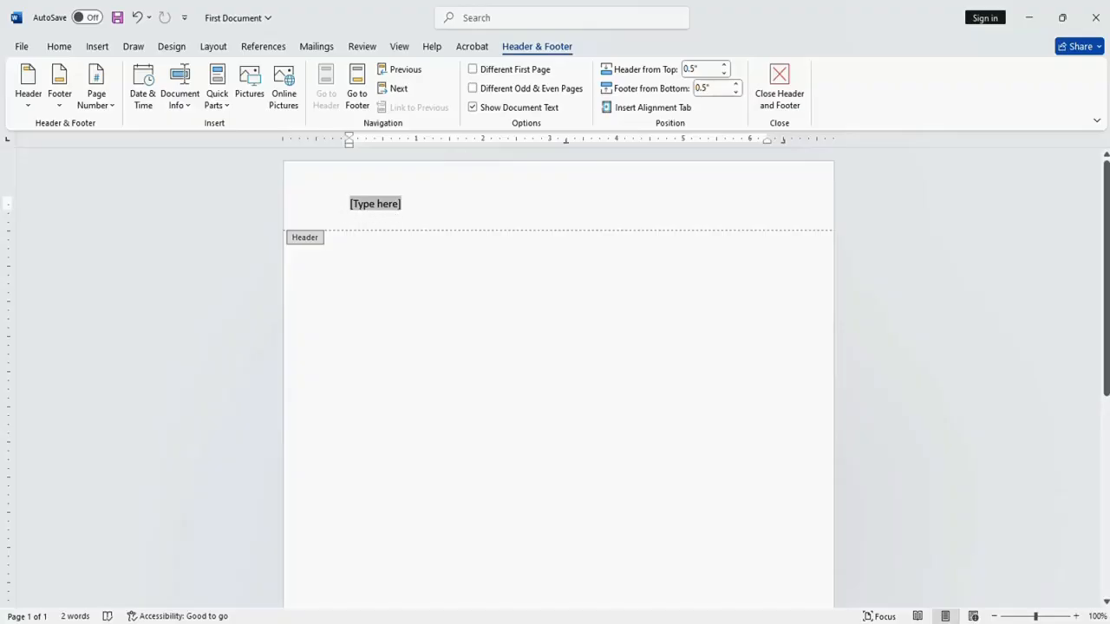
pyautogui.write('T')
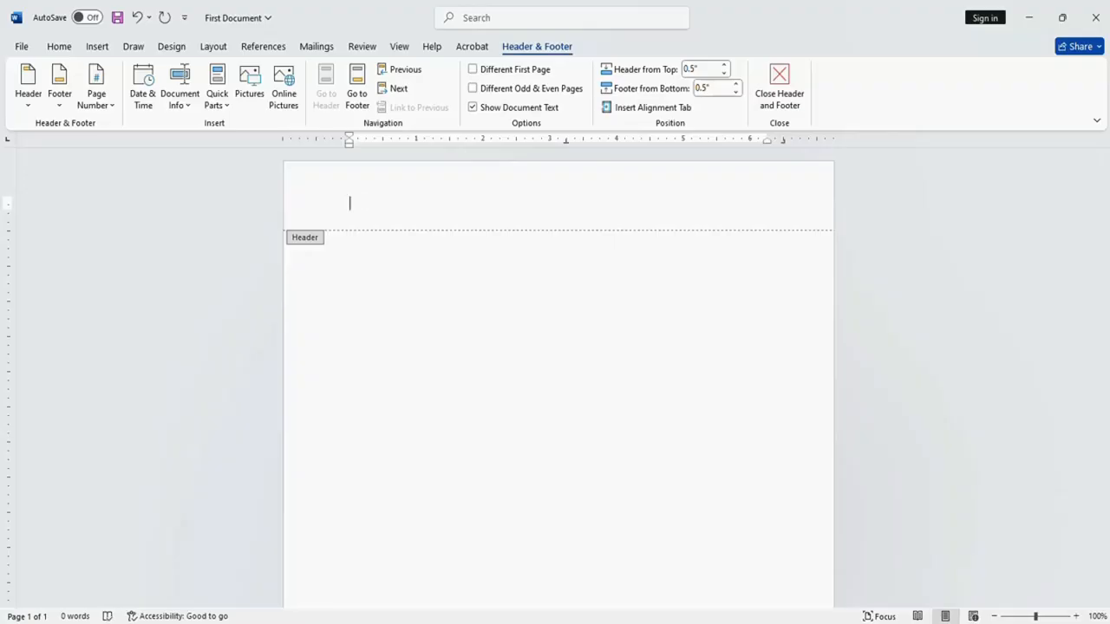
pyautogui.write('omp')
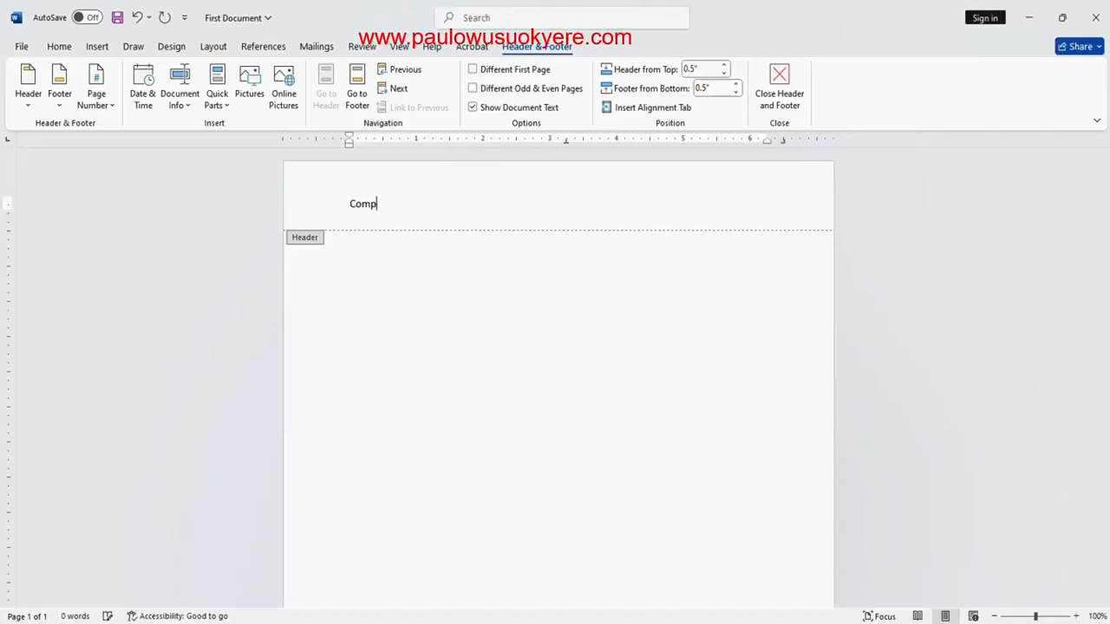
pyautogui.write('uter')
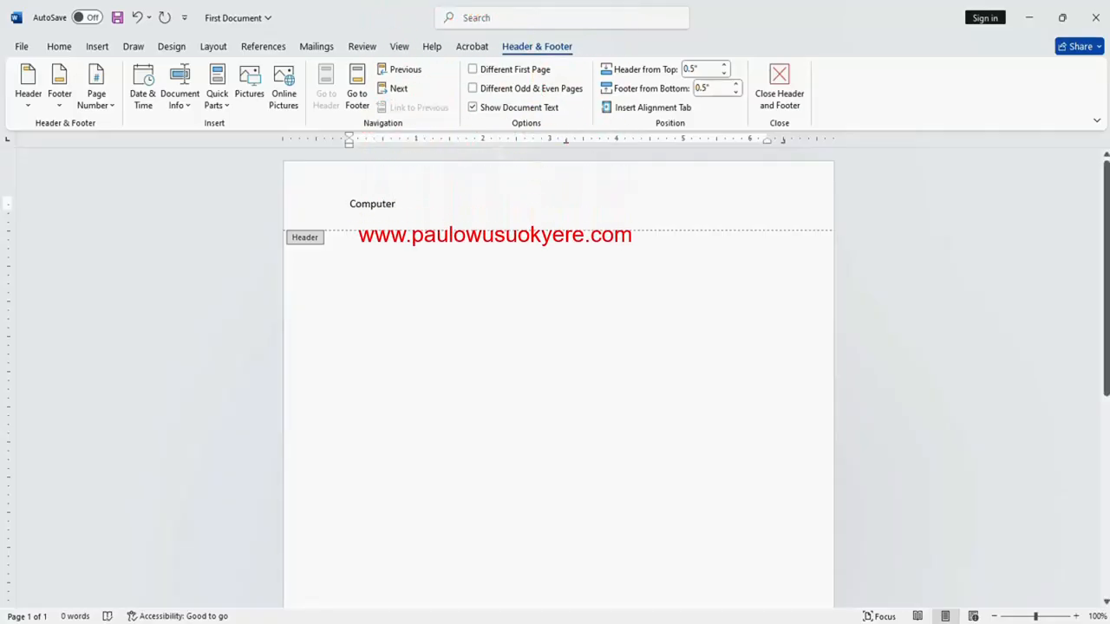
pyautogui.click(781, 87)
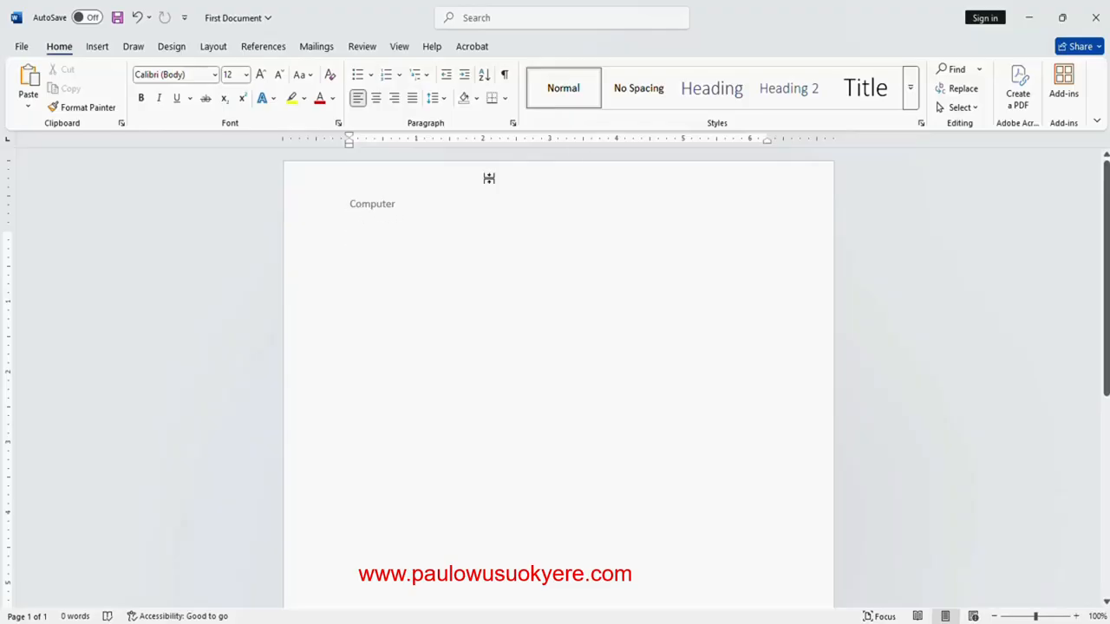
# Step: Remove the "Computer" header from the document
pyautogui.click(98, 48)
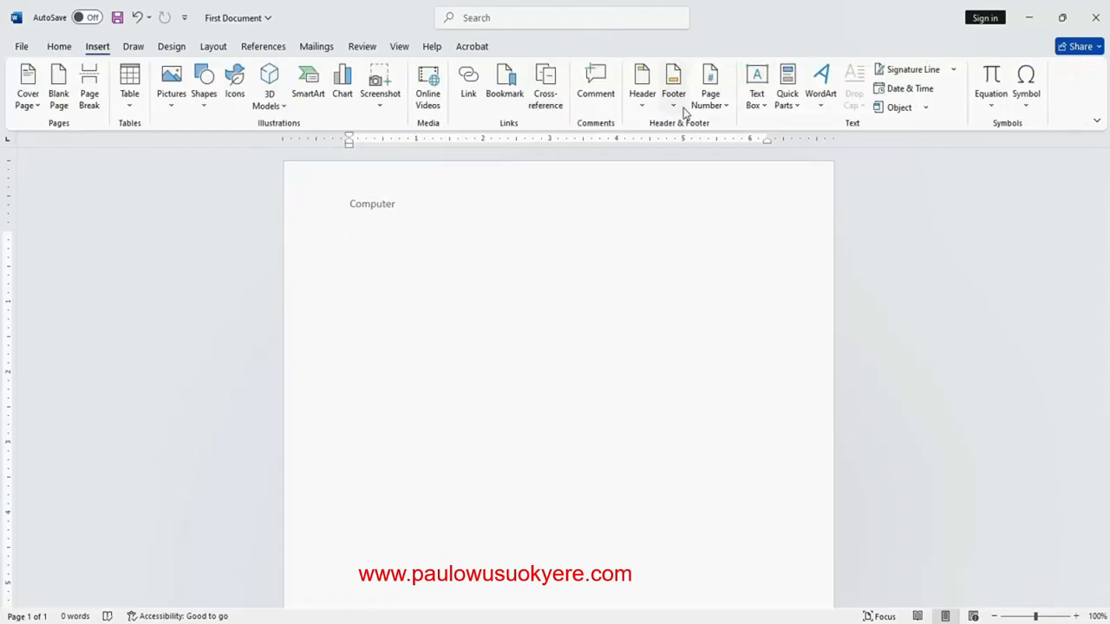
pyautogui.click(642, 108)
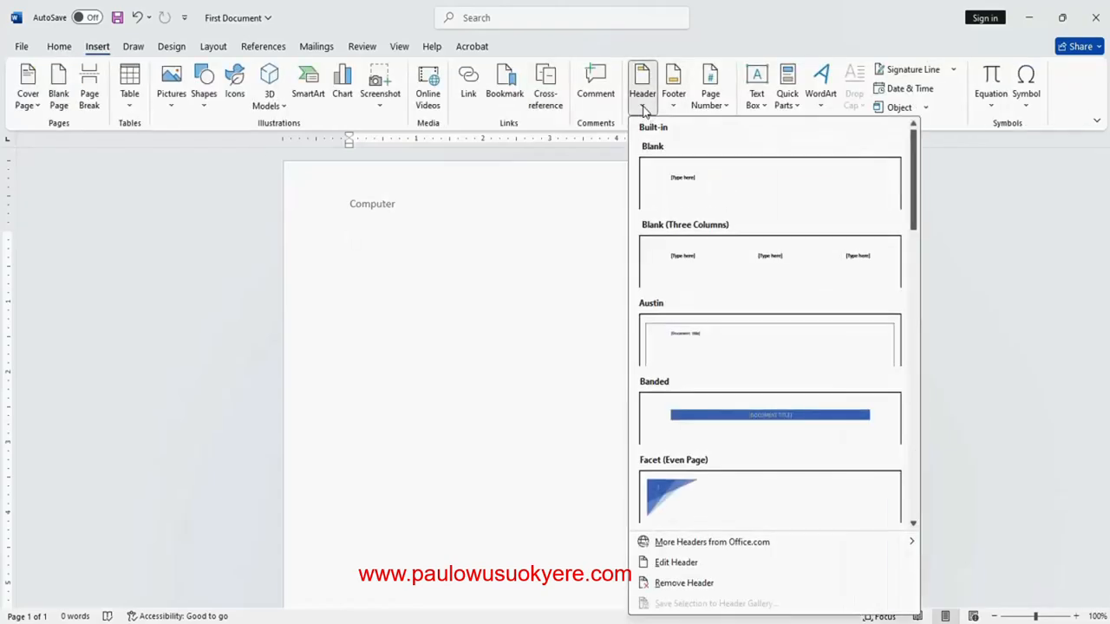
pyautogui.click(684, 583)
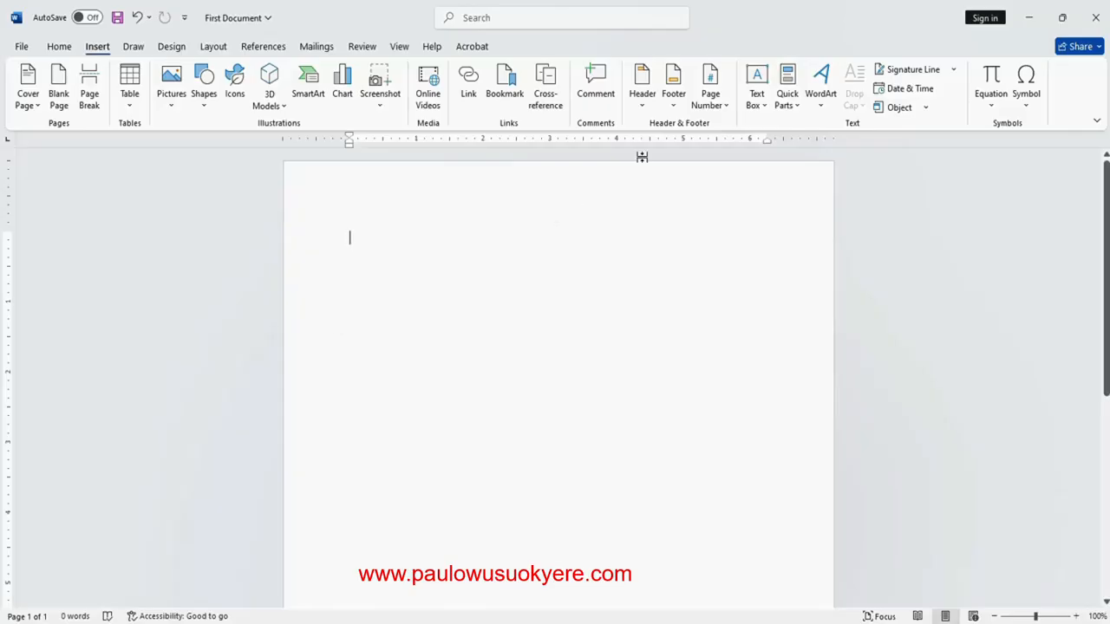
# Step: Insert the built-in Blank footer, enter "Computer" as its text, close footer editing and check it at the page bottom
pyautogui.click(674, 100)
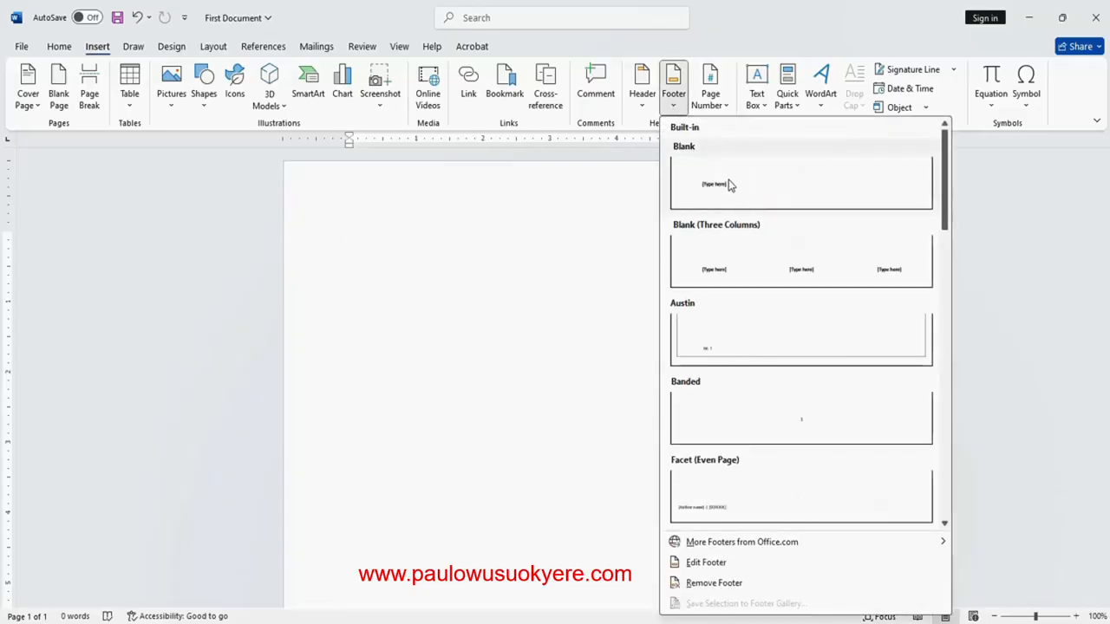
pyautogui.click(729, 187)
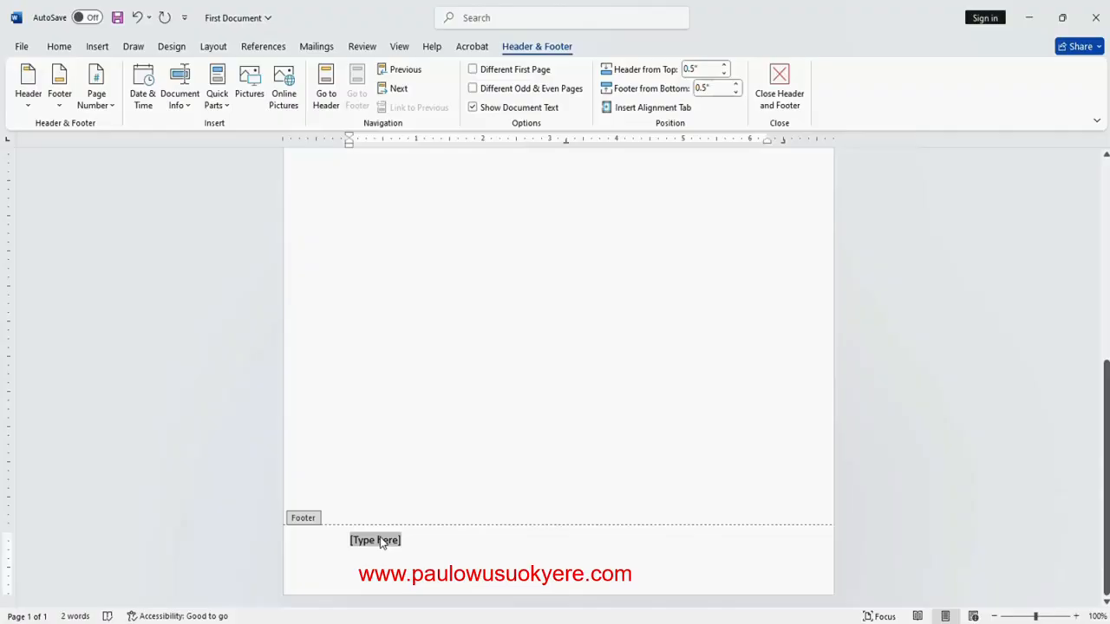
pyautogui.write('Computer')
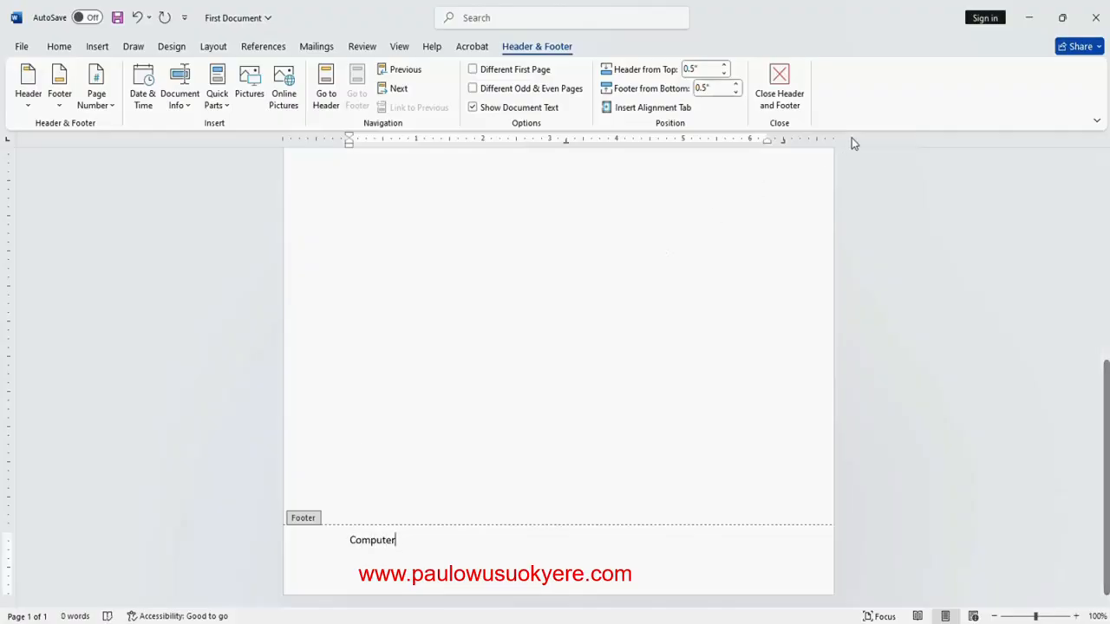
pyautogui.click(774, 95)
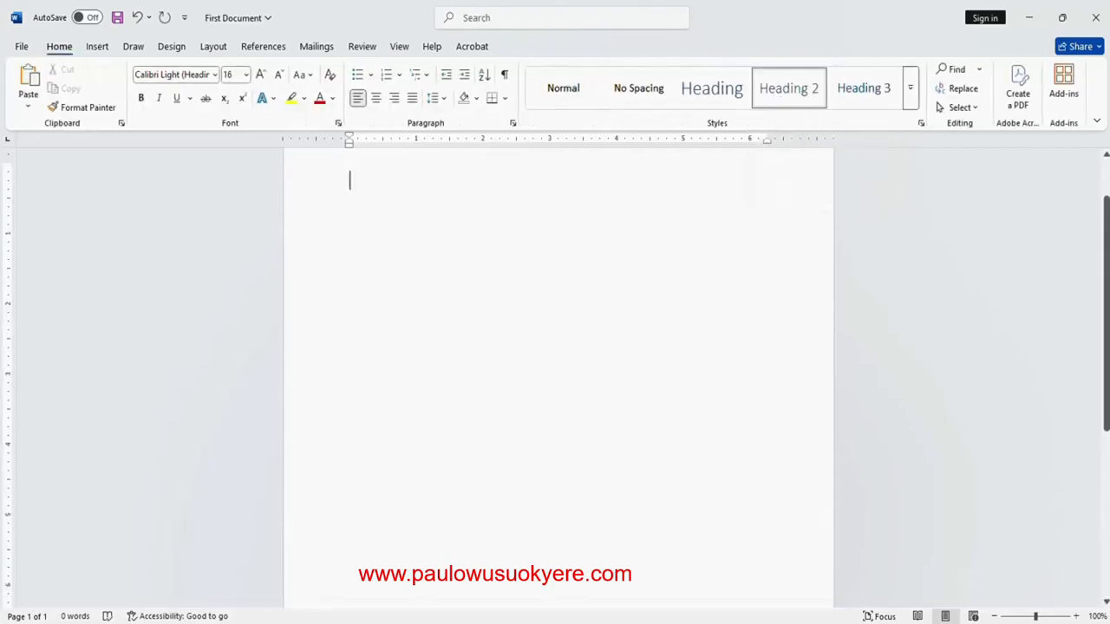
pyautogui.moveTo(1103, 263); pyautogui.dragTo(1103, 427)
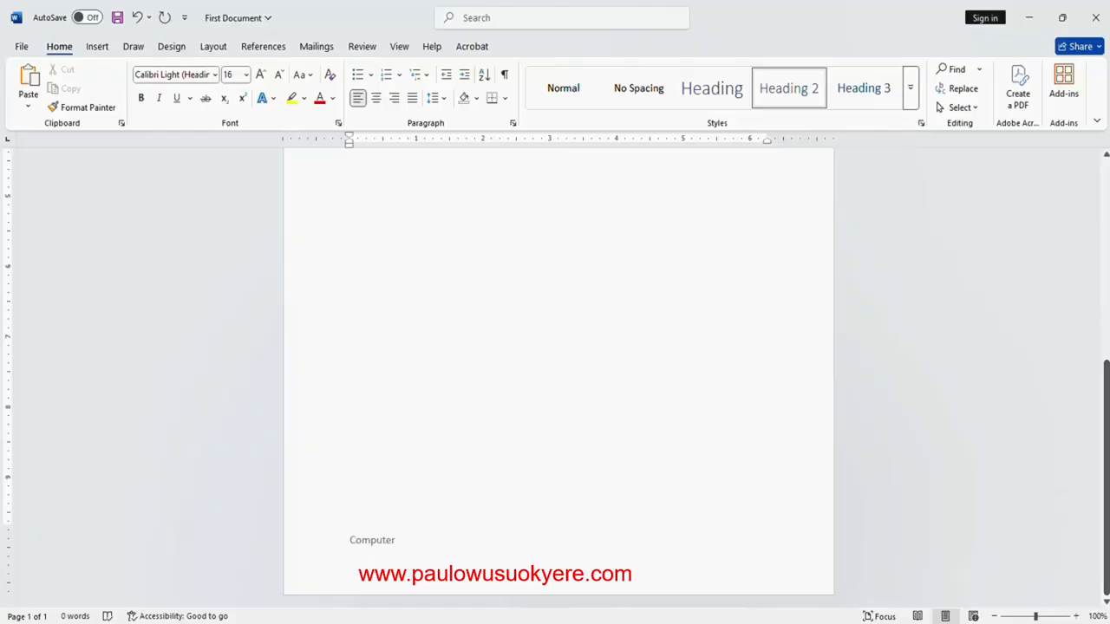
# Step: Remove the "Computer" footer from the document
pyautogui.press('BackSpace')
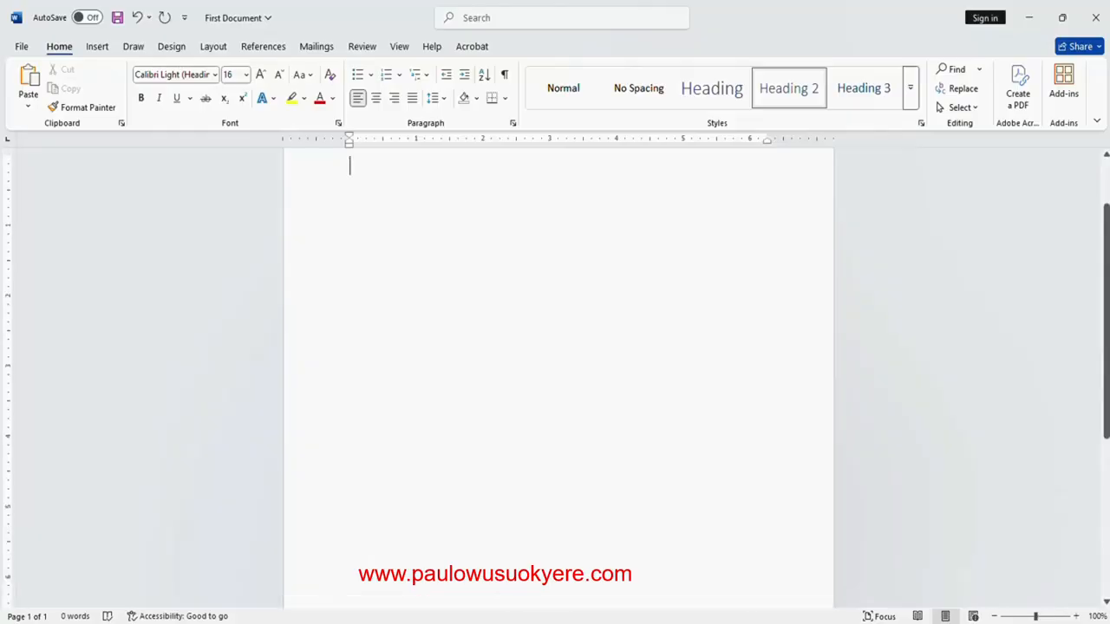
pyautogui.click(1107, 279)
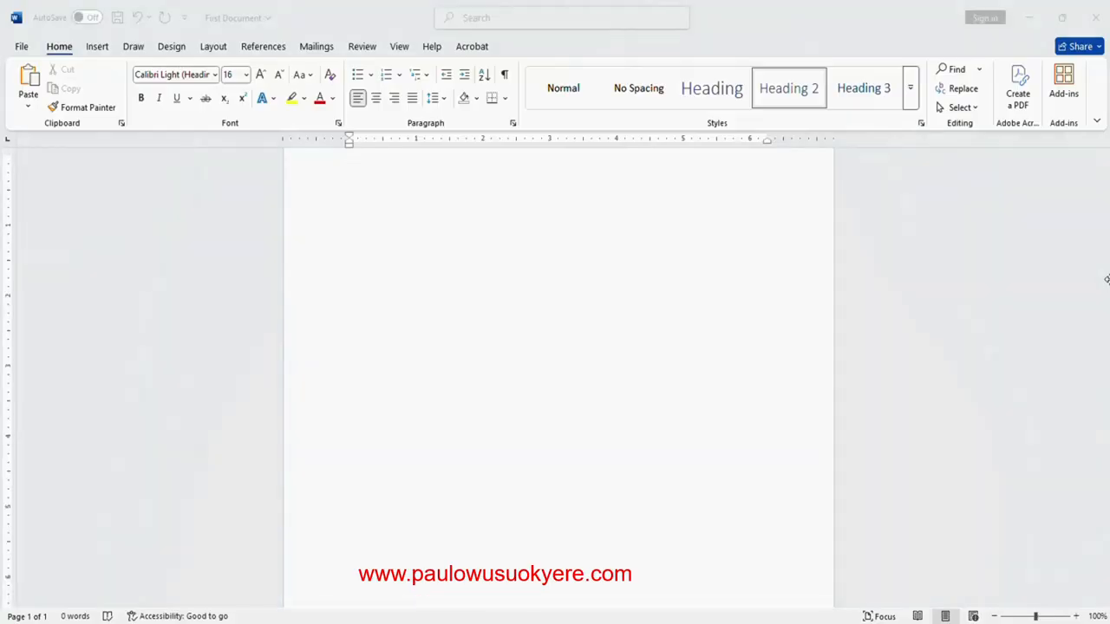
pyautogui.click(1107, 279)
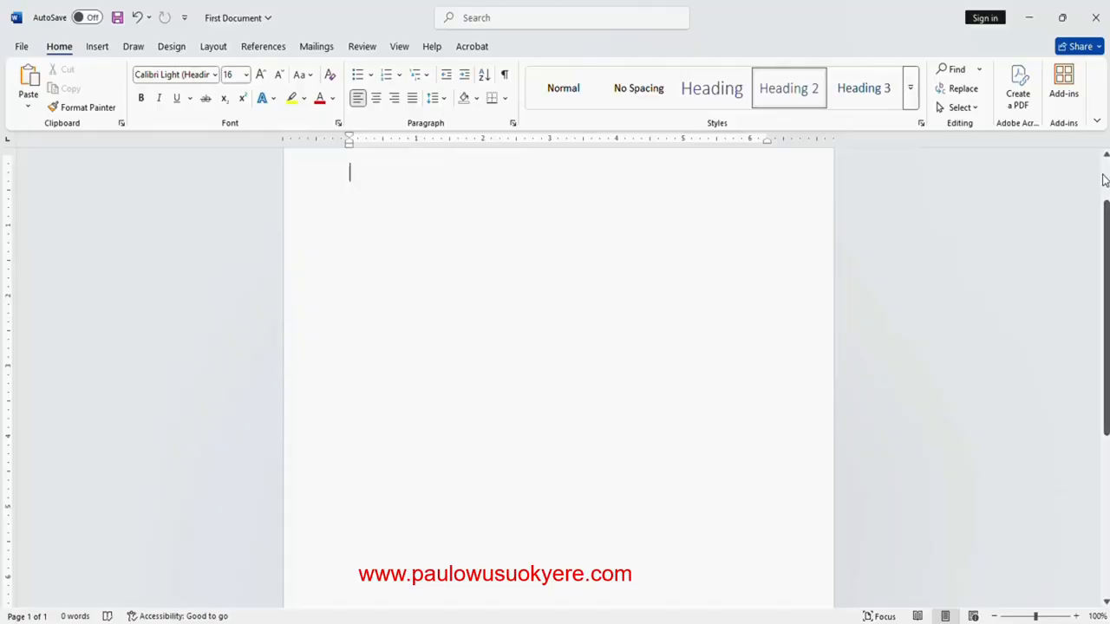
pyautogui.moveTo(1108, 222); pyautogui.dragTo(1103, 425)
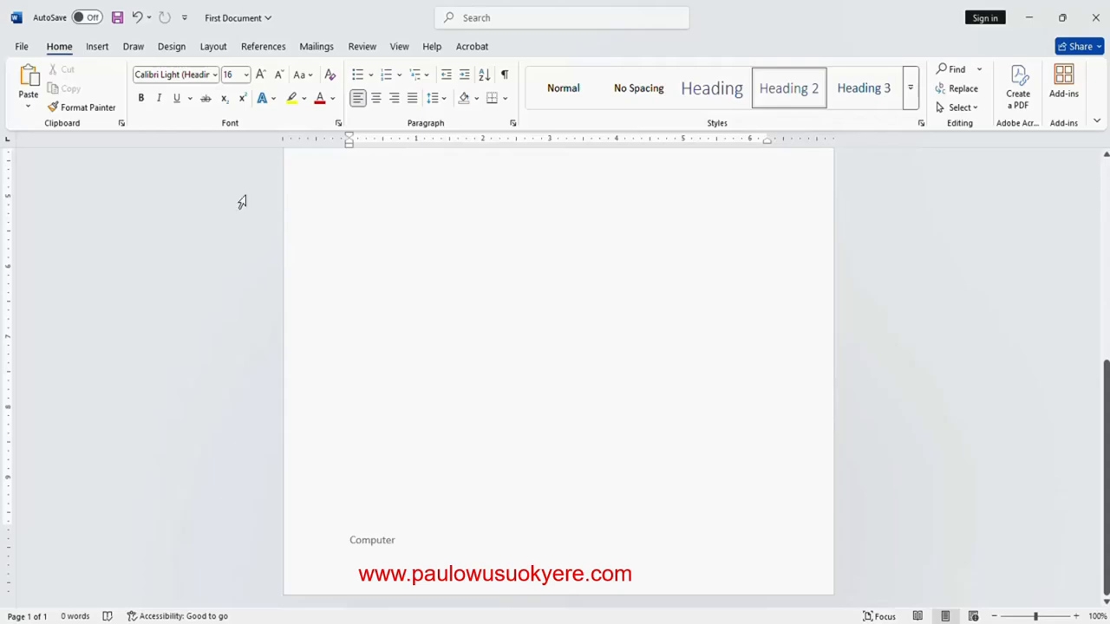
pyautogui.click(96, 48)
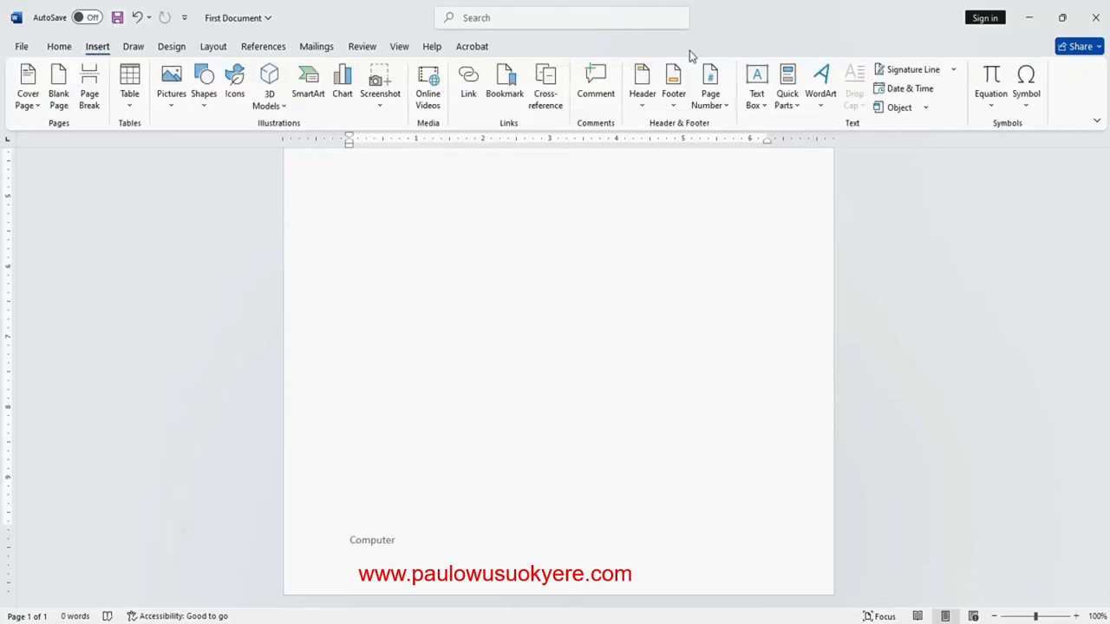
pyautogui.click(674, 108)
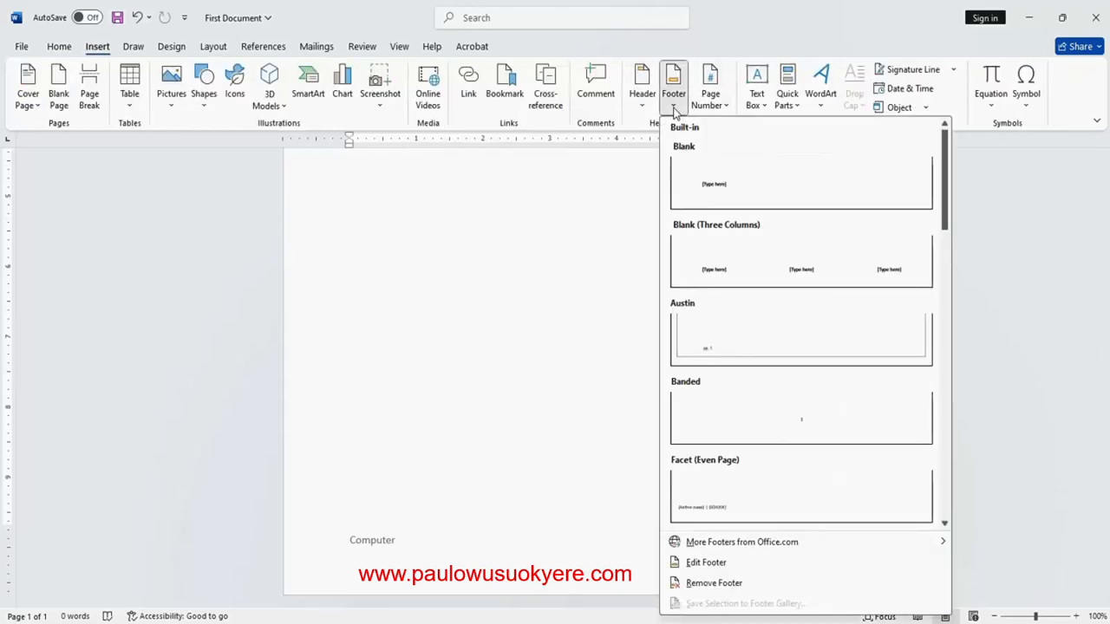
pyautogui.click(712, 583)
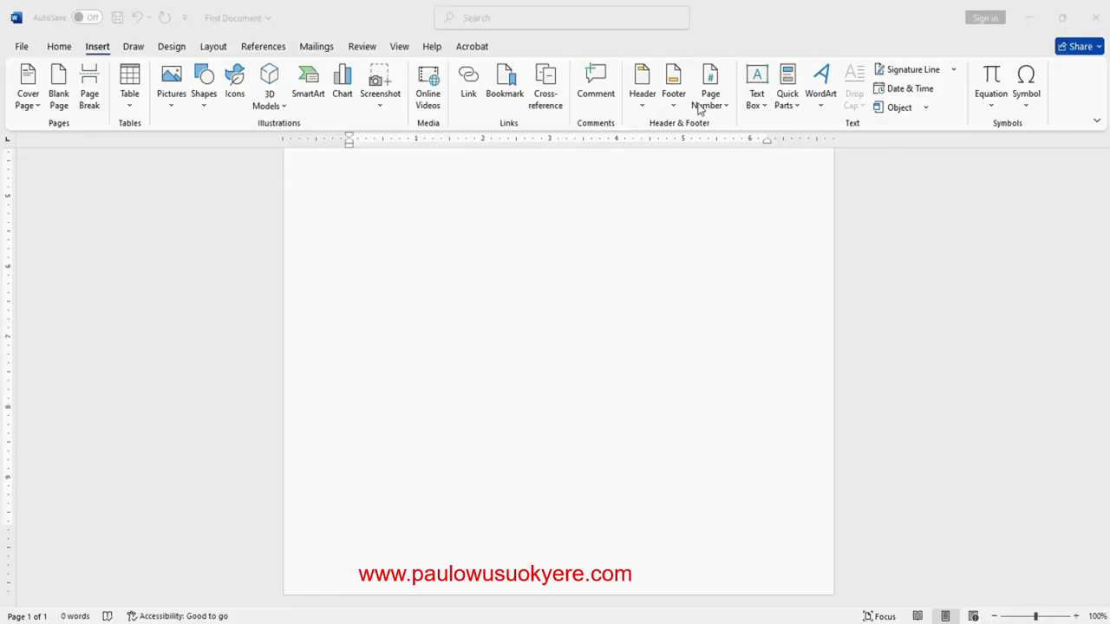
# Step: Insert a page number at the bottom of the page in the Plain Number 2 style and close footer editing
pyautogui.click(102, 55)
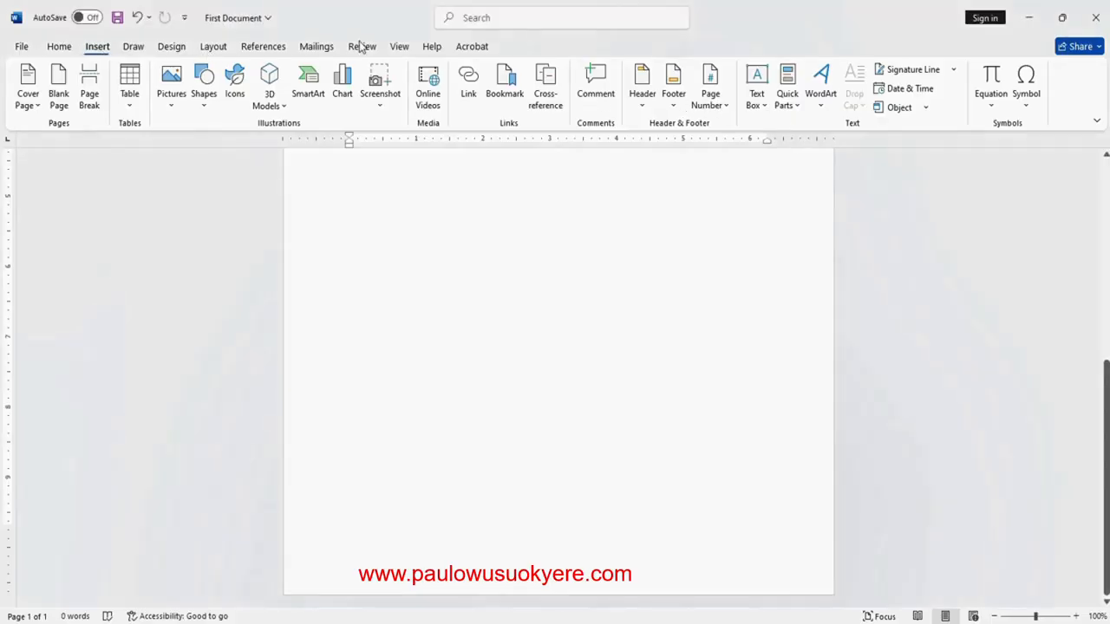
pyautogui.click(725, 108)
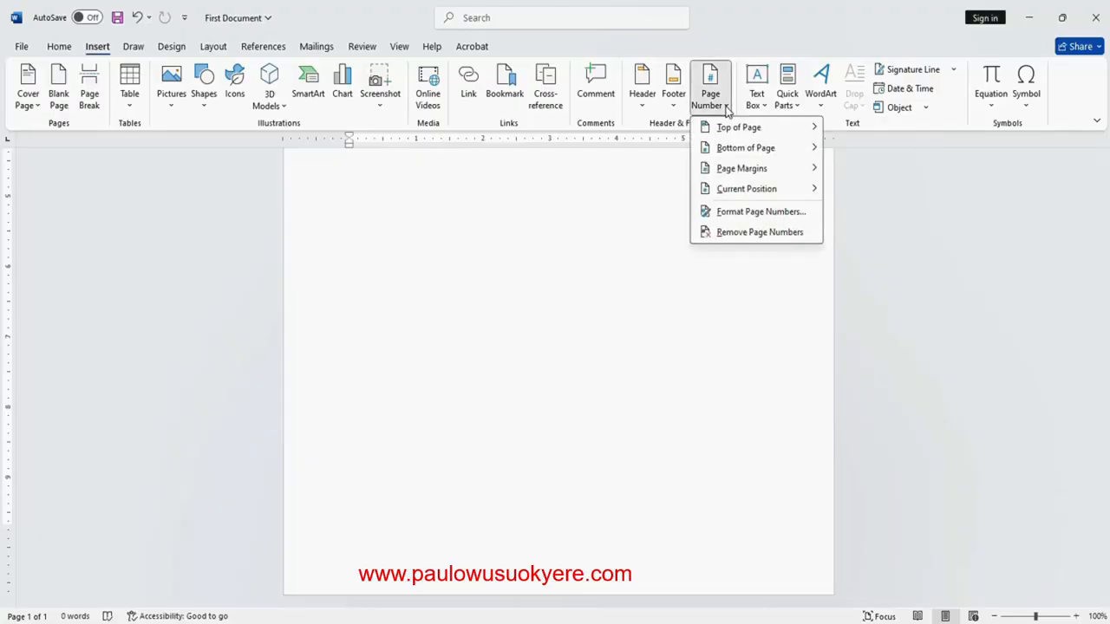
pyautogui.moveTo(773, 137)
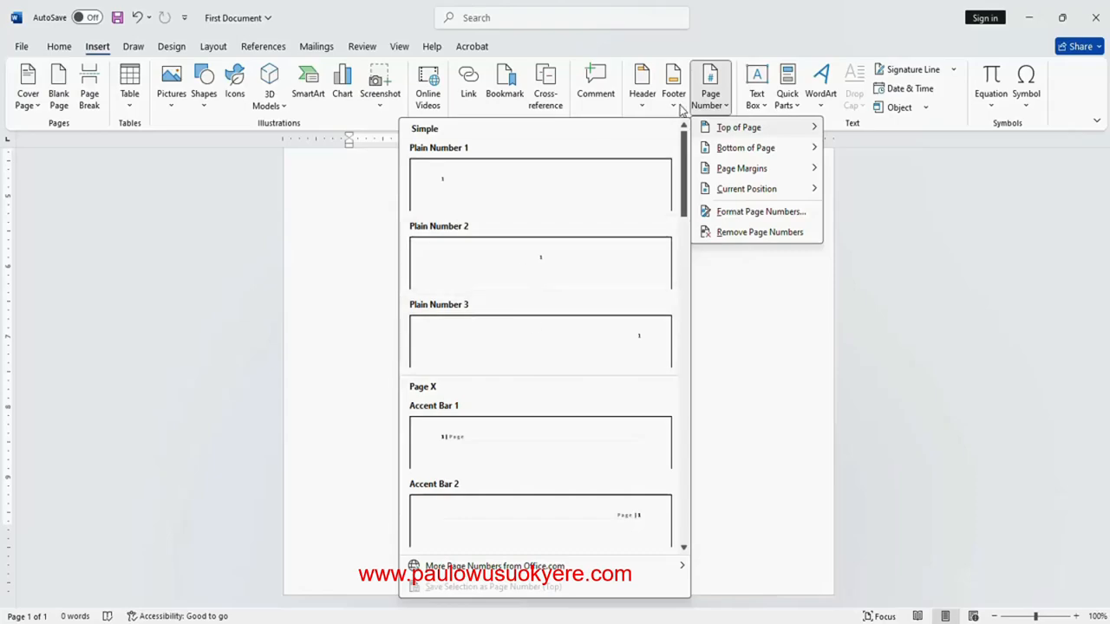
pyautogui.moveTo(748, 153)
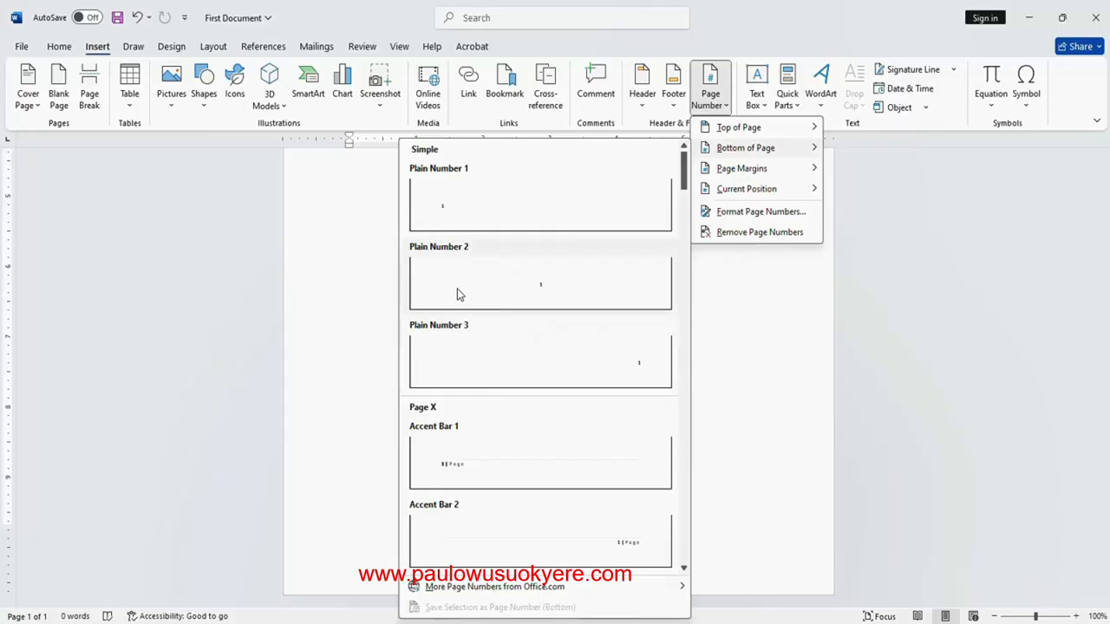
pyautogui.click(534, 284)
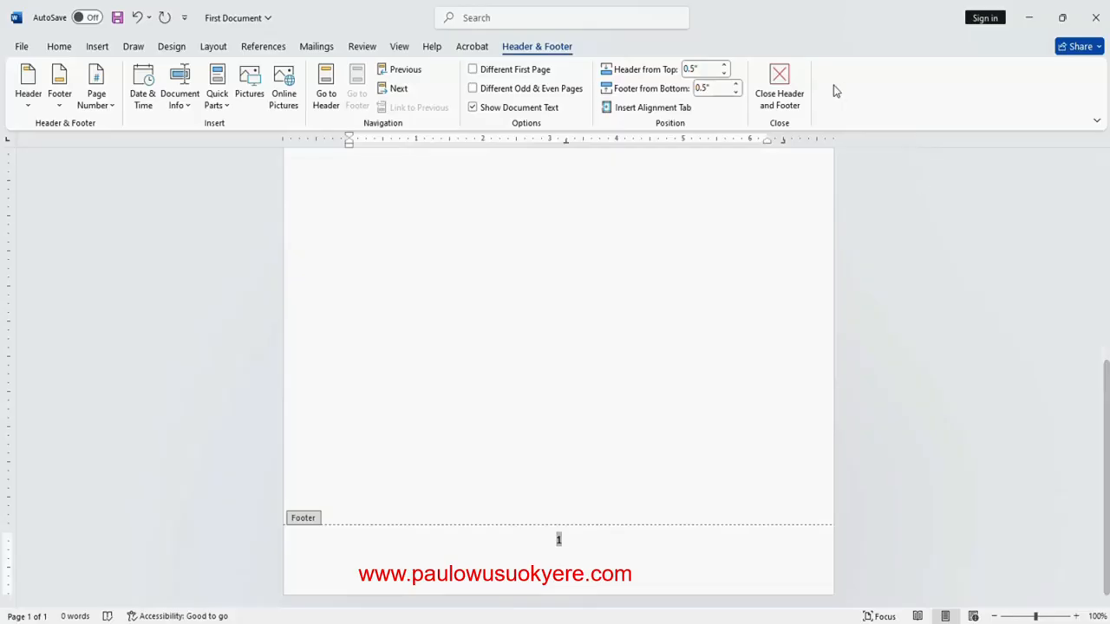
pyautogui.click(780, 87)
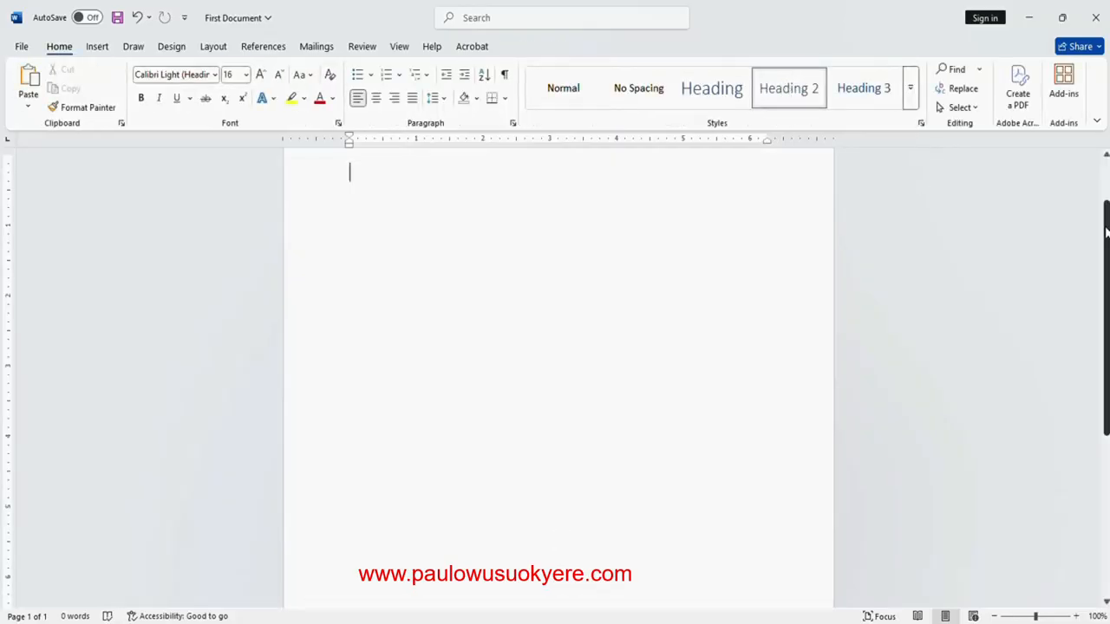
# Step: Add empty paragraphs until the document runs onto a second page, and check the page numbers at the bottom of both pages
pyautogui.press('Return')
pyautogui.press('Return')
pyautogui.press('Return')
pyautogui.press('Return')
pyautogui.press('Return')
pyautogui.press('Return')
pyautogui.press('Return')
pyautogui.press('Return')
pyautogui.press('Return')
pyautogui.press('Return')
pyautogui.press('Return')
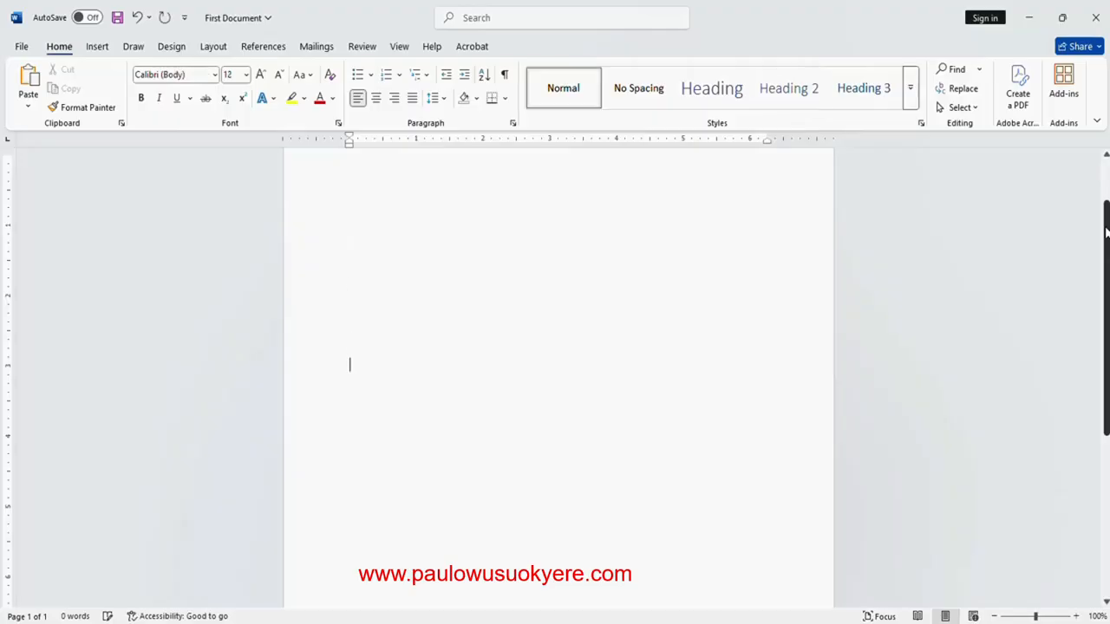
pyautogui.press('Return')
pyautogui.press('Return')
pyautogui.press('Return')
pyautogui.press('Return')
pyautogui.press('Return')
pyautogui.press('Return')
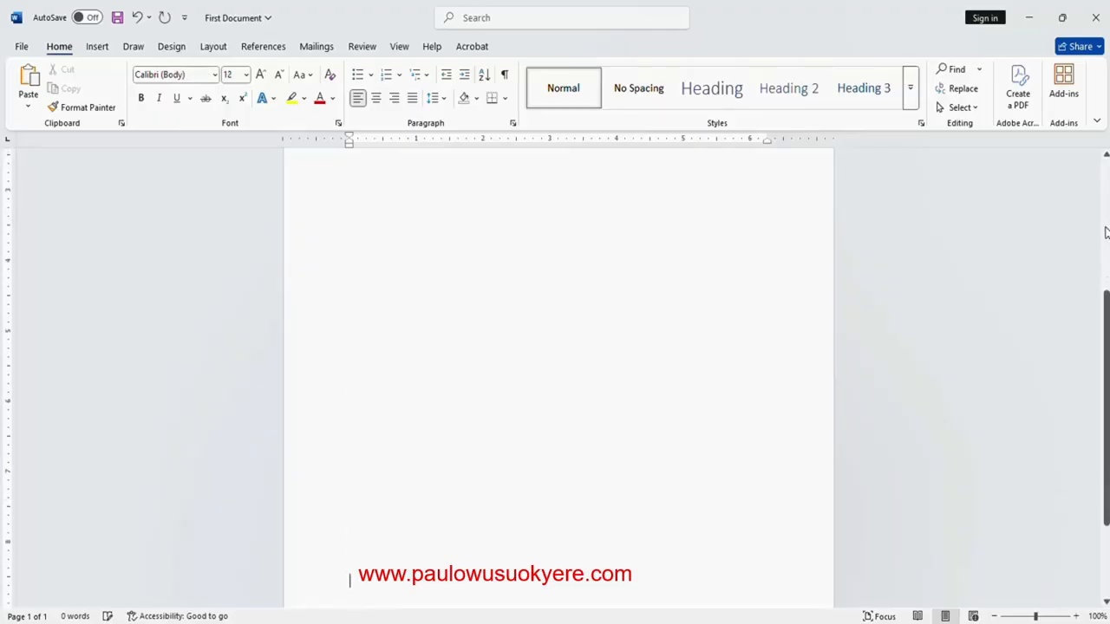
pyautogui.press('Return')
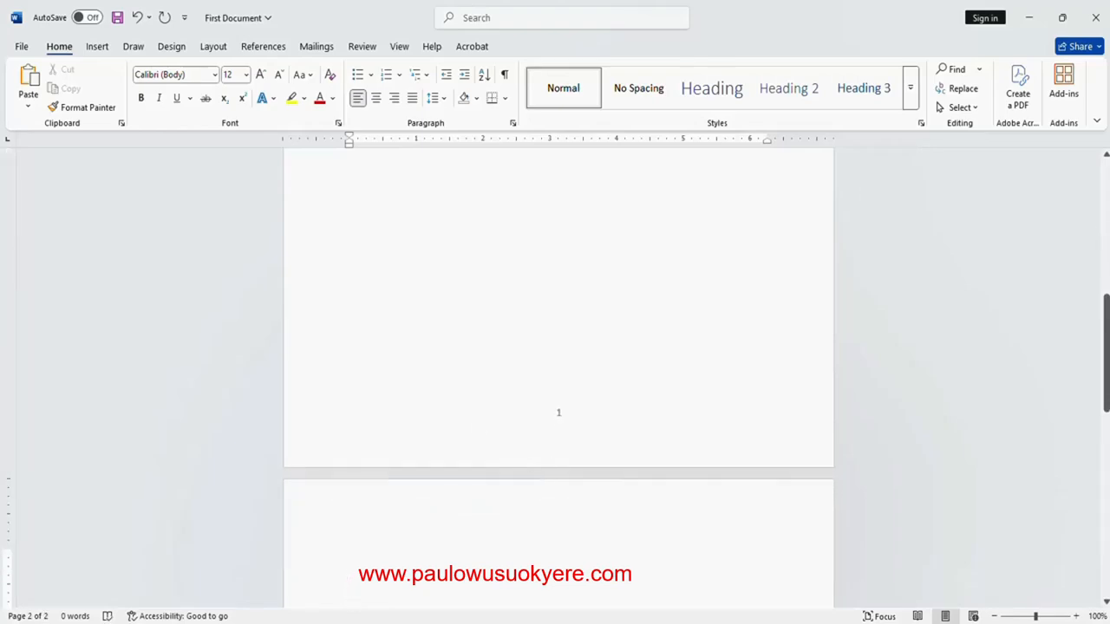
pyautogui.click(1107, 325)
pyautogui.moveTo(1106, 332); pyautogui.dragTo(1104, 505)
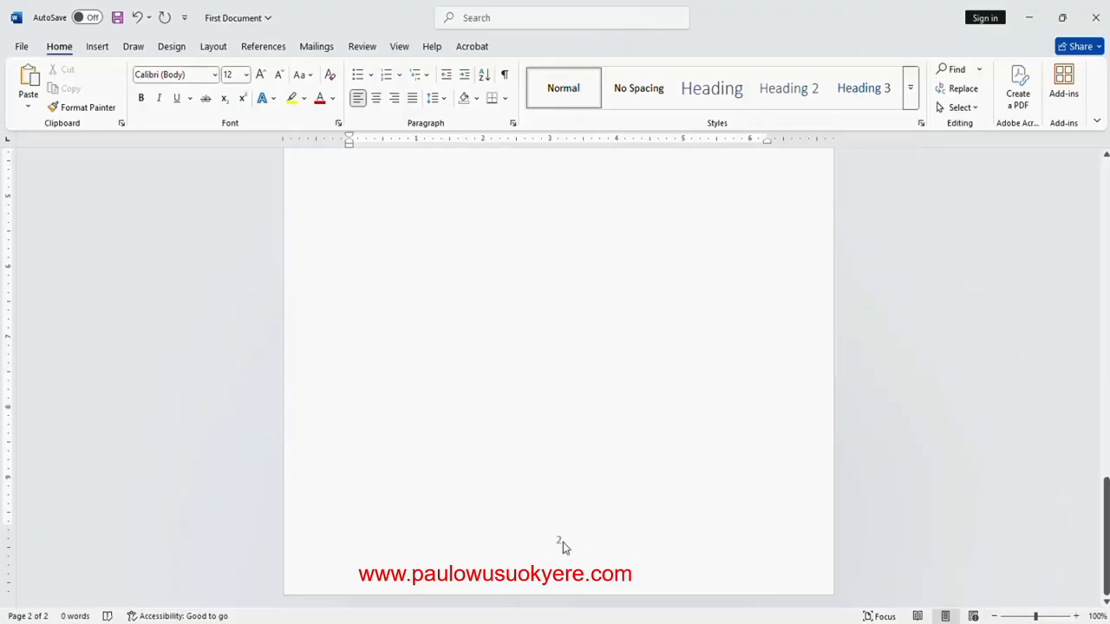
# Step: Remove the page numbers from the document
pyautogui.moveTo(1106, 536); pyautogui.dragTo(1106, 234)
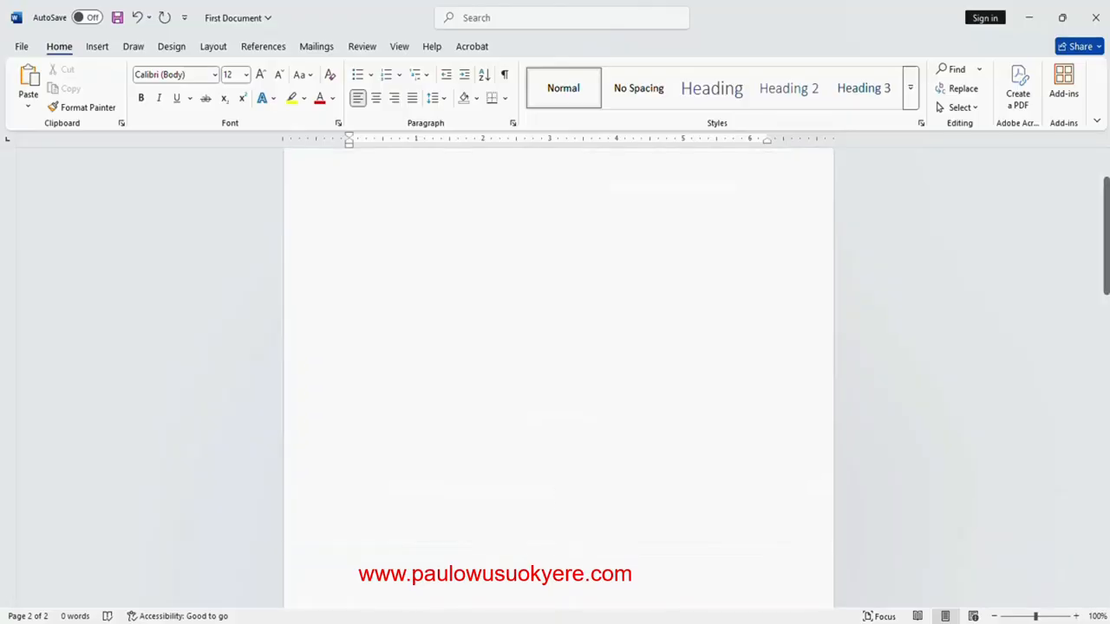
pyautogui.click(101, 48)
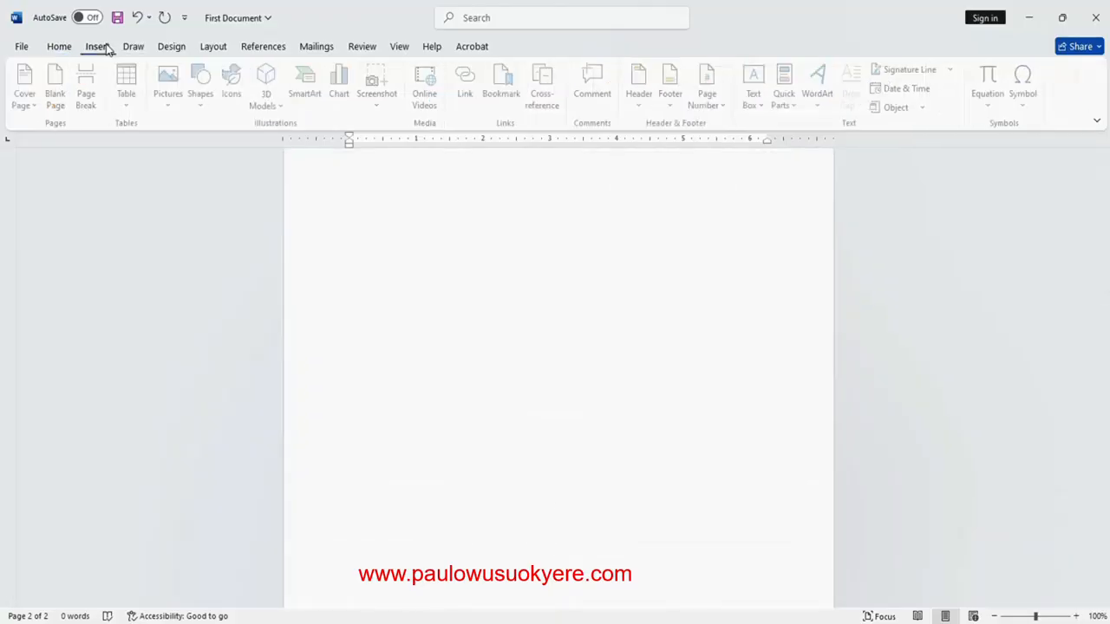
pyautogui.click(726, 107)
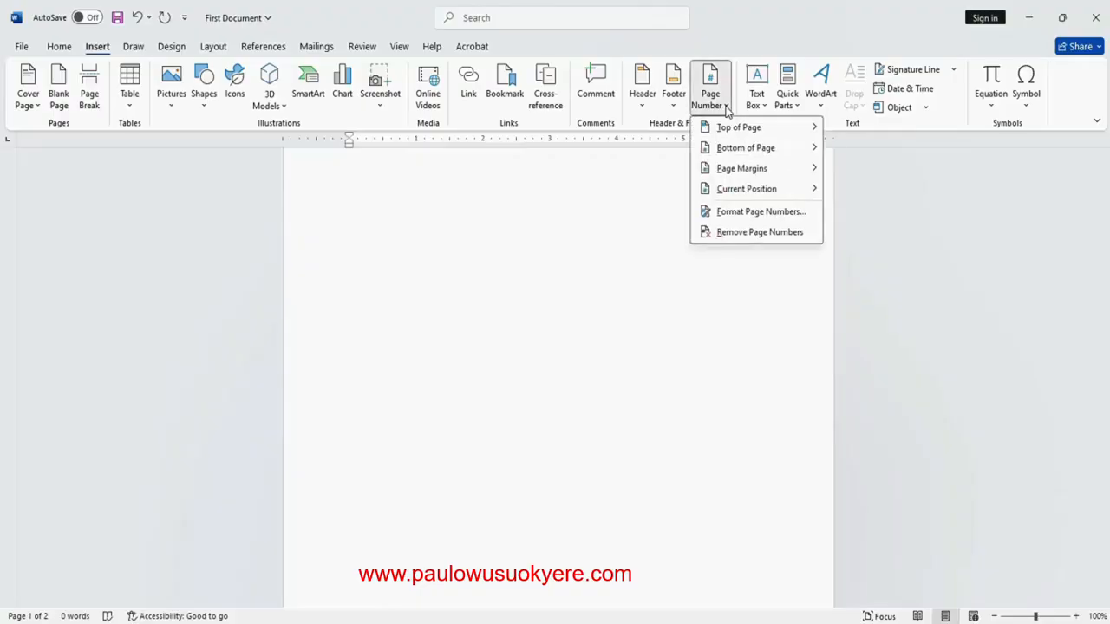
pyautogui.click(746, 232)
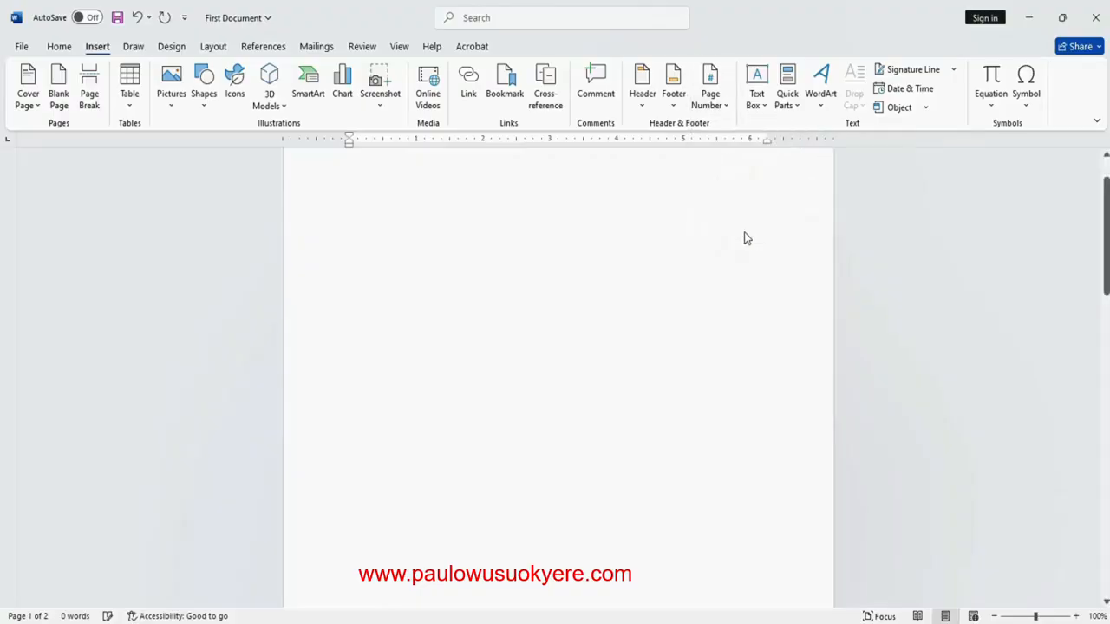
pyautogui.moveTo(1105, 222); pyautogui.dragTo(1105, 186)
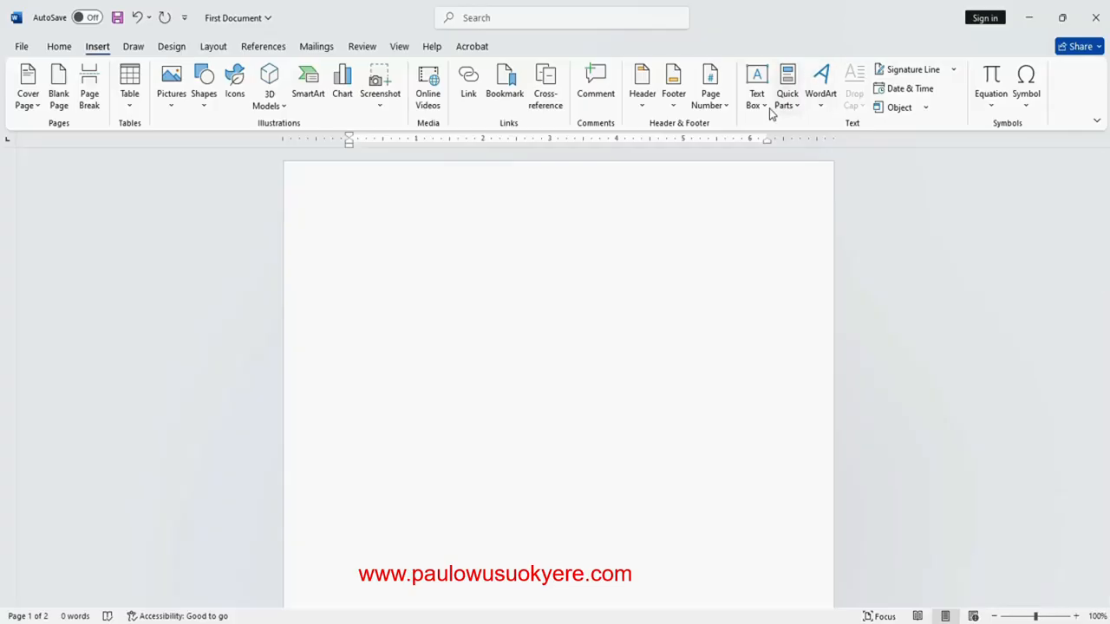
pyautogui.click(347, 249)
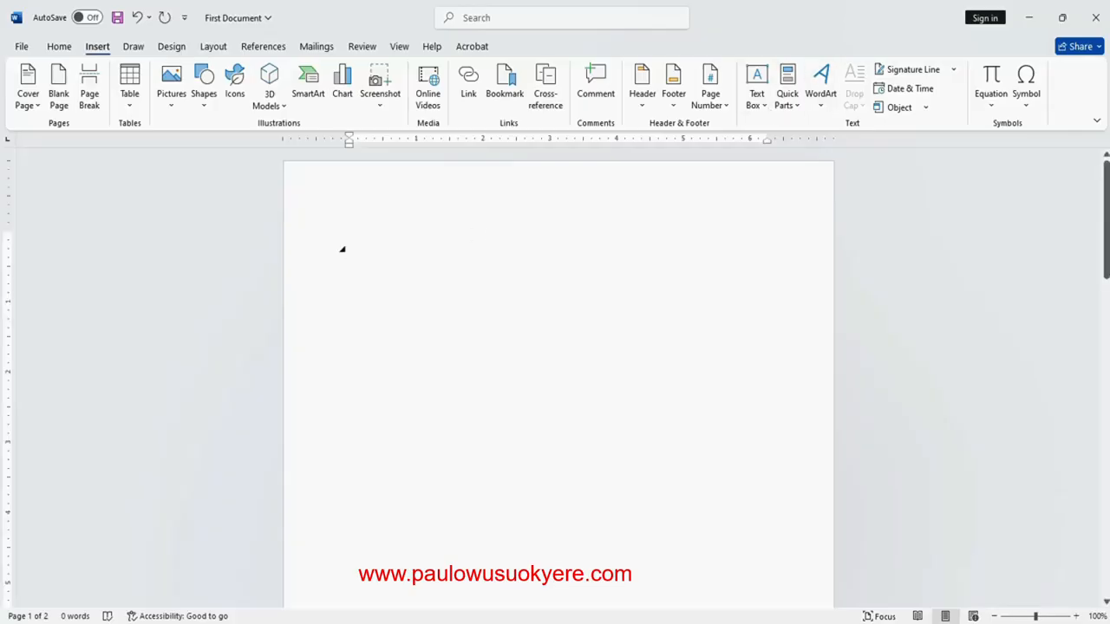
pyautogui.write('My')
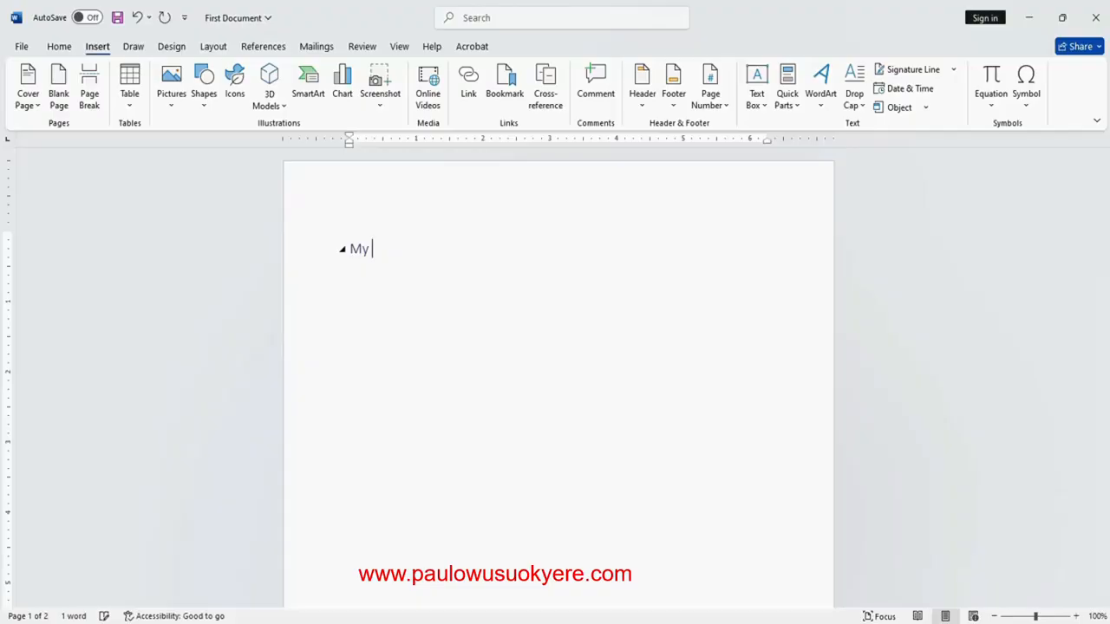
pyautogui.press('BackSpace')
pyautogui.press('BackSpace')
pyautogui.press('BackSpace')
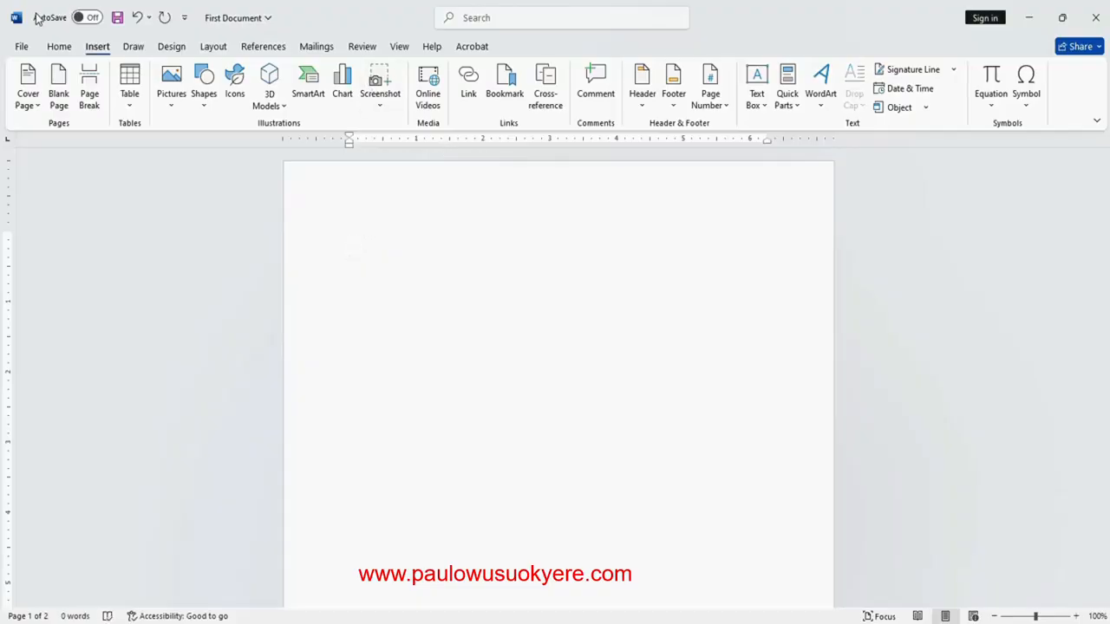
# Step: Set the font to Times New Roman at size 12 for the empty first paragraph
pyautogui.click(57, 47)
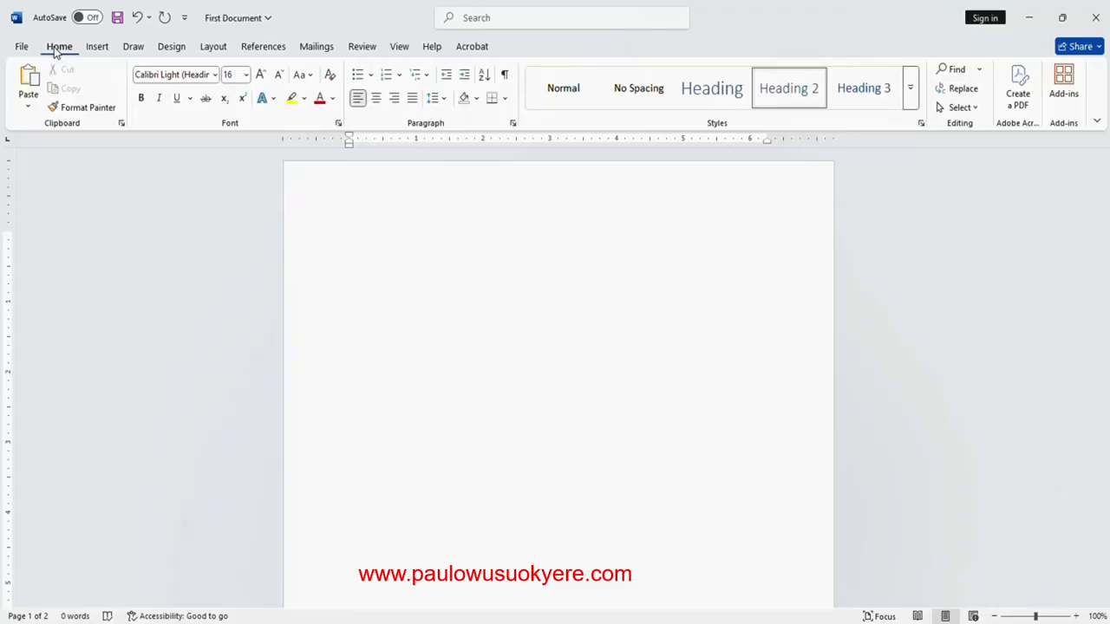
pyautogui.click(215, 76)
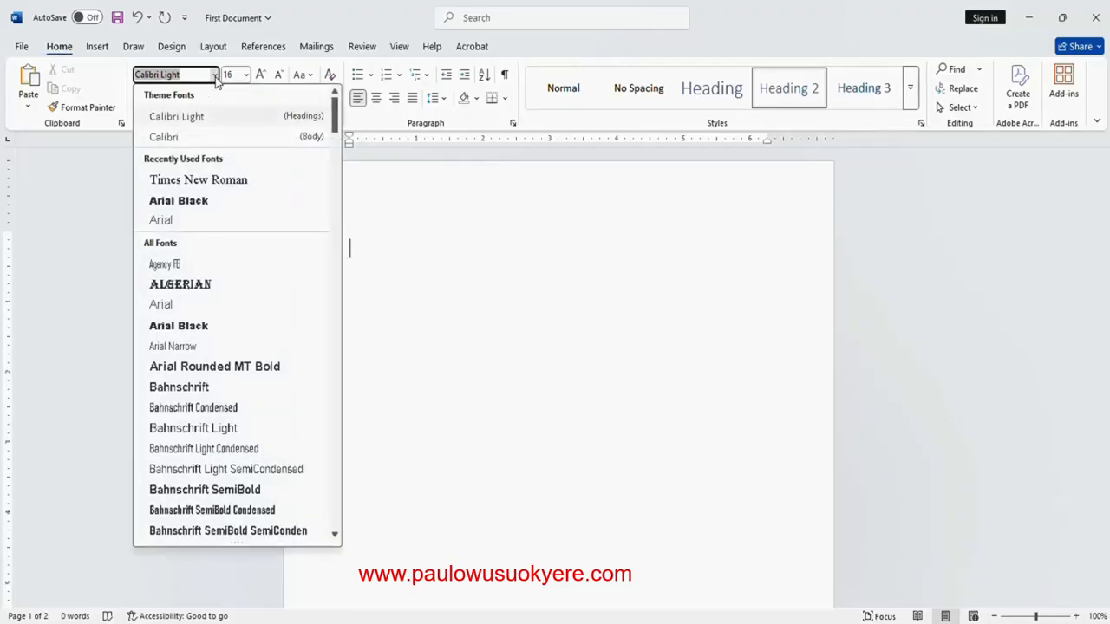
pyautogui.click(204, 181)
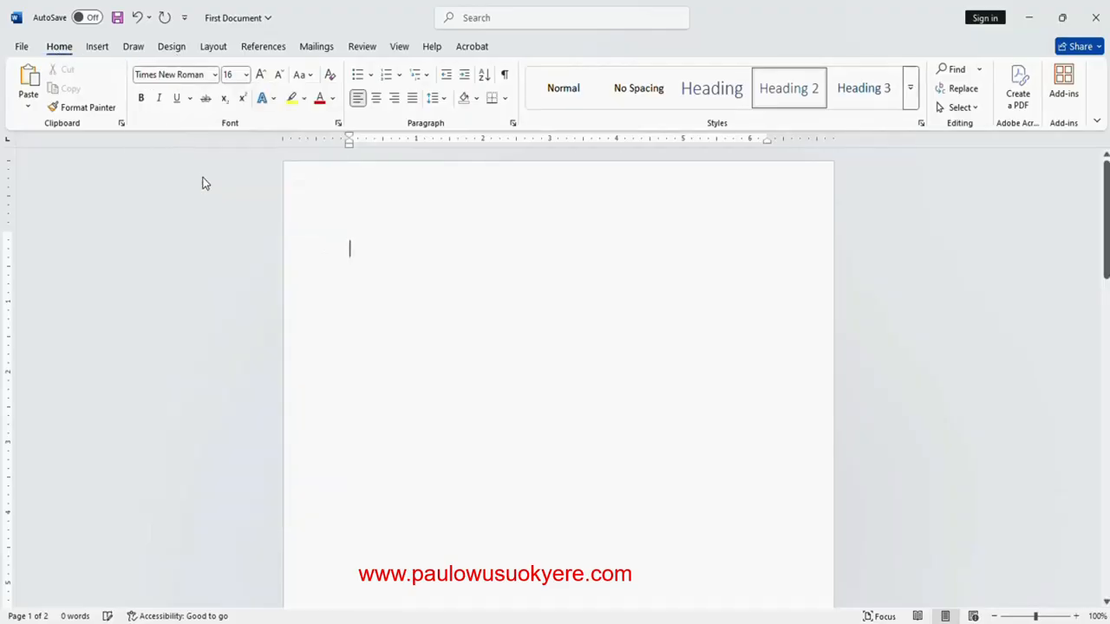
pyautogui.click(245, 76)
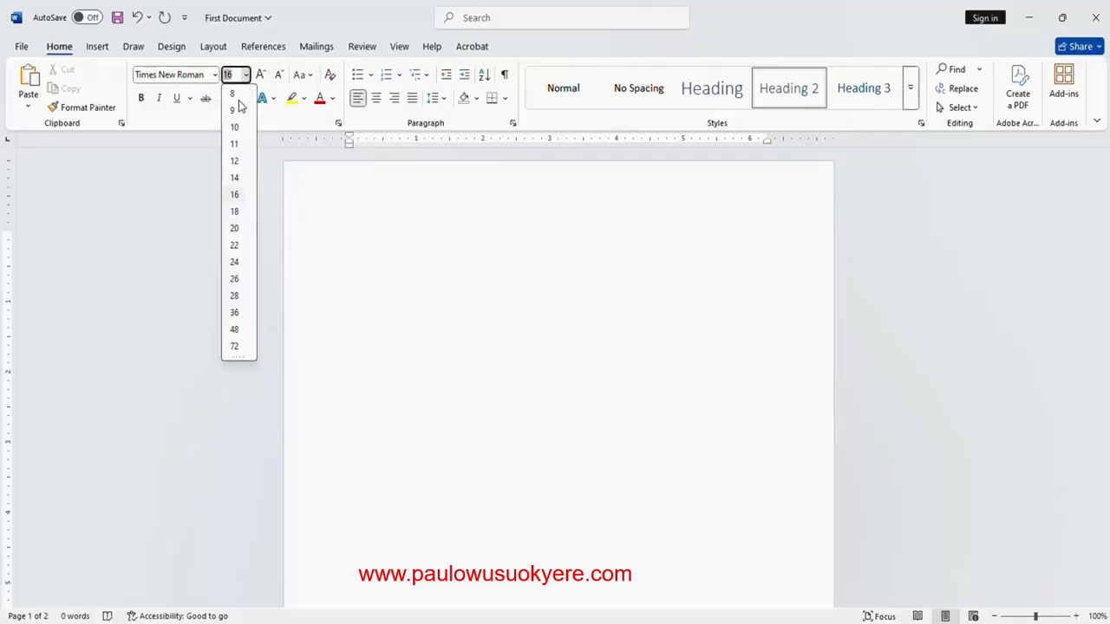
pyautogui.click(235, 161)
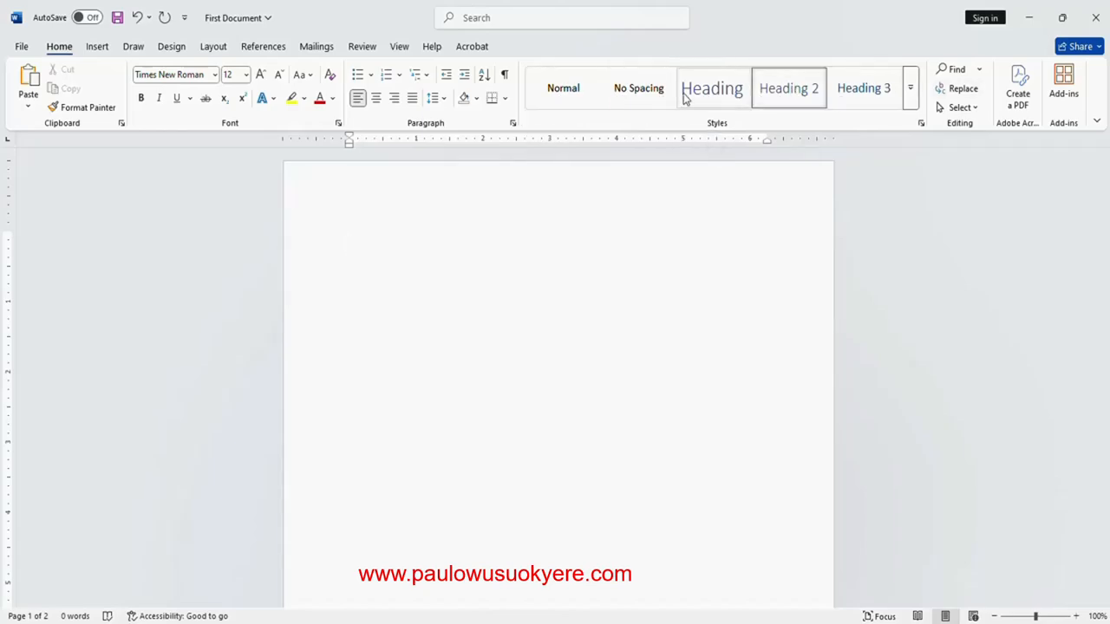
# Step: Apply the Normal style to the first paragraph, with Times New Roman as the font and Automatic as the font color
pyautogui.click(556, 98)
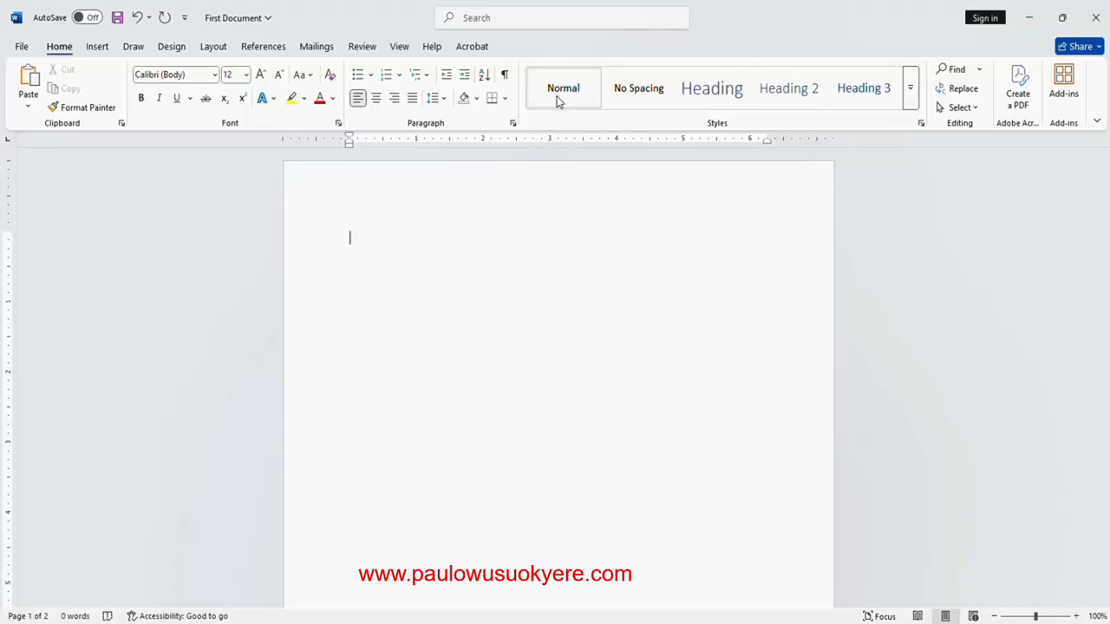
pyautogui.click(214, 75)
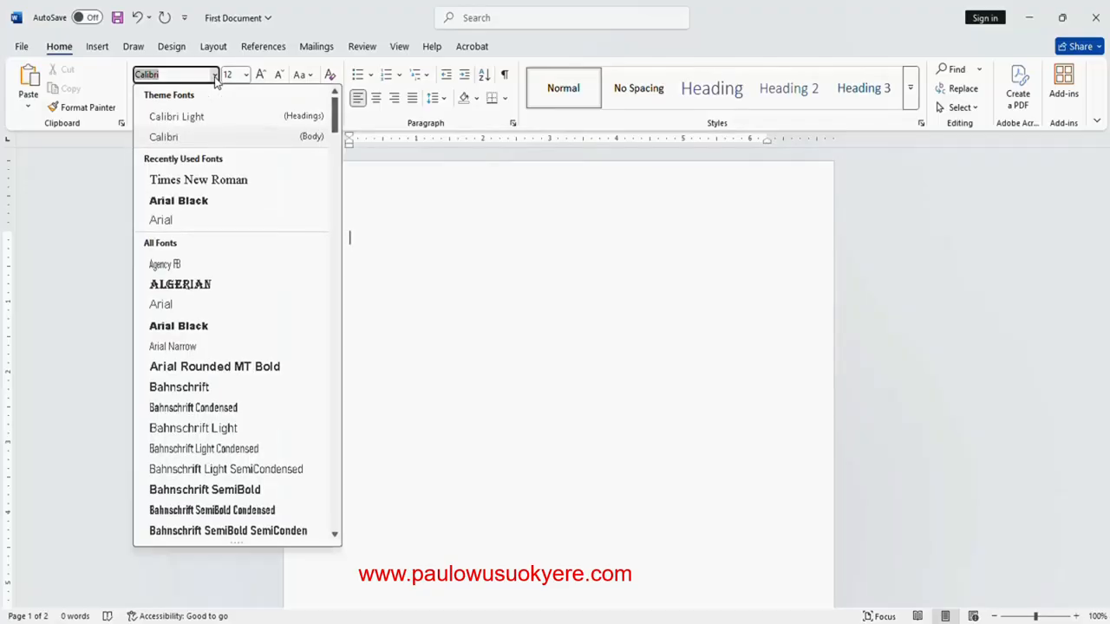
pyautogui.click(205, 179)
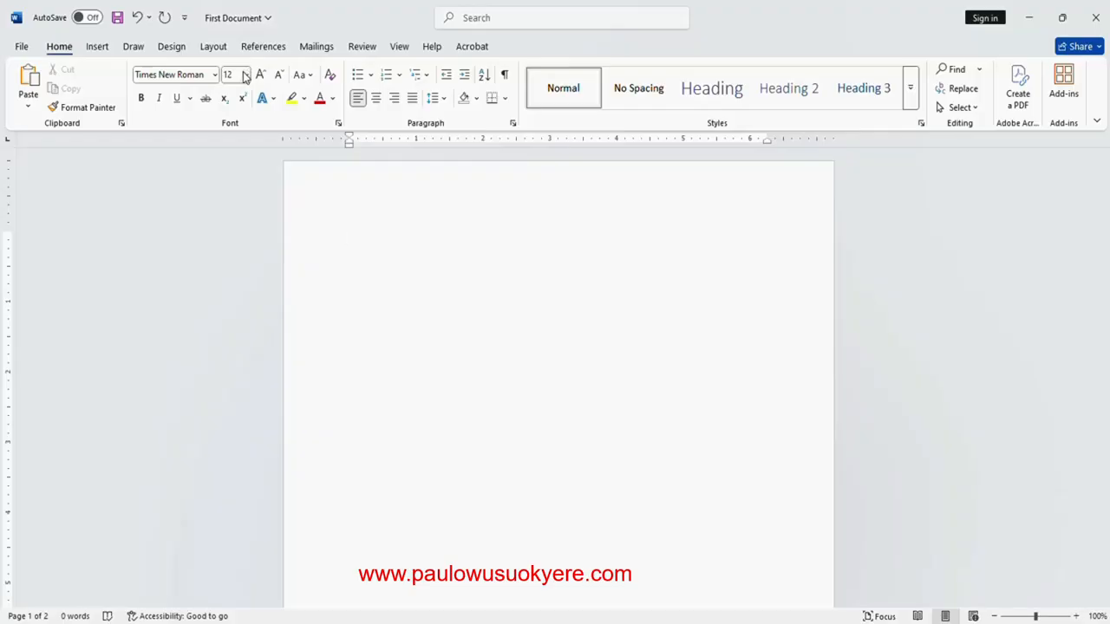
pyautogui.click(332, 100)
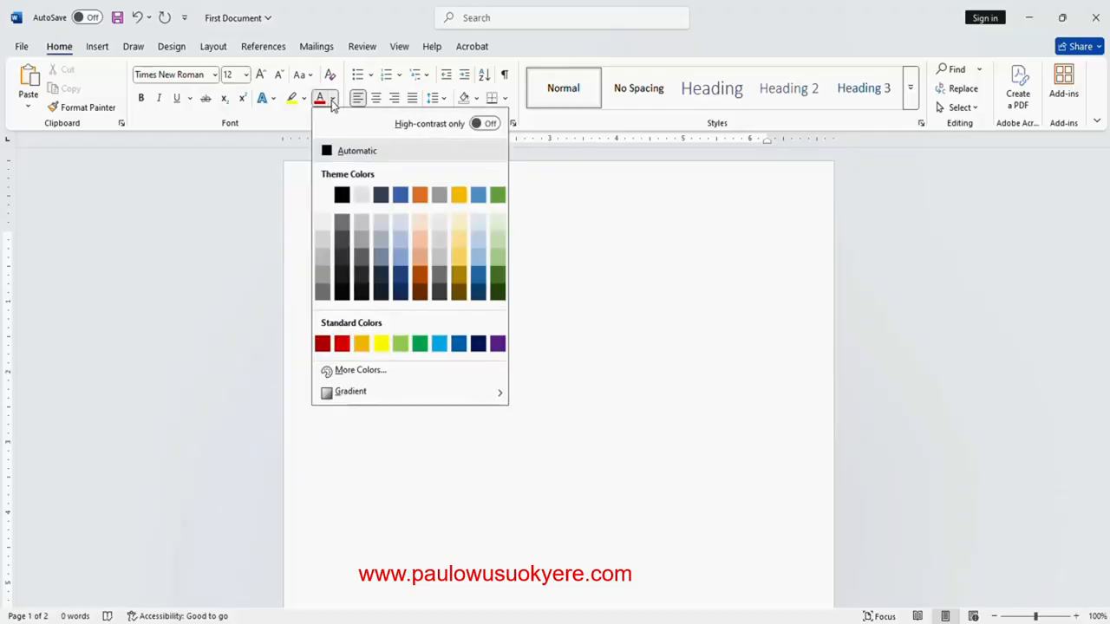
pyautogui.click(330, 153)
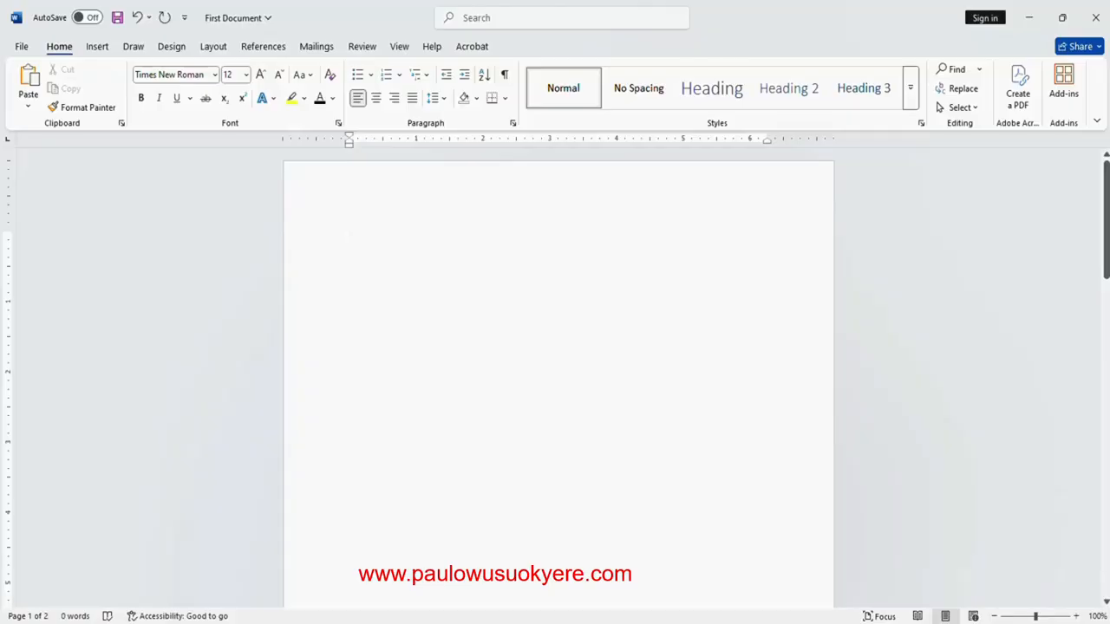
# Step: Enter "This is my computer" as the first line and start a new paragraph below it
pyautogui.write('Th')
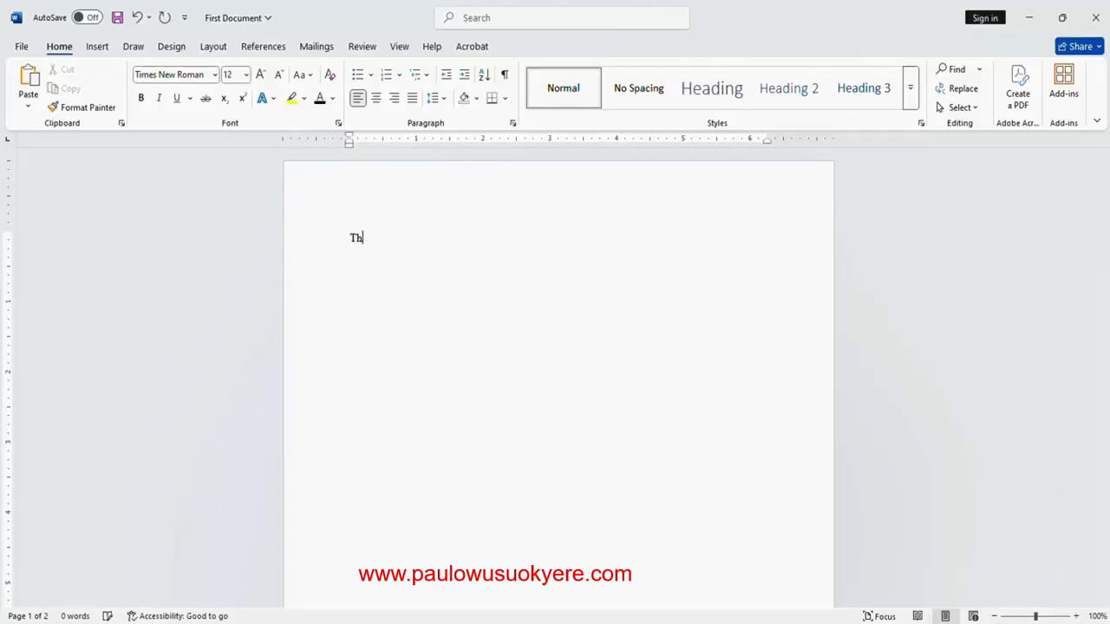
pyautogui.write('is is my')
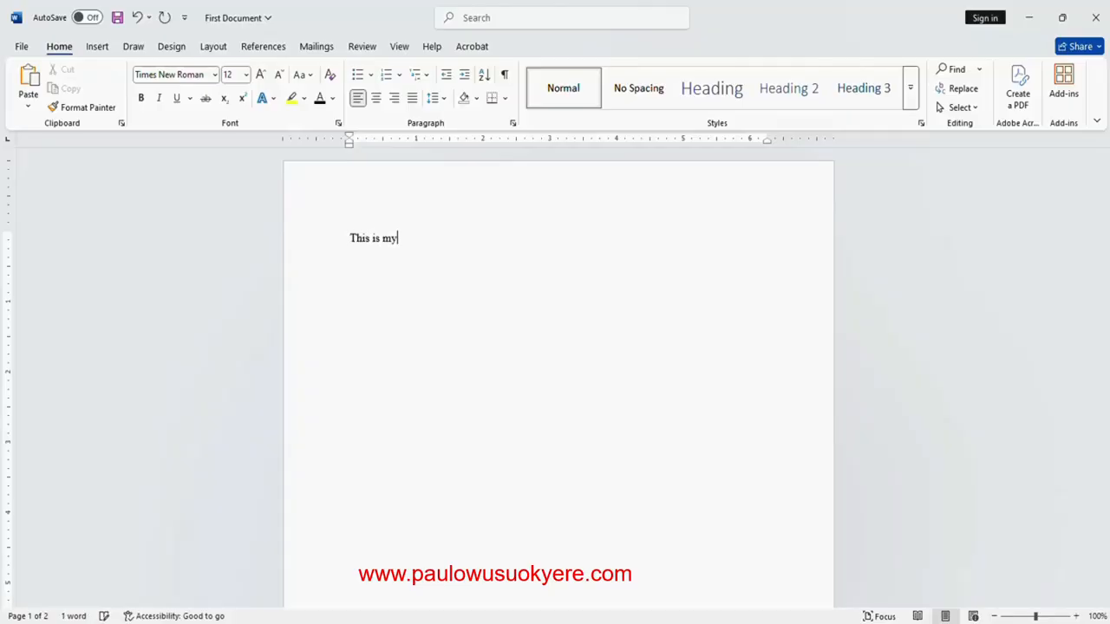
pyautogui.write(' computer')
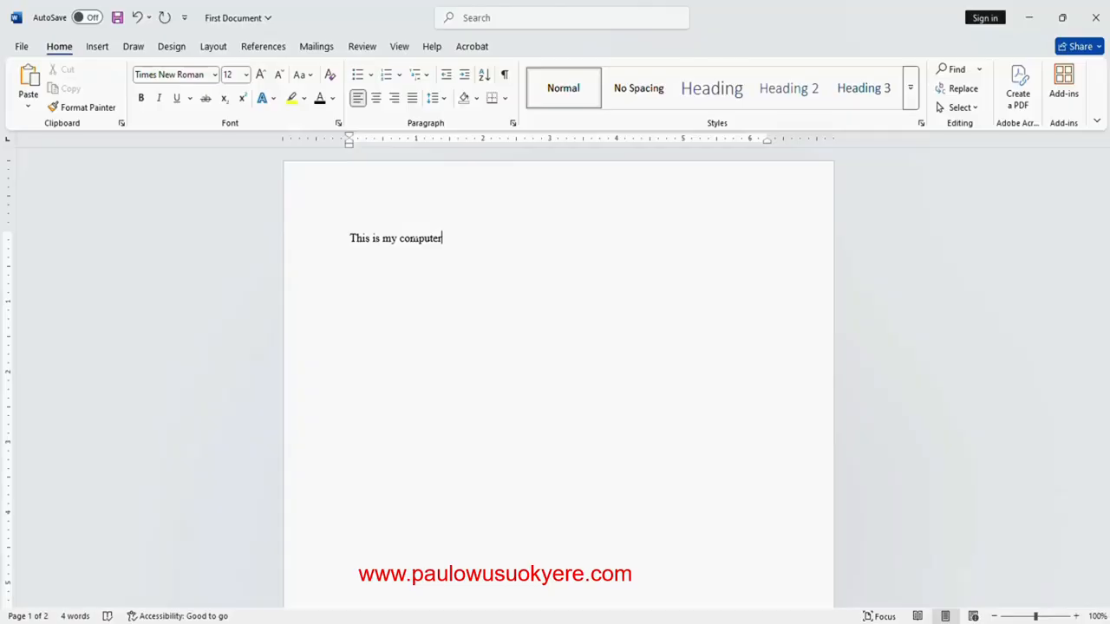
pyautogui.press('Return')
# Step: Draw a text box about 1" high and 0.31" wide below the first line and enter "This is my computer" in it
pyautogui.click(105, 49)
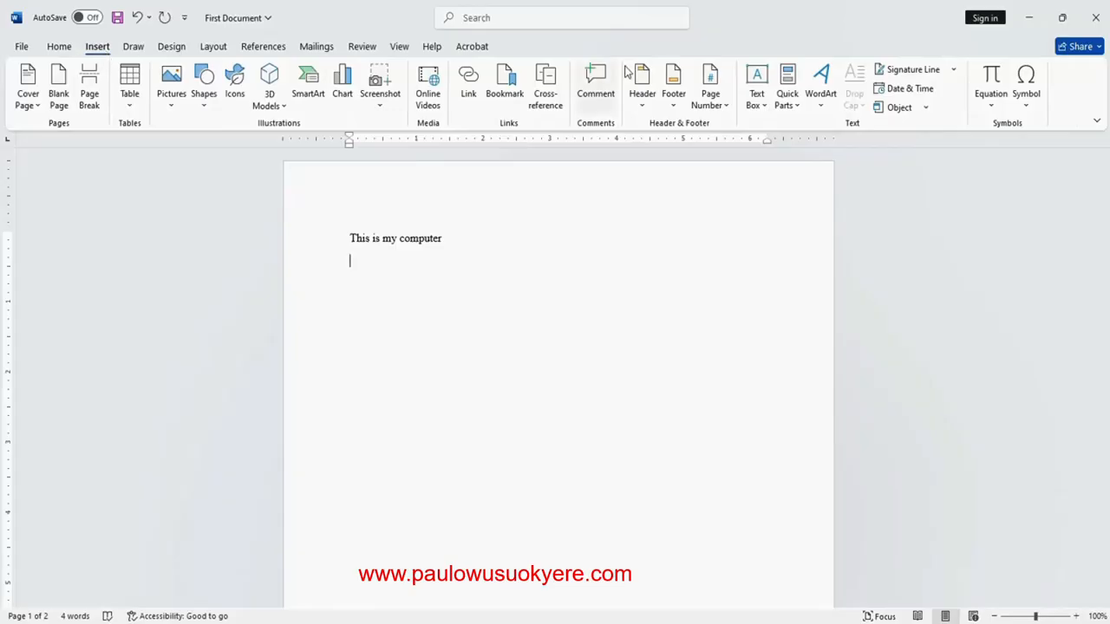
pyautogui.click(763, 108)
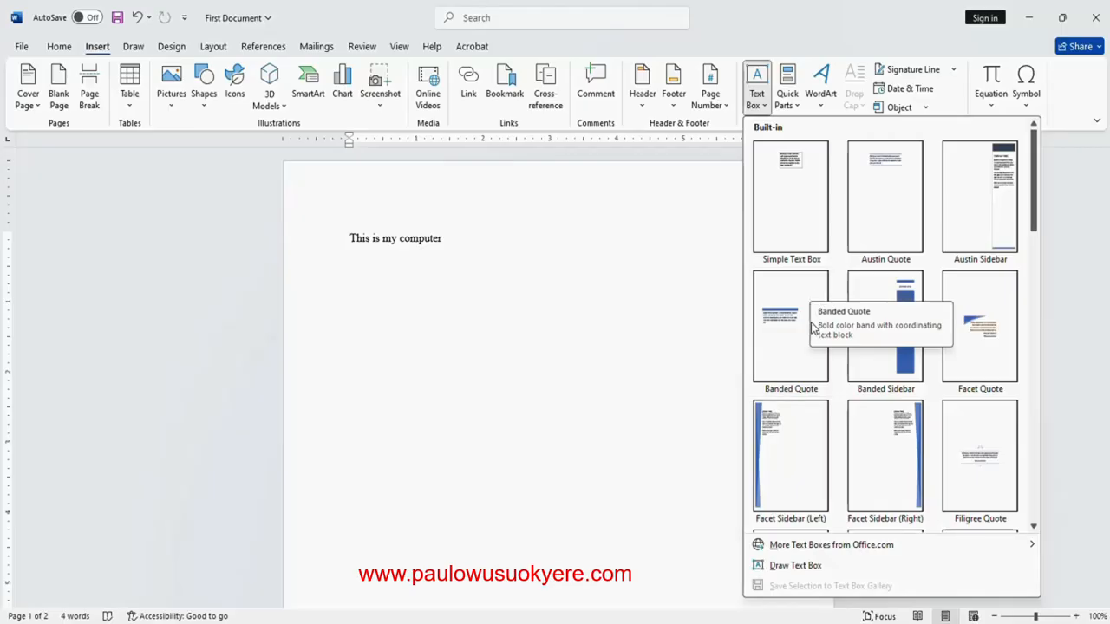
pyautogui.click(794, 565)
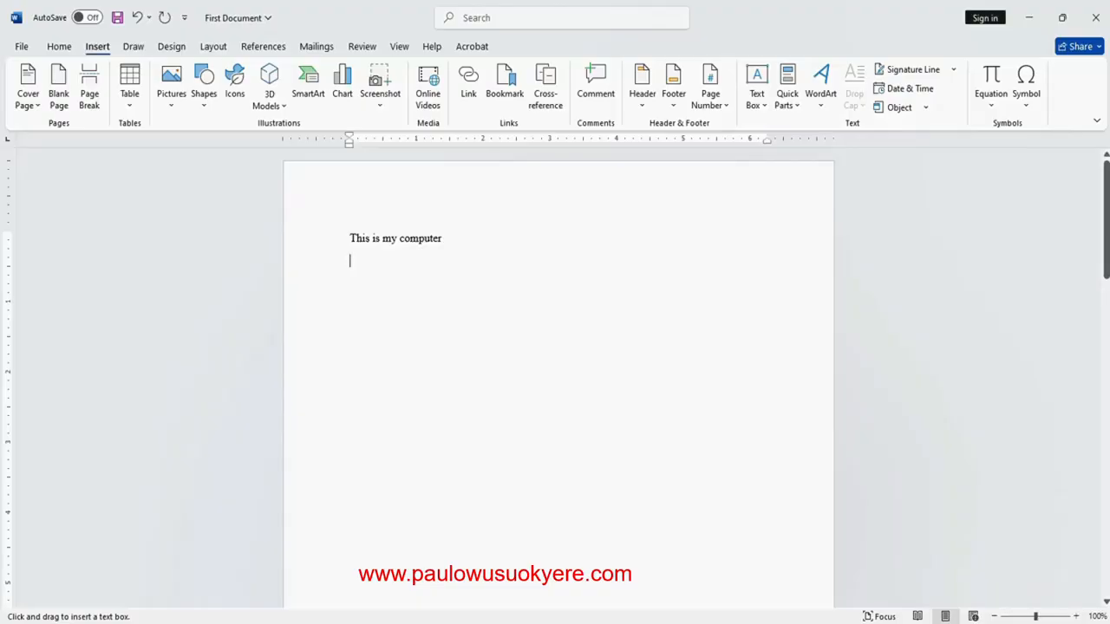
pyautogui.moveTo(374, 299); pyautogui.dragTo(395, 370)
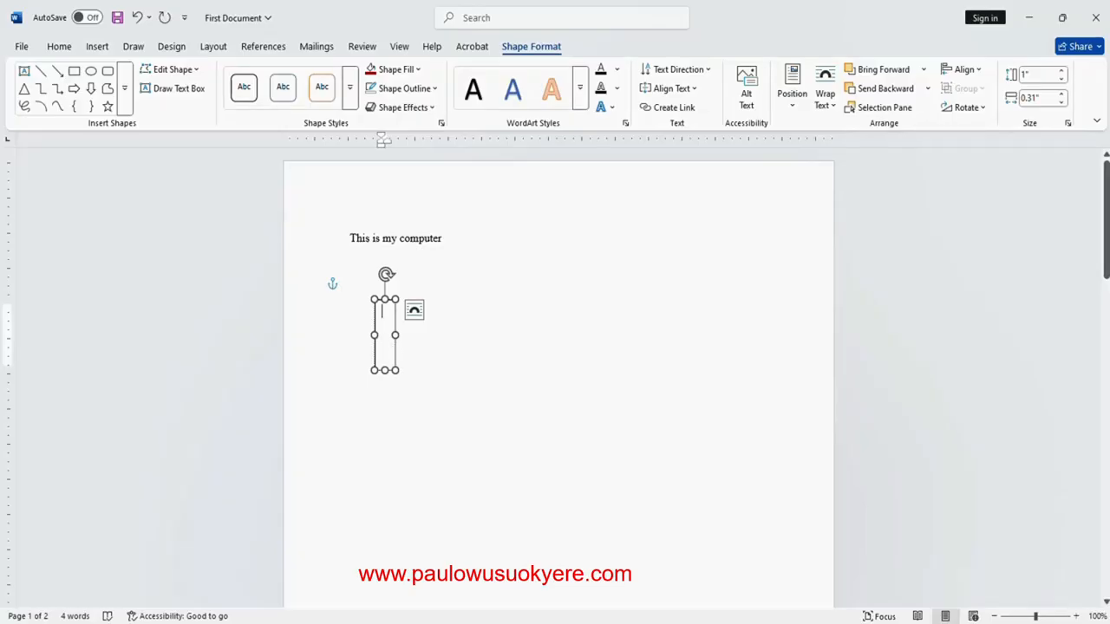
pyautogui.write('Th')
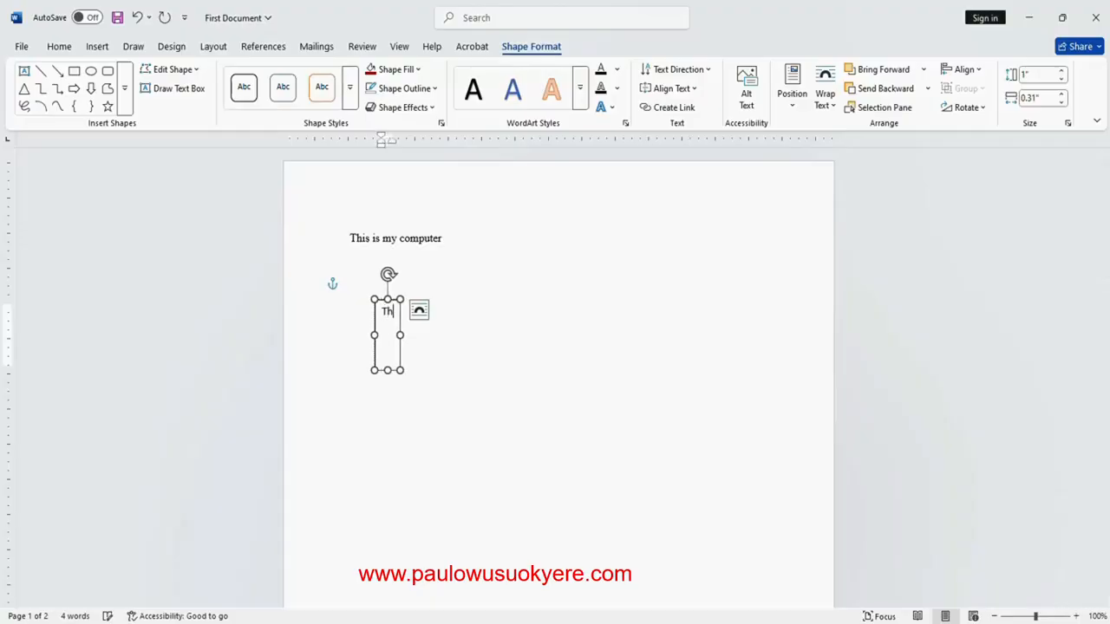
pyautogui.write('is i')
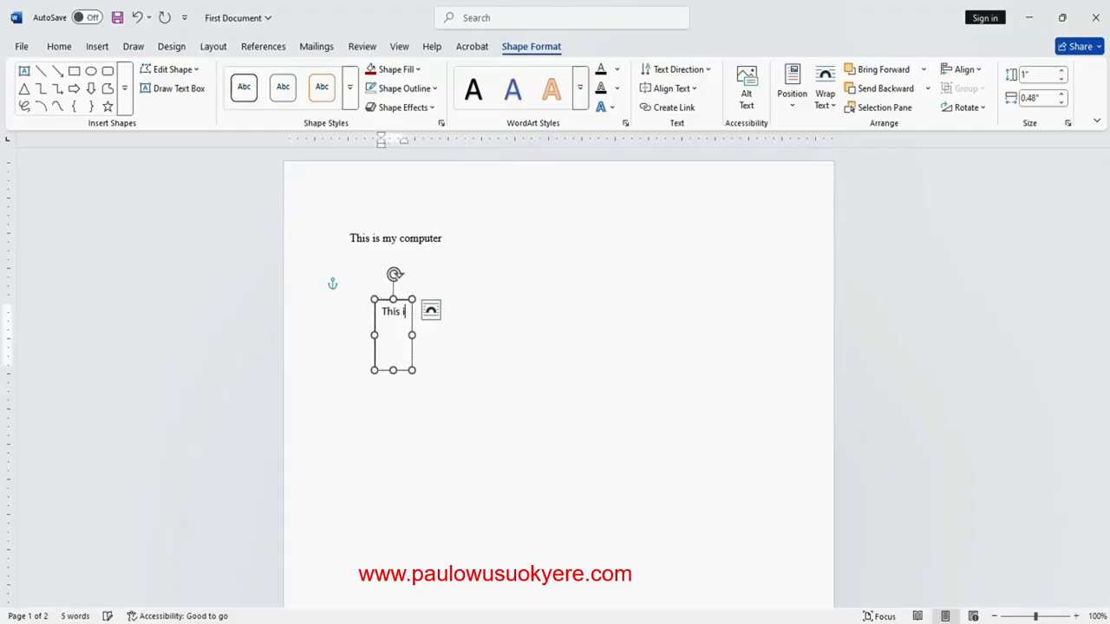
pyautogui.write('s my co')
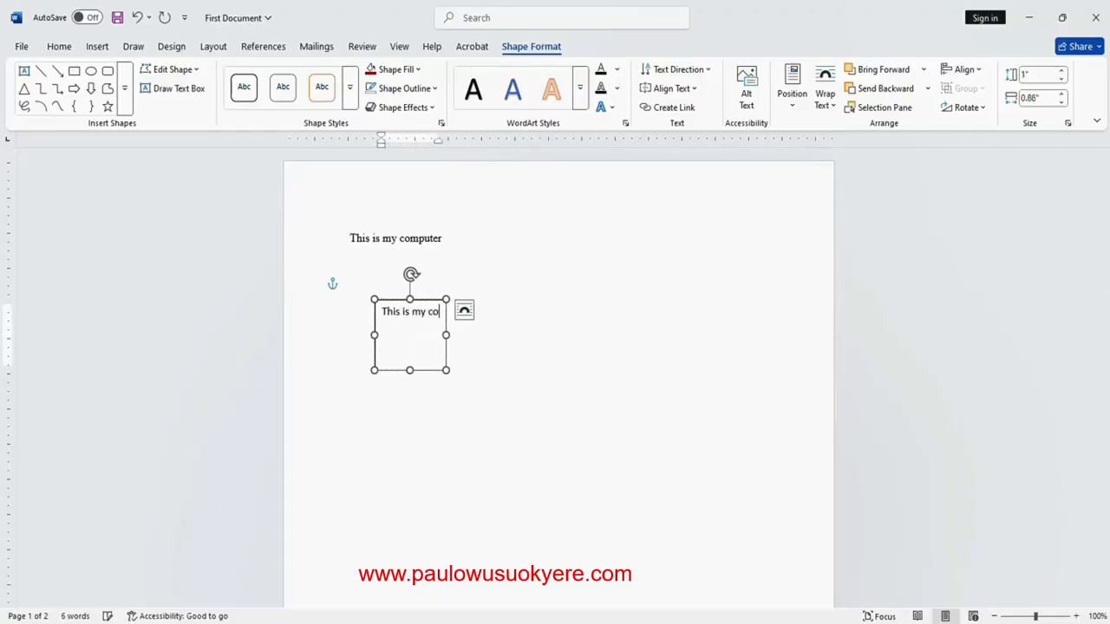
pyautogui.write('mputer')
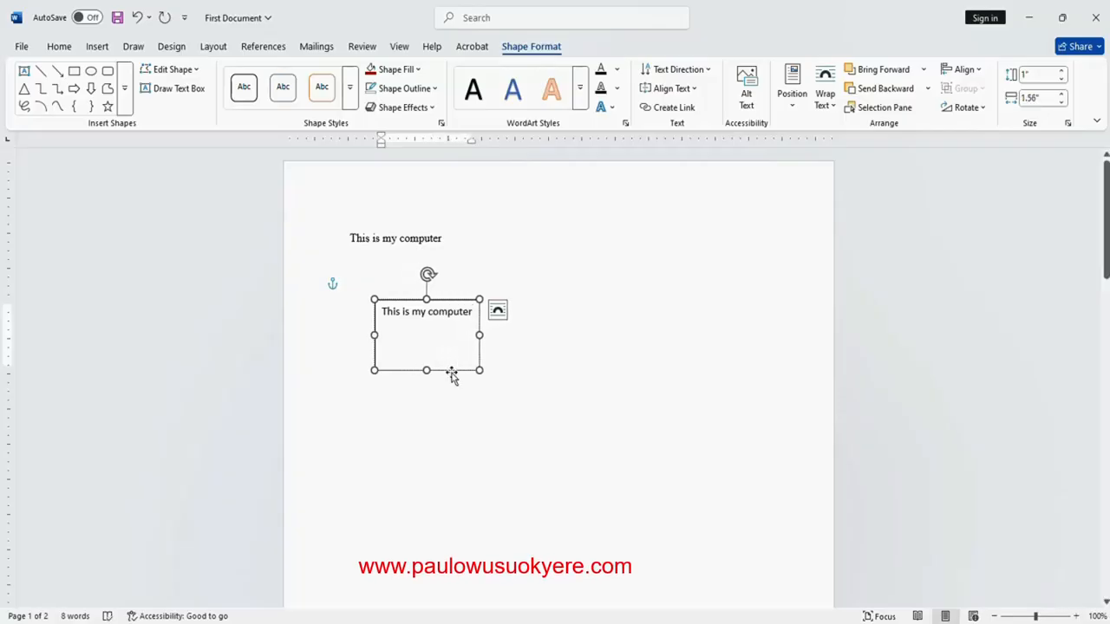
# Step: Reduce the text box height to about 0.41" and move the box slightly up and to the right, just beneath the first line
pyautogui.moveTo(426, 370); pyautogui.dragTo(426, 328)
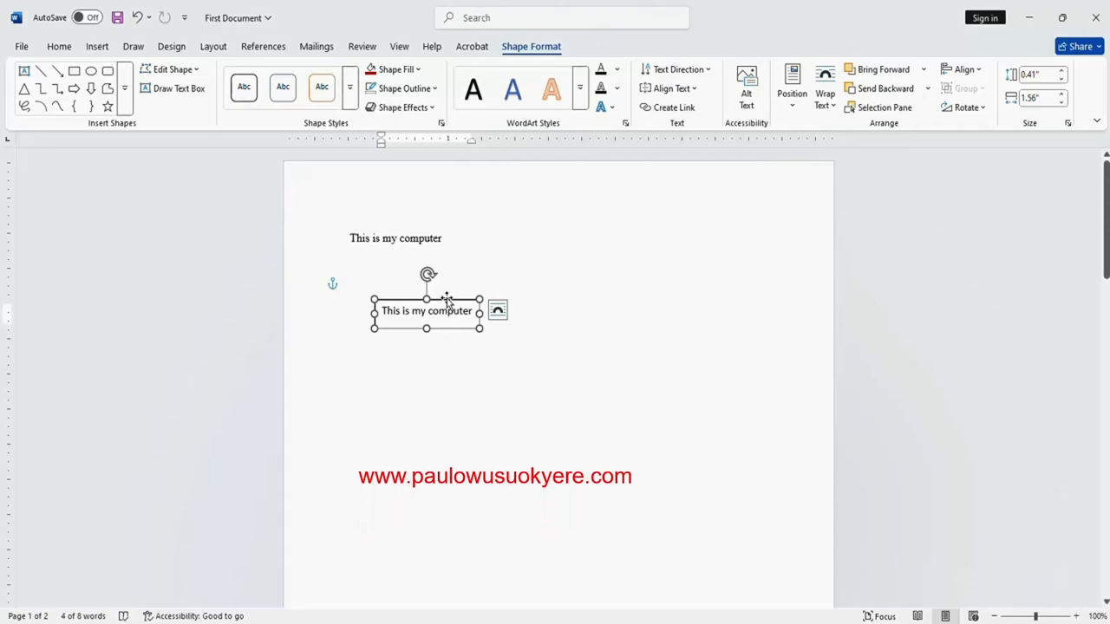
pyautogui.moveTo(446, 301); pyautogui.dragTo(491, 273)
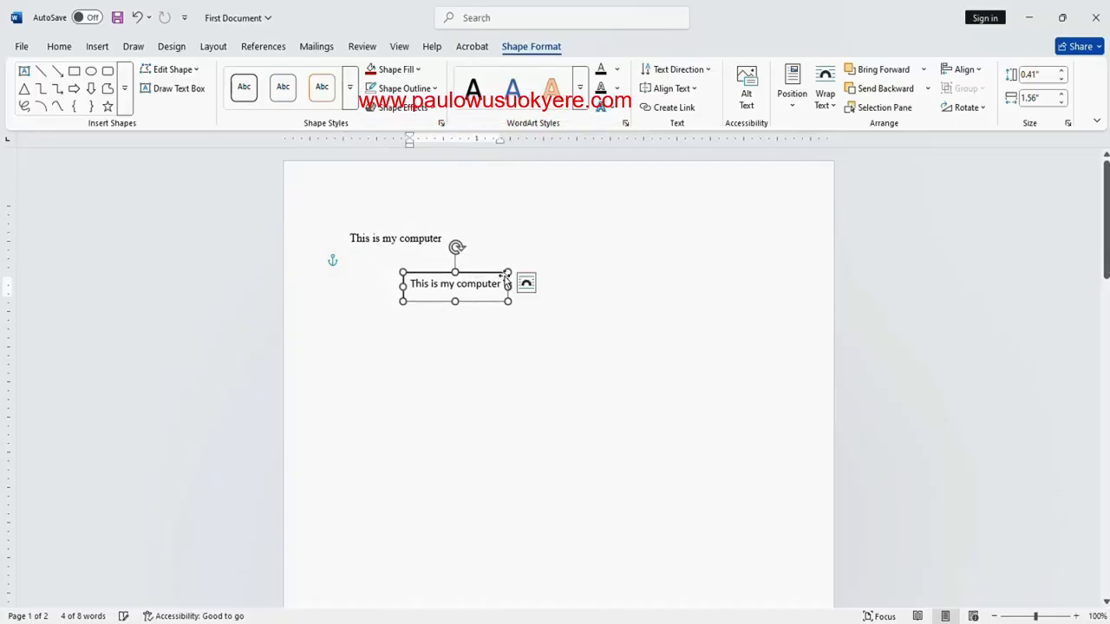
pyautogui.rightClick(491, 274)
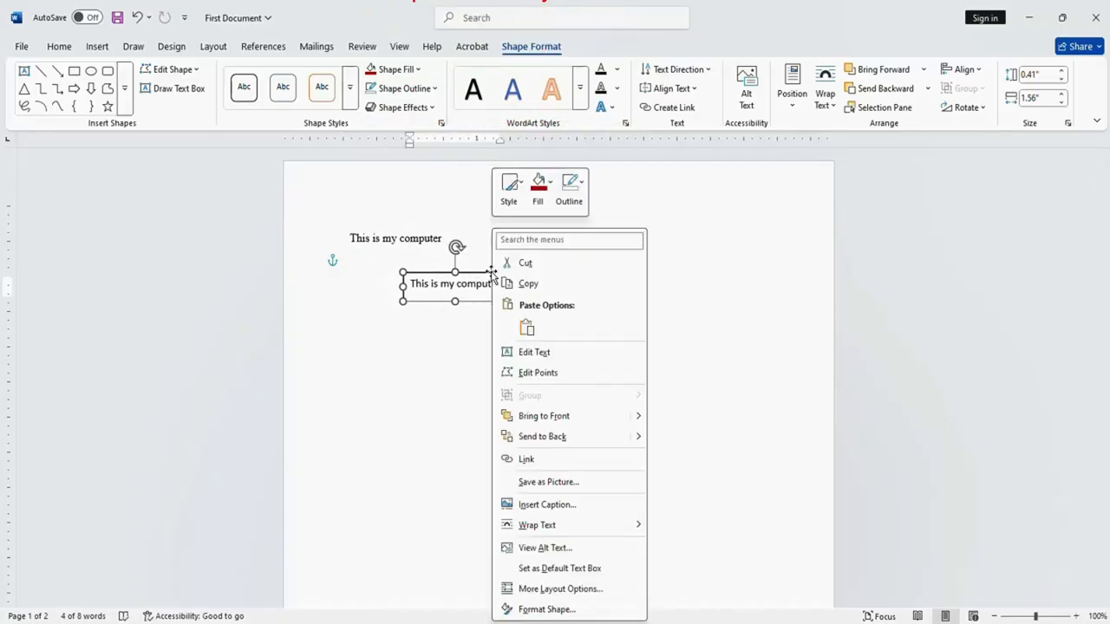
pyautogui.click(479, 274)
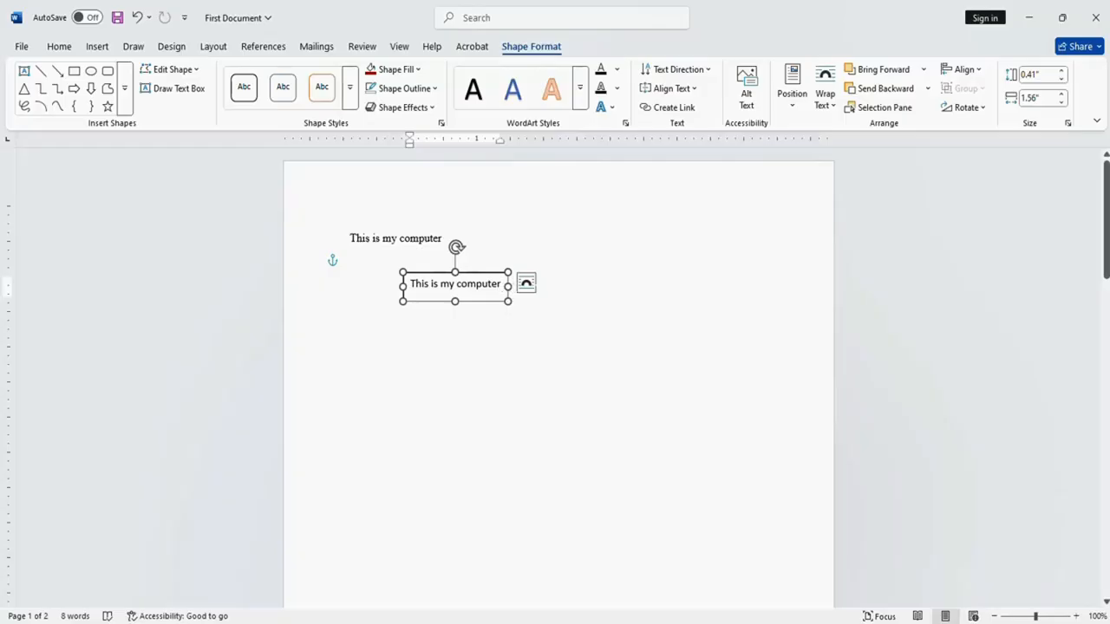
# Step: Enlarge the text box to about 4.95" wide and 1.13" high, and add a second line reading "This is my computer" inside it
pyautogui.moveTo(508, 287); pyautogui.dragTo(734, 287)
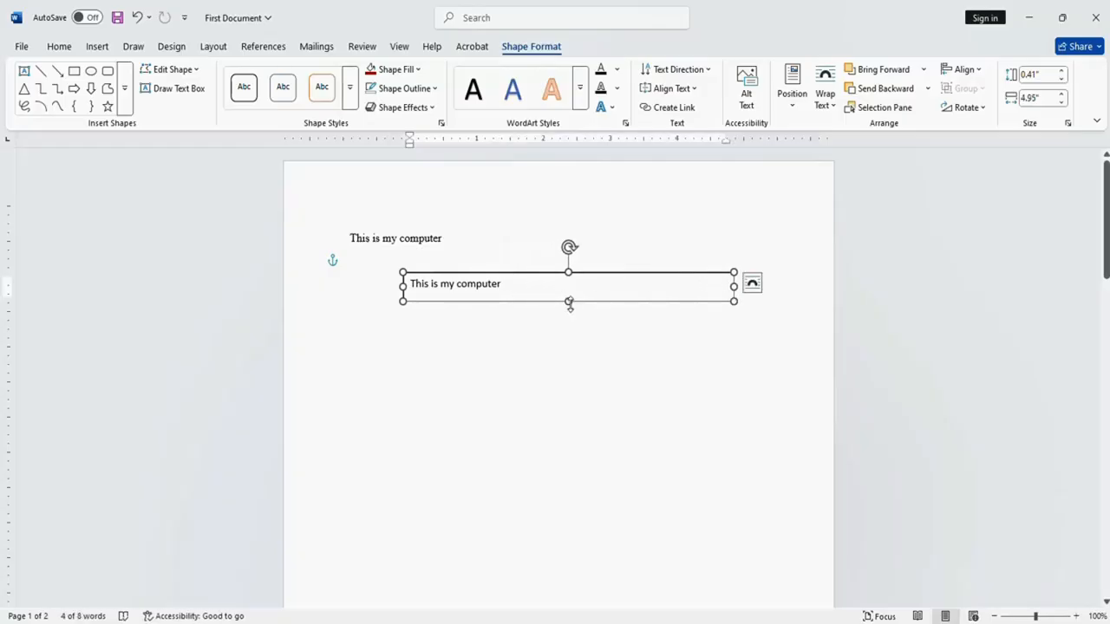
pyautogui.moveTo(567, 300); pyautogui.dragTo(568, 351)
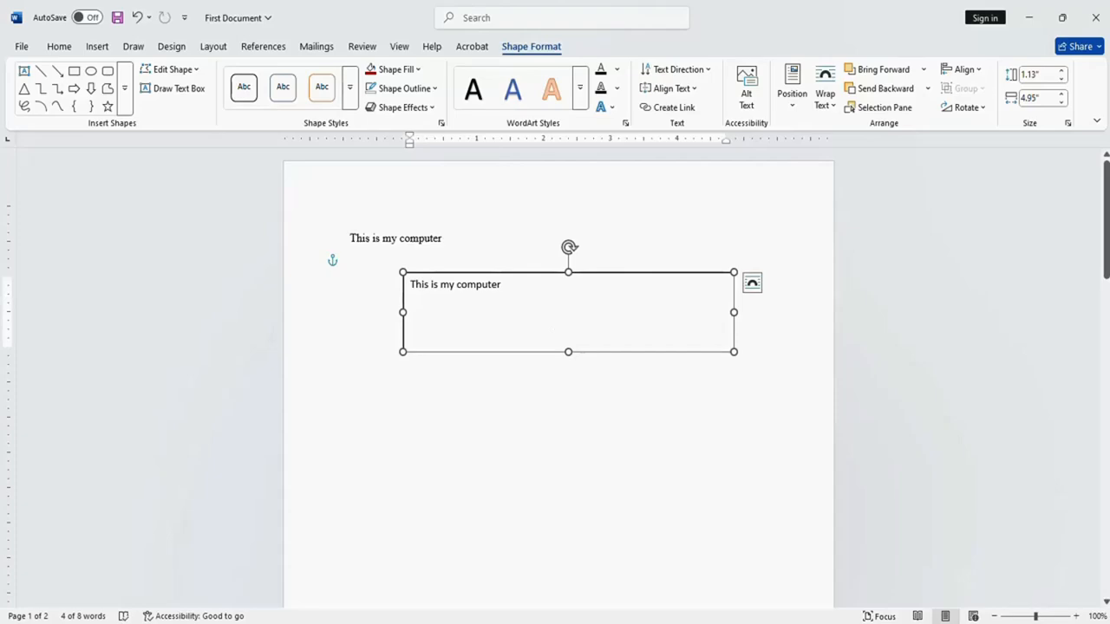
pyautogui.press('Return')
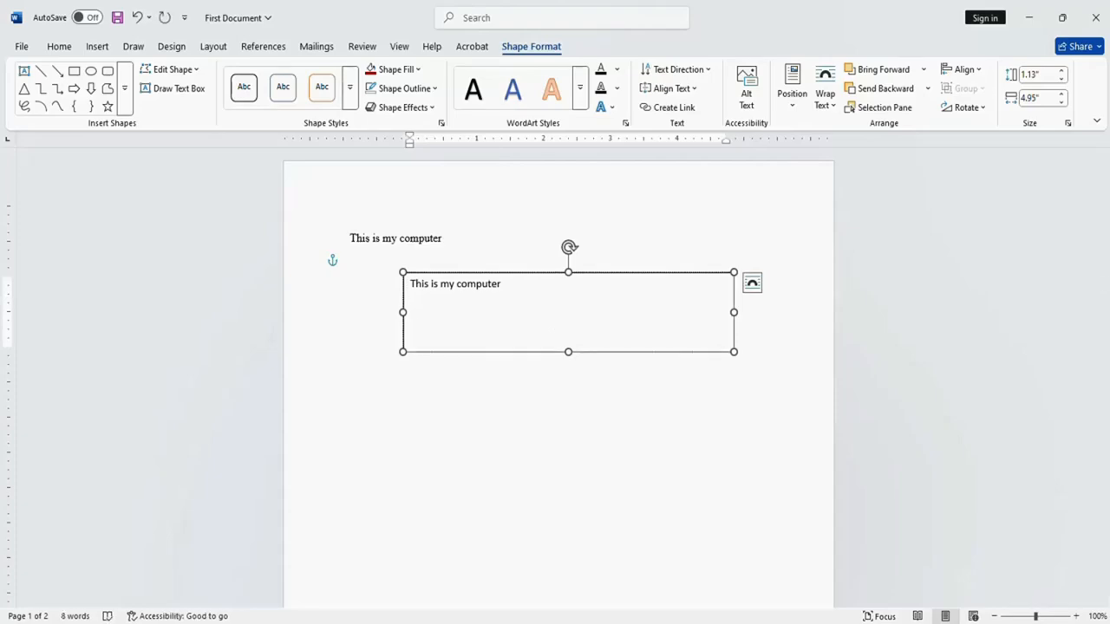
pyautogui.write('This is m')
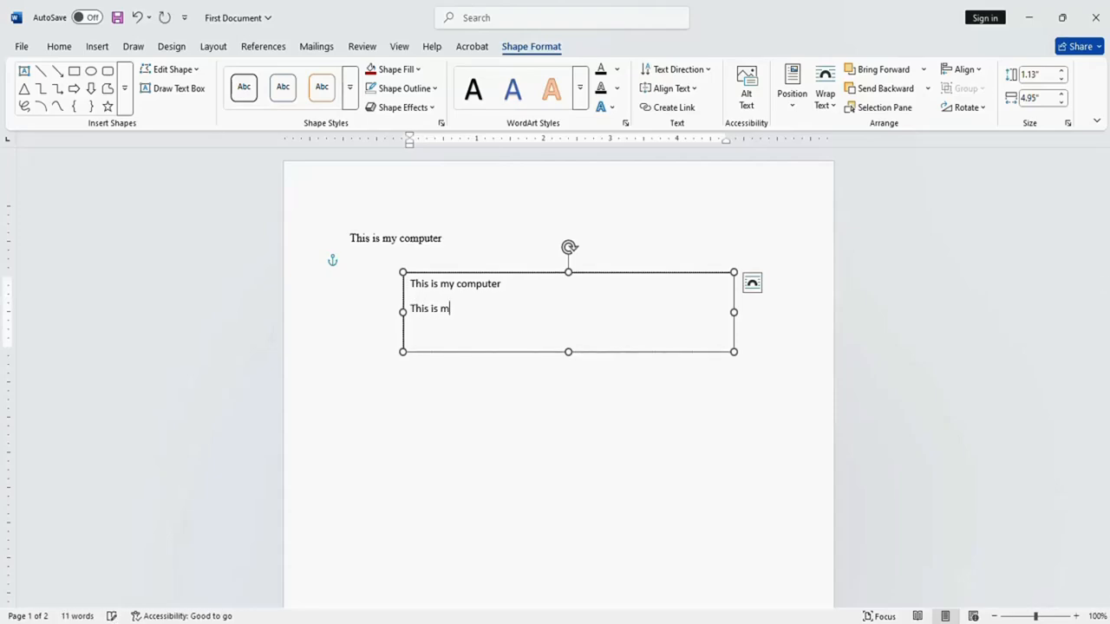
pyautogui.write('y computer')
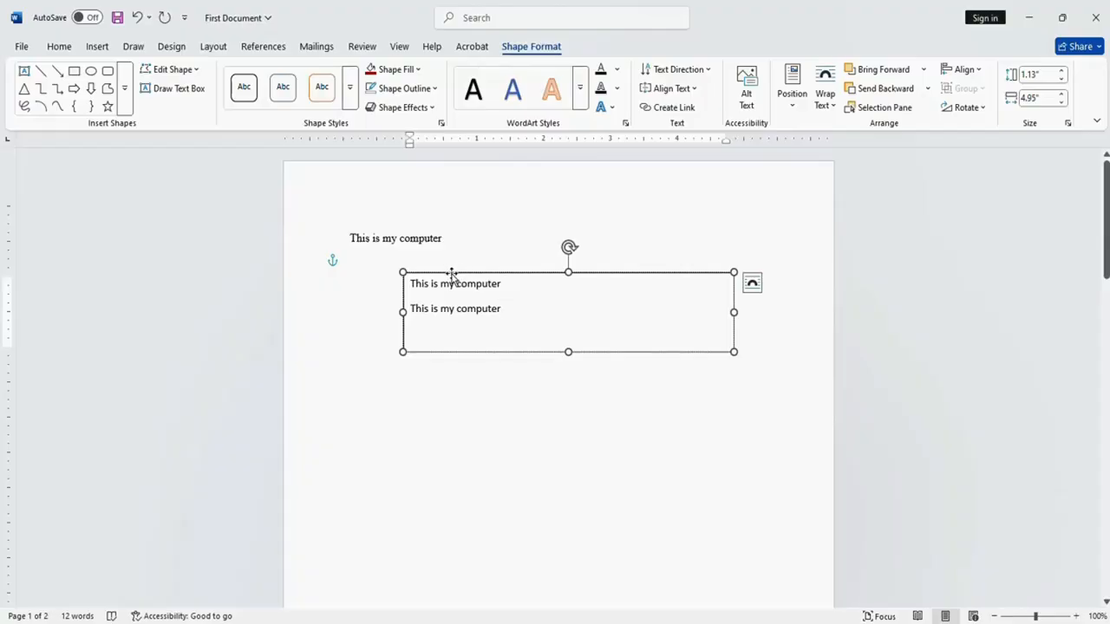
# Step: Delete the whole text box, leaving the cursor in the empty paragraph below the first line
pyautogui.click(453, 273)
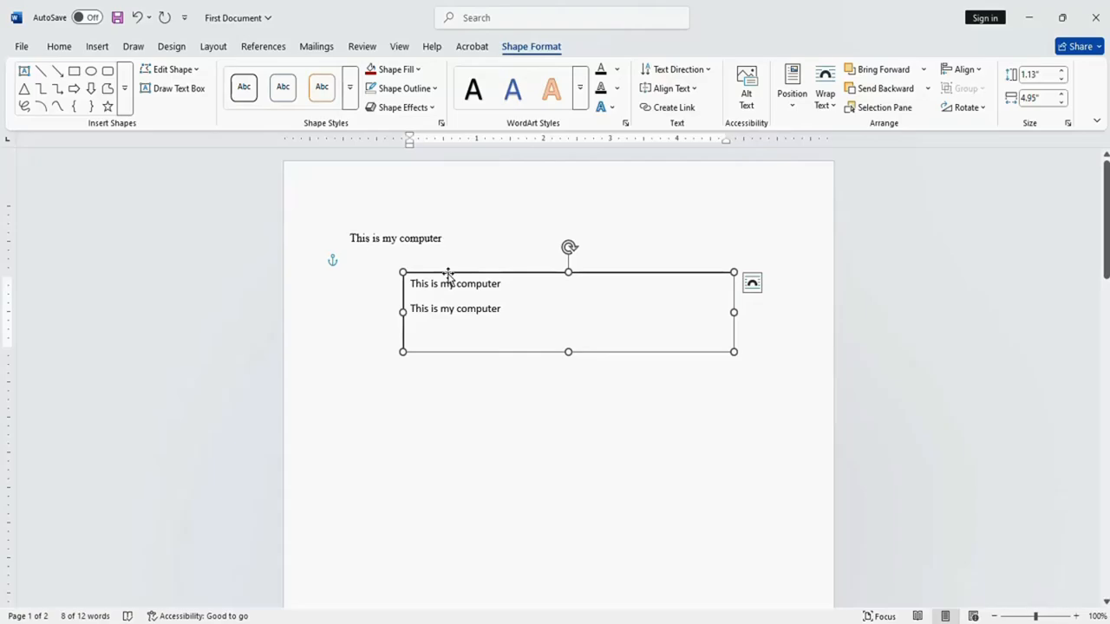
pyautogui.press('Delete')
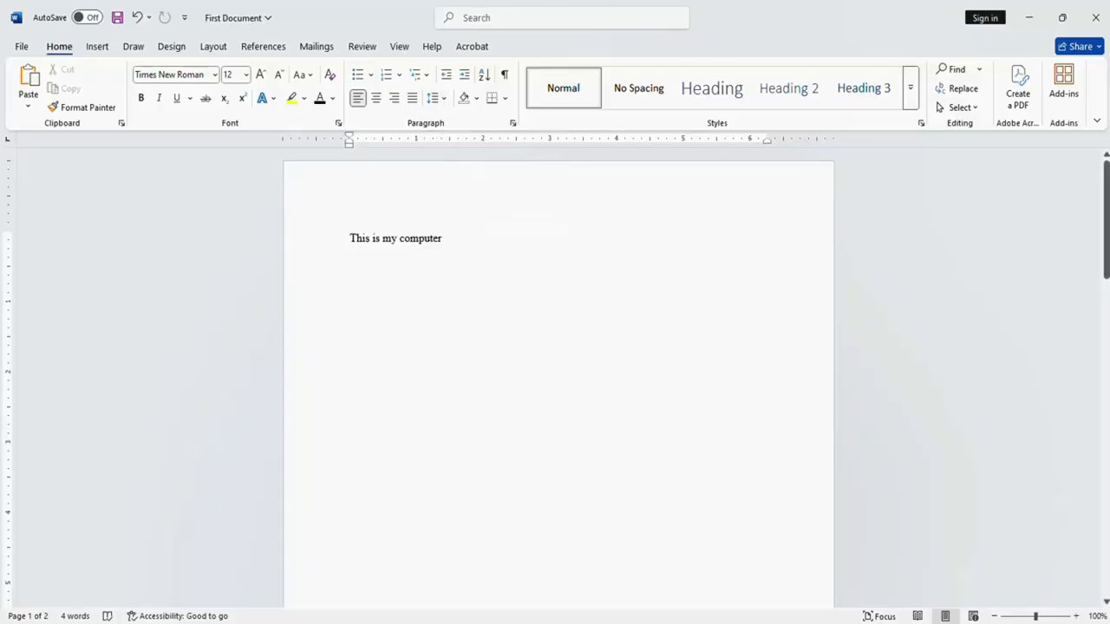
pyautogui.press('Return')
pyautogui.press('BackSpace')
pyautogui.hotkey('ctrl', 'z')
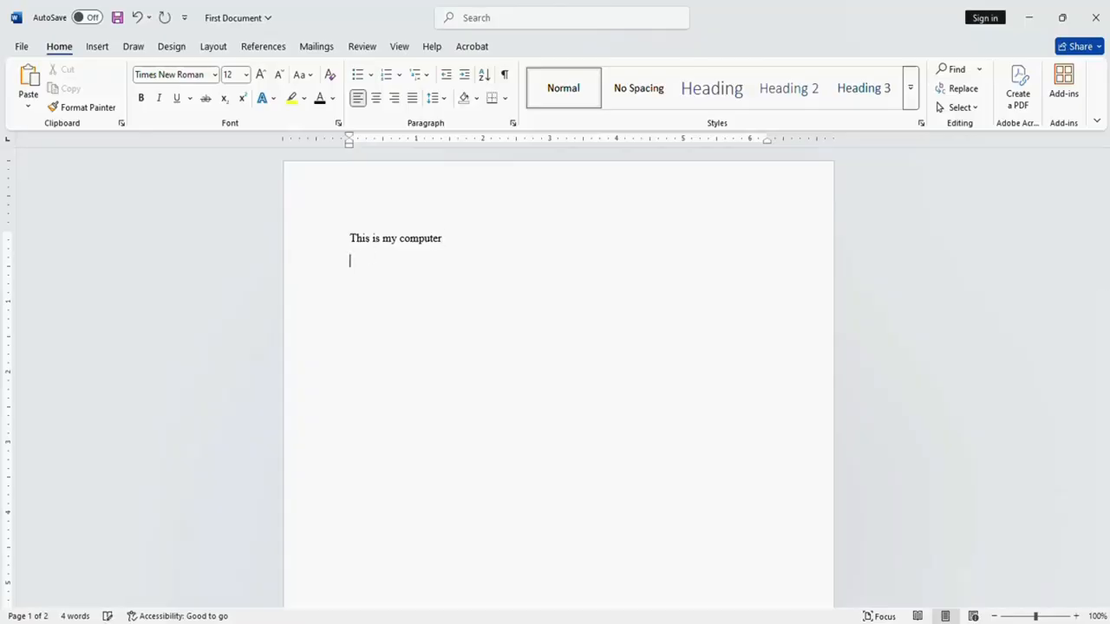
# Step: Add two more lines reading "This is my computer" below the first line
pyautogui.write('This iis')
pyautogui.press('BackSpace')
pyautogui.press('BackSpace')
pyautogui.press('BackSpace')
pyautogui.write('s my computer')
pyautogui.press('Return')
pyautogui.write('This is ')
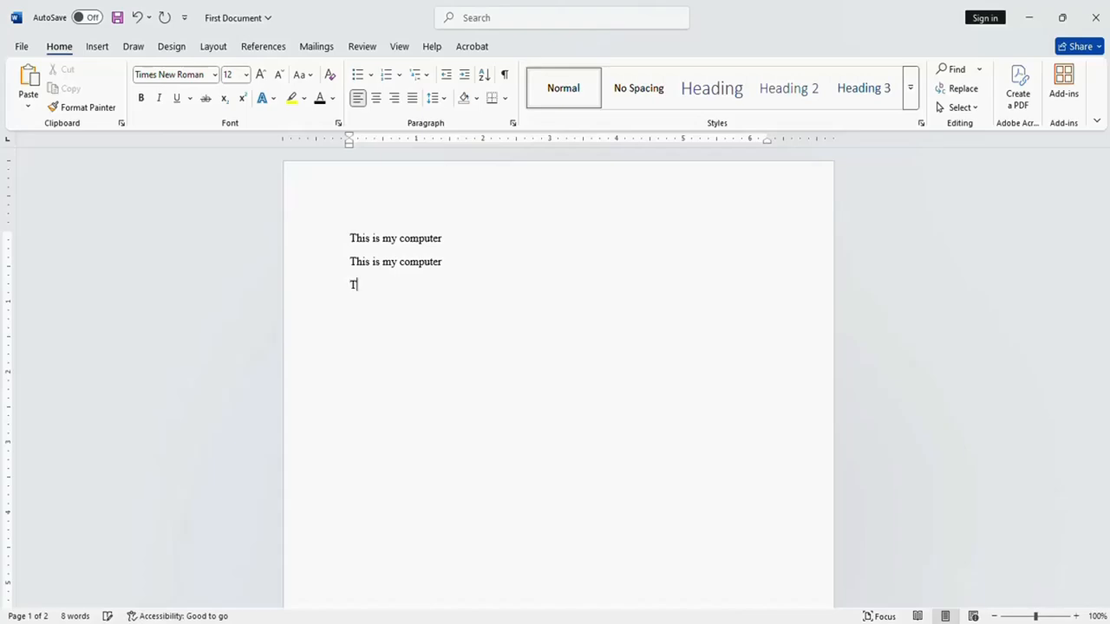
pyautogui.write('m')
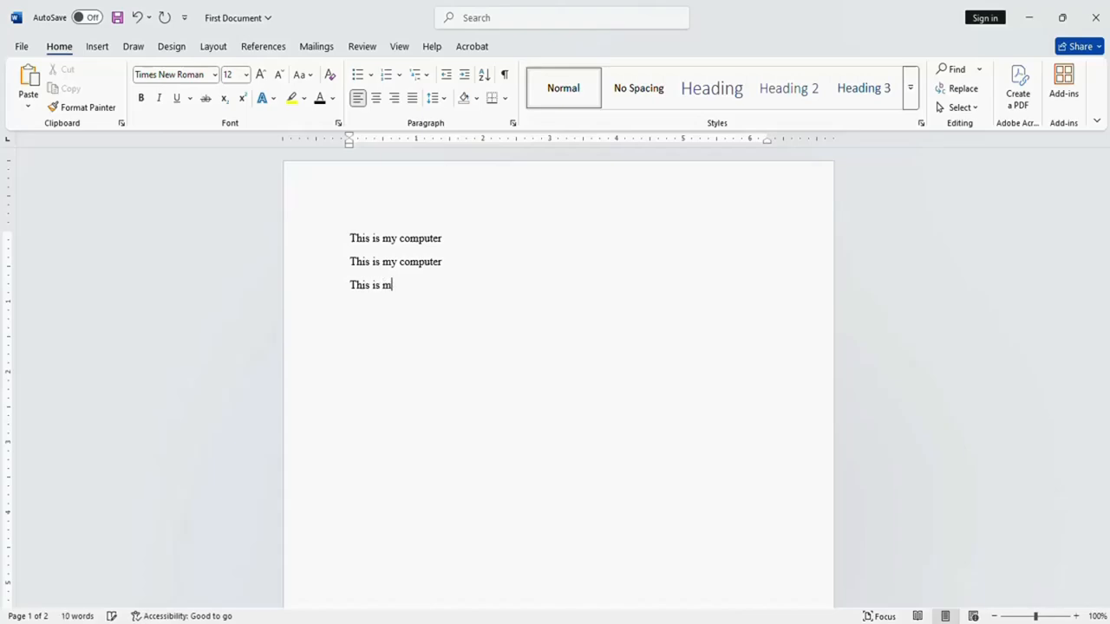
pyautogui.write('y computer')
# Step: Copy all three "This is my computer" lines and paste them into a new paragraph directly below, keeping the source formatting
pyautogui.press('Return')
pyautogui.hotkey('ctrl', 'shift', 'Left')
pyautogui.hotkey('ctrl', 'shift', 'Left')
pyautogui.hotkey('ctrl', 'shift', 'Left')
pyautogui.hotkey('ctrl', 'shift', 'Left')
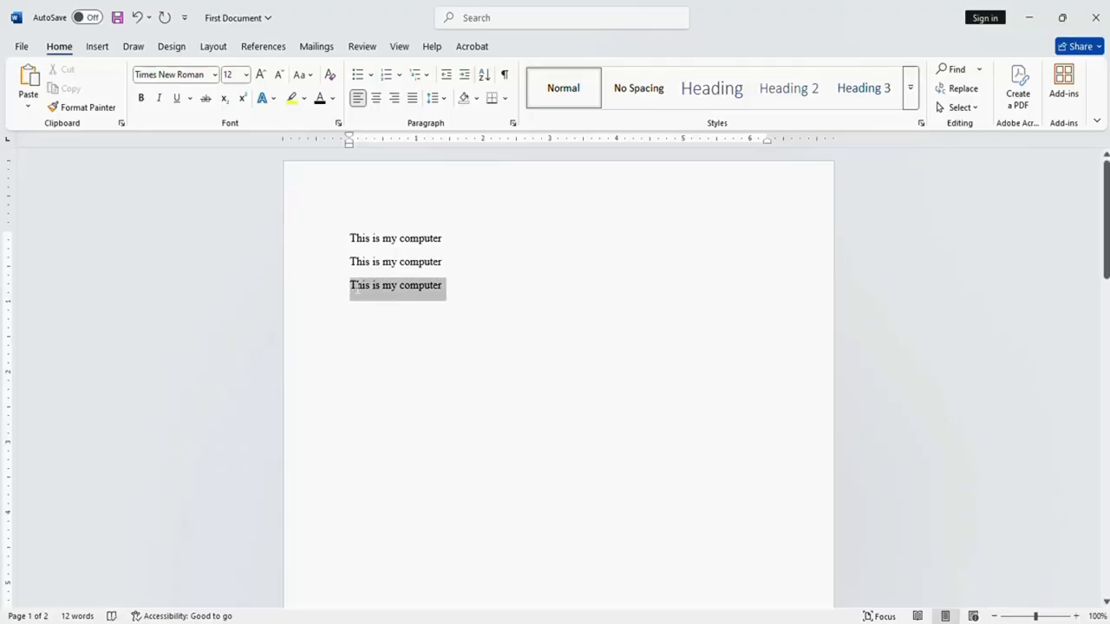
pyautogui.hotkey('shift', 'Up')
pyautogui.hotkey('shift', 'Up')
pyautogui.hotkey('ctrl', 'c')
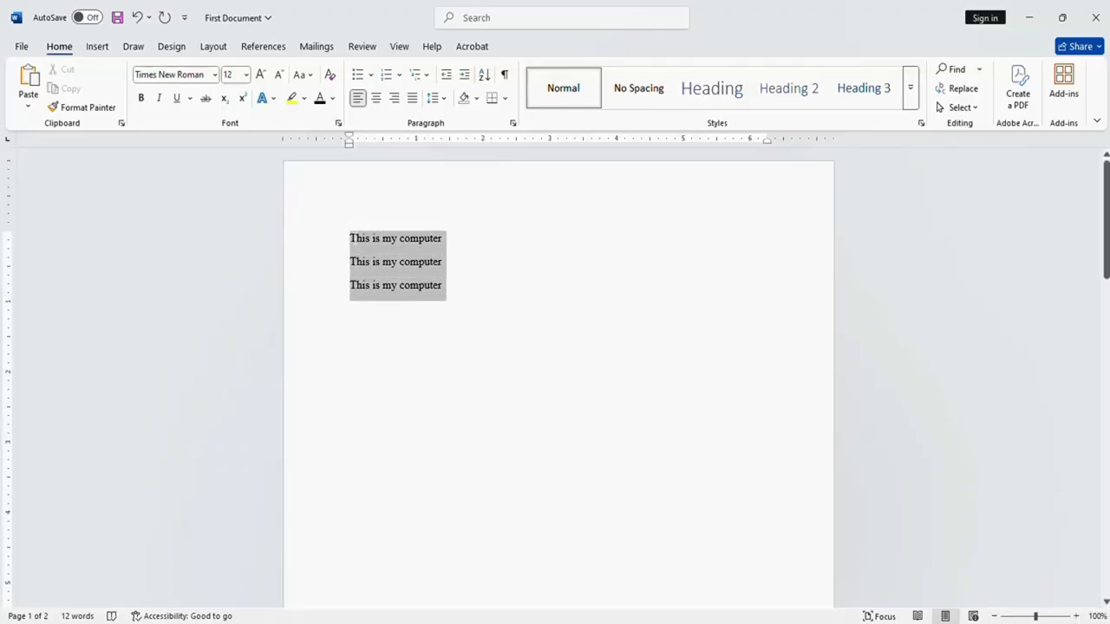
pyautogui.rightClick(364, 246)
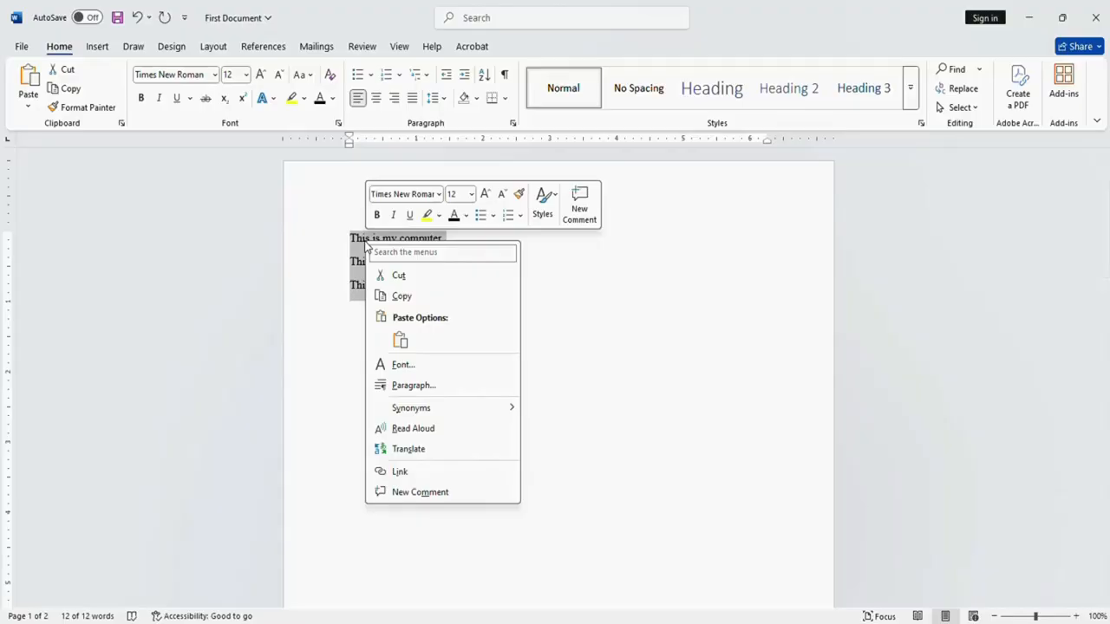
pyautogui.click(408, 302)
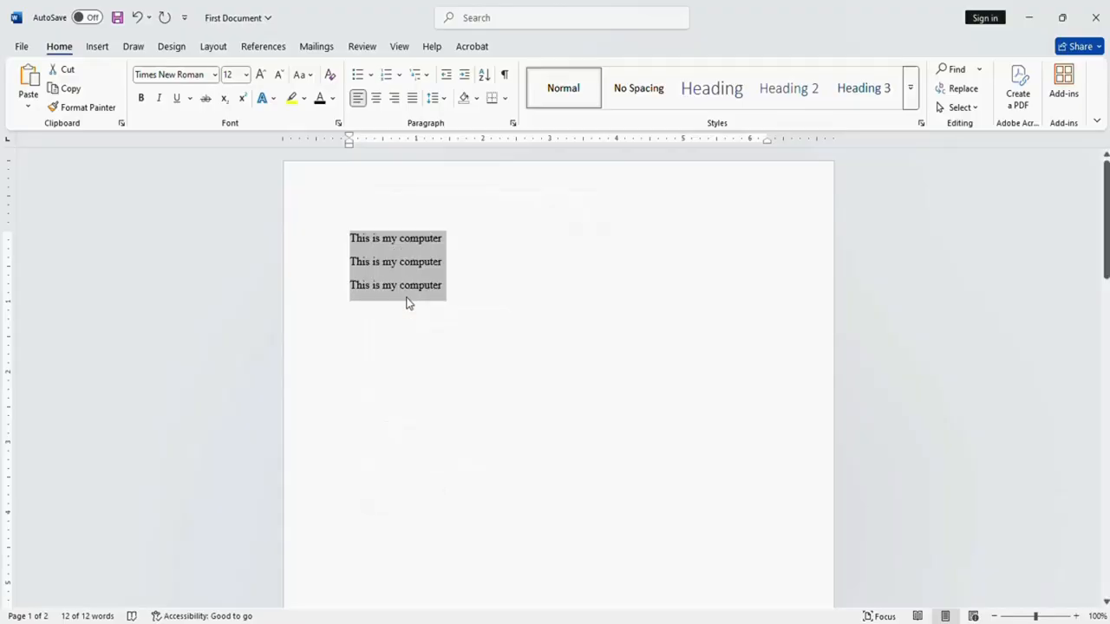
pyautogui.click(448, 308)
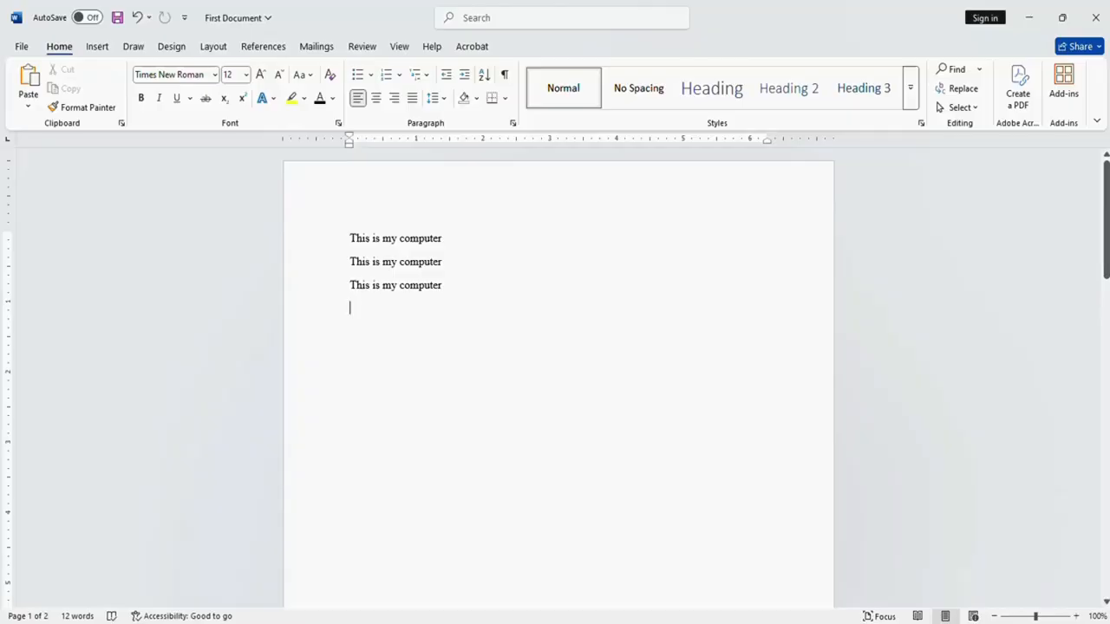
pyautogui.hotkey('shift', 'F10')
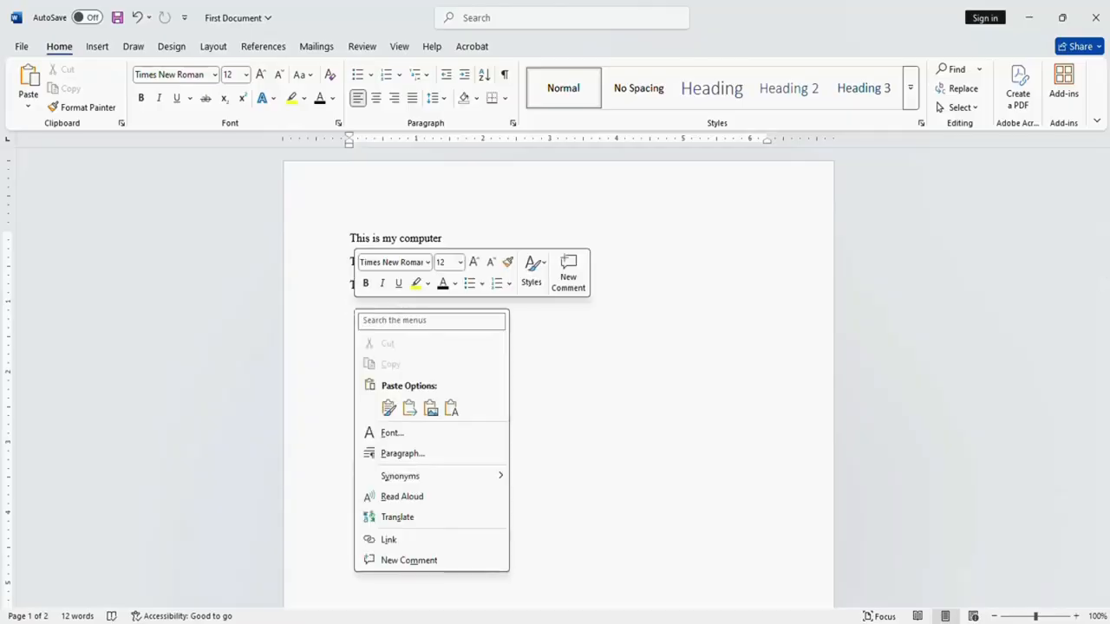
pyautogui.click(388, 408)
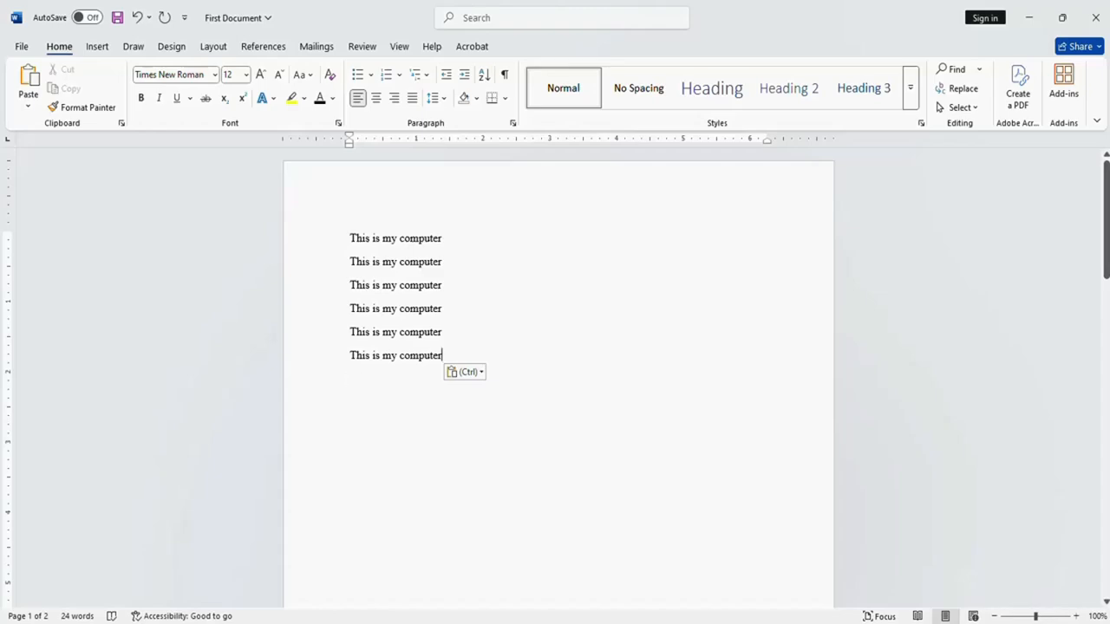
# Step: Set the line spacing of all six "This is my computer" lines to 2.0
pyautogui.moveTo(444, 356); pyautogui.dragTo(351, 239)
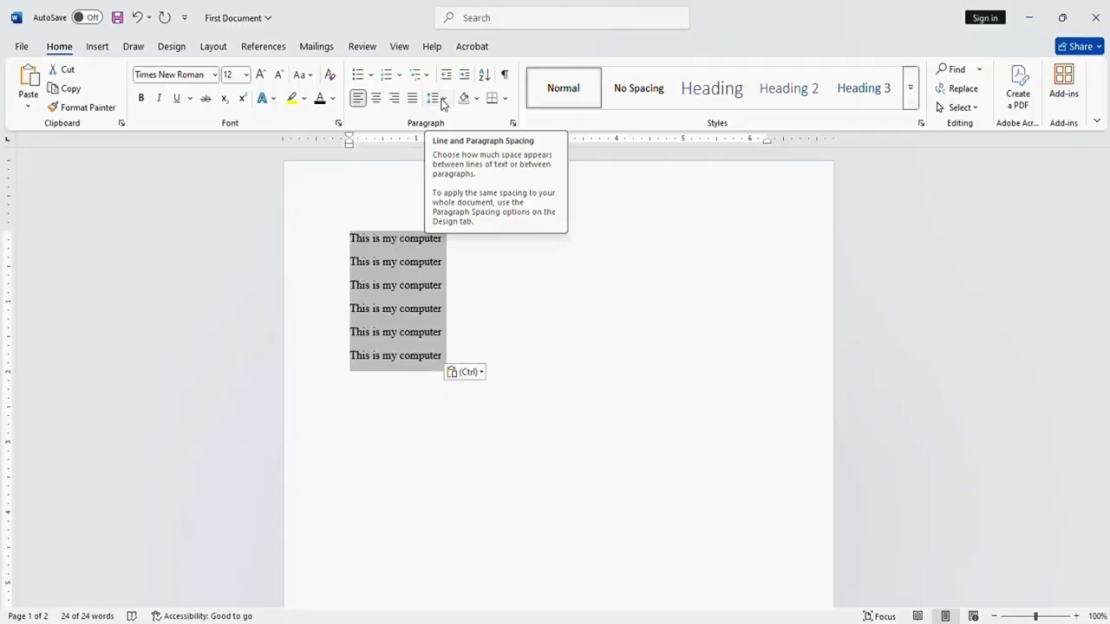
pyautogui.click(442, 102)
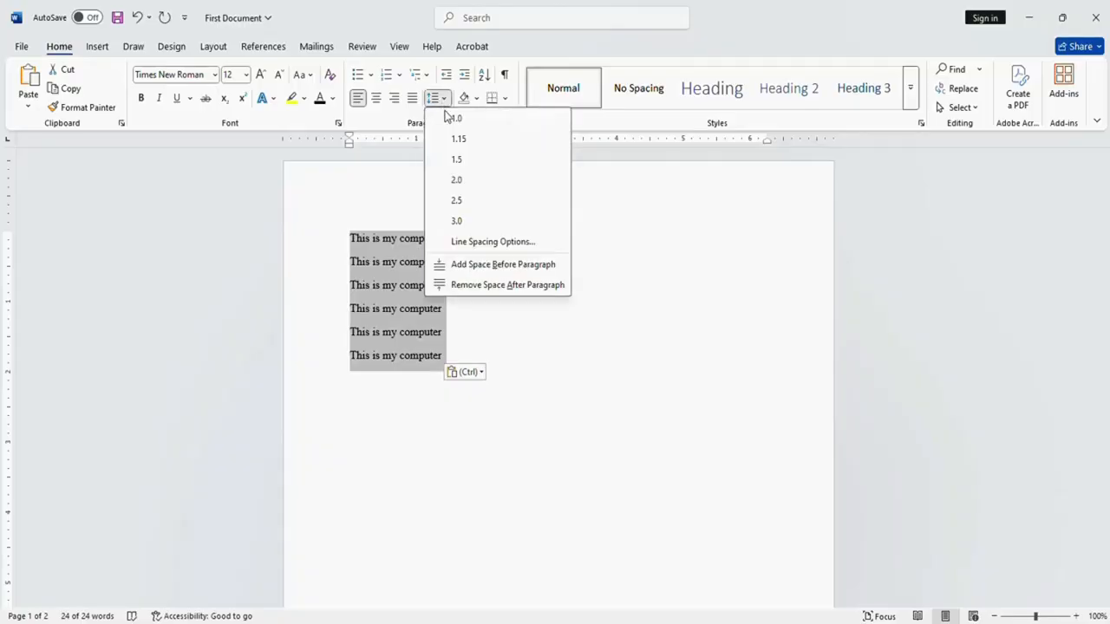
pyautogui.click(460, 181)
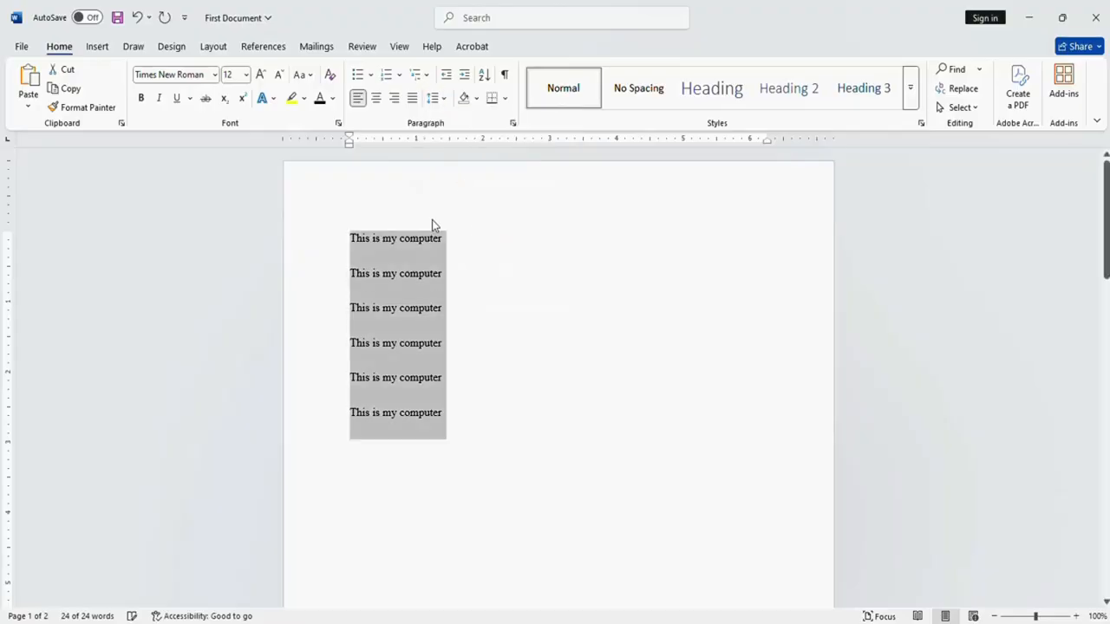
pyautogui.click(412, 256)
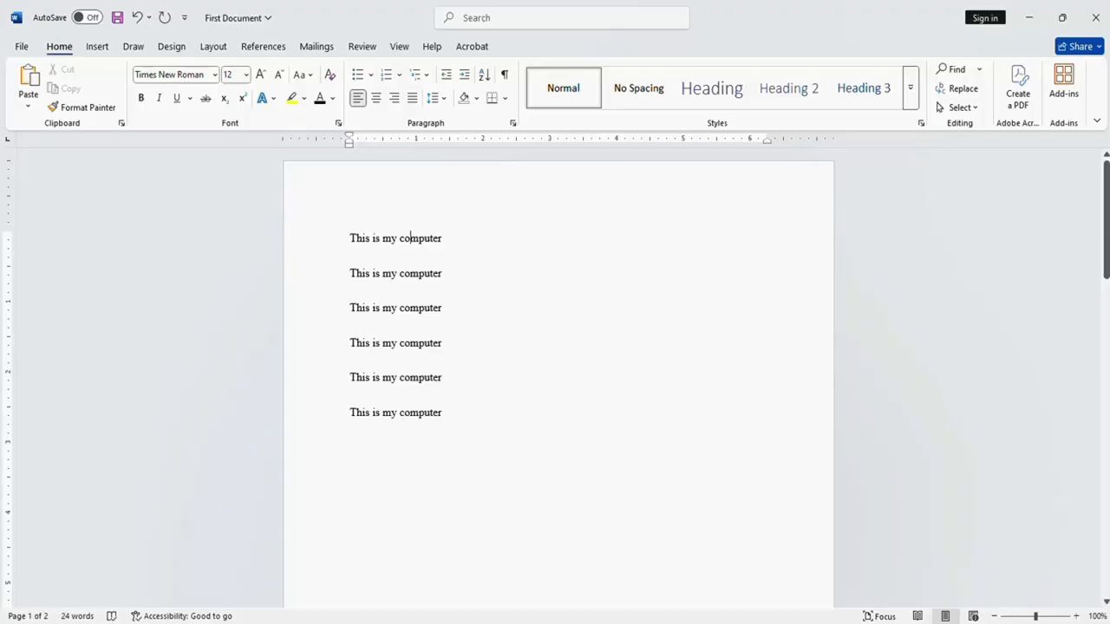
# Step: Set the line spacing of the whole text to 3.0
pyautogui.hotkey('ctrl', 'a')
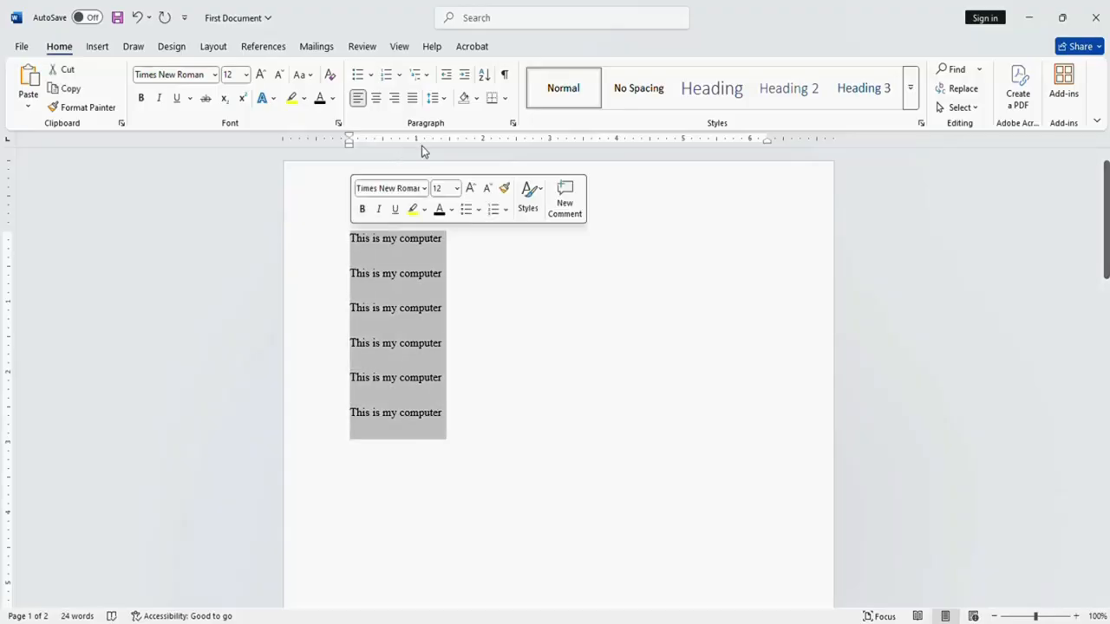
pyautogui.click(441, 99)
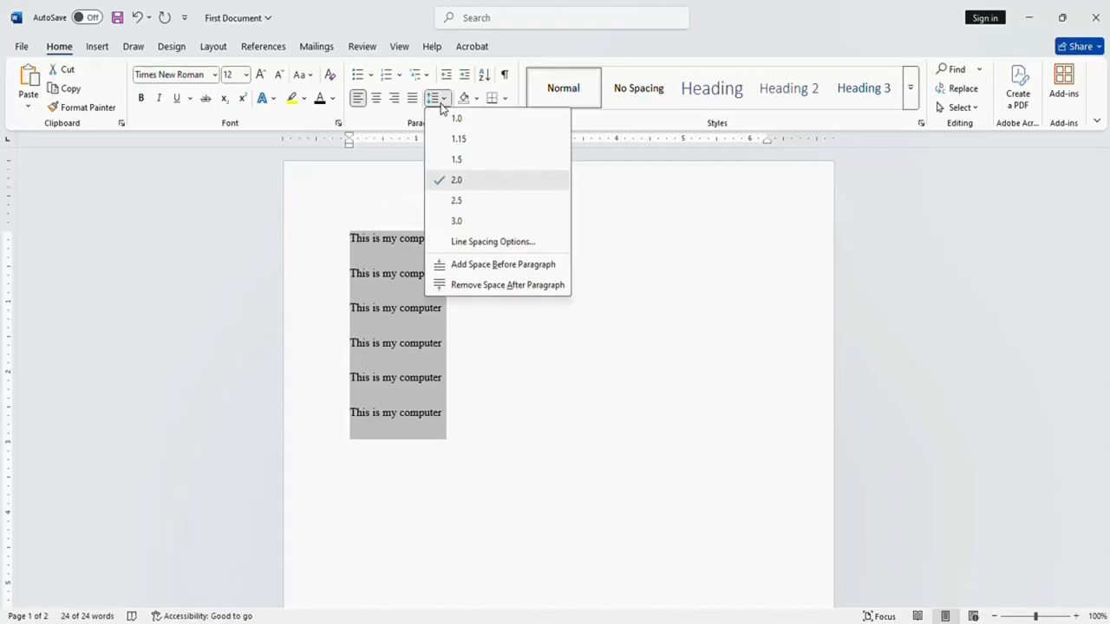
pyautogui.click(456, 222)
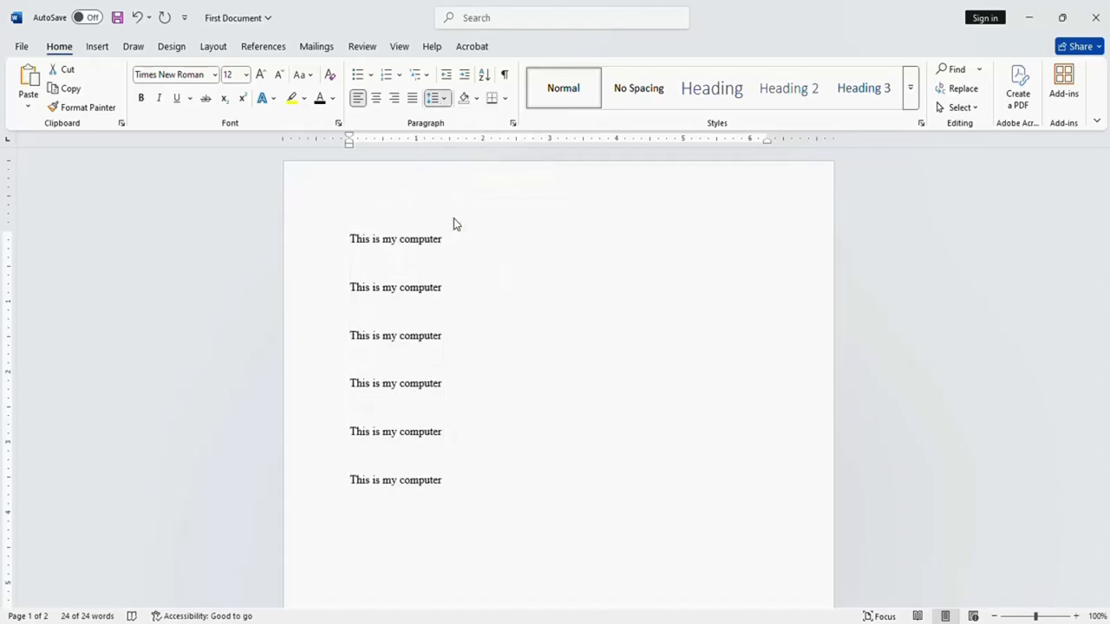
pyautogui.click(354, 273)
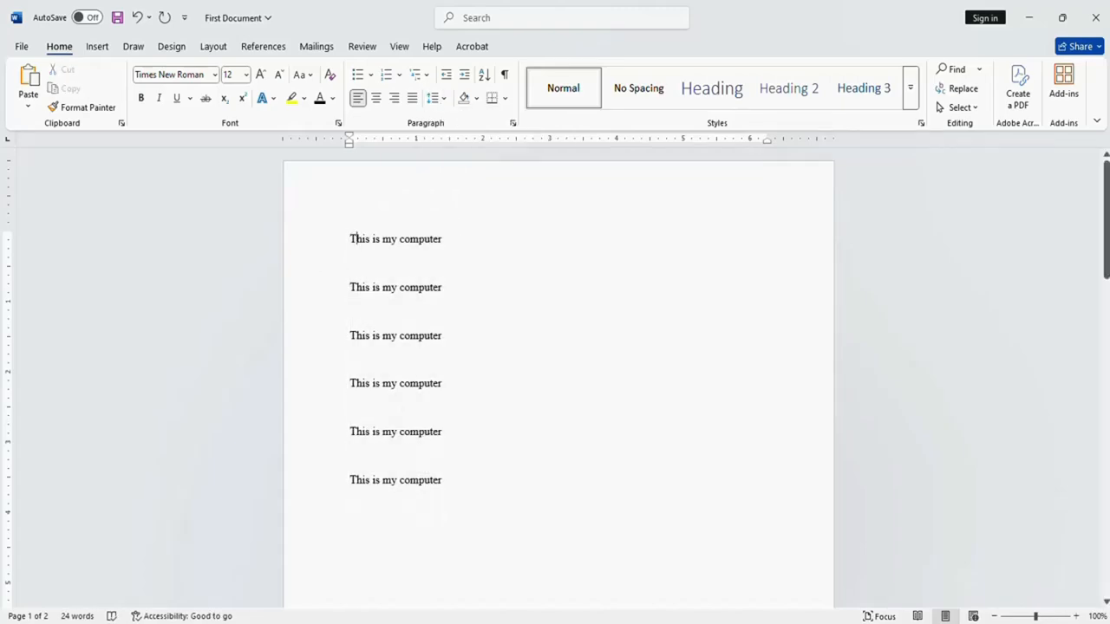
# Step: Reduce the line spacing of all six lines to 1.0
pyautogui.moveTo(444, 481); pyautogui.dragTo(350, 238)
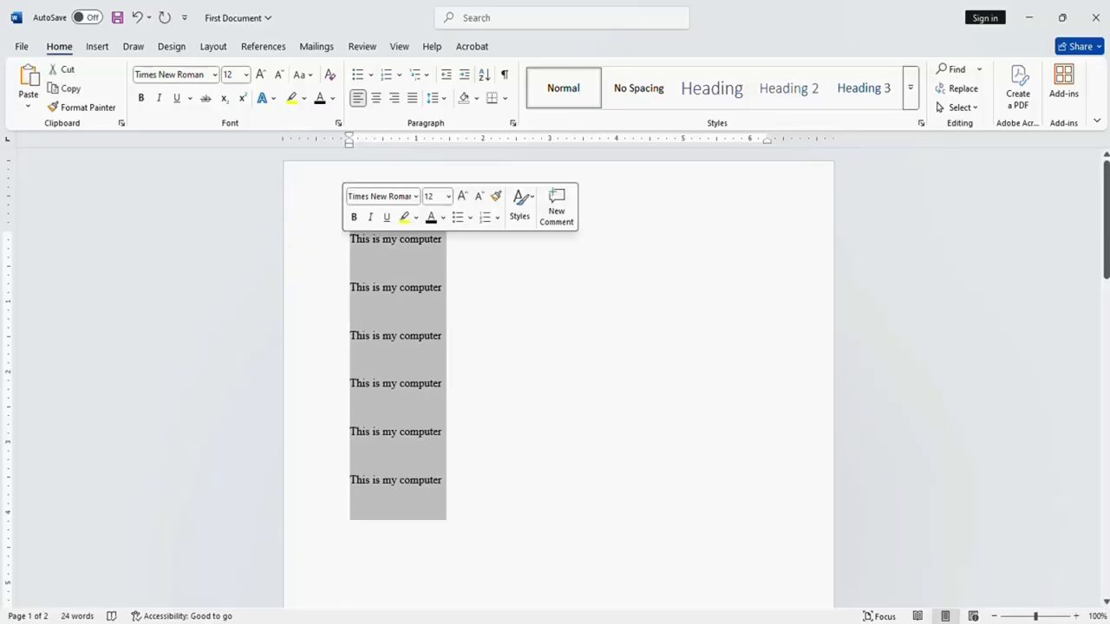
pyautogui.click(438, 98)
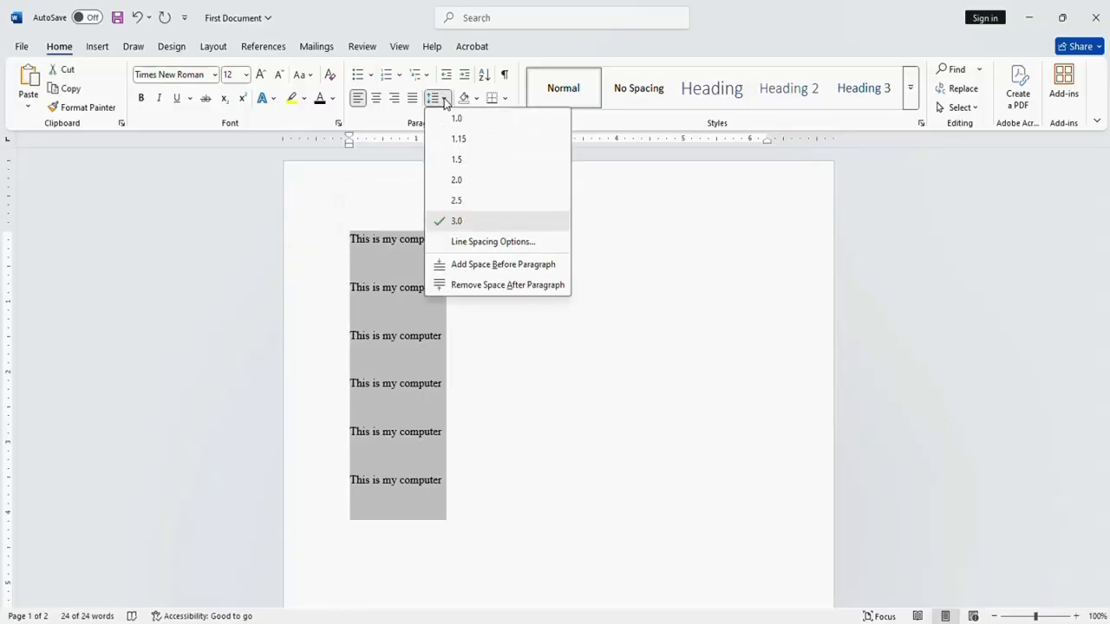
pyautogui.click(451, 119)
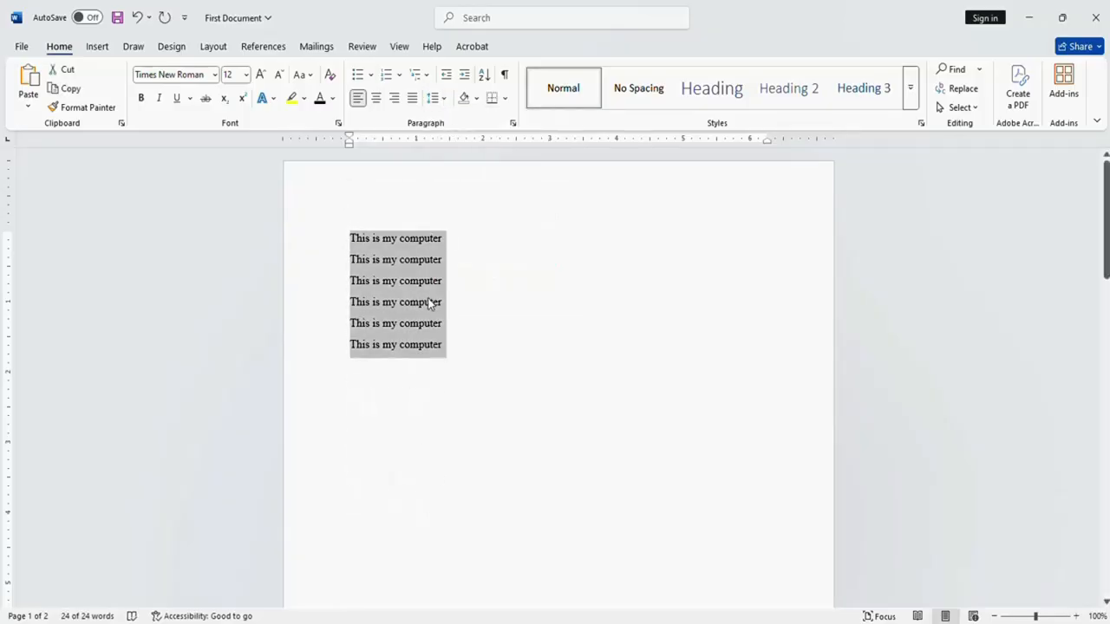
pyautogui.click(448, 315)
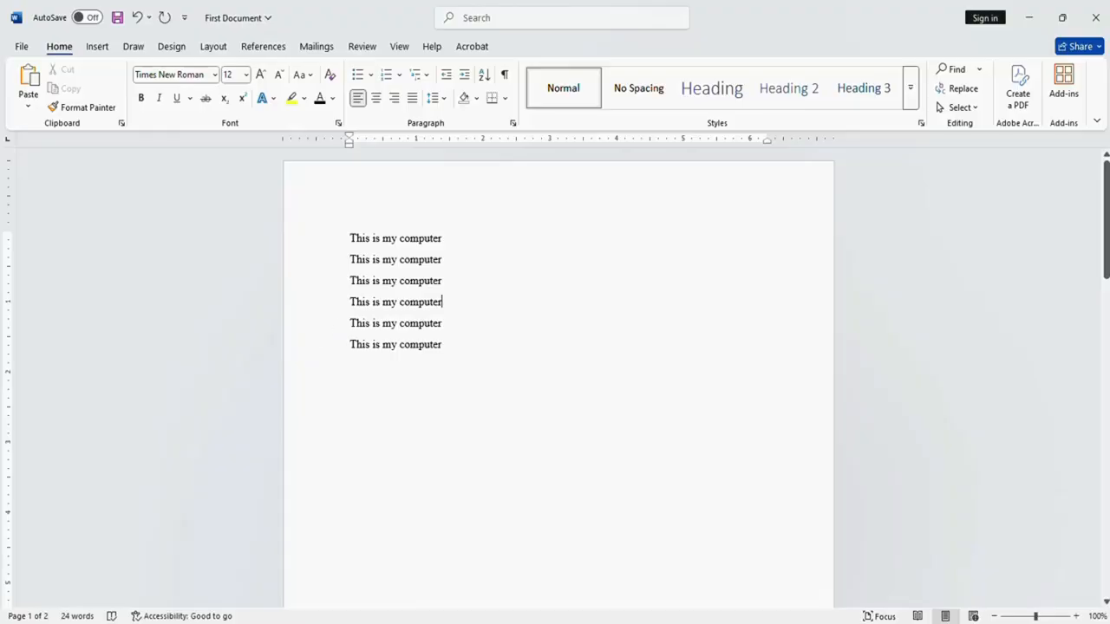
# Step: Try 1.5 line spacing on the whole text, and change it to 2.0
pyautogui.hotkey('ctrl', 'a')
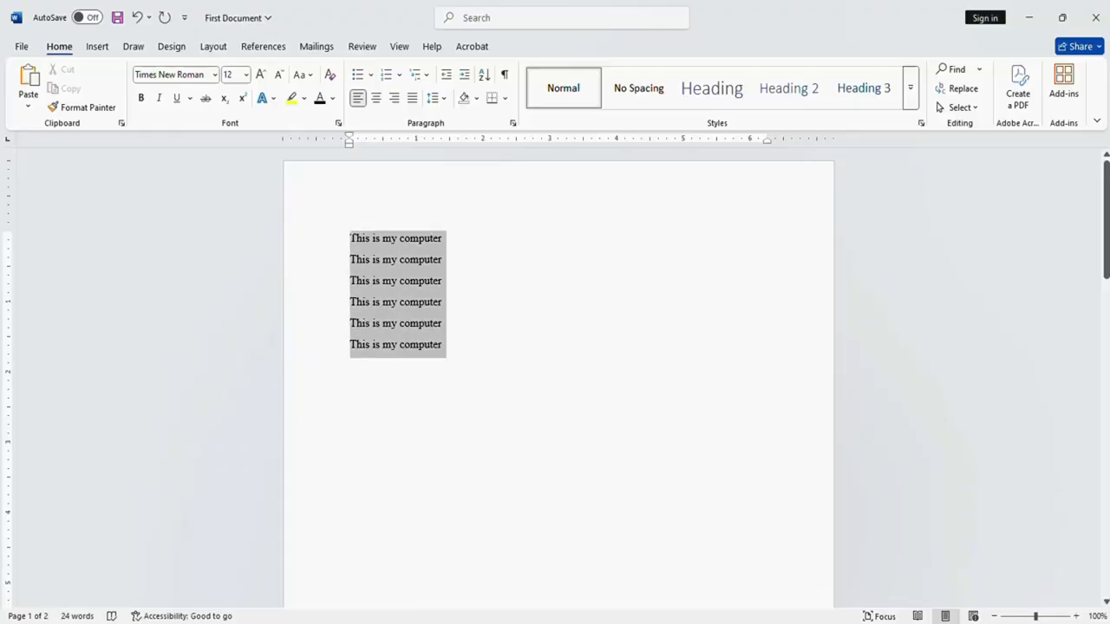
pyautogui.click(444, 100)
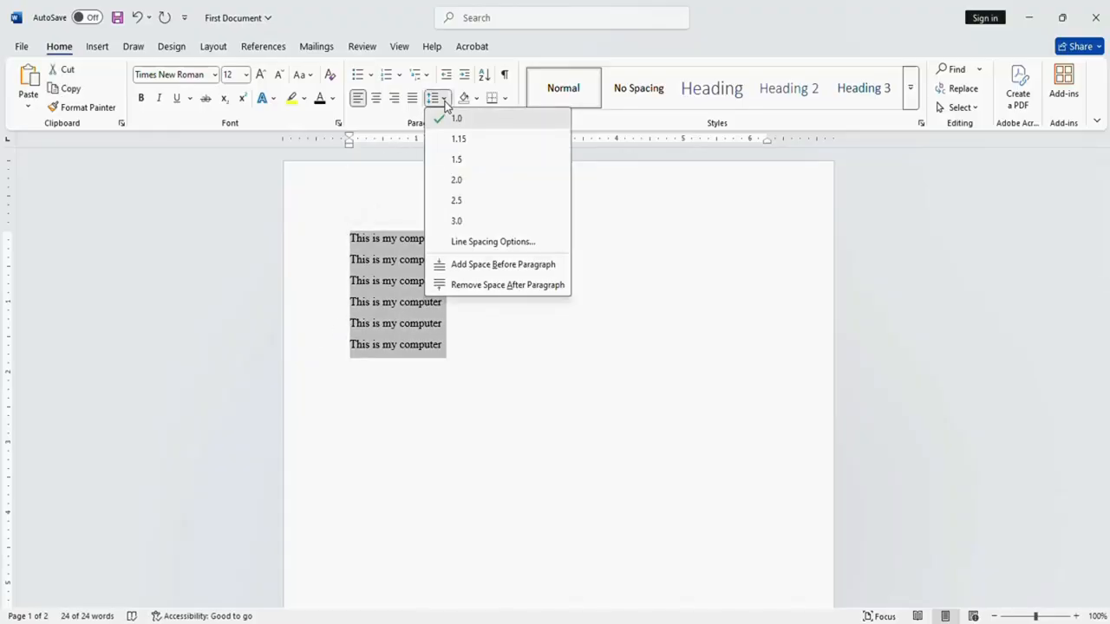
pyautogui.click(455, 159)
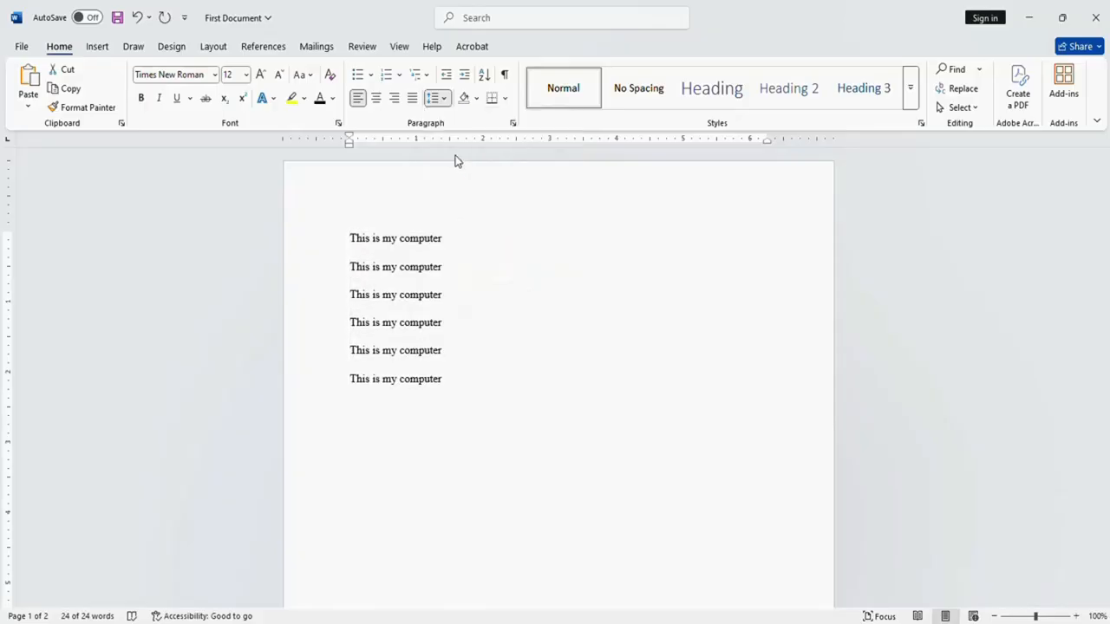
pyautogui.click(444, 98)
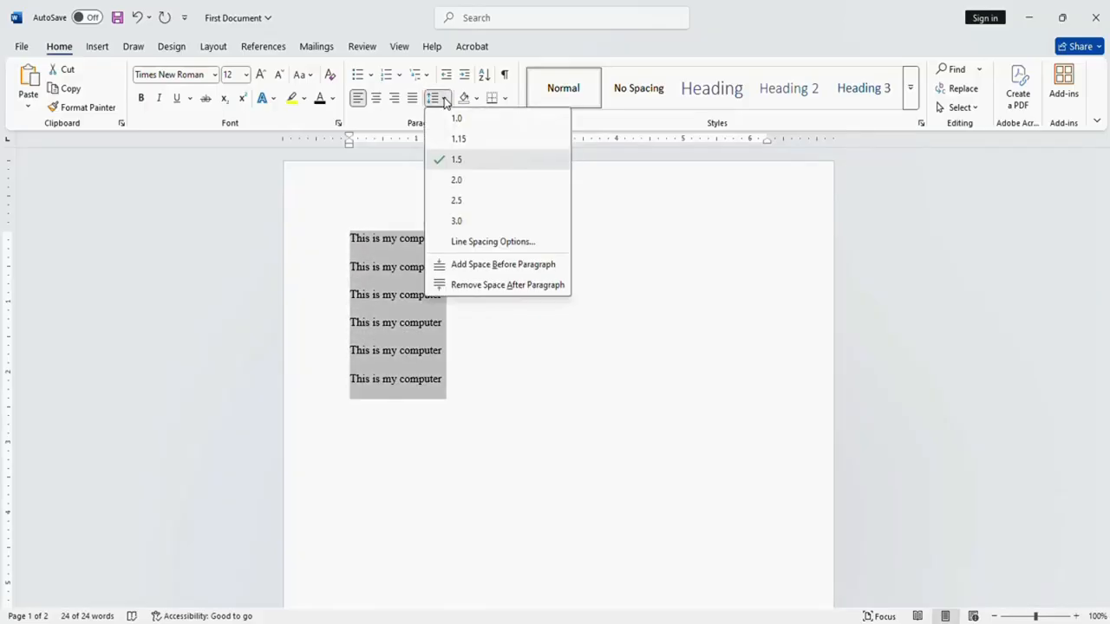
pyautogui.click(465, 182)
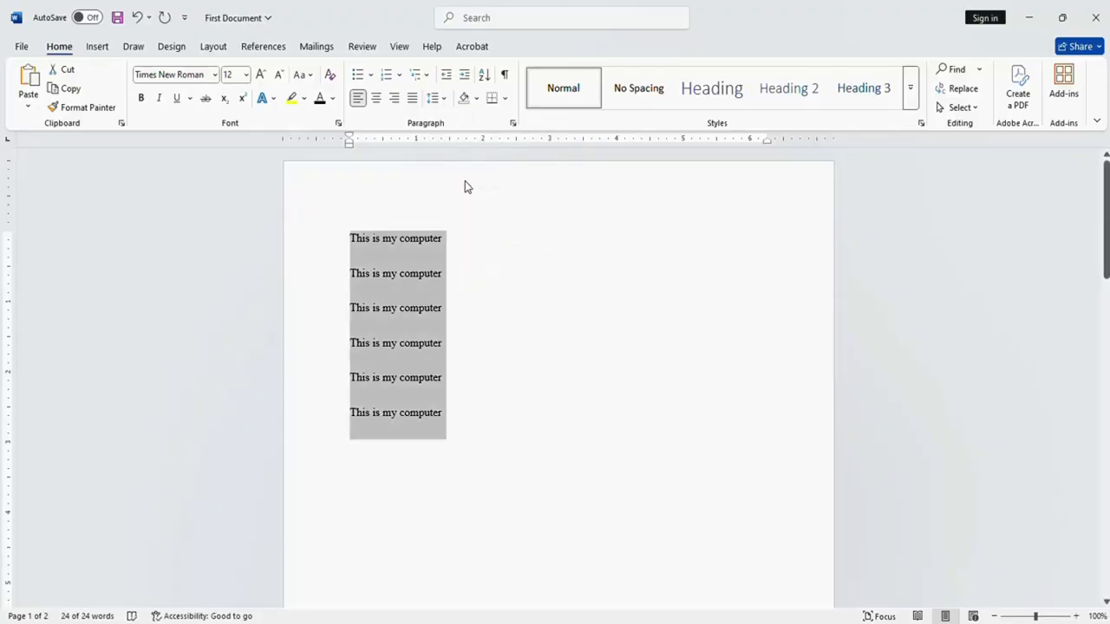
pyautogui.click(464, 186)
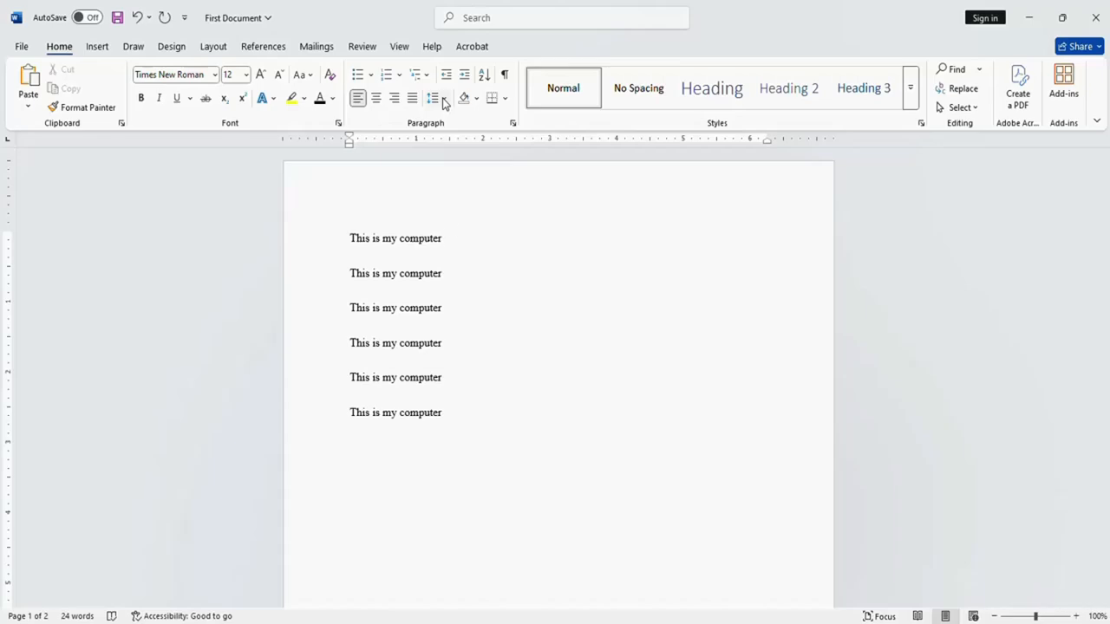
# Step: Set the line spacing of the six lines back to 1.0 and deselect the text
pyautogui.moveTo(446, 437); pyautogui.dragTo(349, 237)
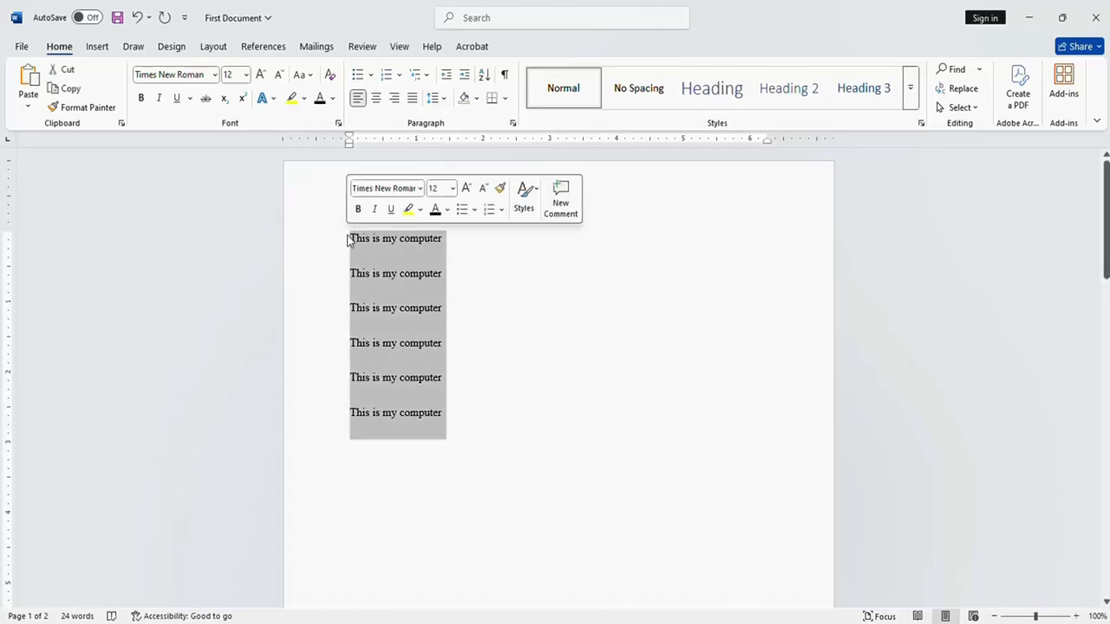
pyautogui.click(445, 102)
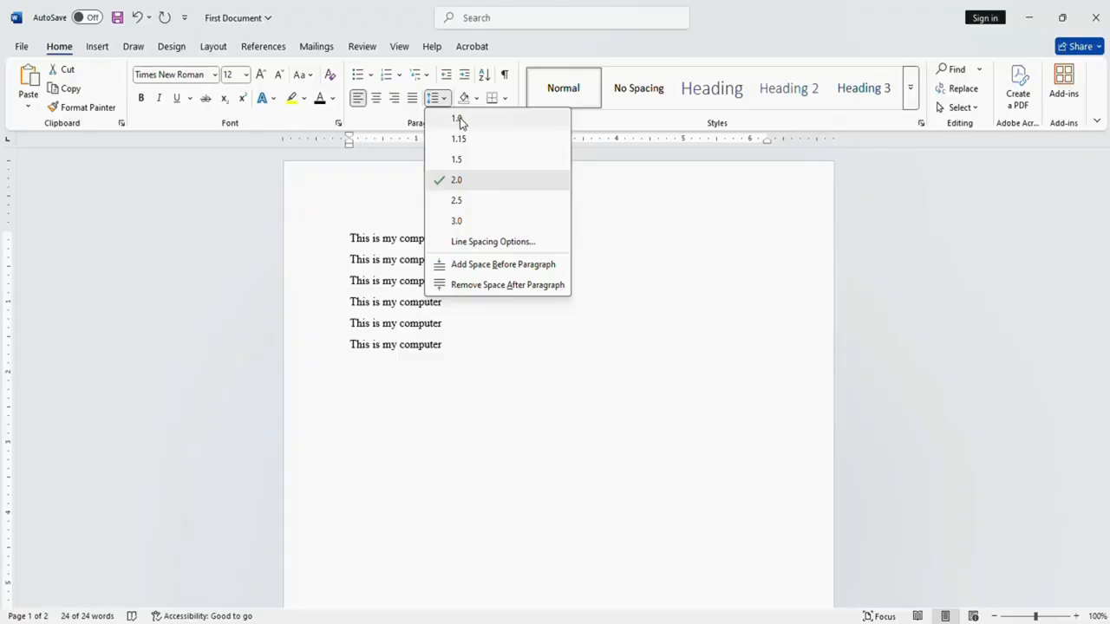
pyautogui.click(460, 119)
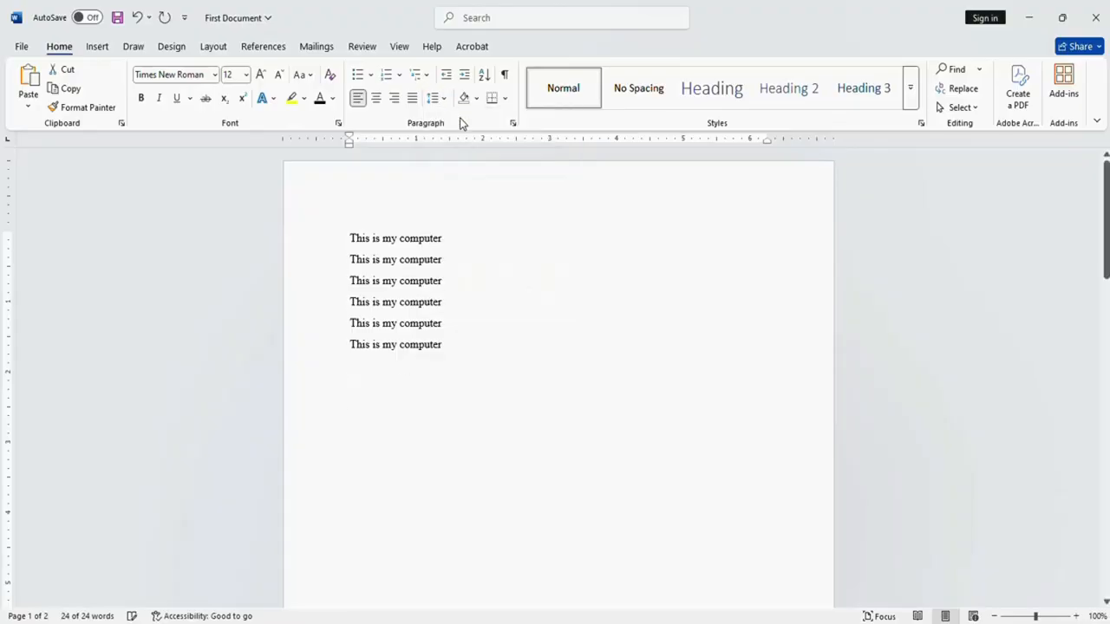
pyautogui.click(472, 304)
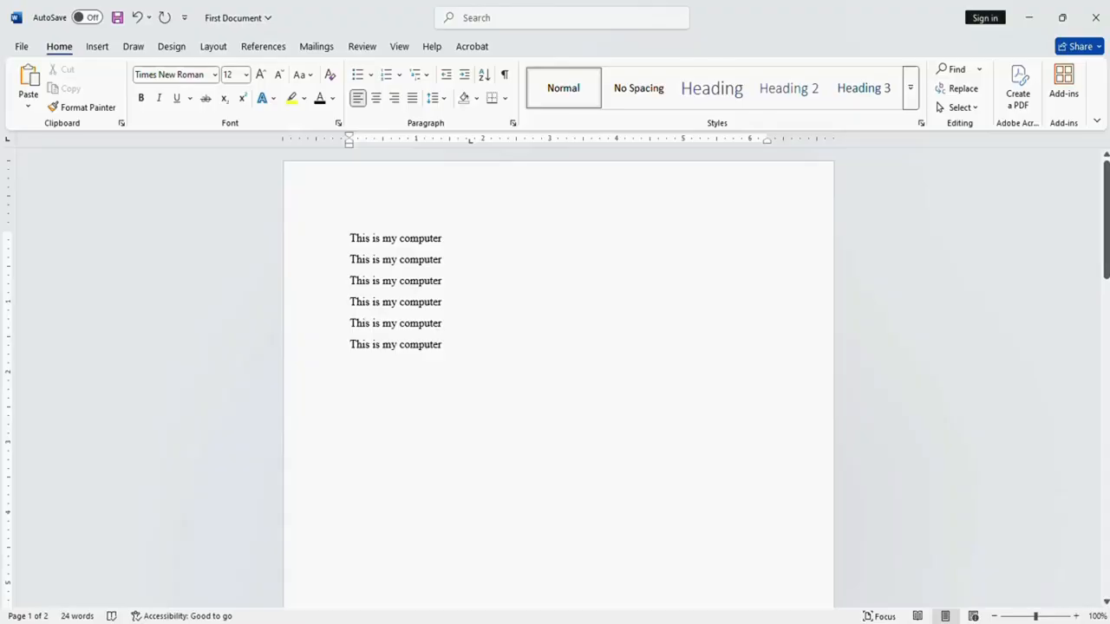
# Step: Examine the document's print preview, printer and print settings, then view the Page Setup margins and orientation without changing them
pyautogui.click(21, 48)
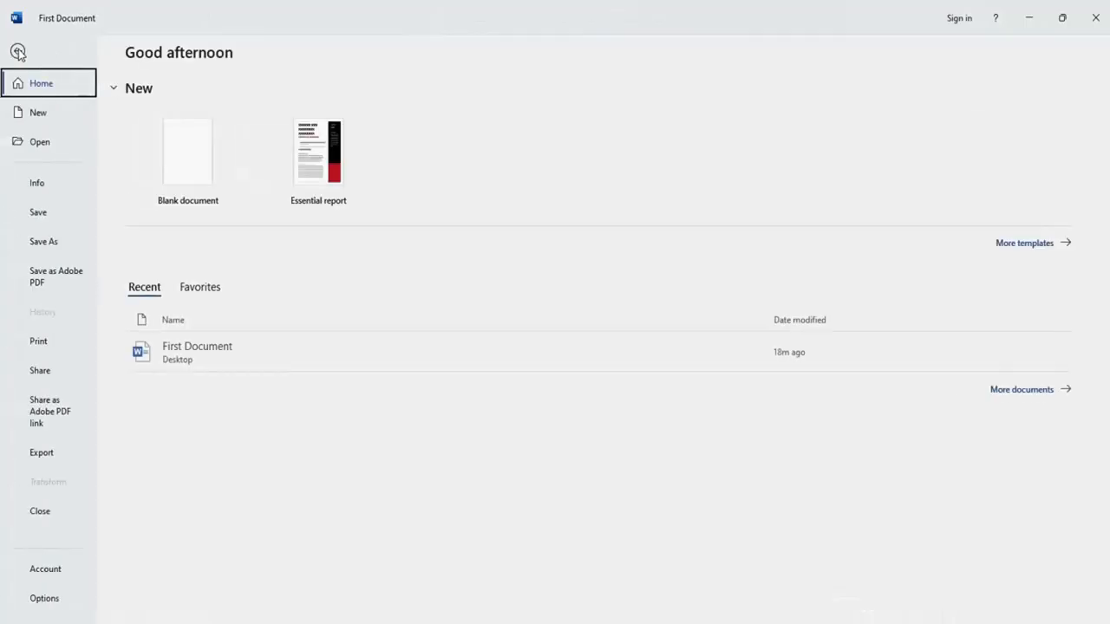
pyautogui.click(41, 350)
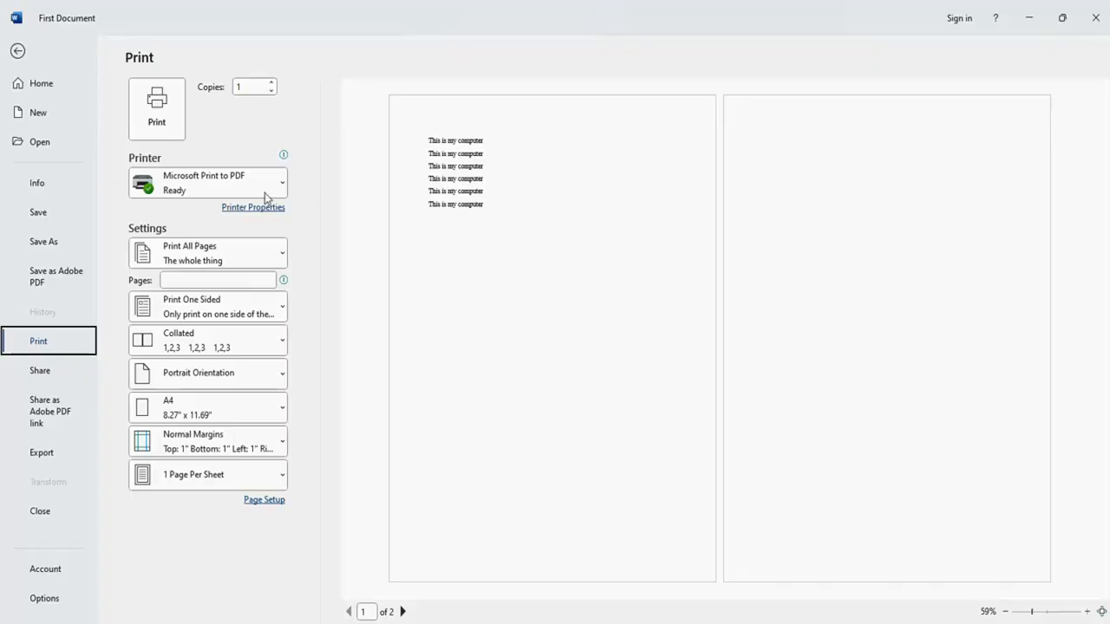
pyautogui.moveTo(219, 189)
pyautogui.click(260, 503)
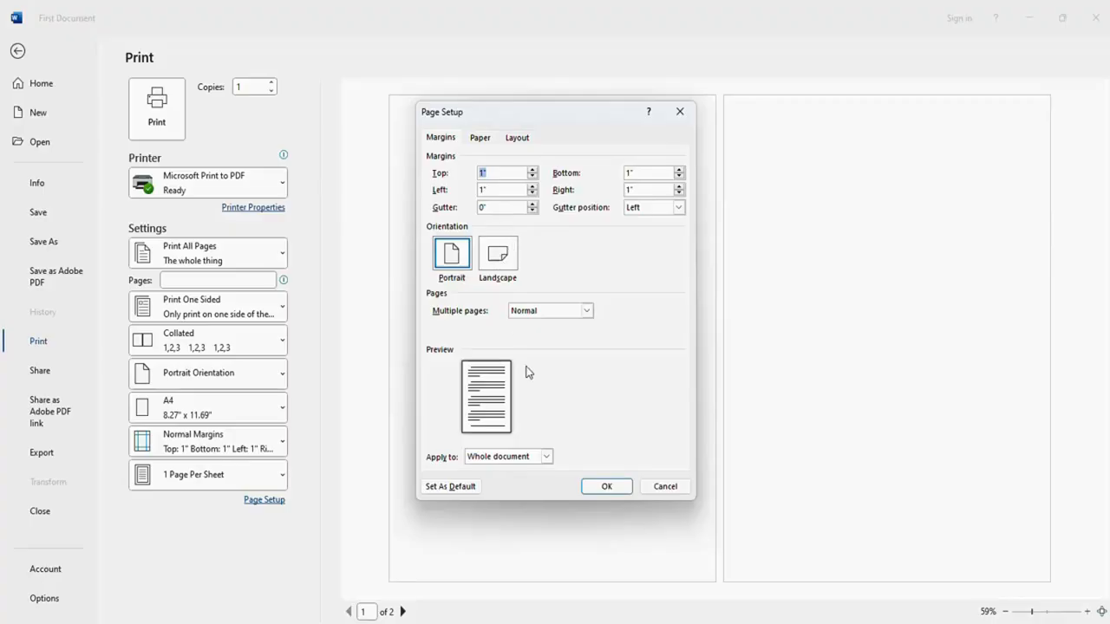
pyautogui.click(665, 486)
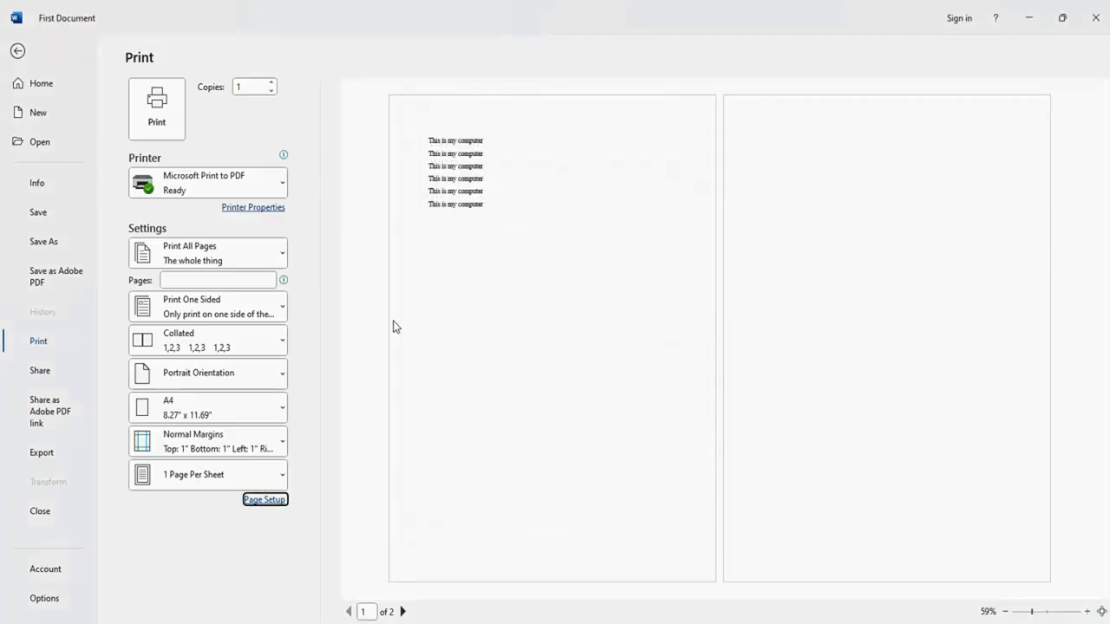
# Step: View the Microsoft Print to PDF printer's properties and its advanced paper options without changing them
pyautogui.click(249, 210)
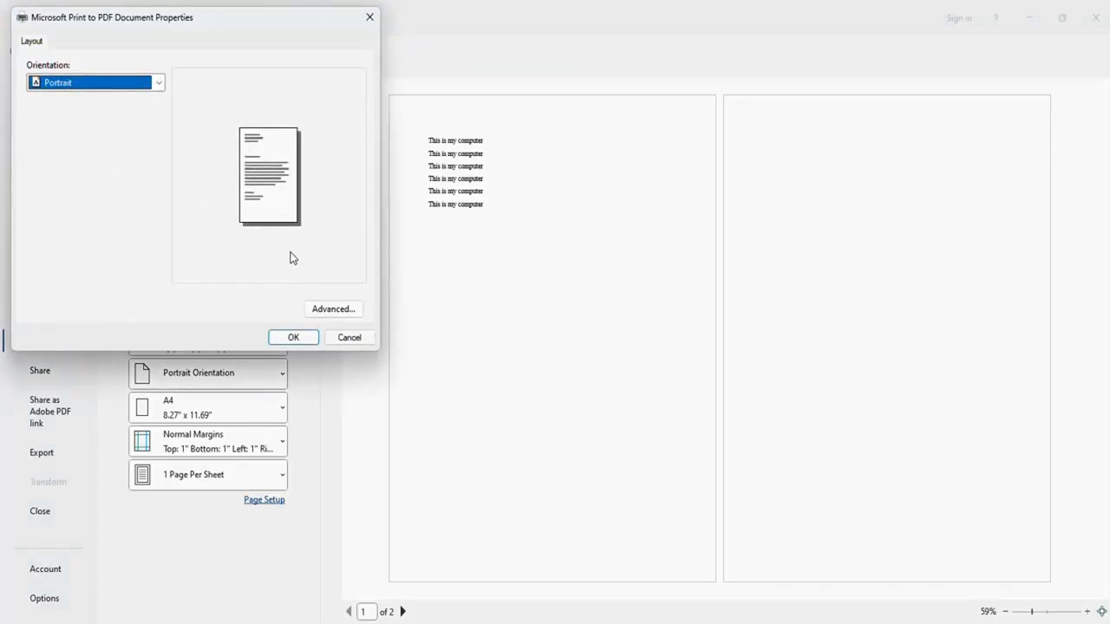
pyautogui.click(327, 311)
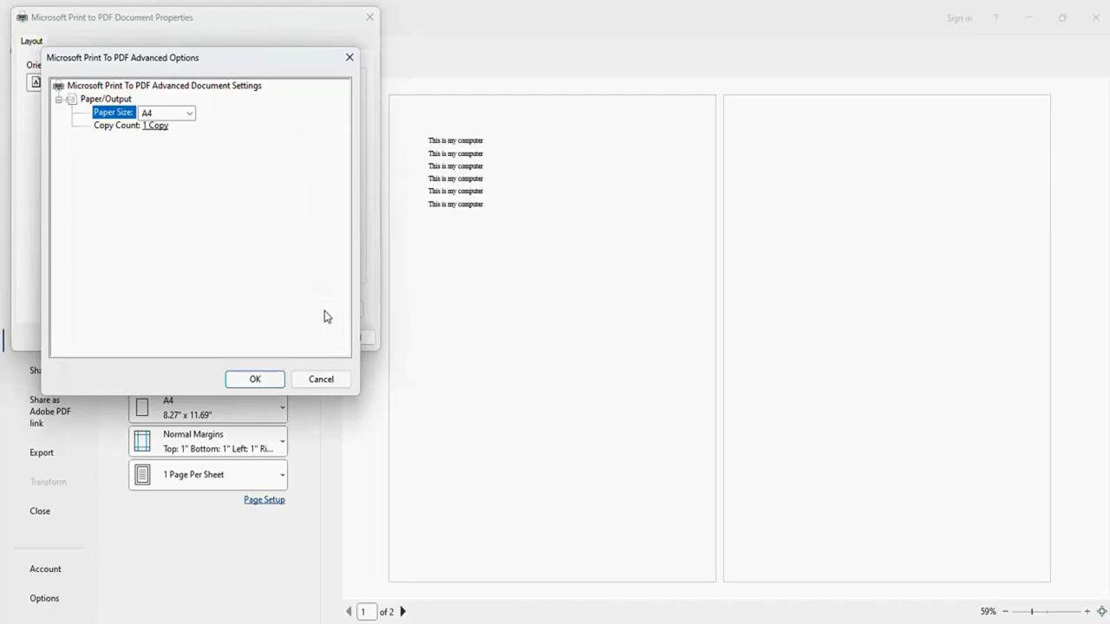
pyautogui.click(271, 381)
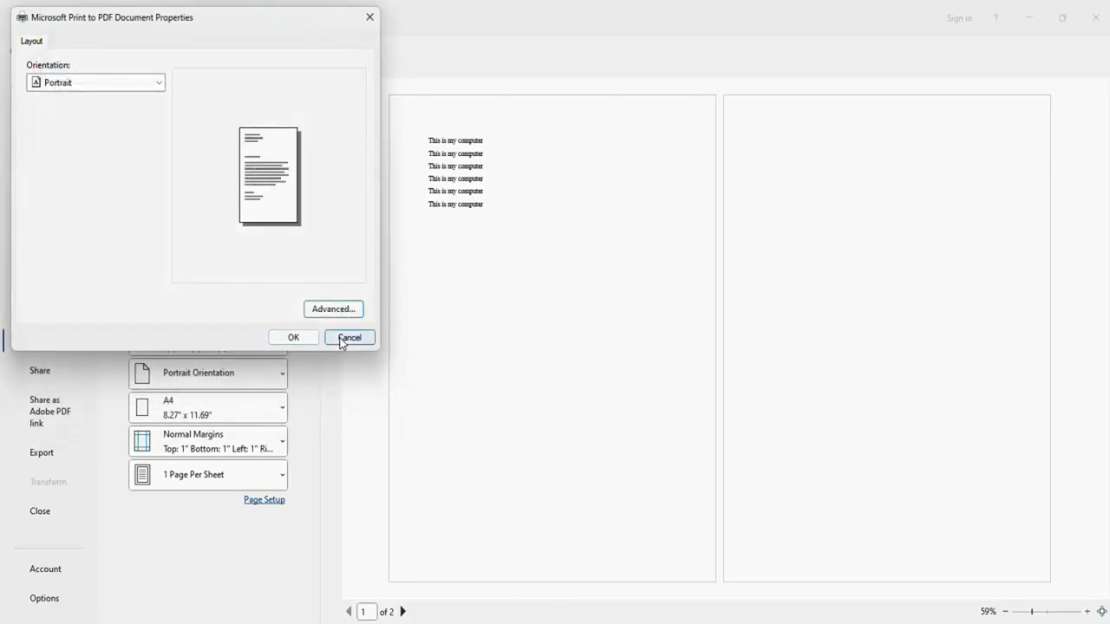
pyautogui.click(349, 338)
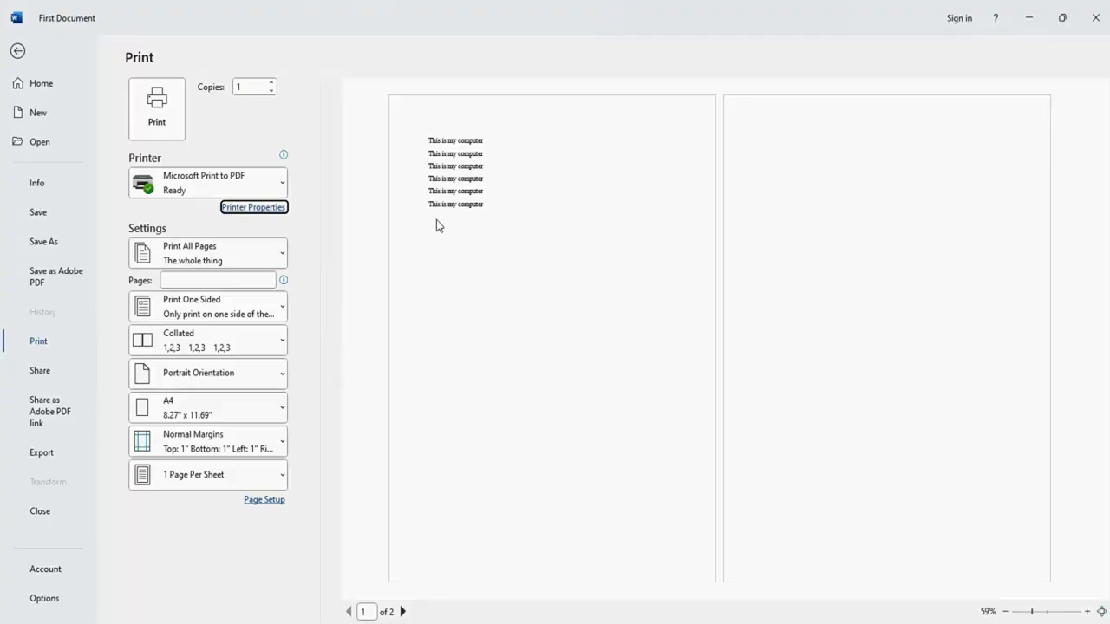
# Step: Set the number of print copies to 5 and return to the document without printing
pyautogui.click(249, 87)
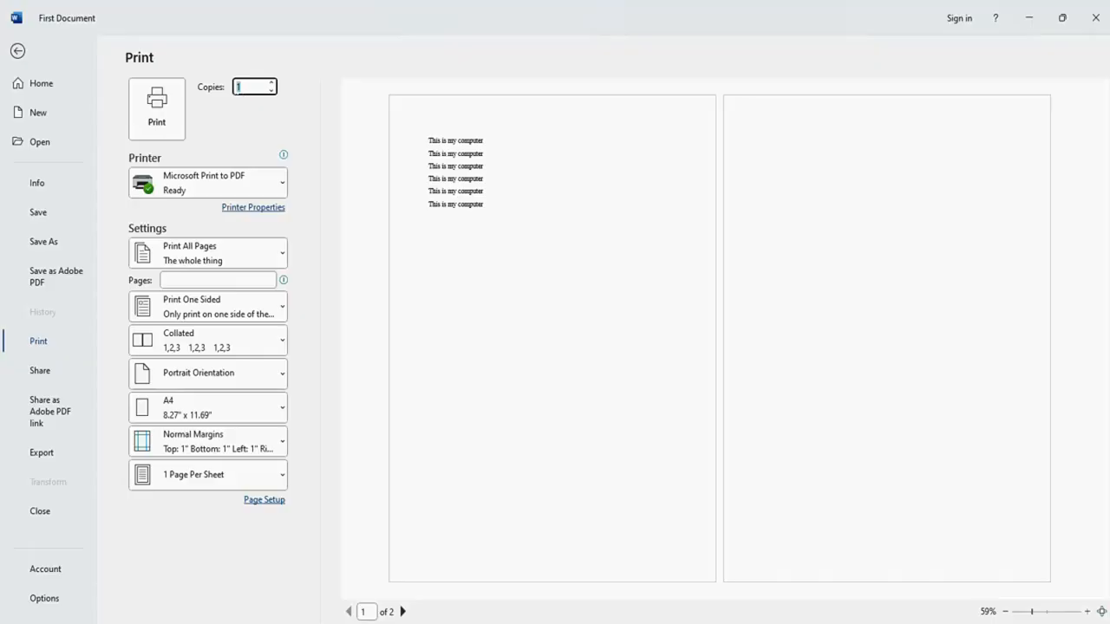
pyautogui.write('5')
pyautogui.click(17, 50)
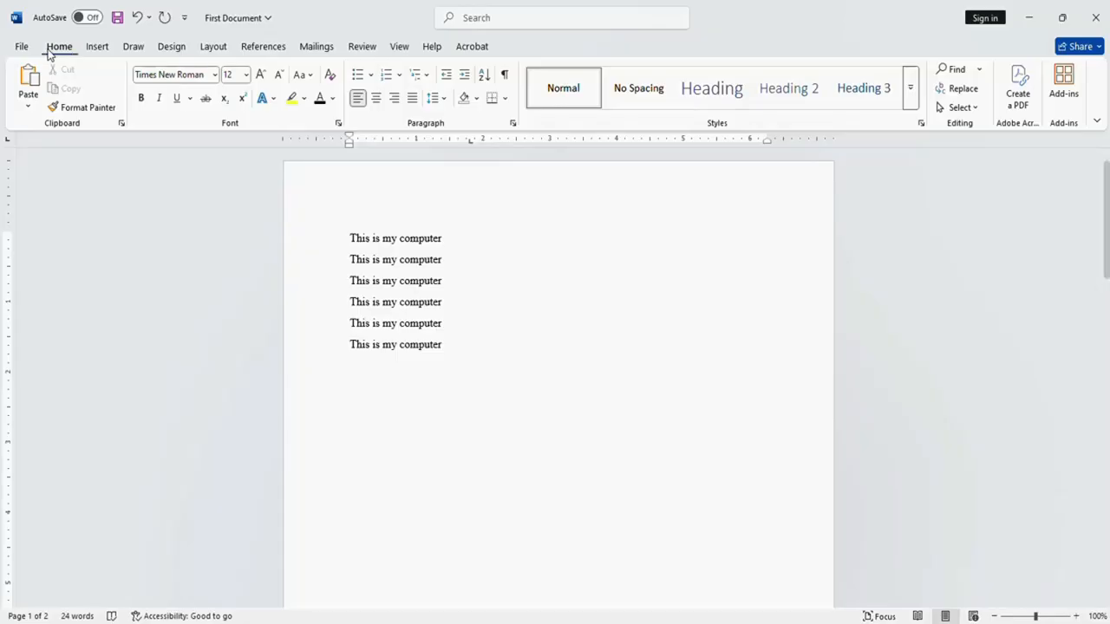
# Step: Save the changes to the existing First Document file
pyautogui.click(22, 47)
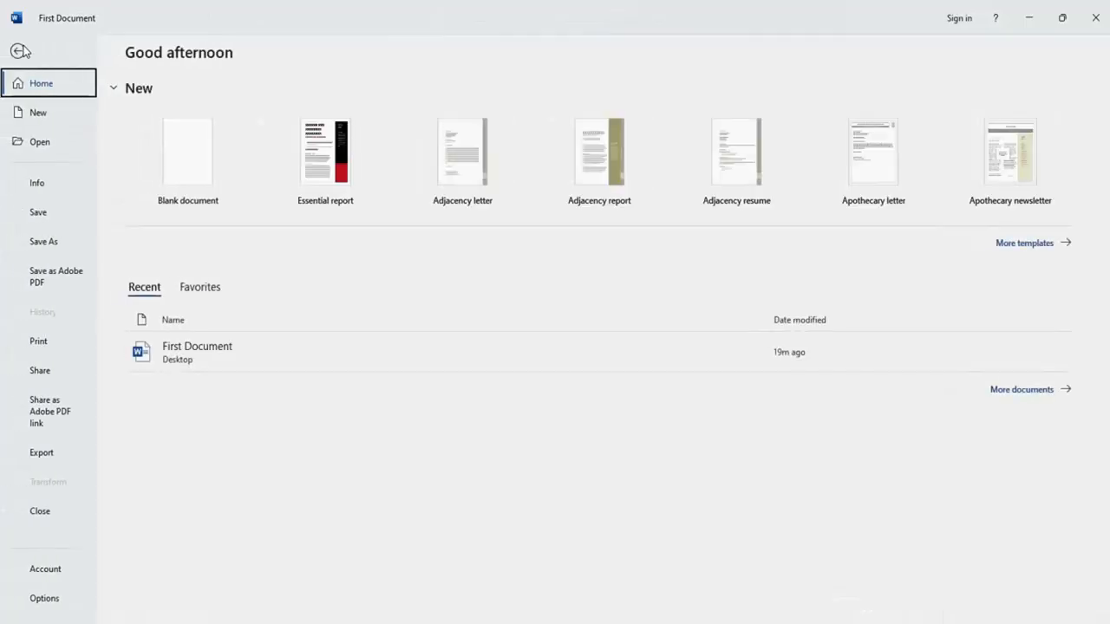
pyautogui.click(41, 214)
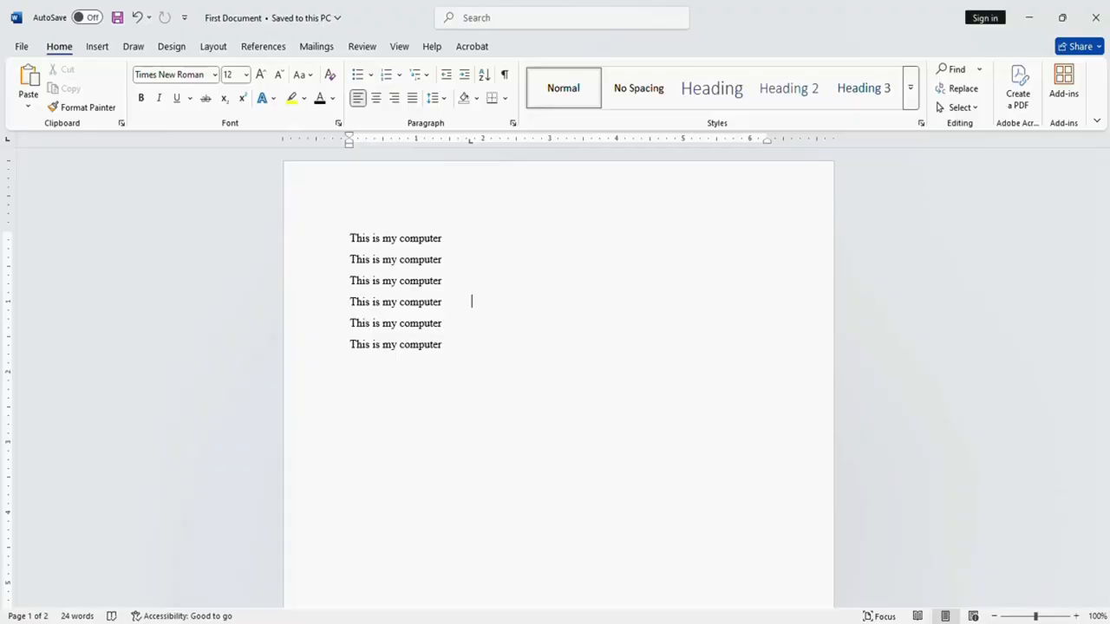
# Step: Save a copy of the document to the Desktop in PDF format, keeping the name First Document
pyautogui.click(19, 48)
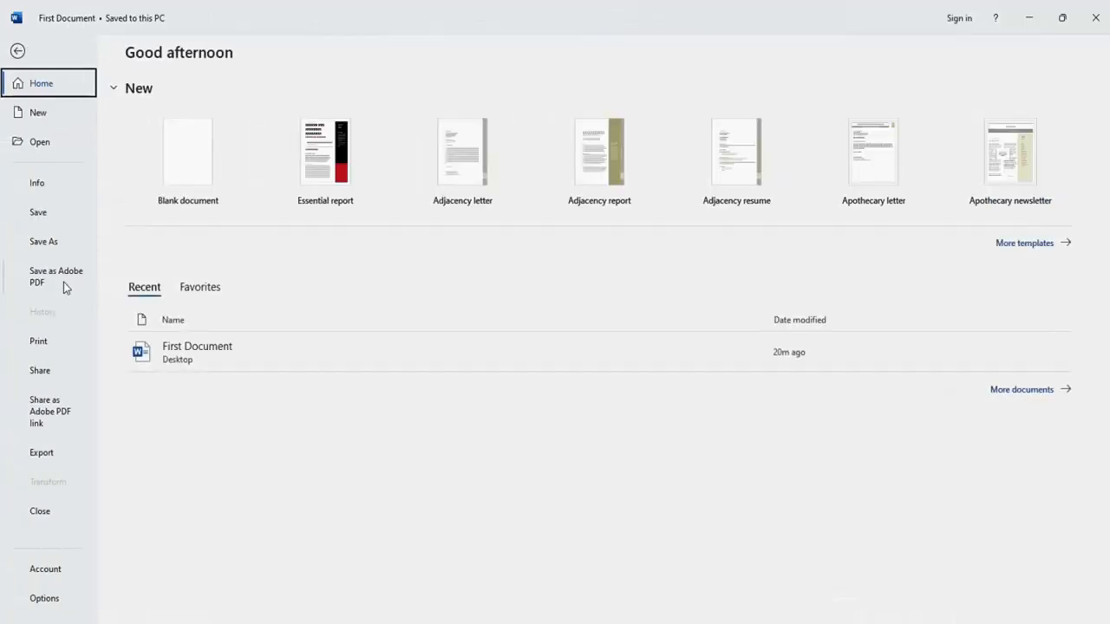
pyautogui.click(43, 245)
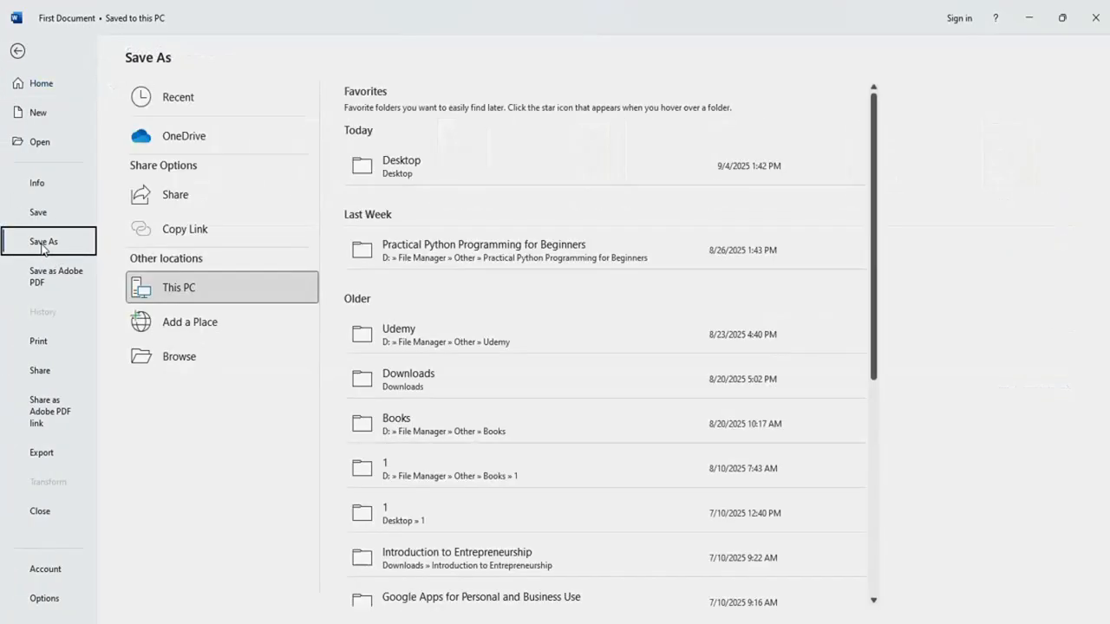
pyautogui.click(180, 358)
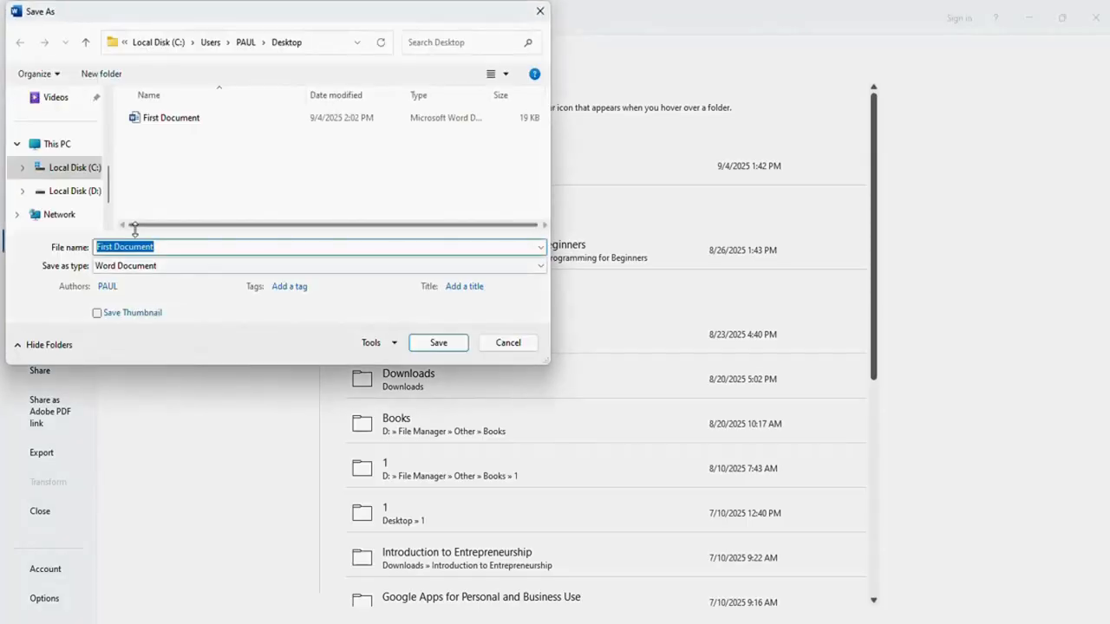
pyautogui.moveTo(109, 201); pyautogui.dragTo(107, 135)
pyautogui.click(52, 200)
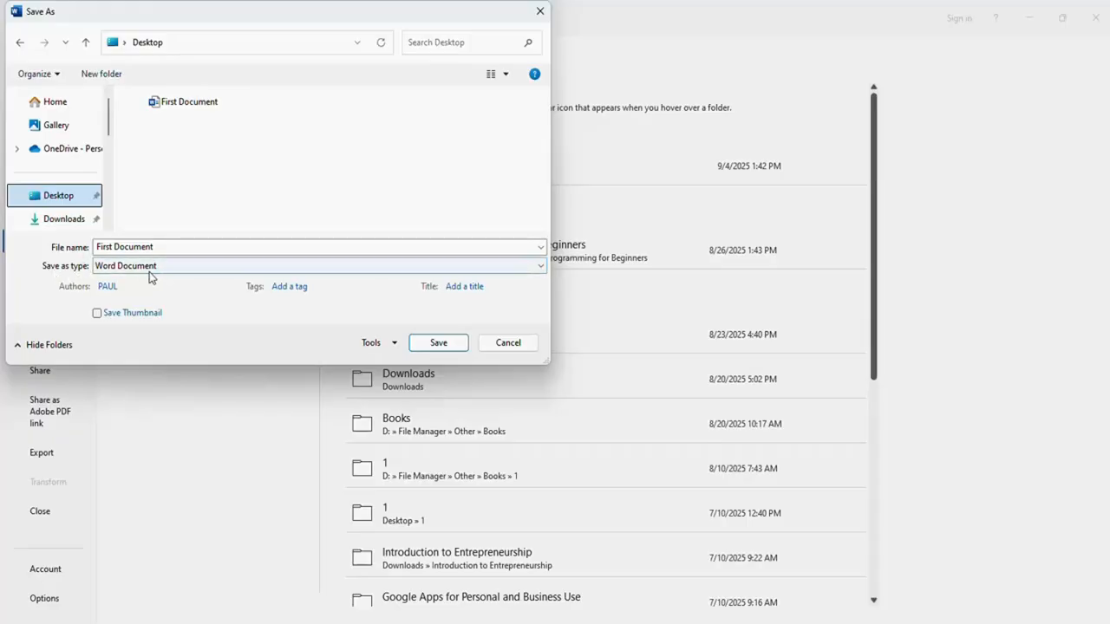
pyautogui.click(289, 271)
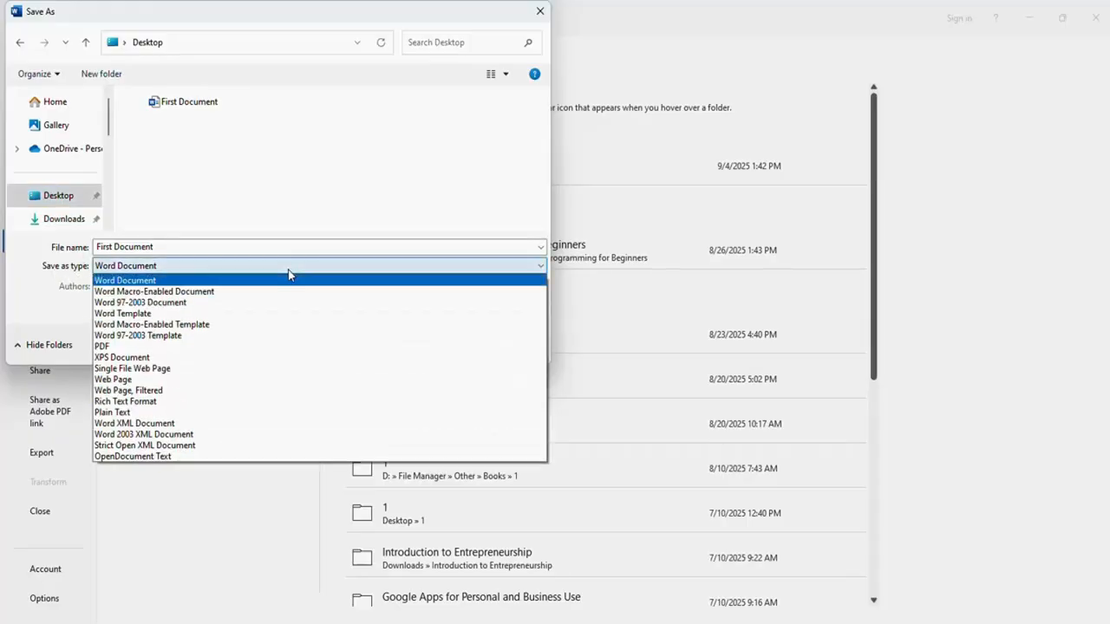
pyautogui.click(114, 348)
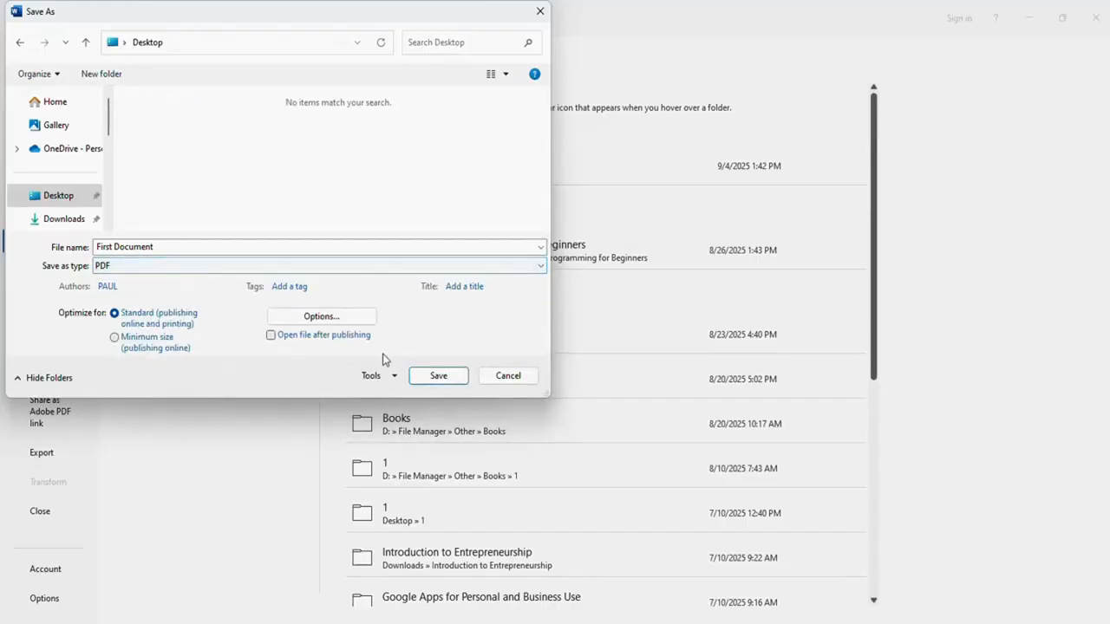
pyautogui.click(438, 376)
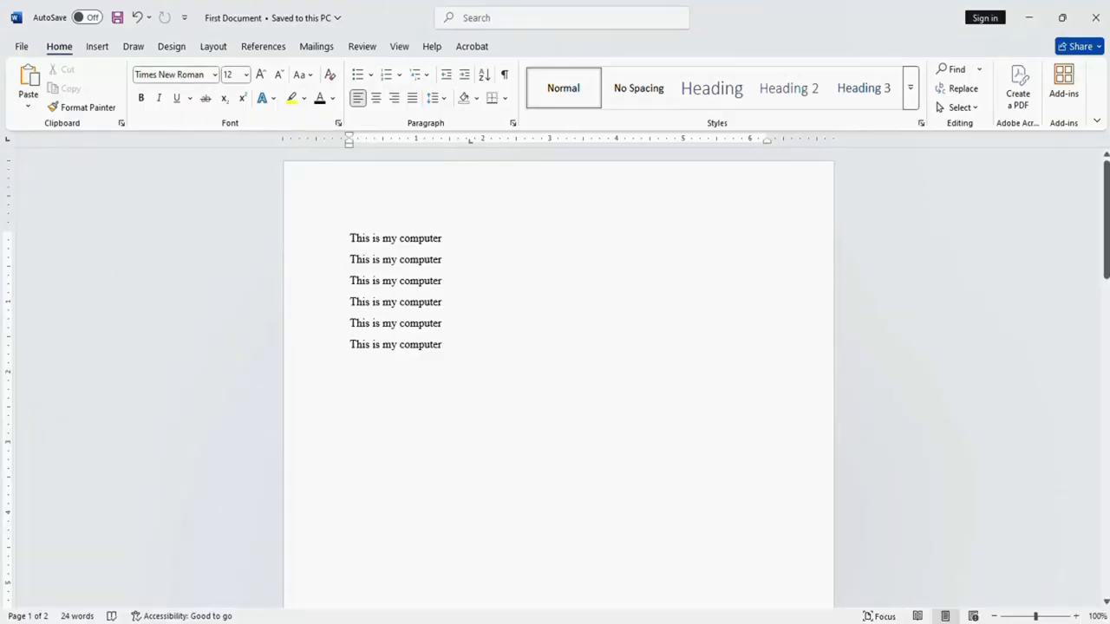
# Step: Close Word and open the First Document PDF from the desktop in Adobe Acrobat
pyautogui.click(1096, 17)
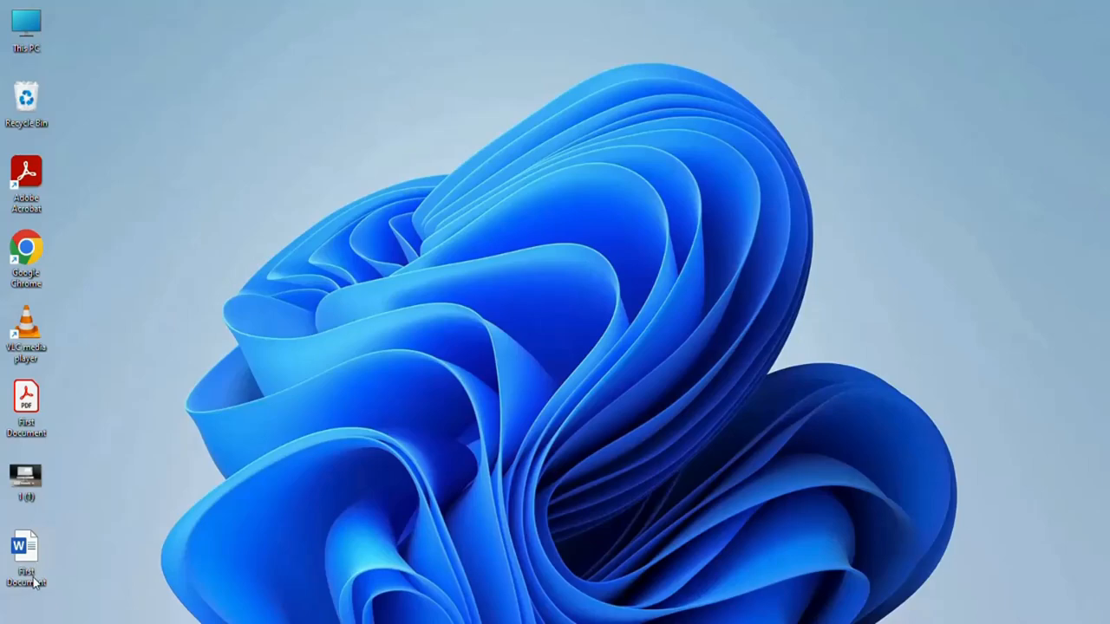
pyautogui.click(30, 410)
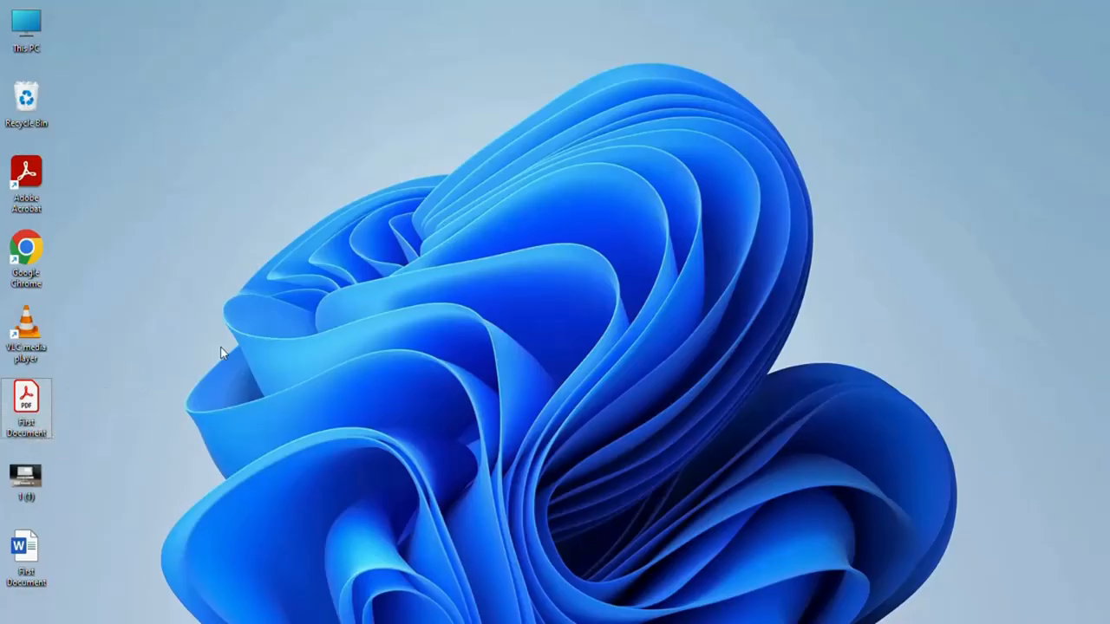
pyautogui.click(93, 411)
pyautogui.doubleClick(29, 409)
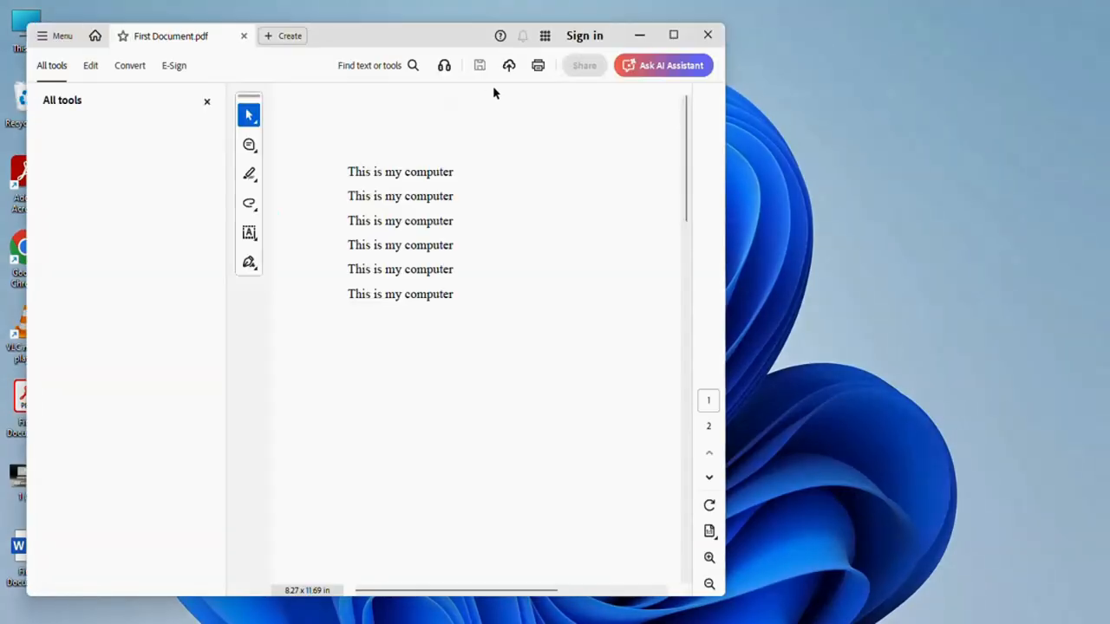
# Step: Maximize the PDF window and hide the list of all tools to view the page in full
pyautogui.click(673, 33)
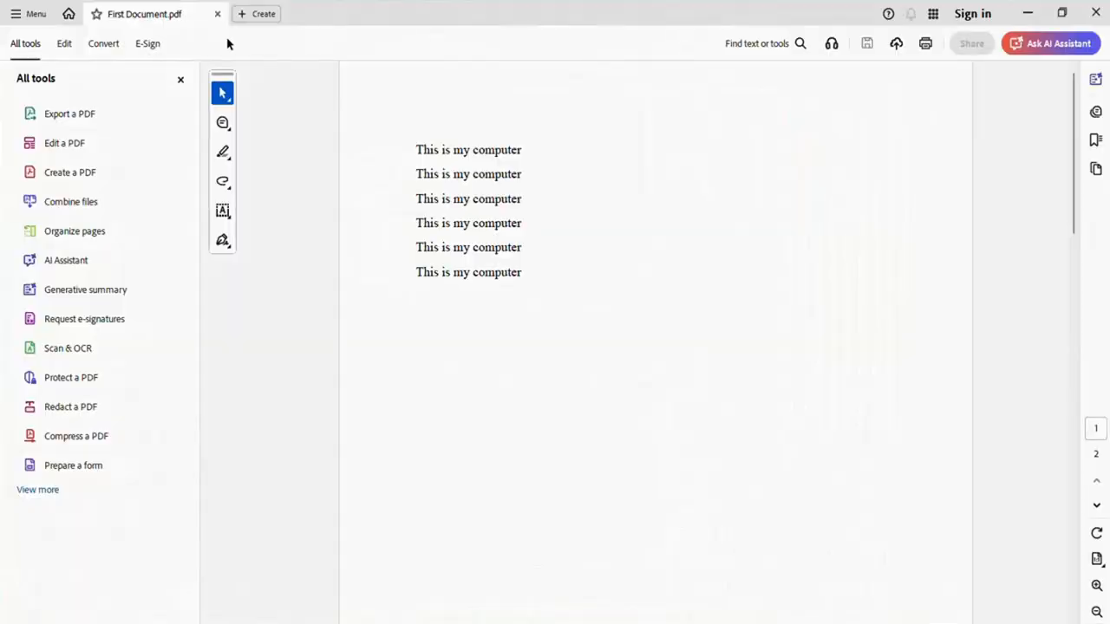
pyautogui.click(181, 81)
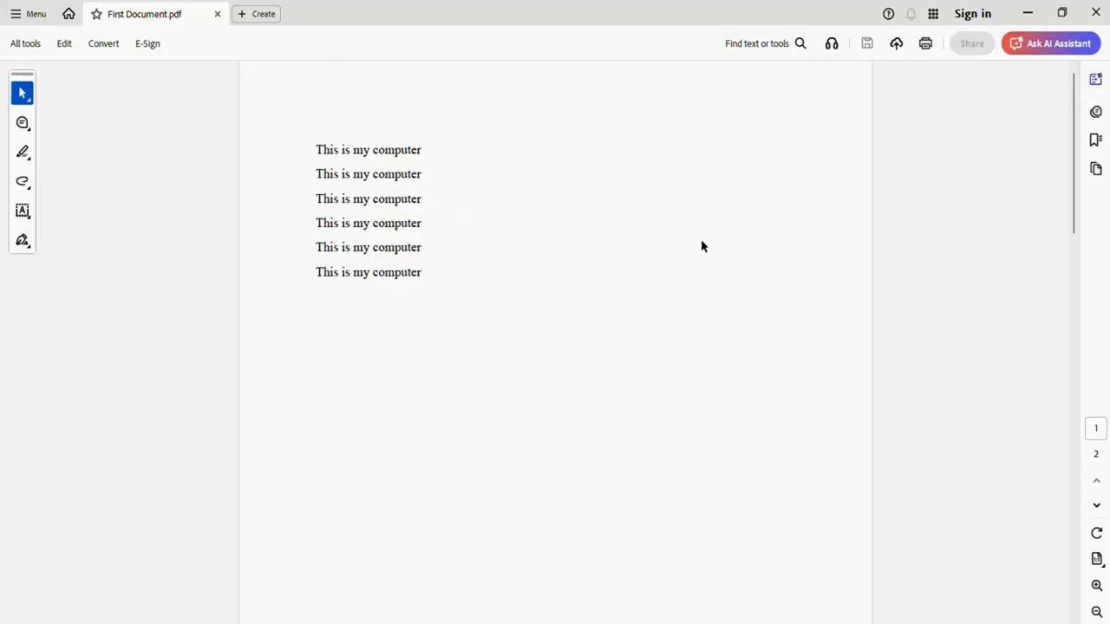
pyautogui.hotkey('ctrl', 'End')
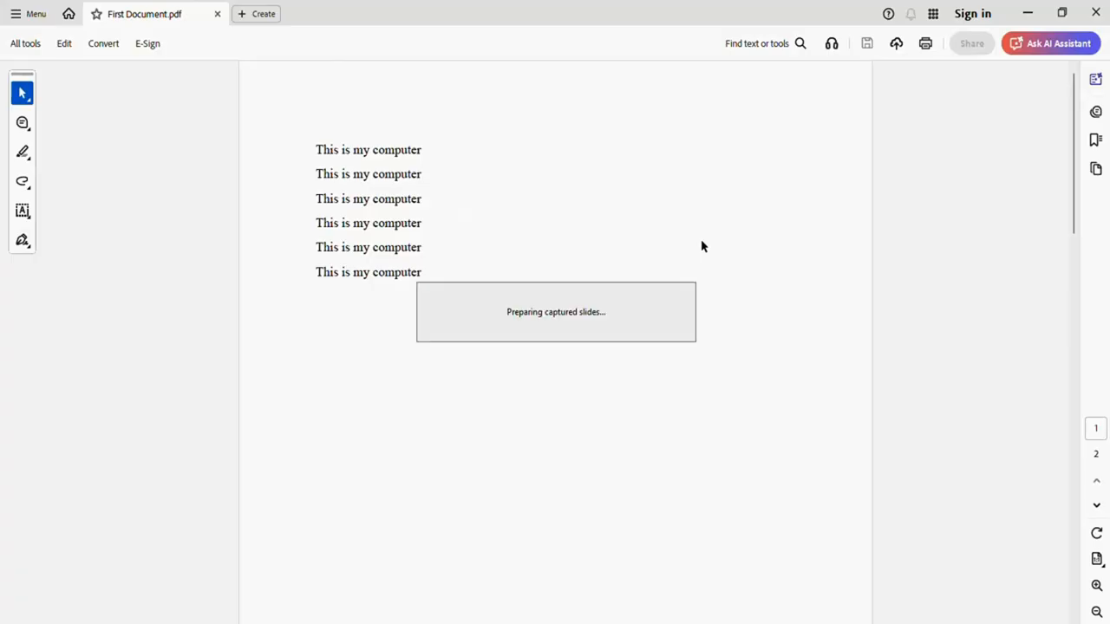